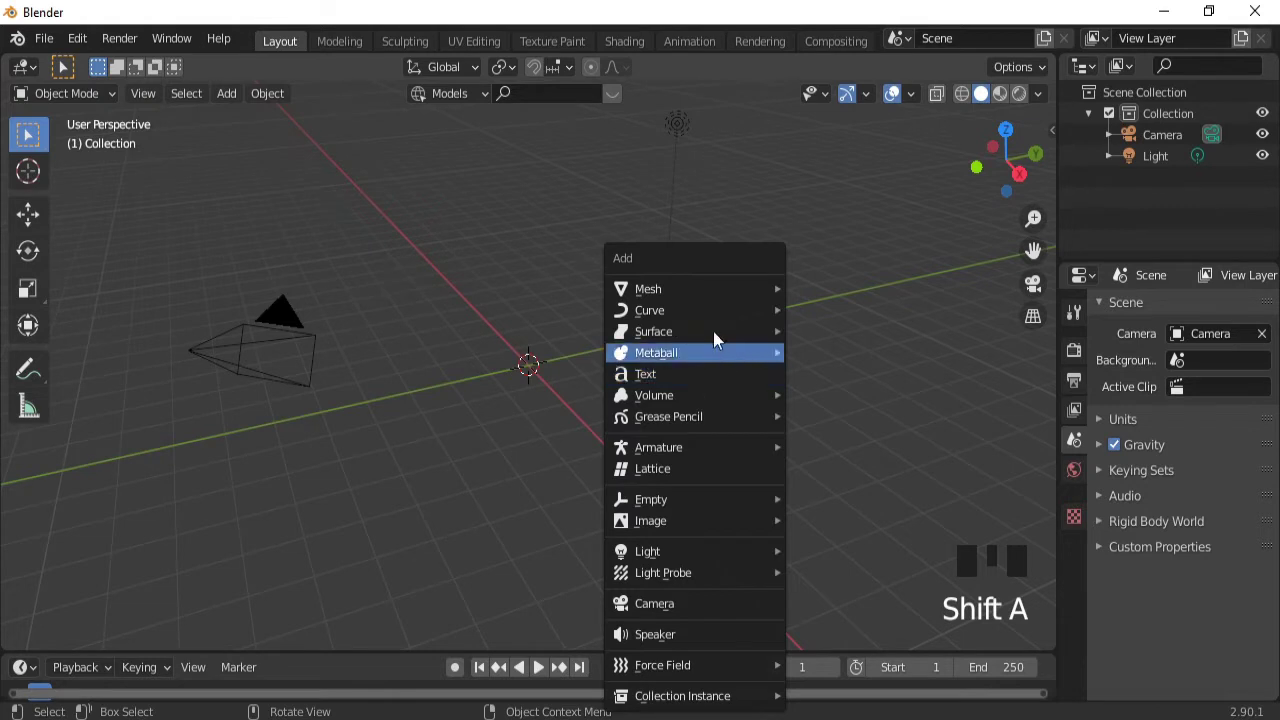
- Add an Archimesh cabinet to the scene at the 3D cursor
mouse_move(702, 292)
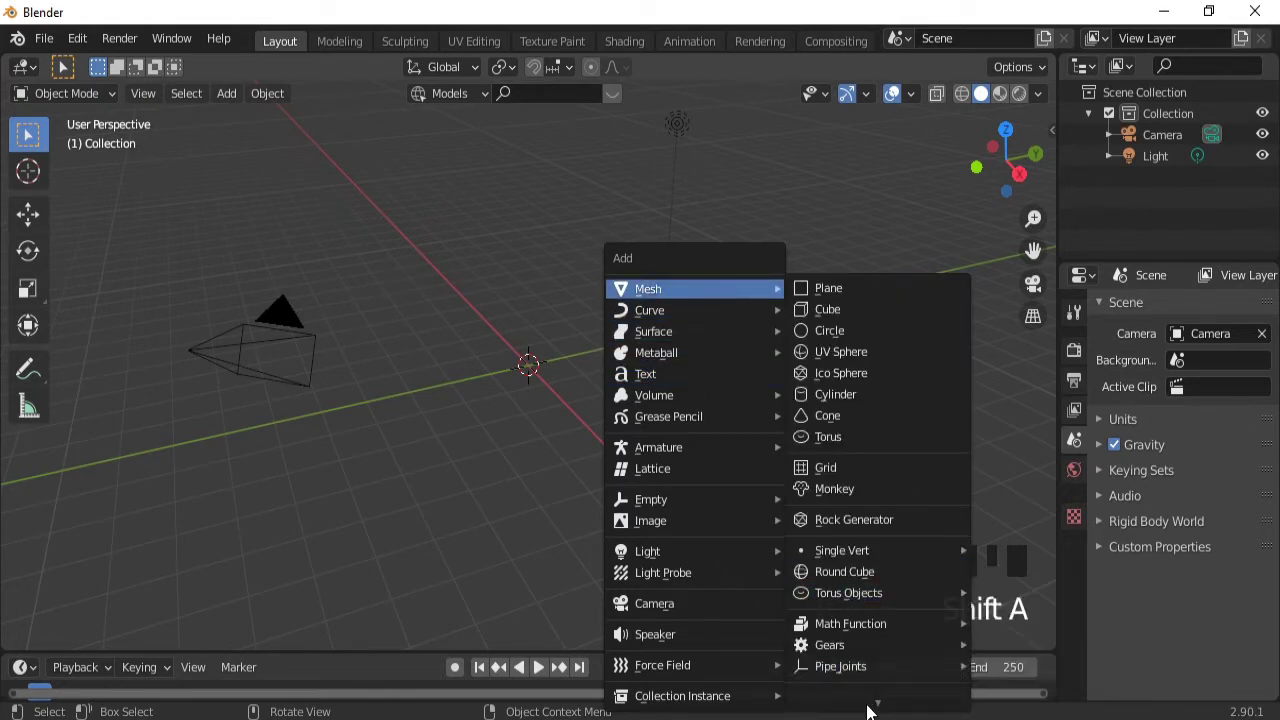
mouse_move(866, 705)
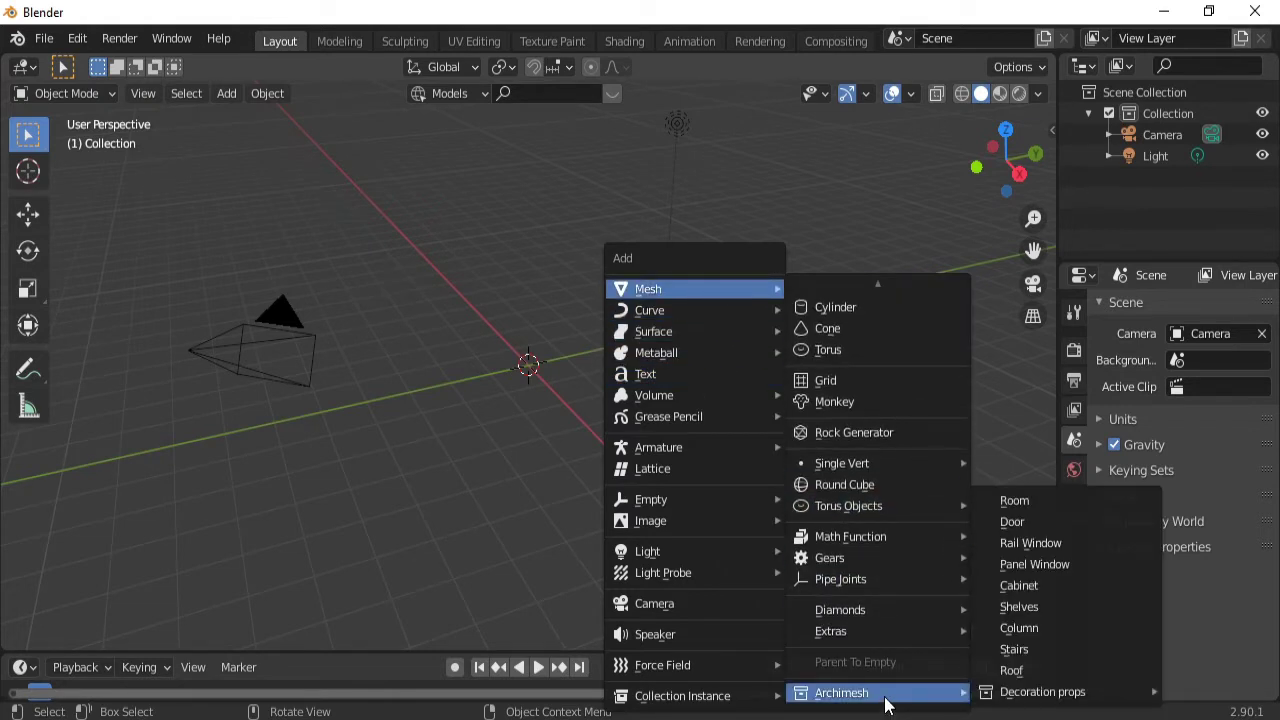
mouse_move(1013, 705)
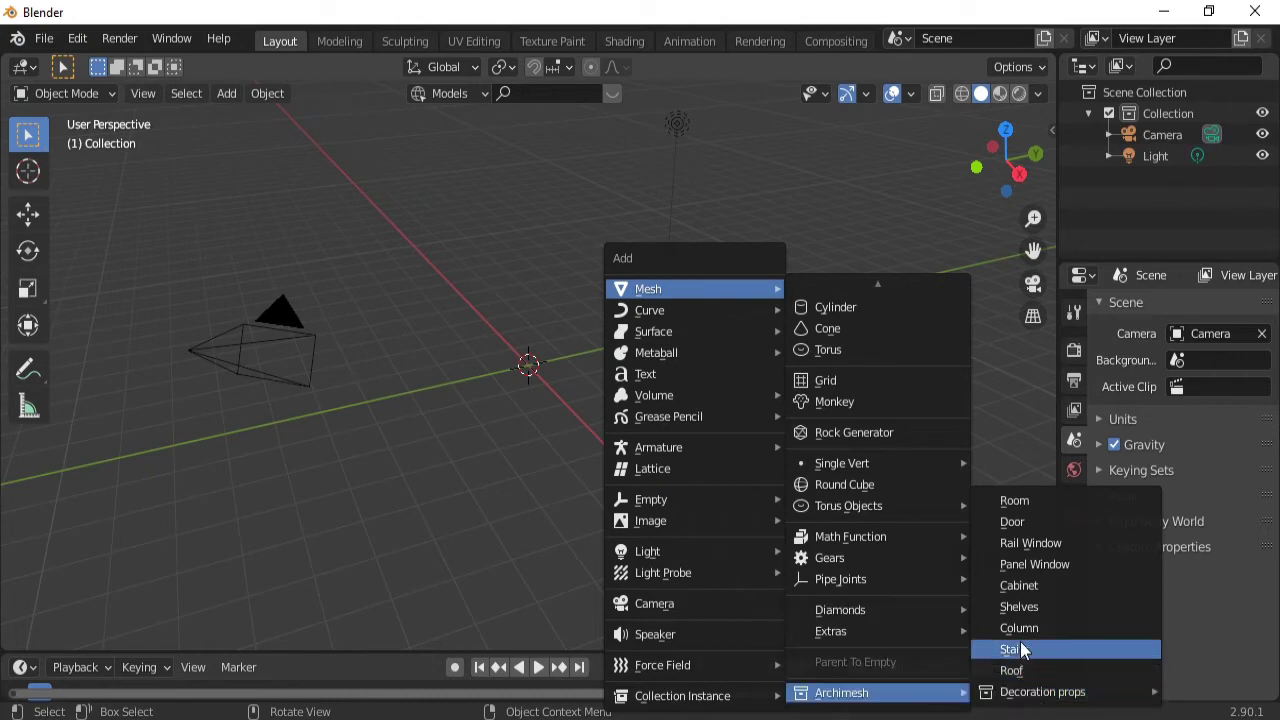
click(1017, 586)
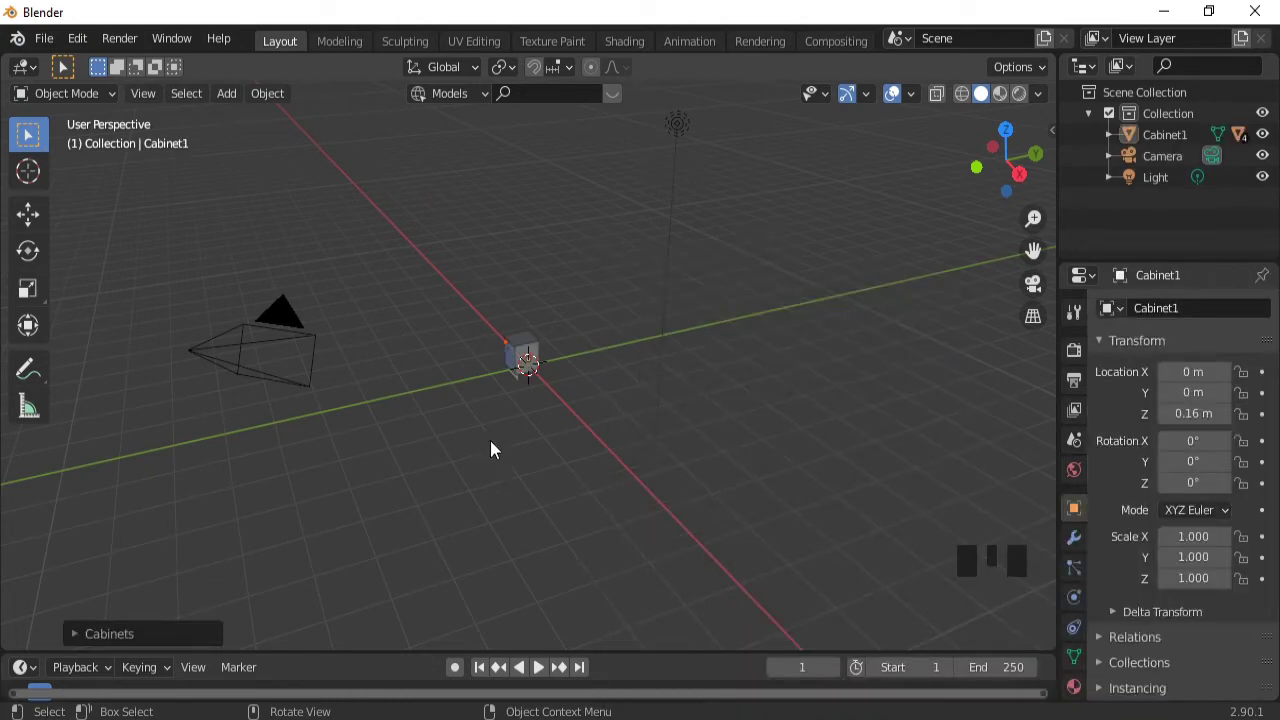
- Set the floor cabinet's height to 1.300 in the cabinet creation settings
middle_drag(469, 482, 600, 330)
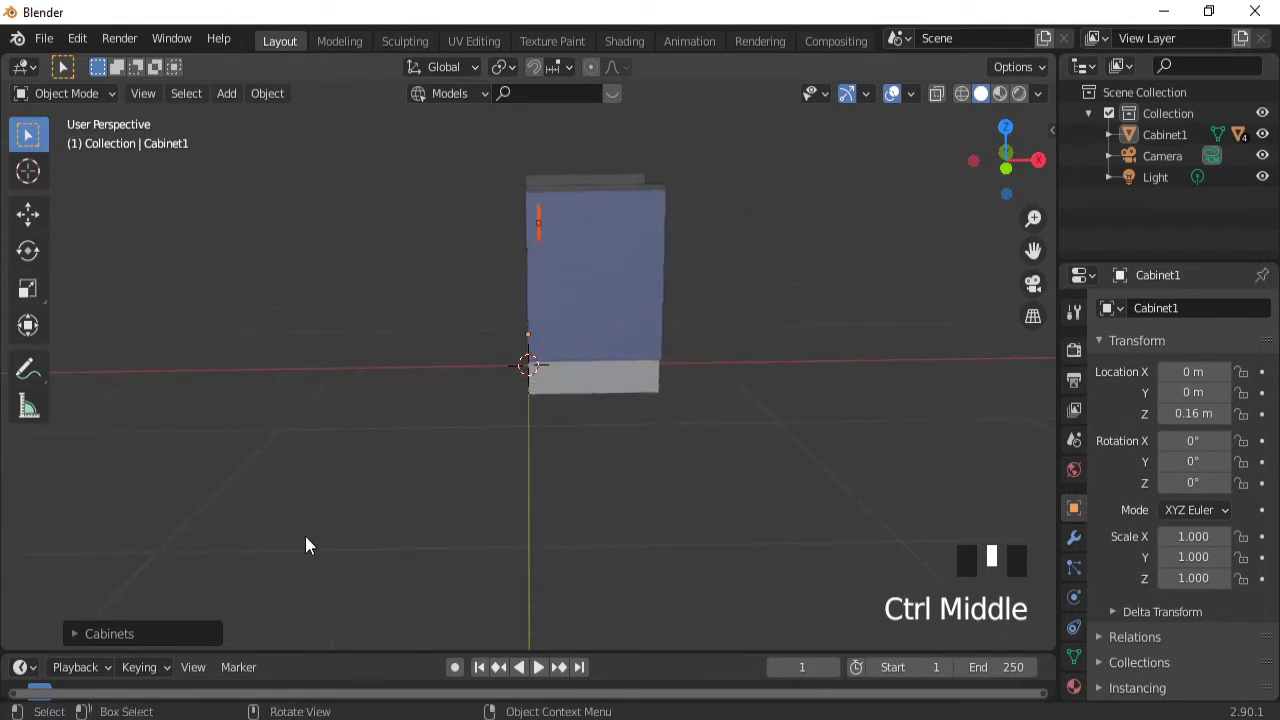
click(130, 634)
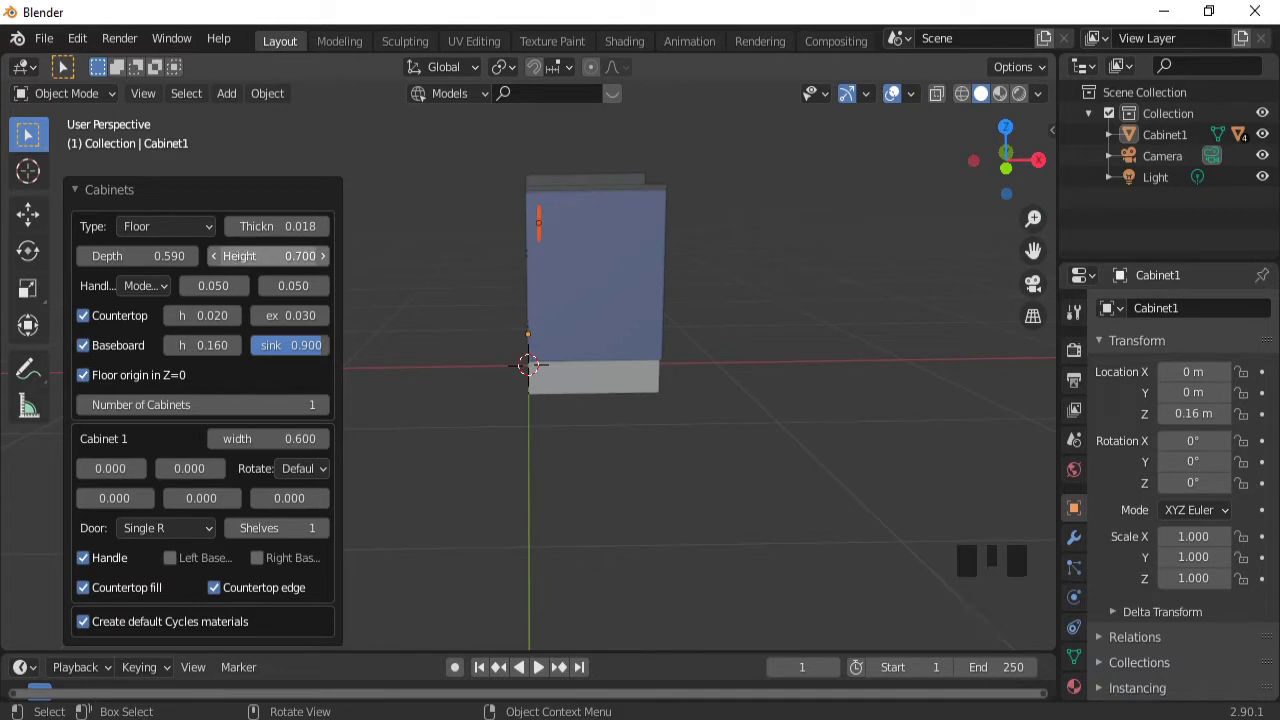
mouse_move(245, 256)
mouse_down()
mouse_move(300, 256)
mouse_move(245, 256)
mouse_up()
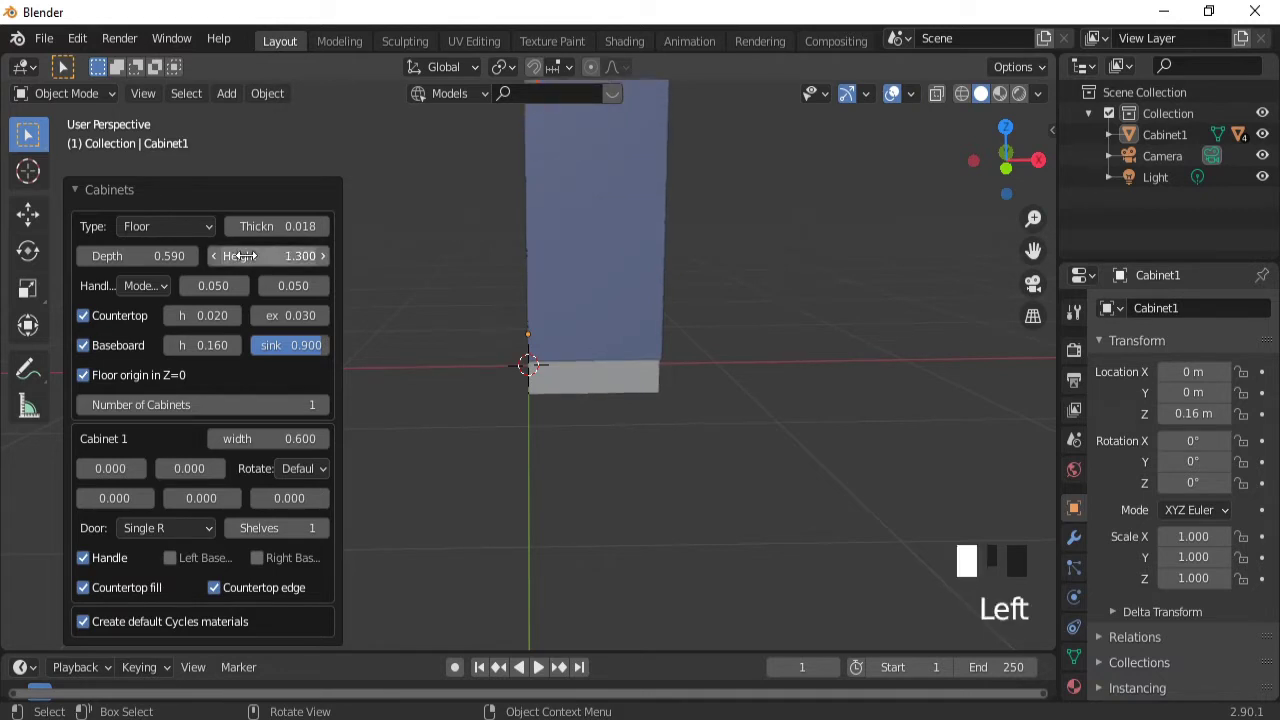
ctrl+middle_drag(546, 249, 531, 299)
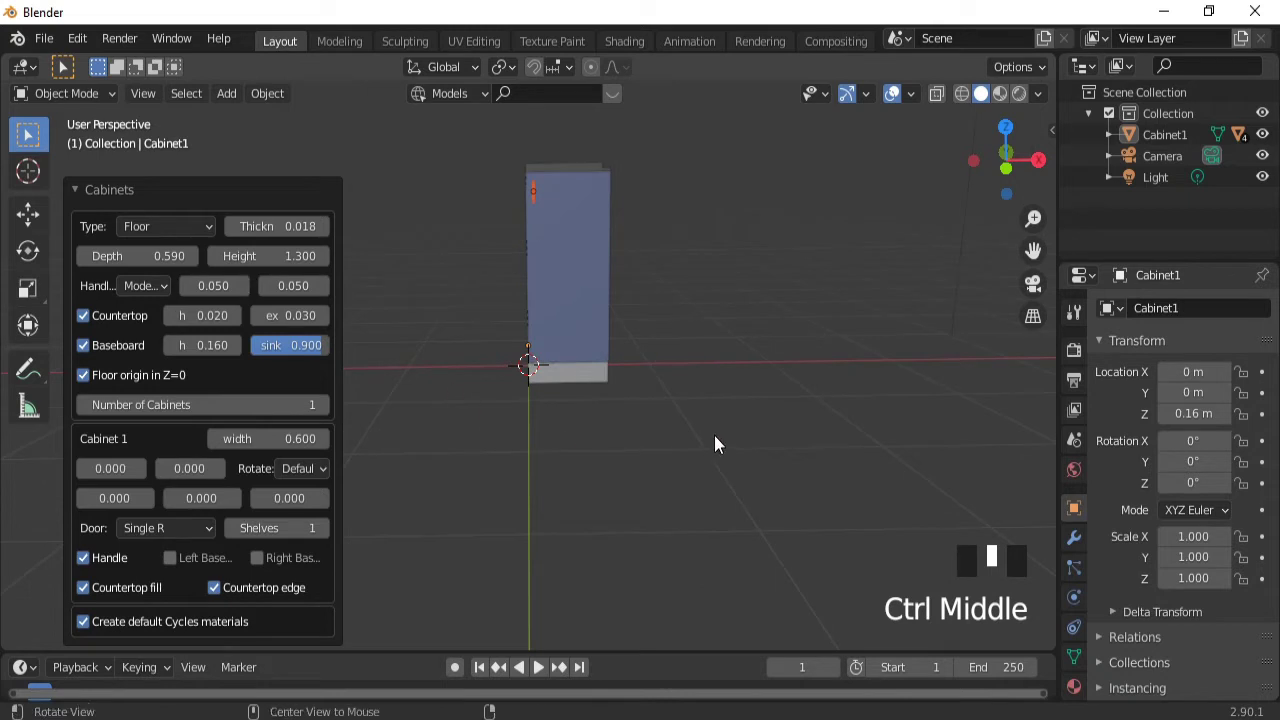
middle_drag(712, 435, 589, 455)
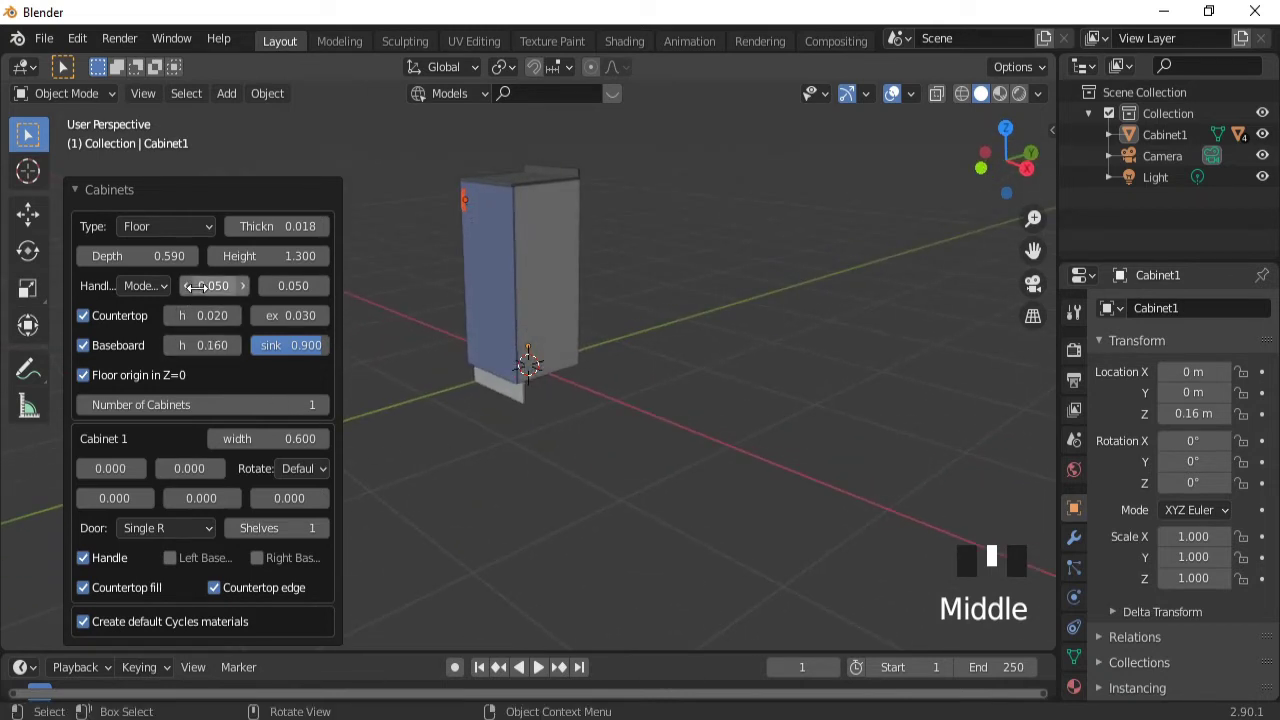
mouse_move(150, 256)
mouse_down()
mouse_move(180, 256)
mouse_move(150, 256)
mouse_up()
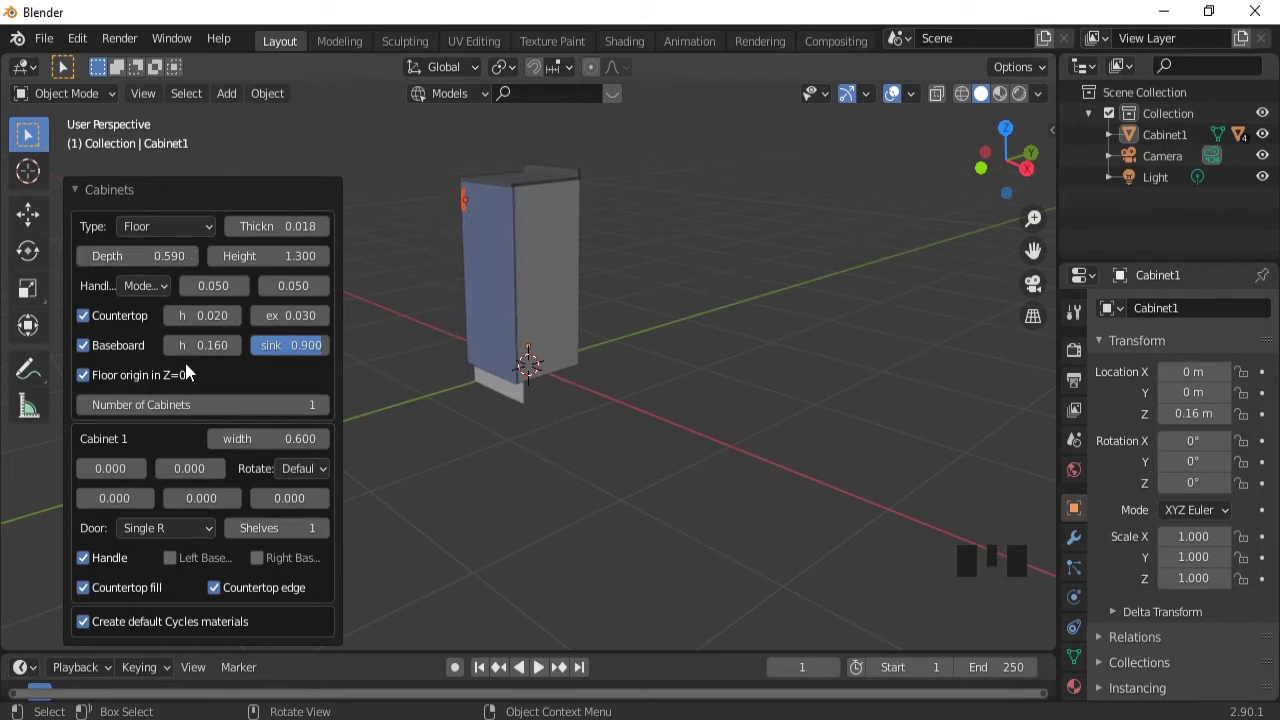
- Increase the number of cabinets to 2 so a second unit stands beside the first
click(324, 404)
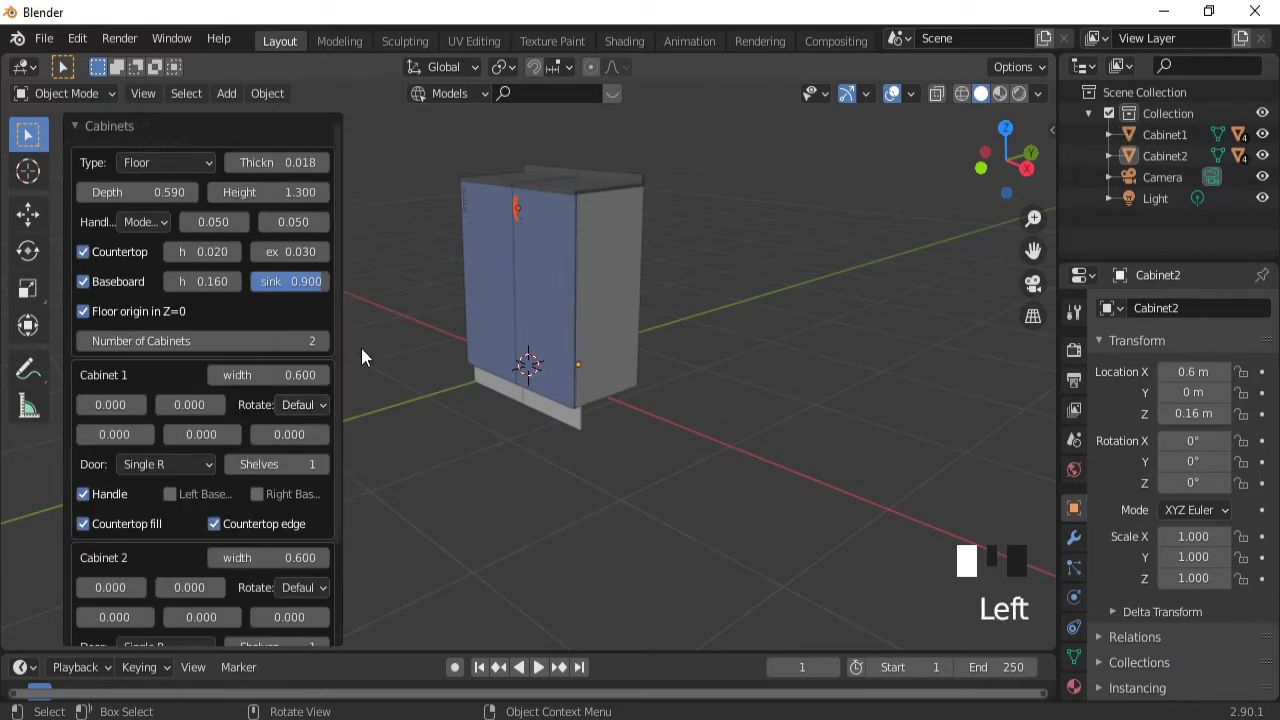
middle_click(309, 342)
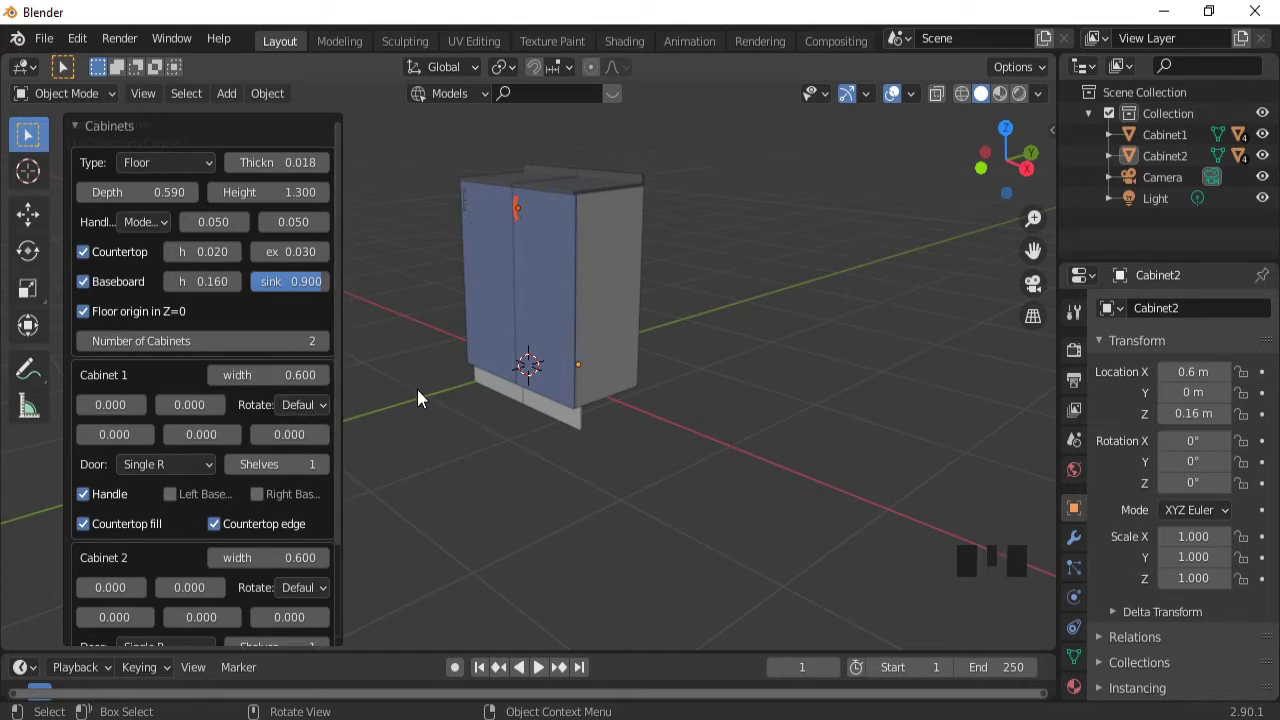
mouse_move(430, 391)
middle_down()
mouse_move(507, 394)
mouse_move(434, 390)
middle_up()
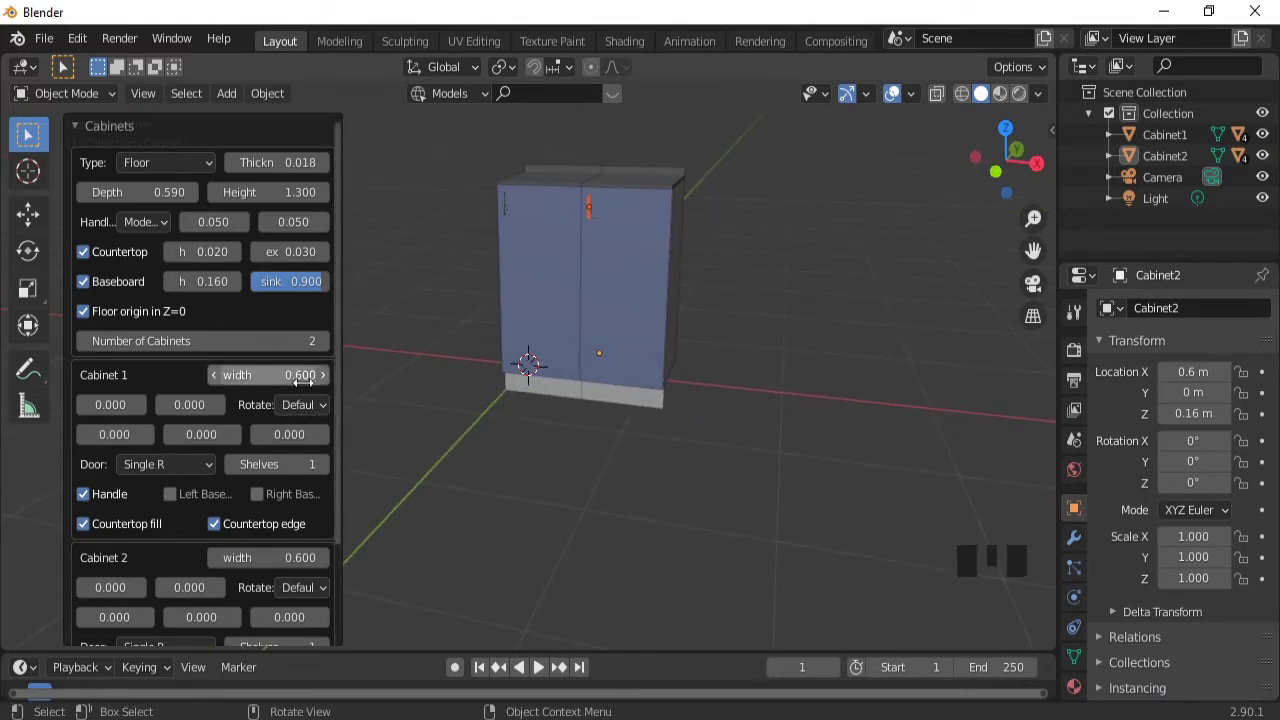
- Try the Single L door type on Cabinet 1, and return it to Single R
click(209, 465)
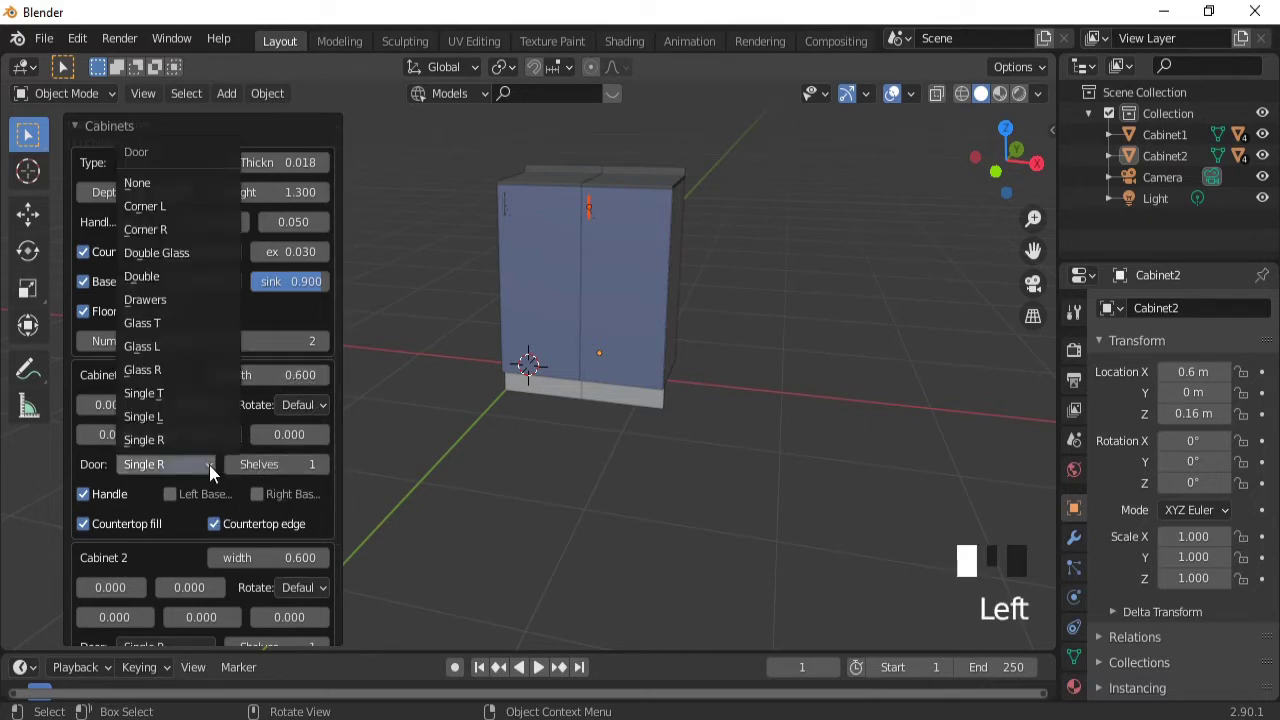
click(176, 414)
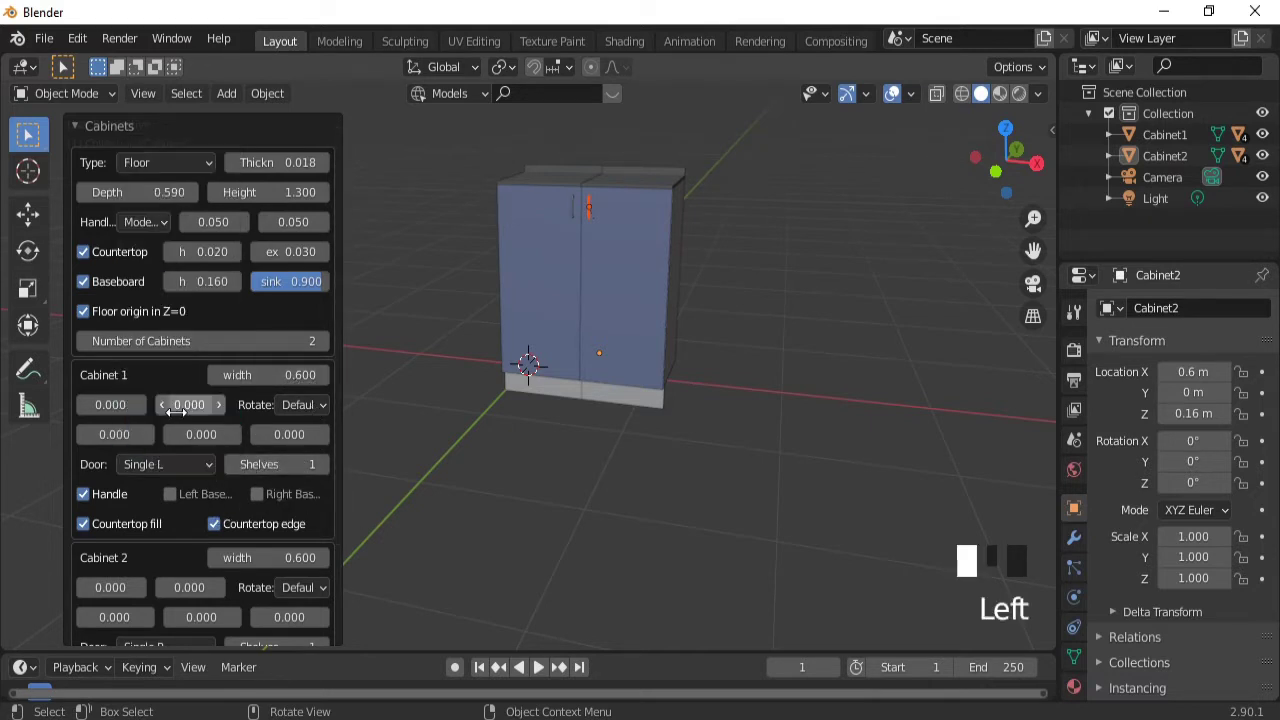
click(206, 462)
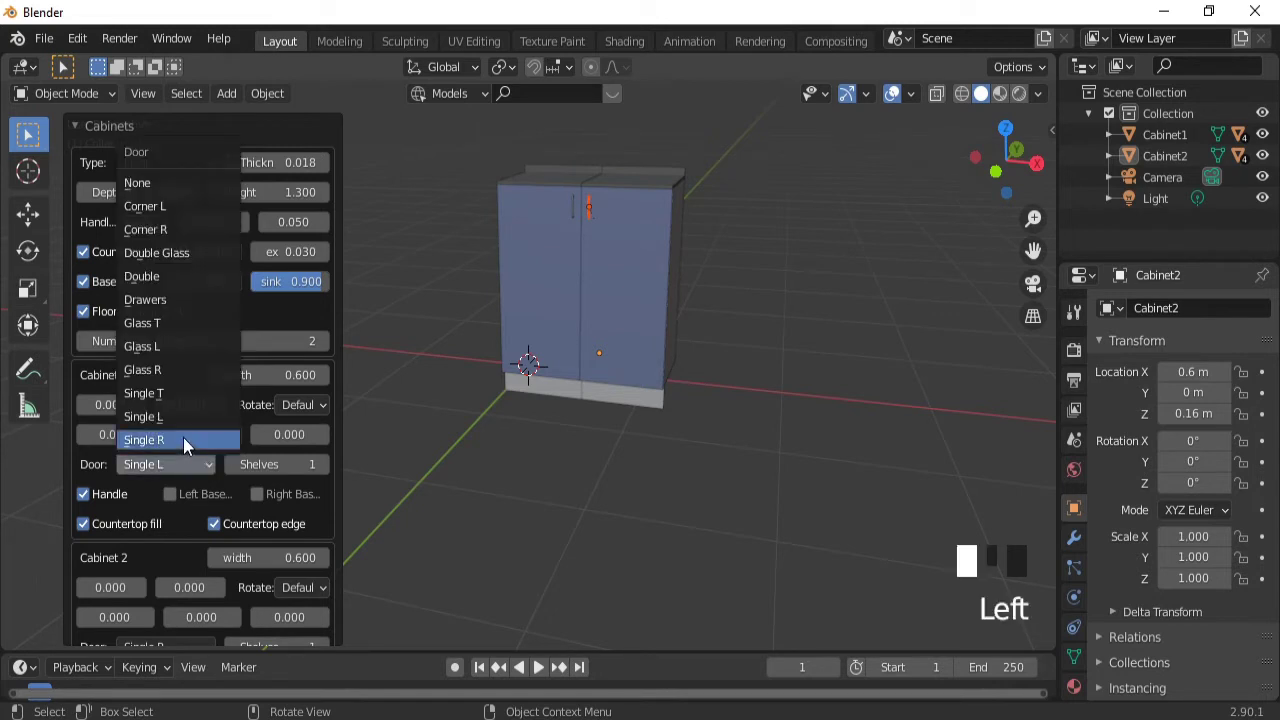
click(183, 437)
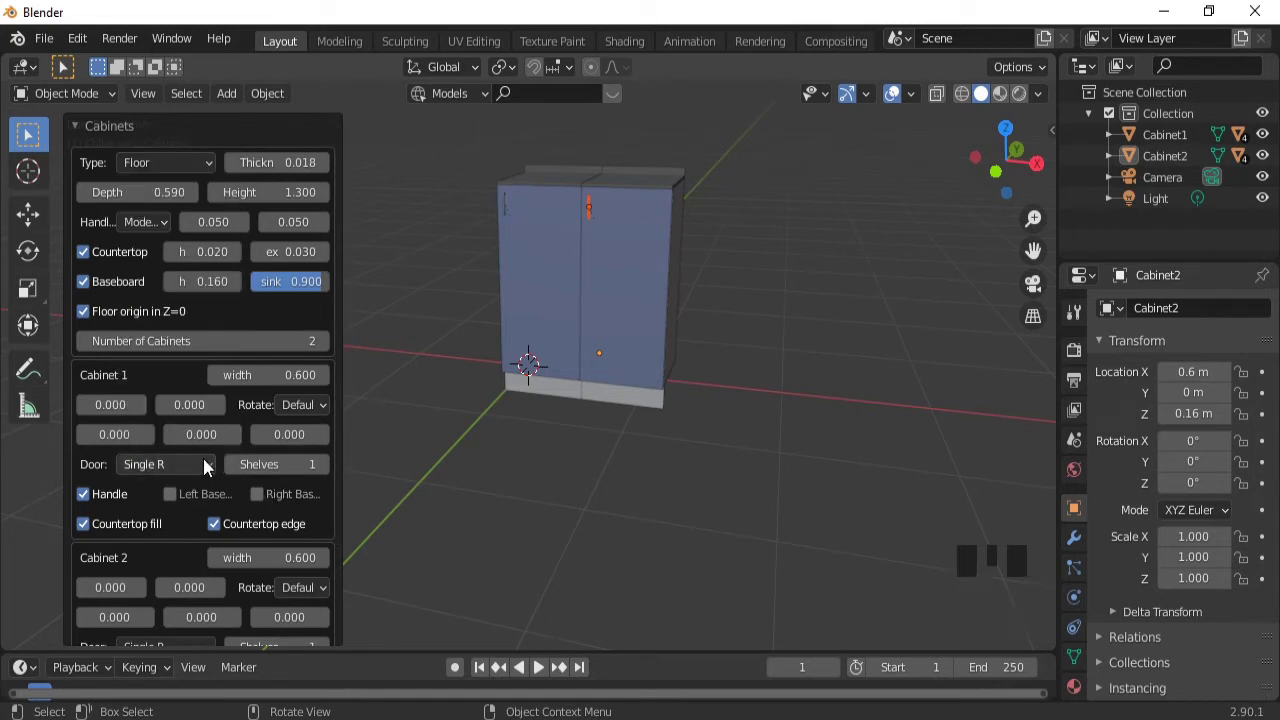
- Change Cabinet 1's door type to Drawers and set the number of drawers to 4
click(204, 463)
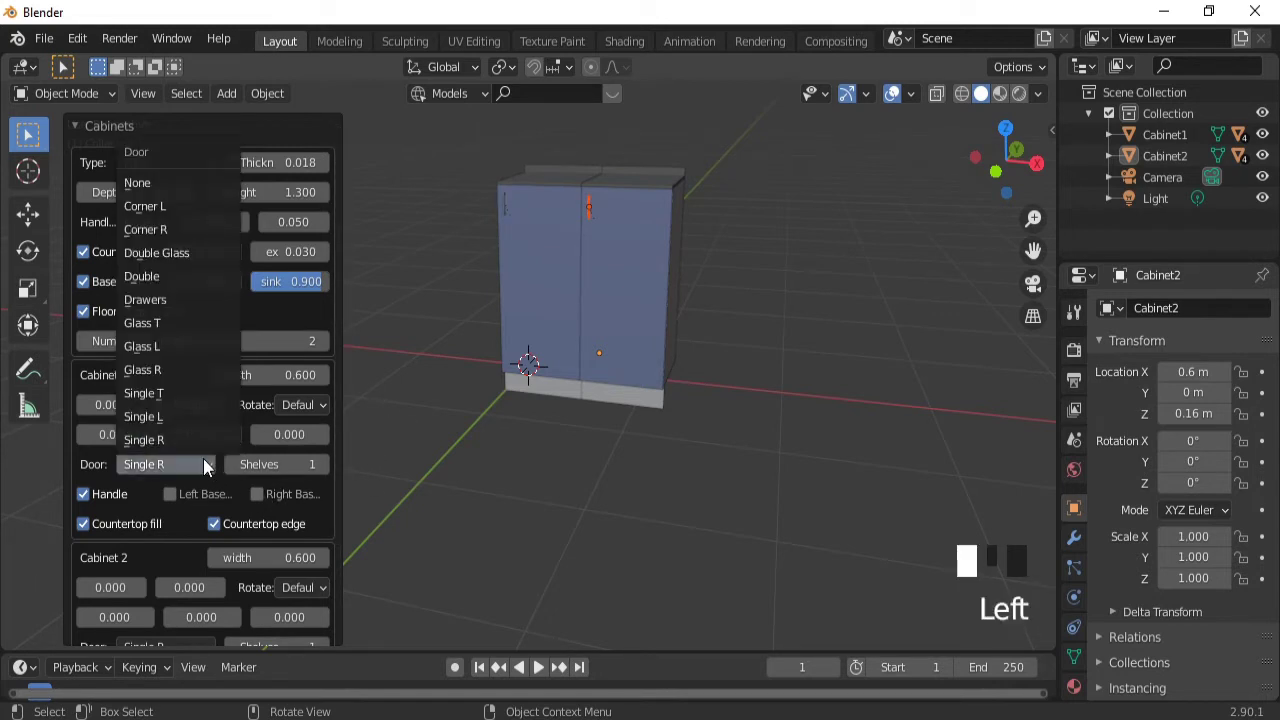
click(162, 302)
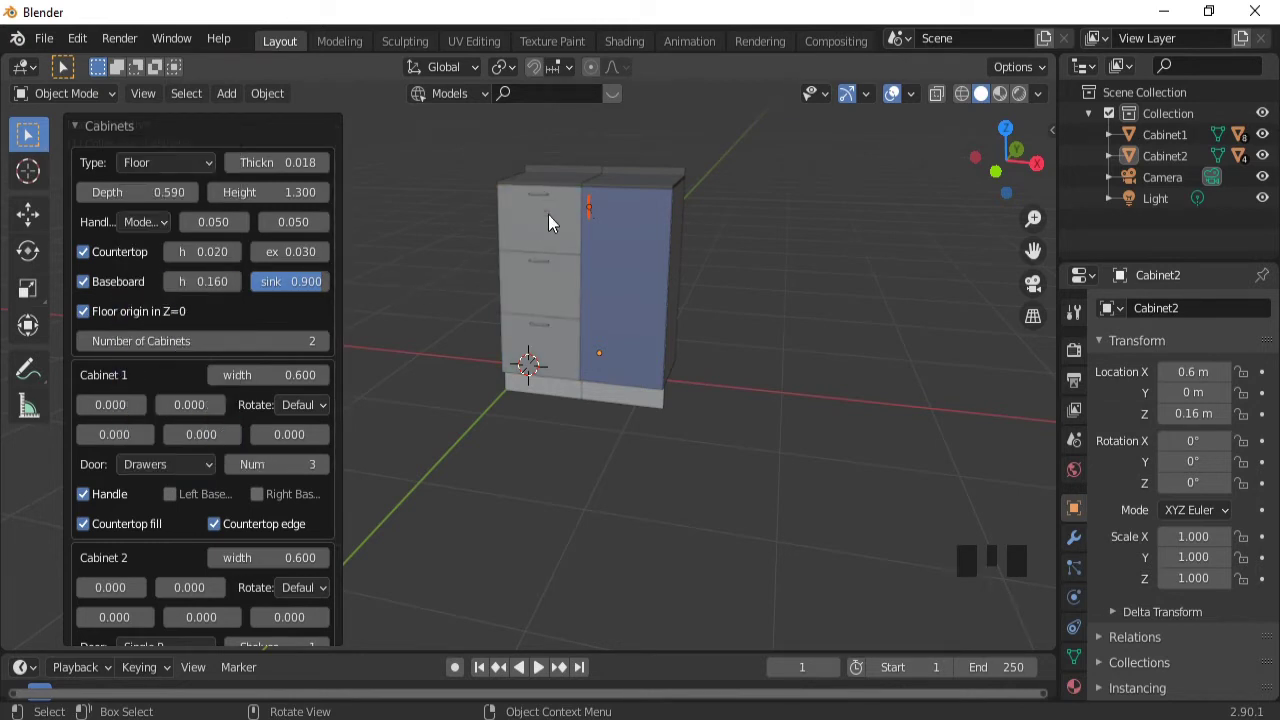
click(321, 465)
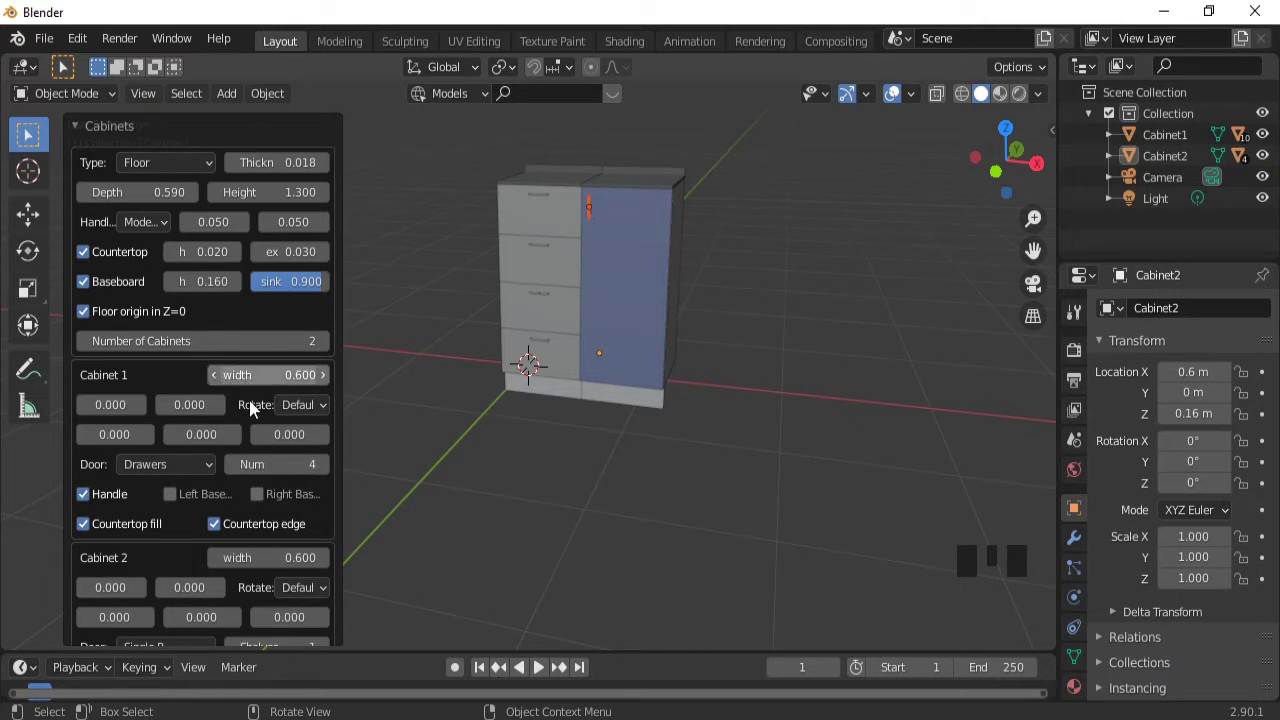
- Enable the left and right baseboards for both Cabinet 1 and Cabinet 2
click(172, 494)
click(256, 493)
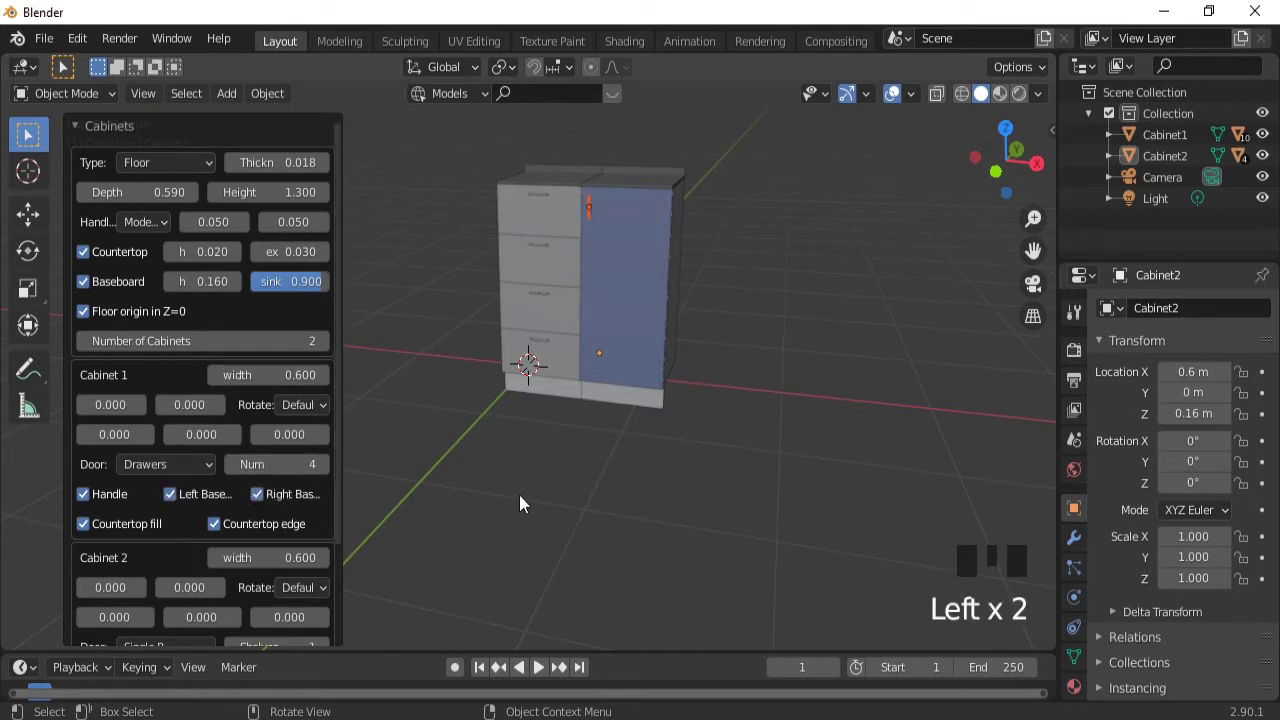
middle_drag(749, 401, 689, 346)
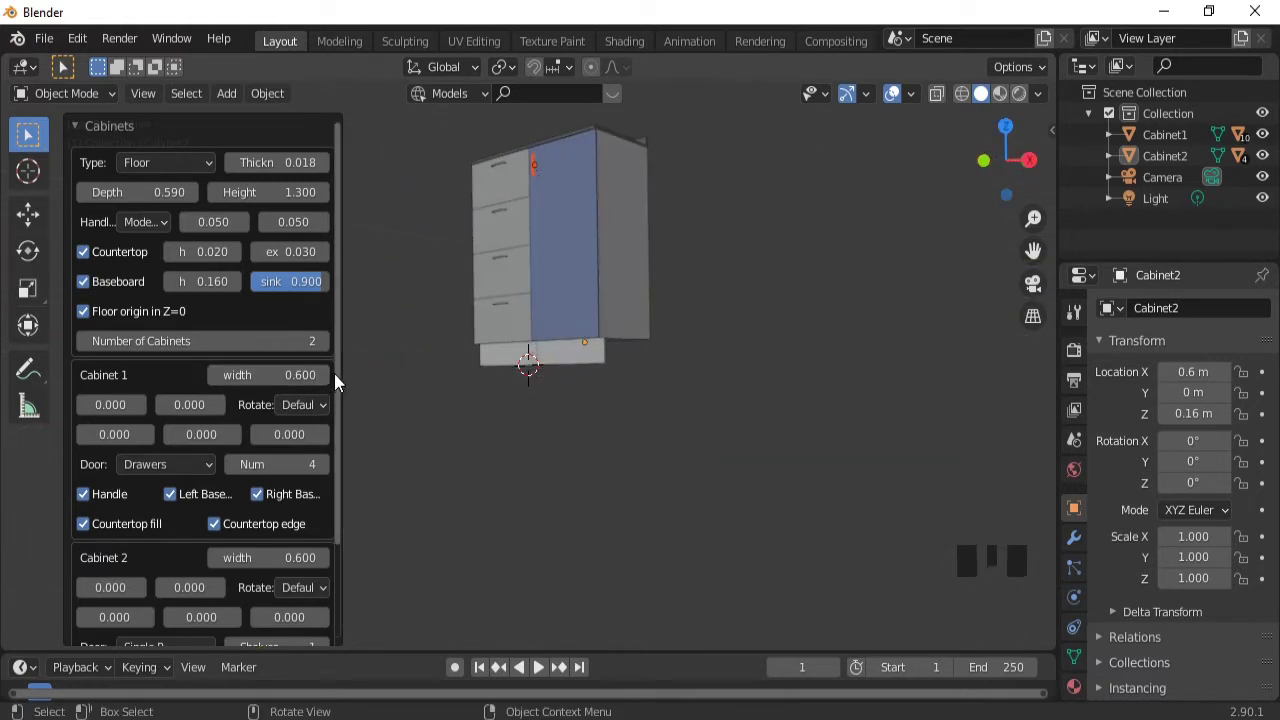
drag(335, 373, 347, 486)
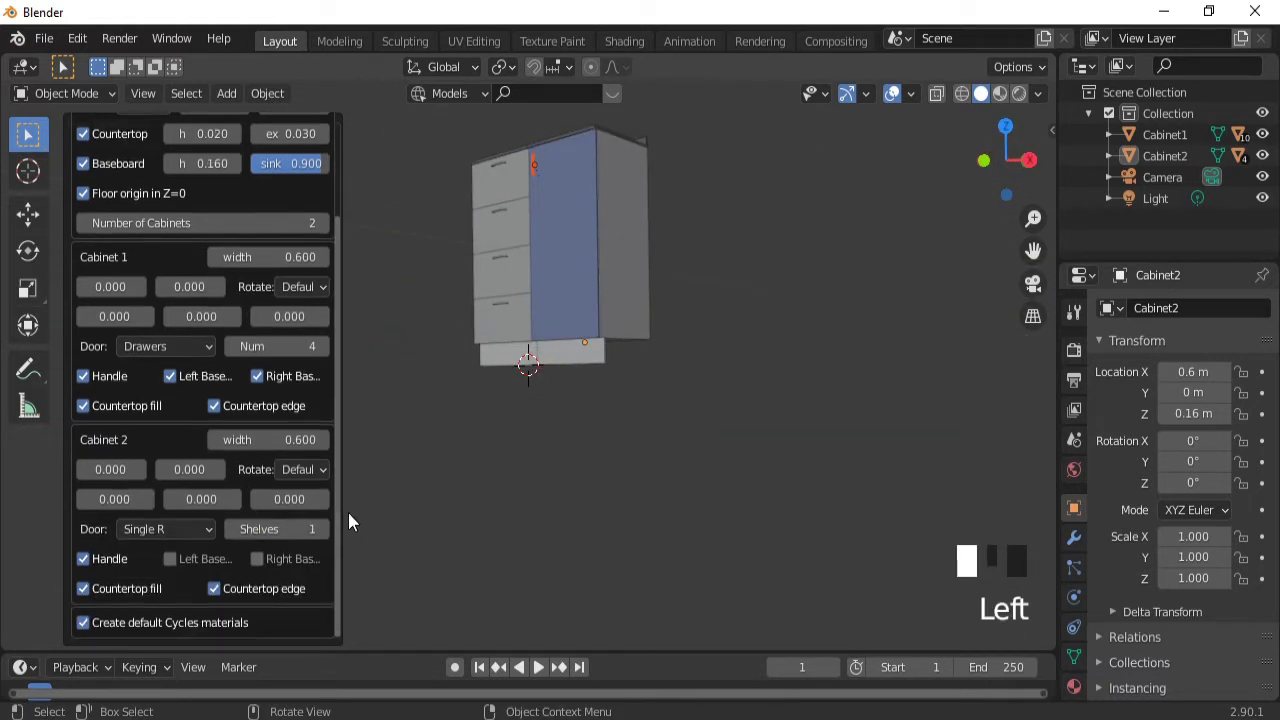
click(177, 552)
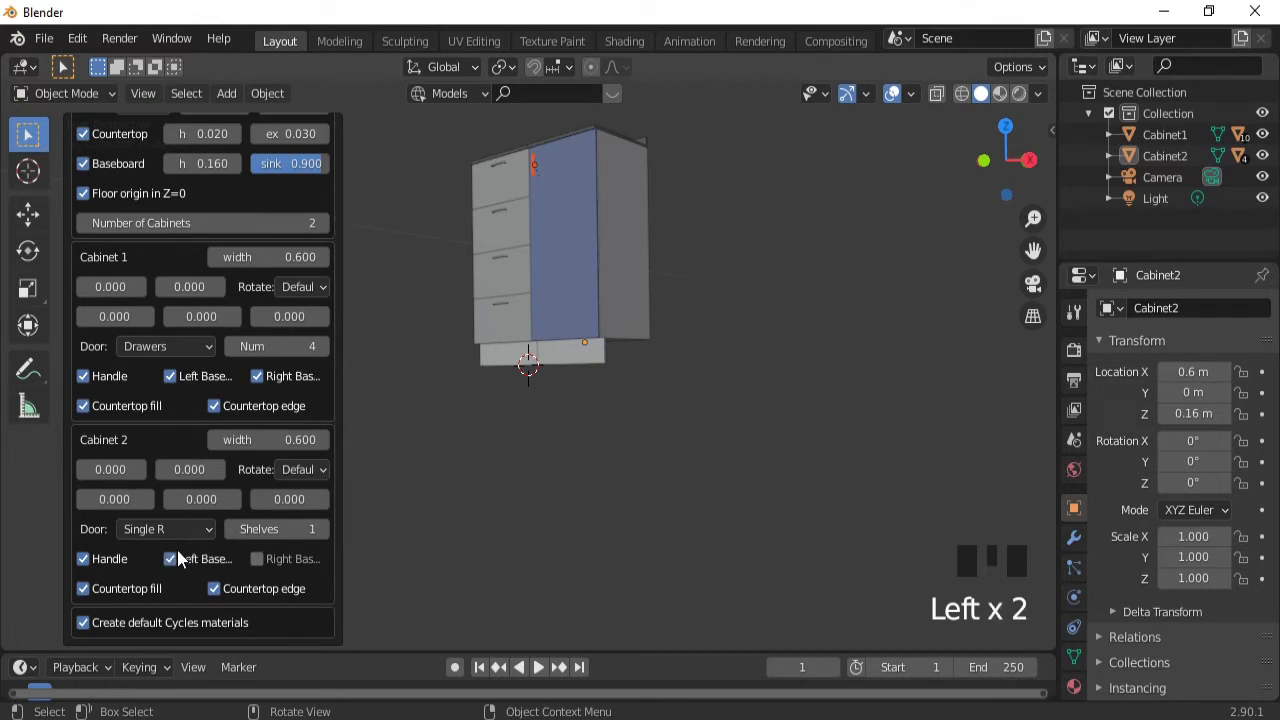
click(258, 559)
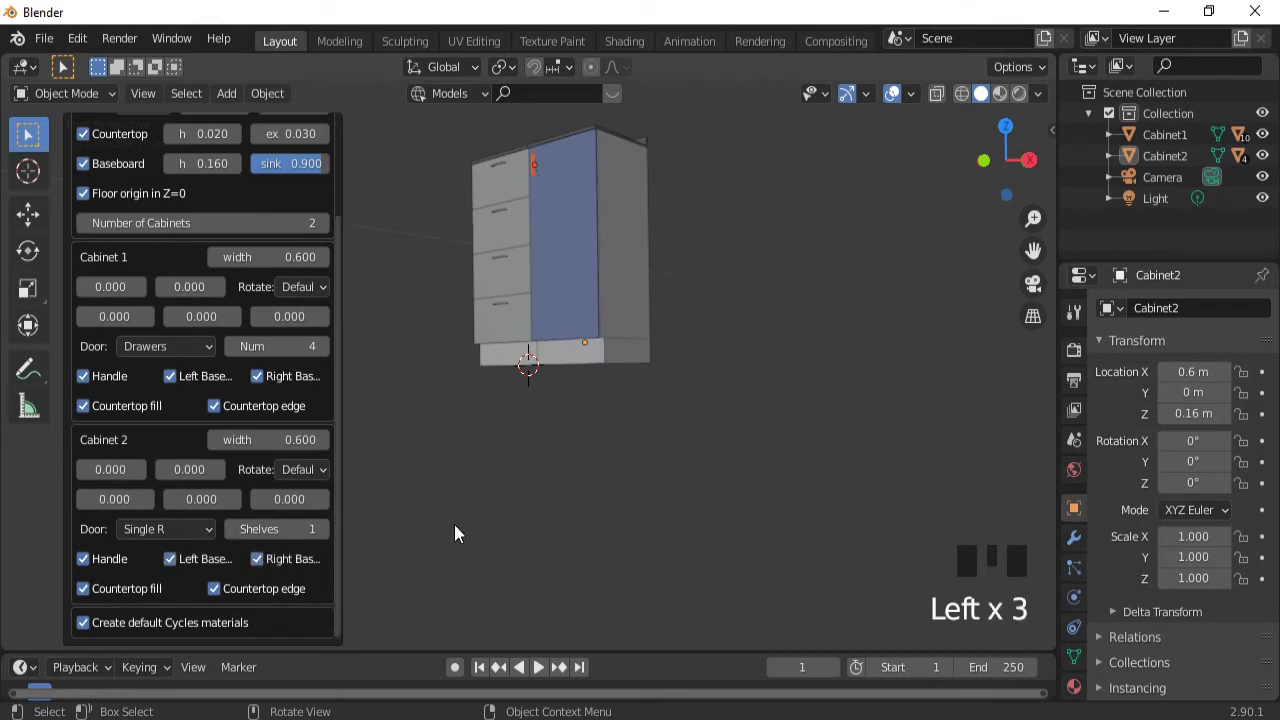
- Try the Model 2 and Model 5 handles on the cabinets
middle_drag(740, 405, 836, 421)
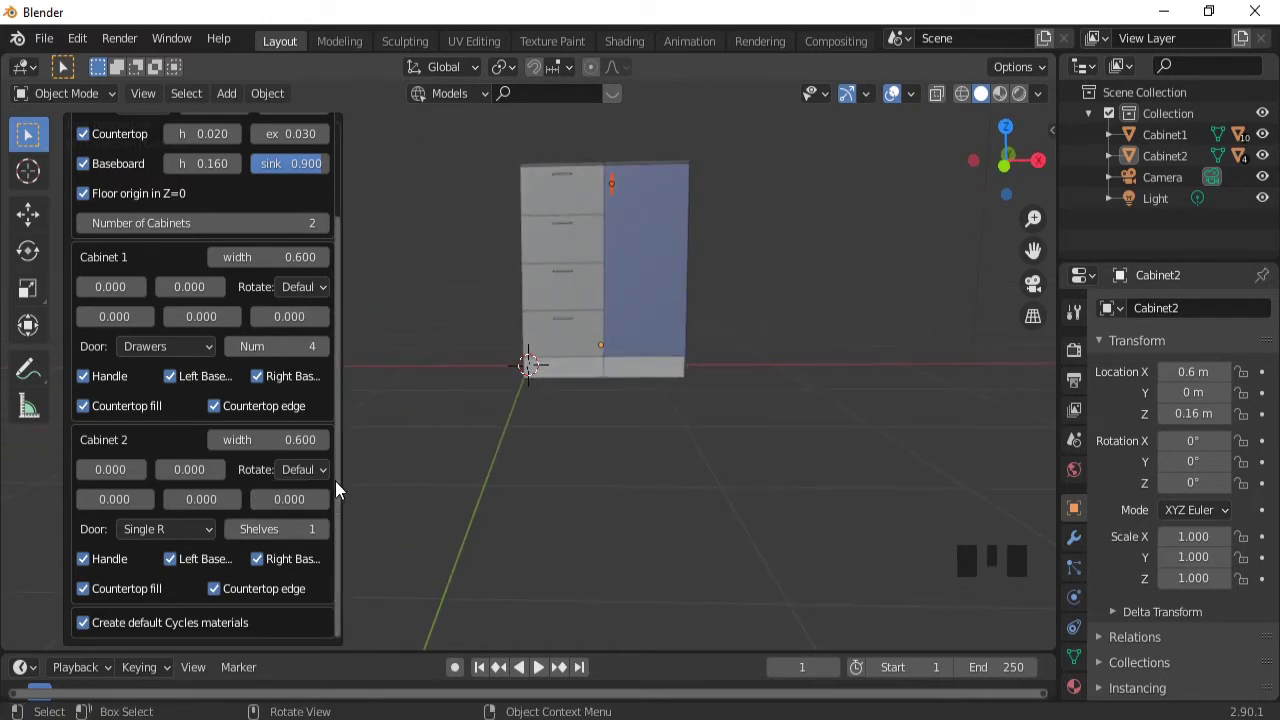
drag(335, 481, 339, 288)
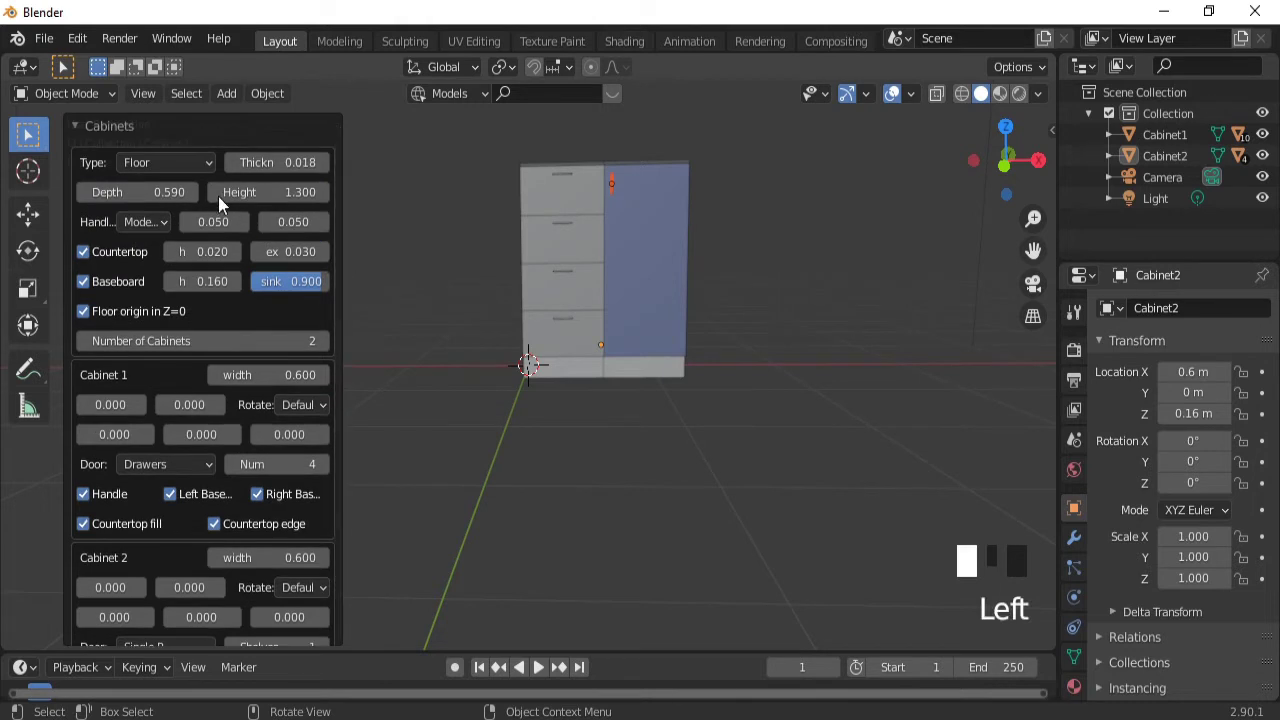
click(155, 223)
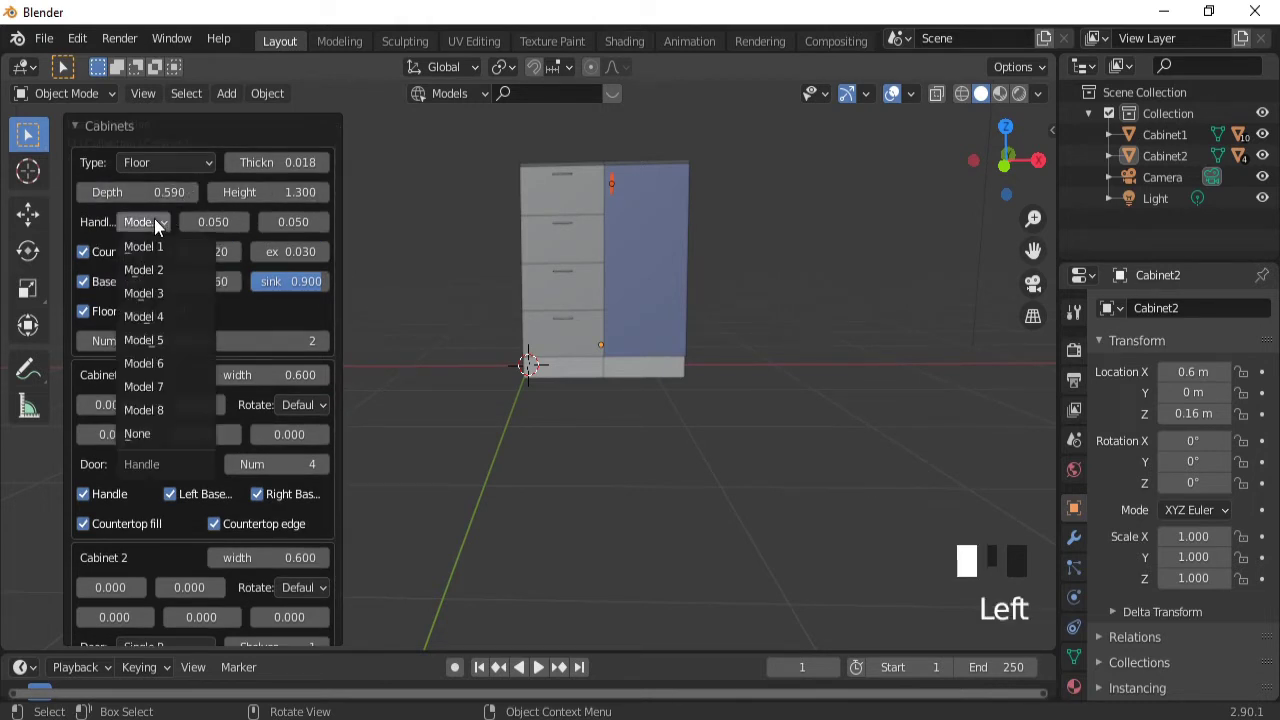
click(157, 270)
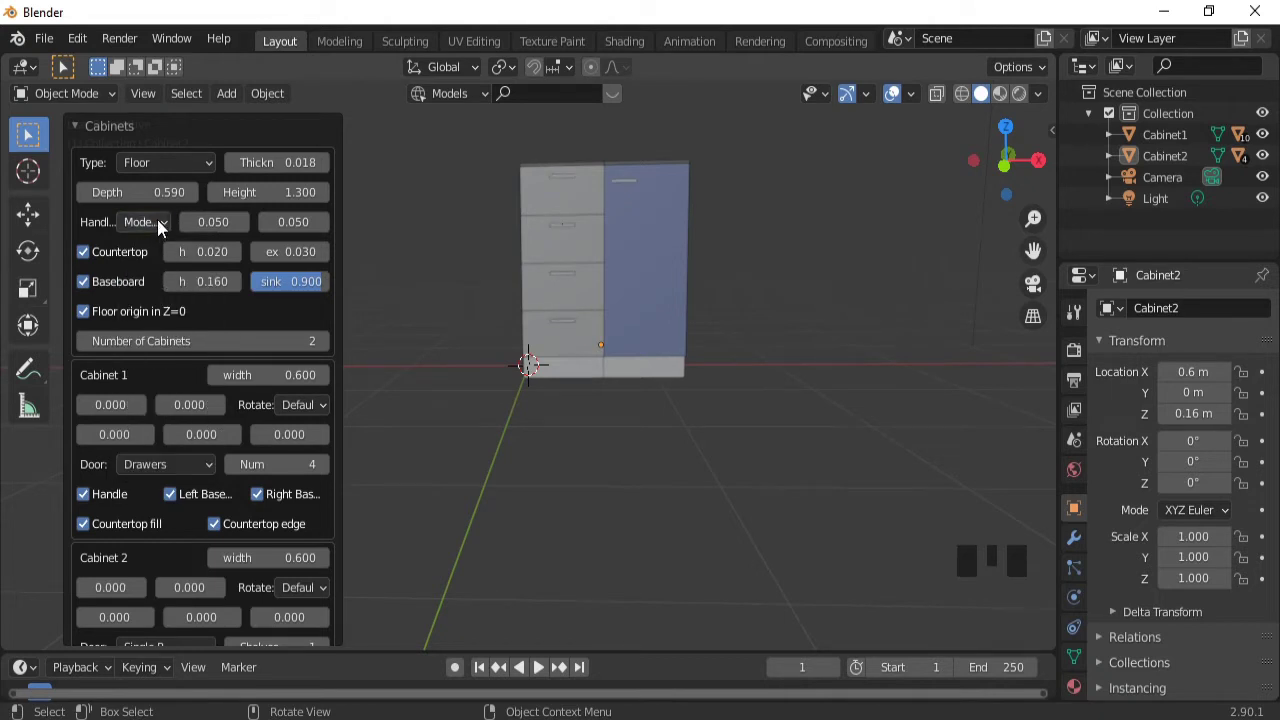
click(157, 221)
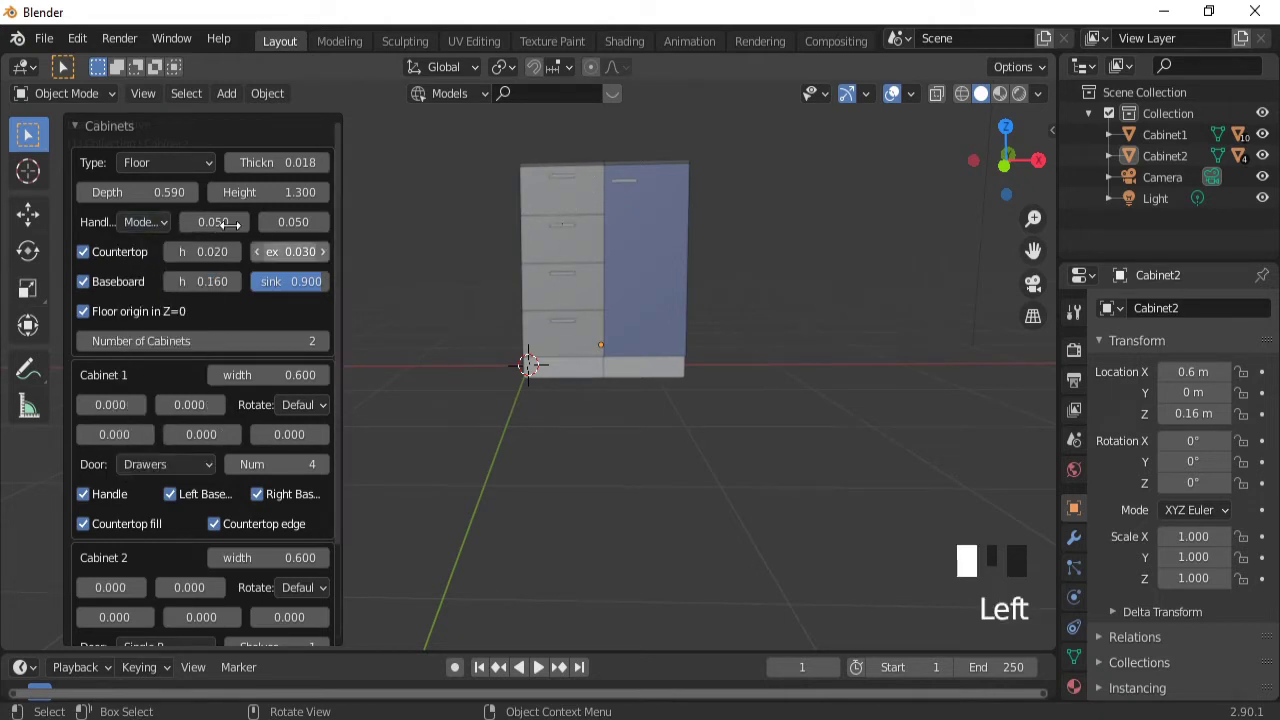
click(165, 220)
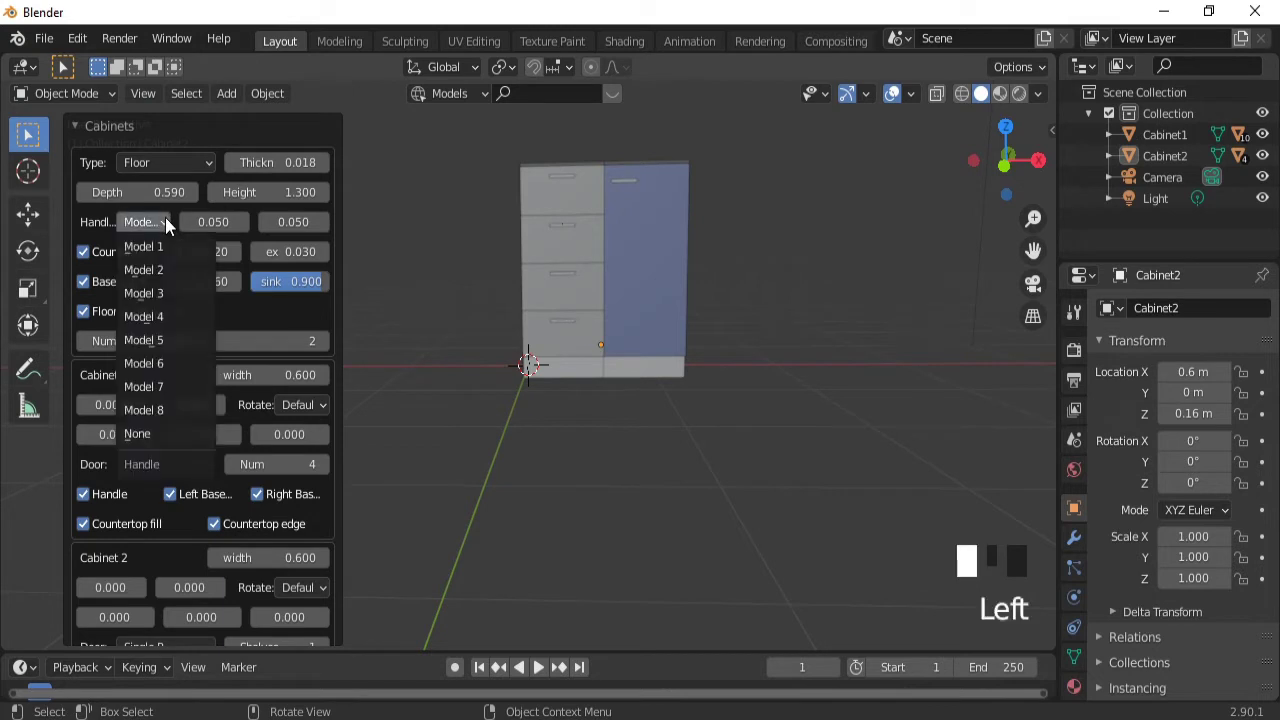
click(151, 339)
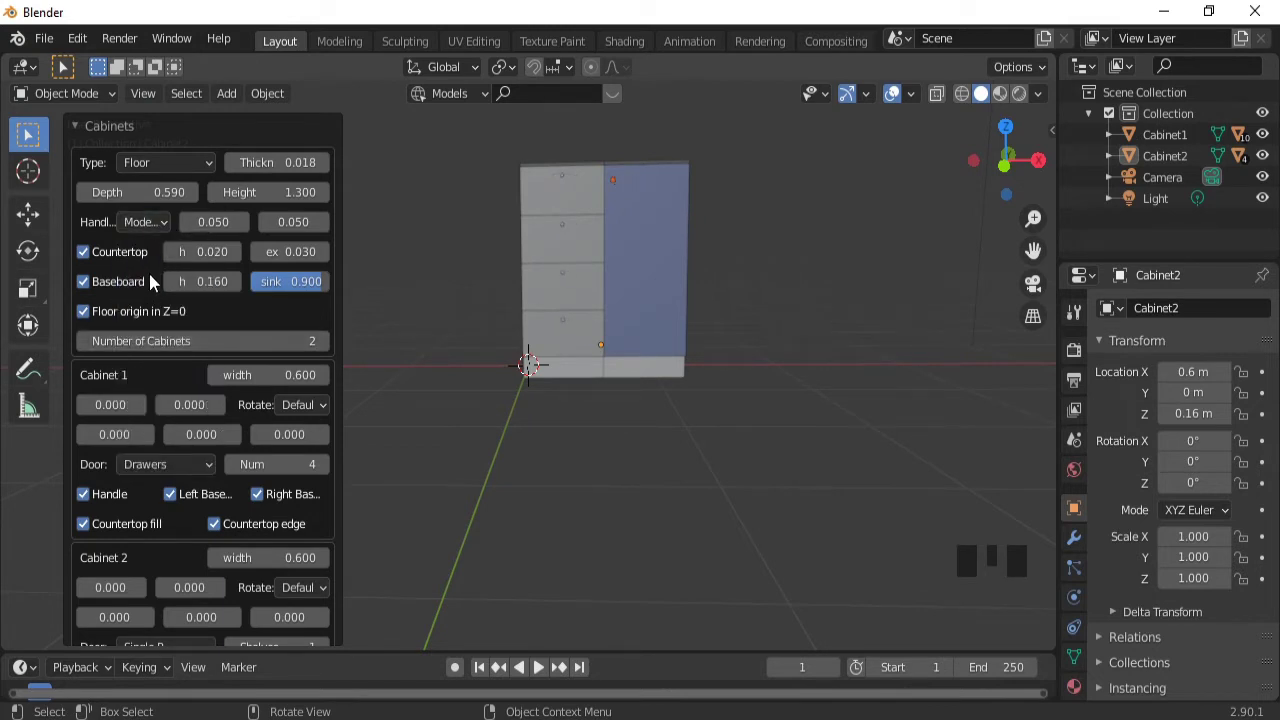
- Set the handle style of both cabinets to Model 6
click(158, 228)
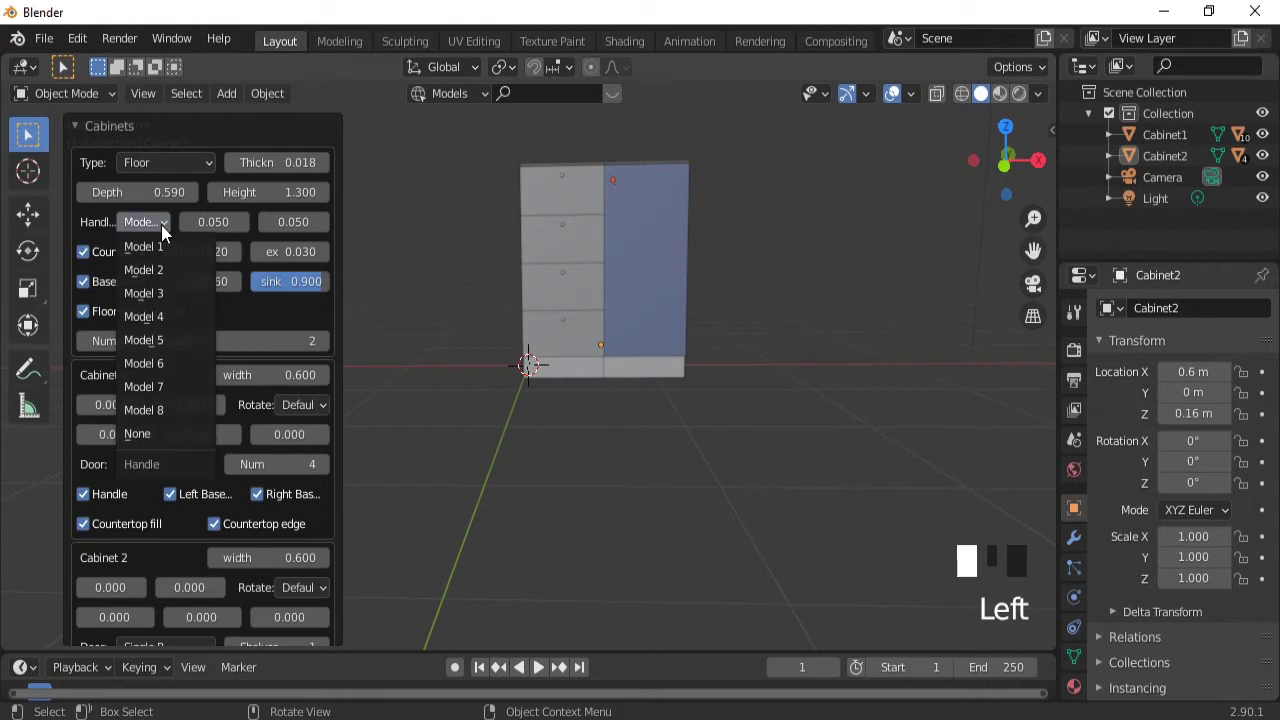
click(146, 362)
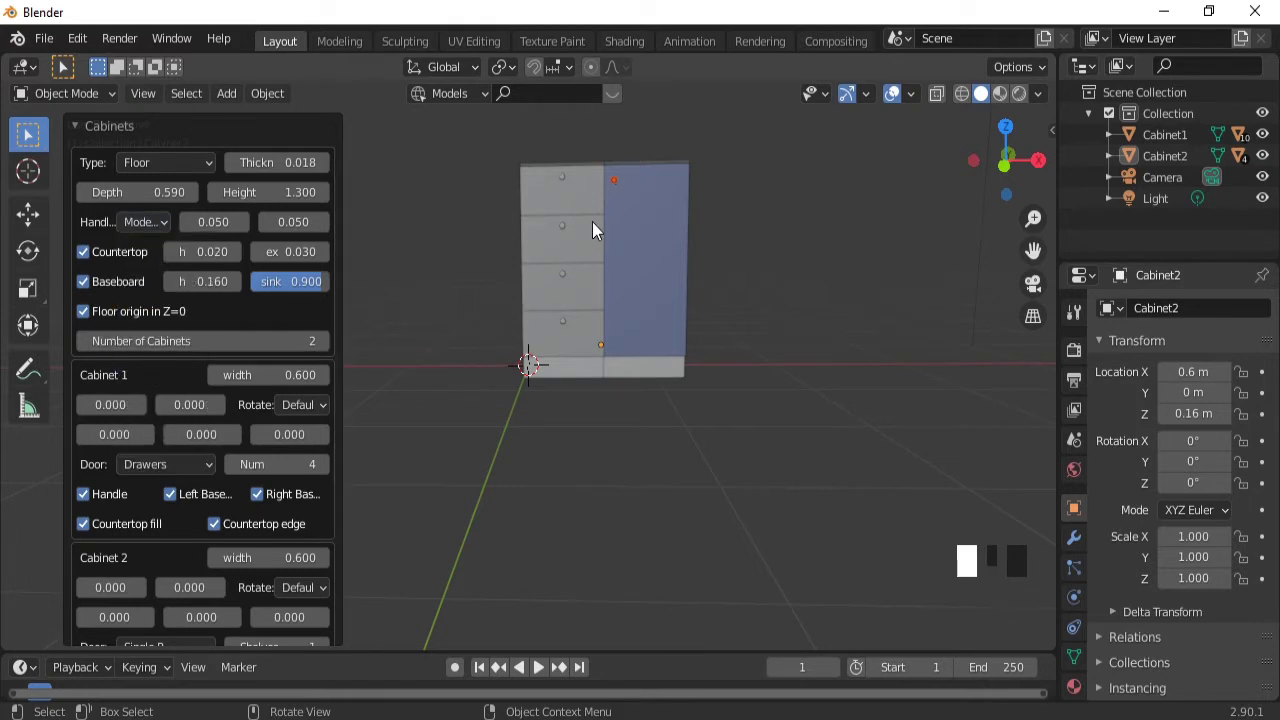
mouse_move(815, 345)
middle_down()
mouse_move(649, 360)
mouse_move(808, 337)
middle_up()
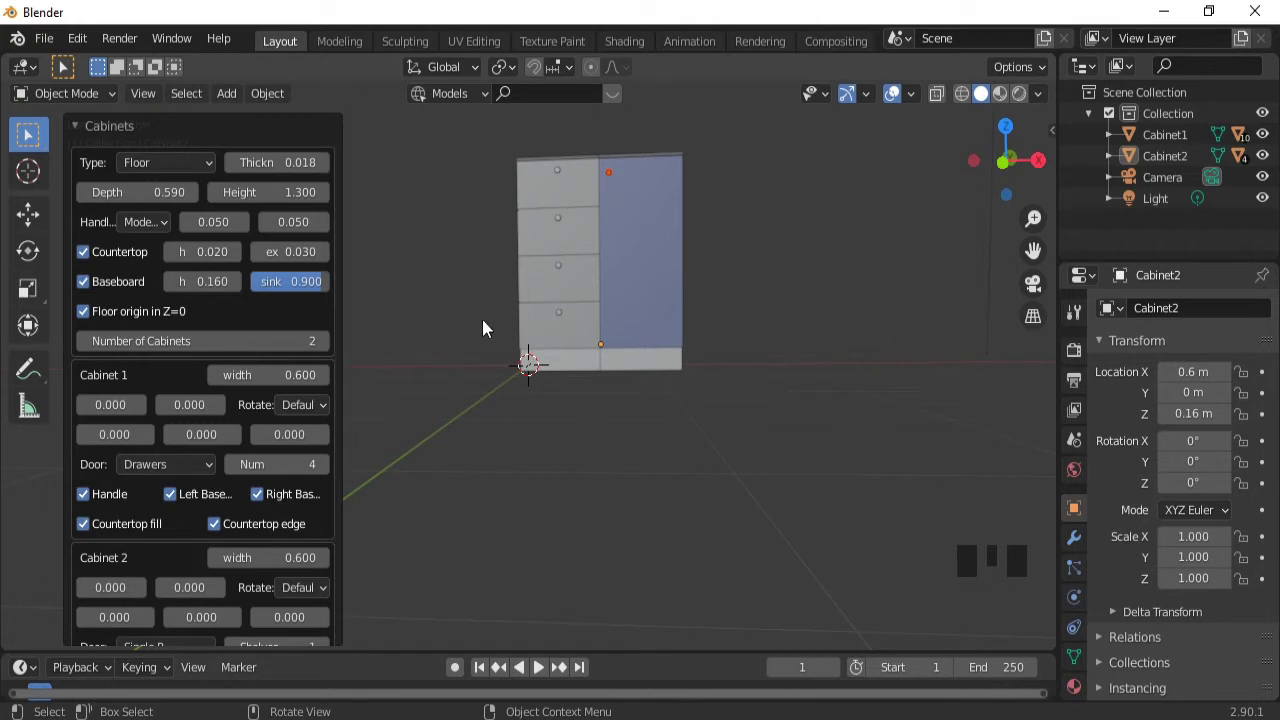
- Select all four drawers of Cabinet 1 together in Object Mode
key(Tab)
middle_drag(677, 358, 689, 407)
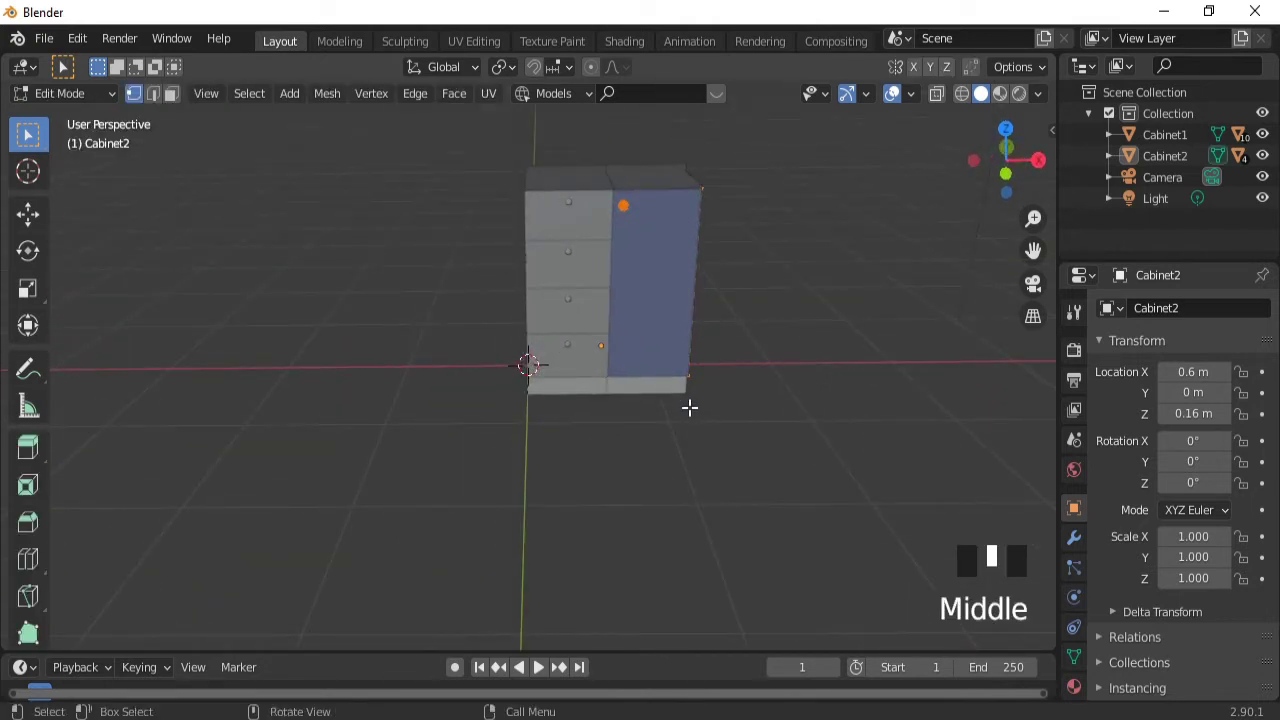
key(Tab)
click(589, 364)
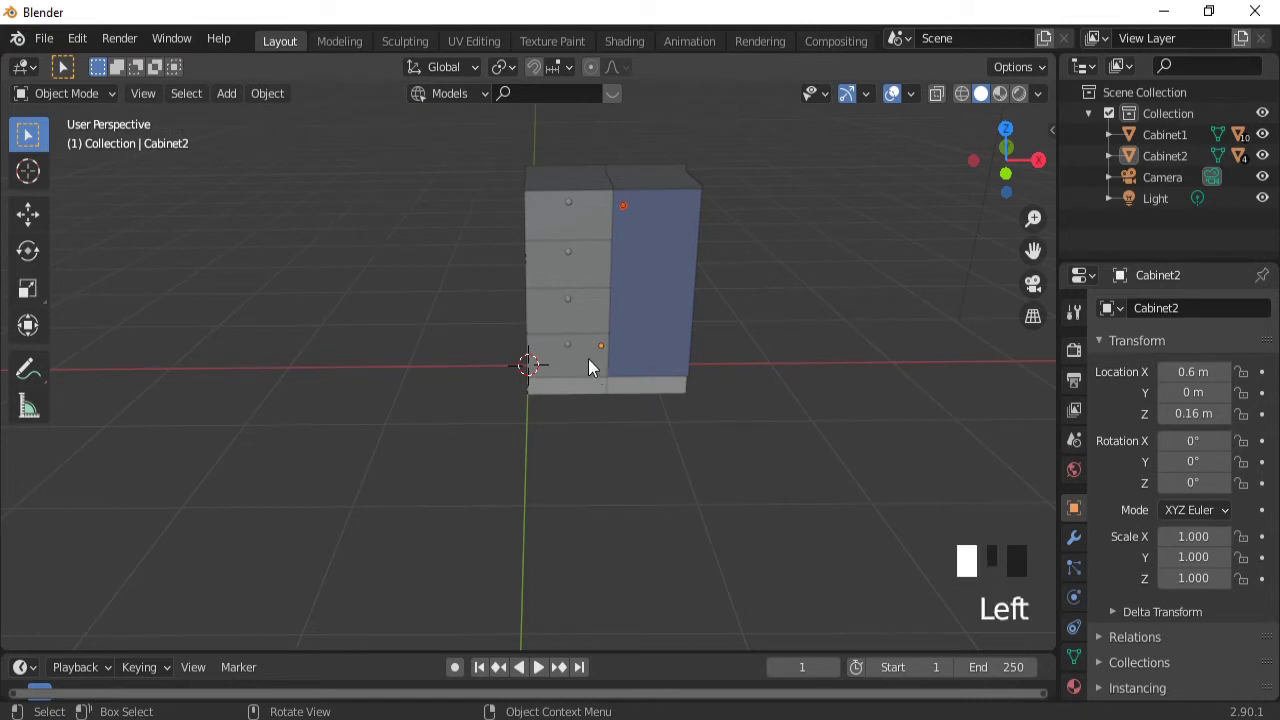
shift+click(586, 320)
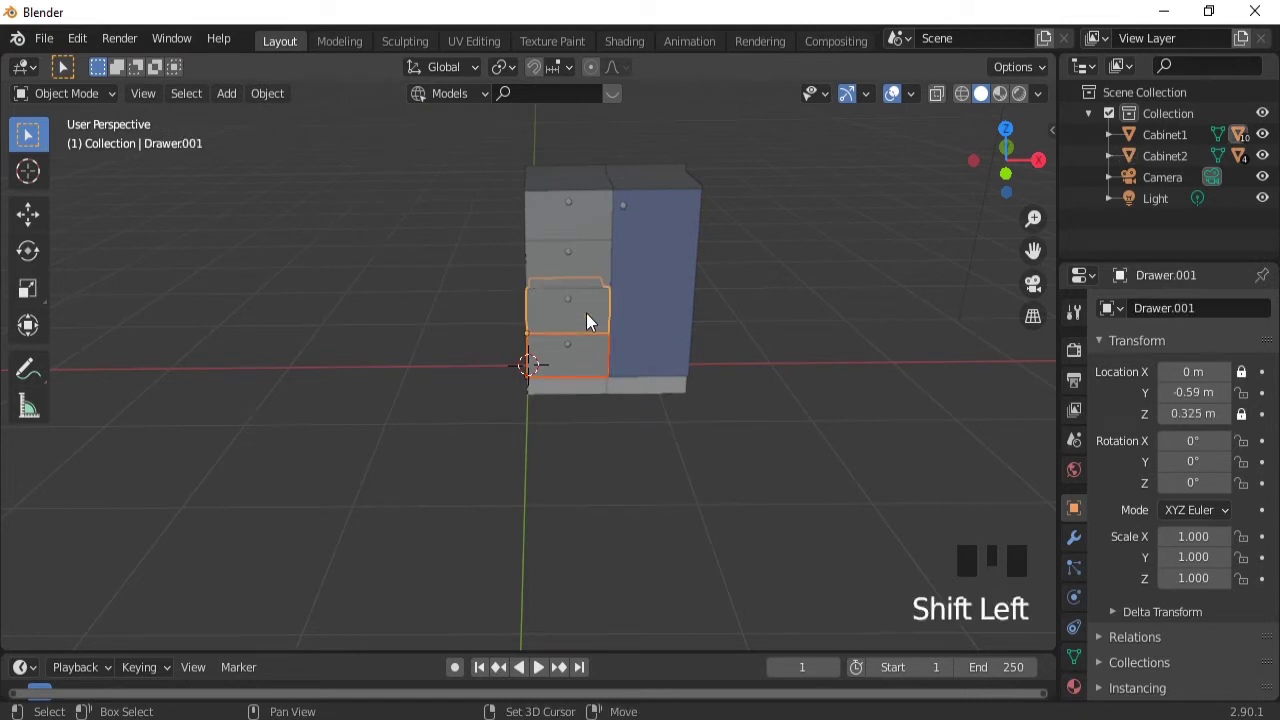
shift+click(586, 277)
shift+click(585, 230)
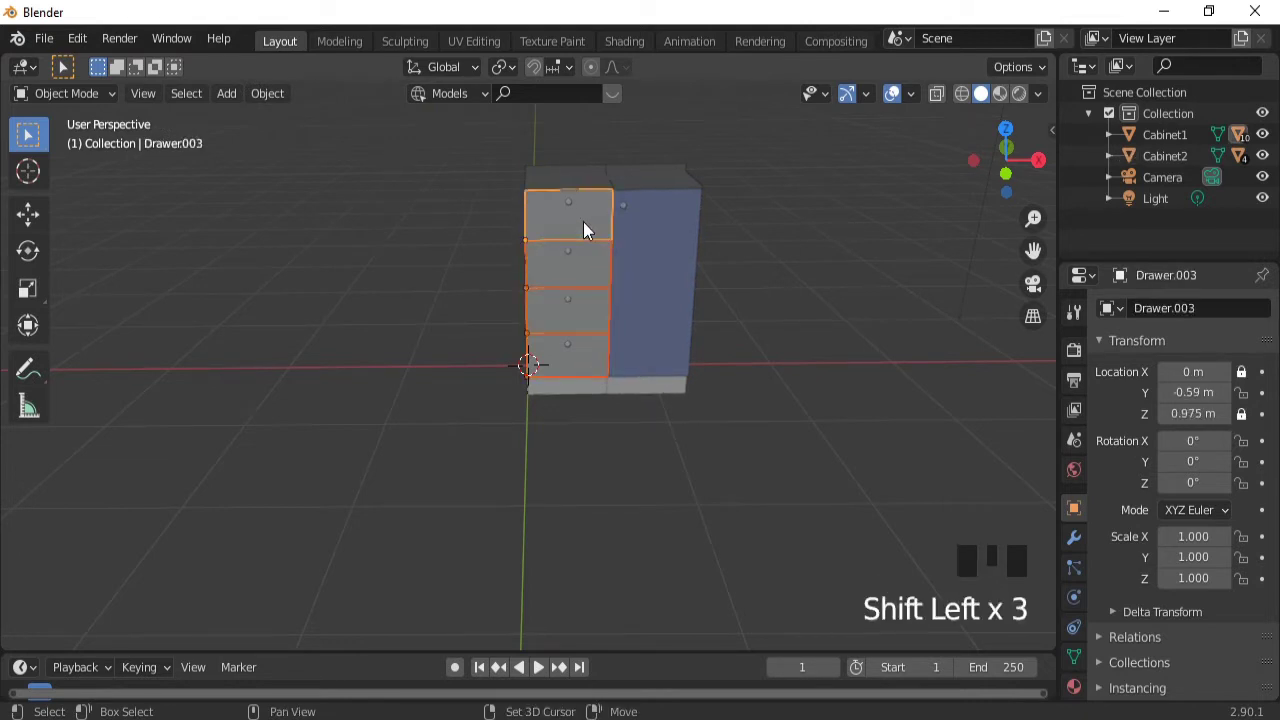
- Add a second material slot to the top drawer and create a new material in it
click(1075, 686)
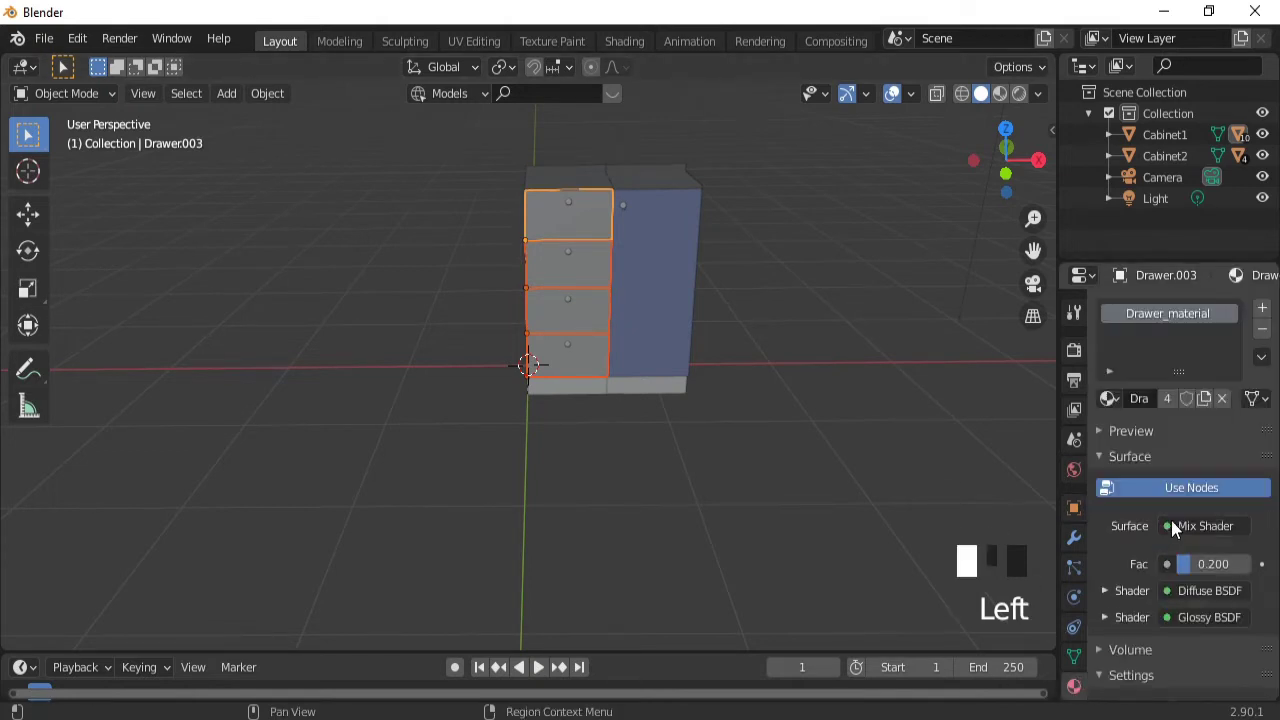
click(1262, 308)
click(1192, 442)
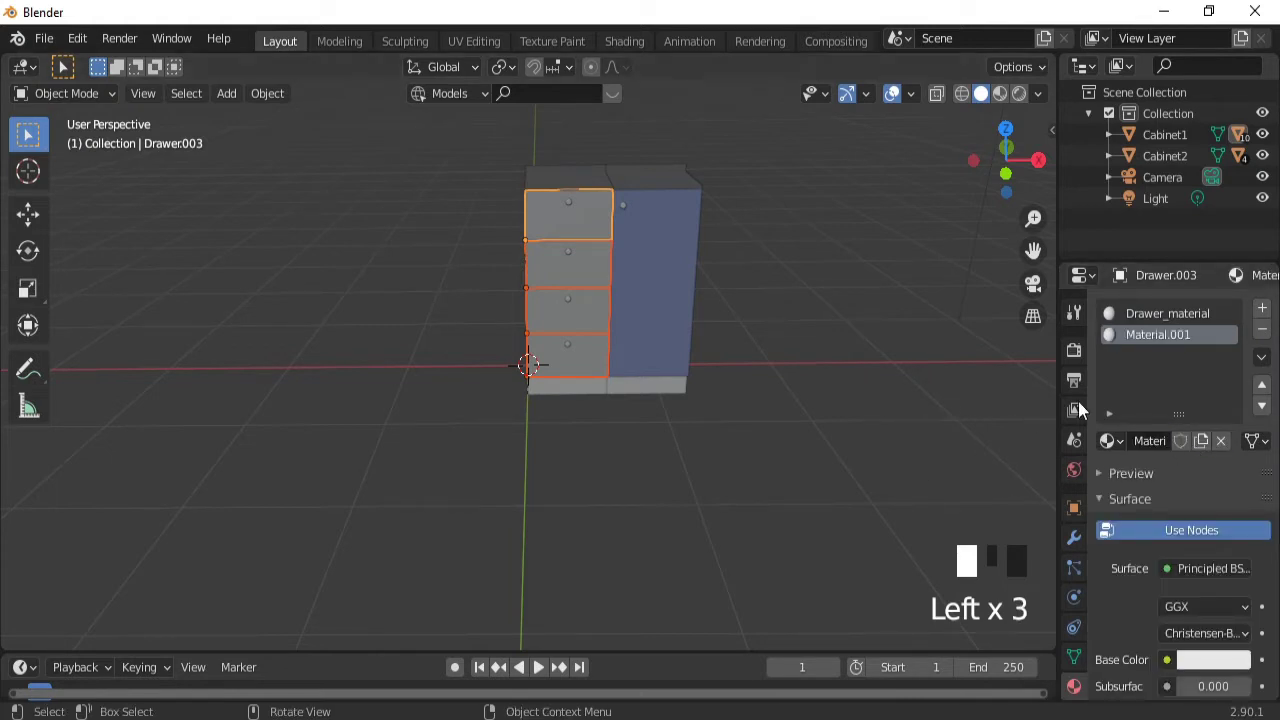
- Brighten the new material's base color to white, assign it to the drawer geometry in Edit Mode and check it without overlays
key(Tab)
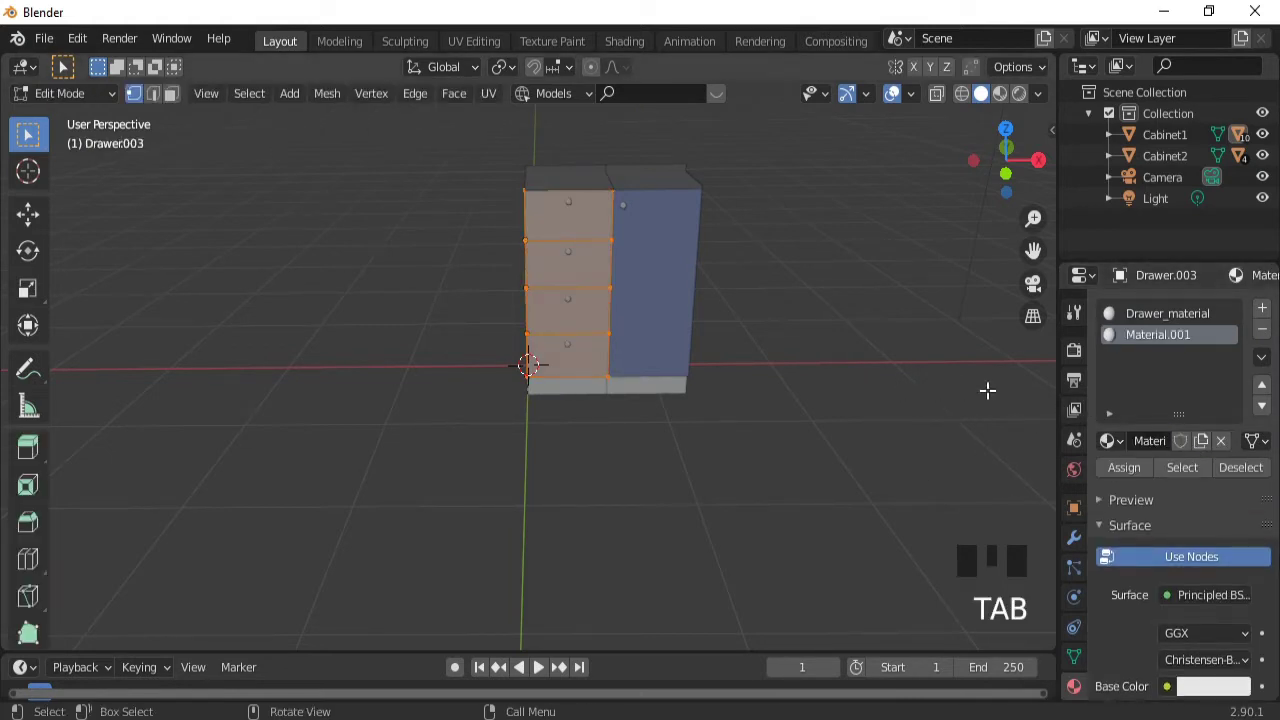
click(1207, 687)
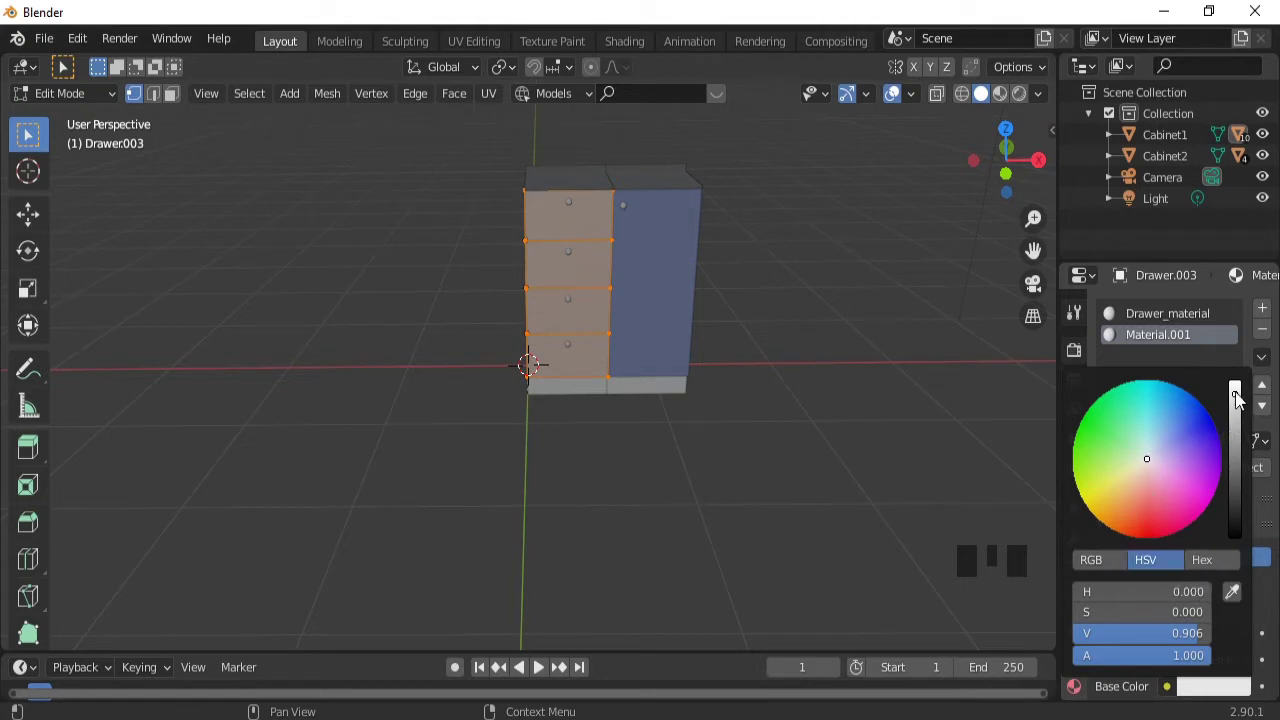
drag(1237, 398, 1235, 386)
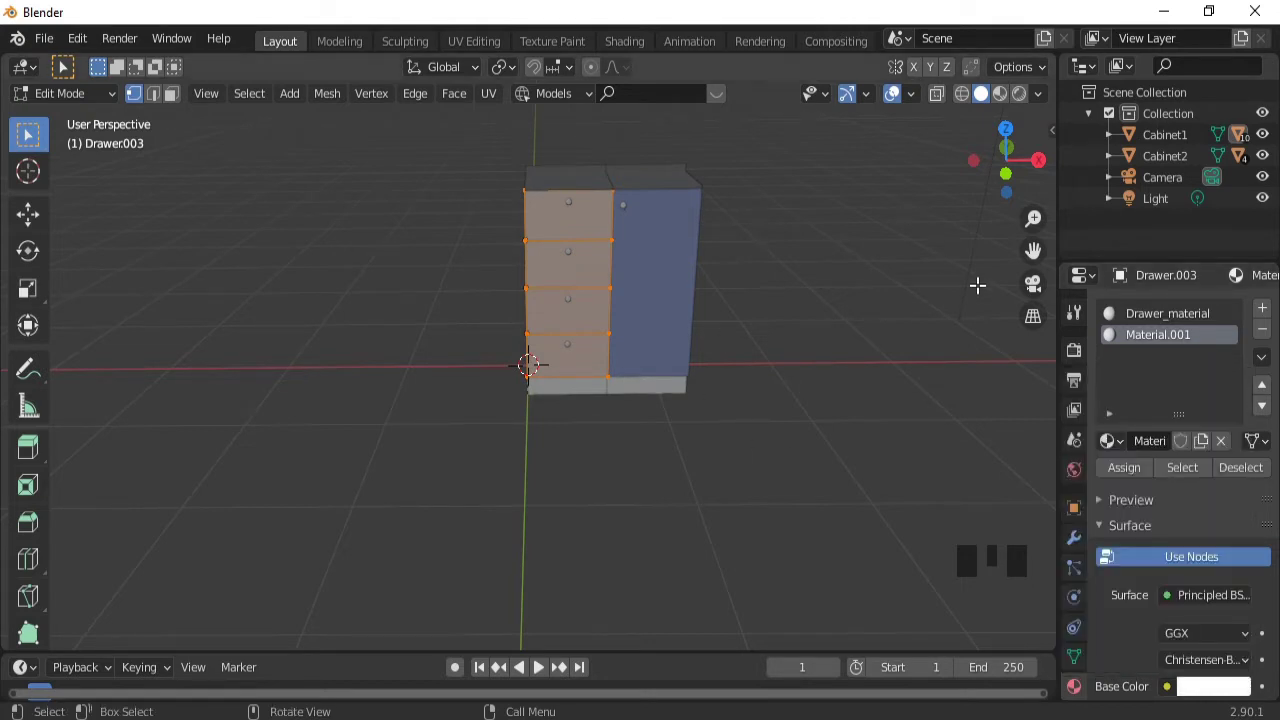
click(1120, 468)
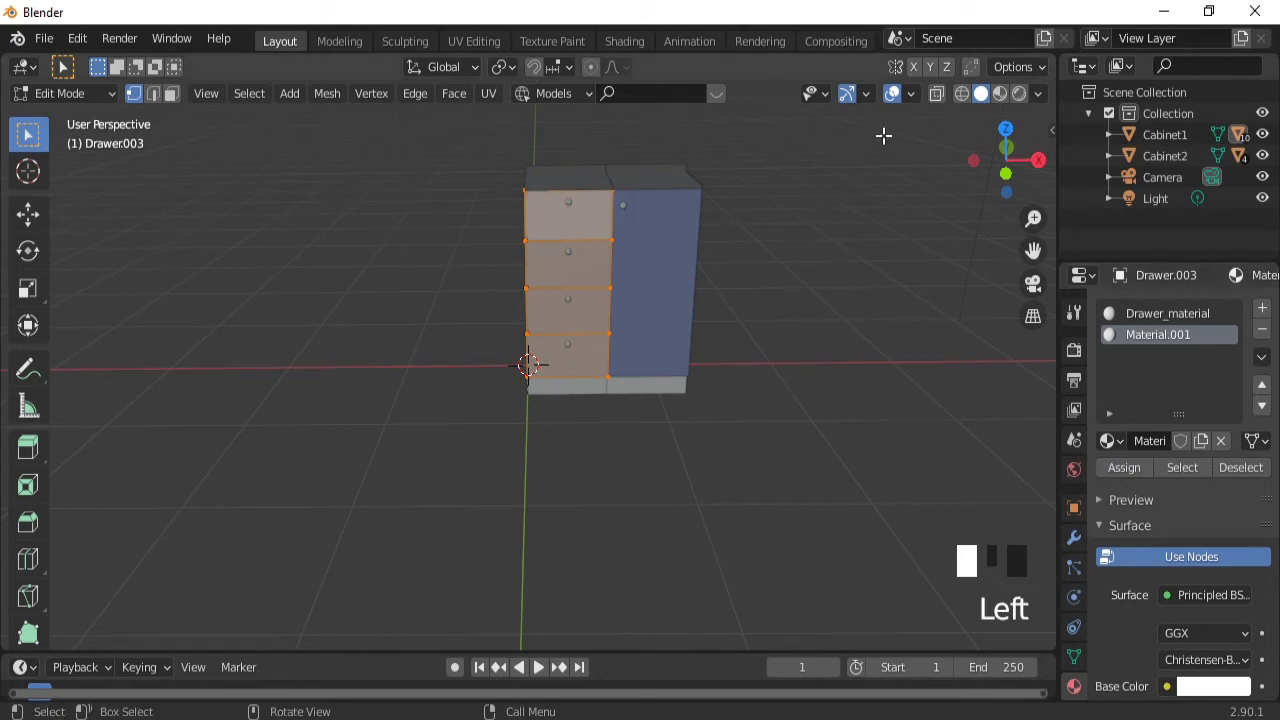
click(892, 94)
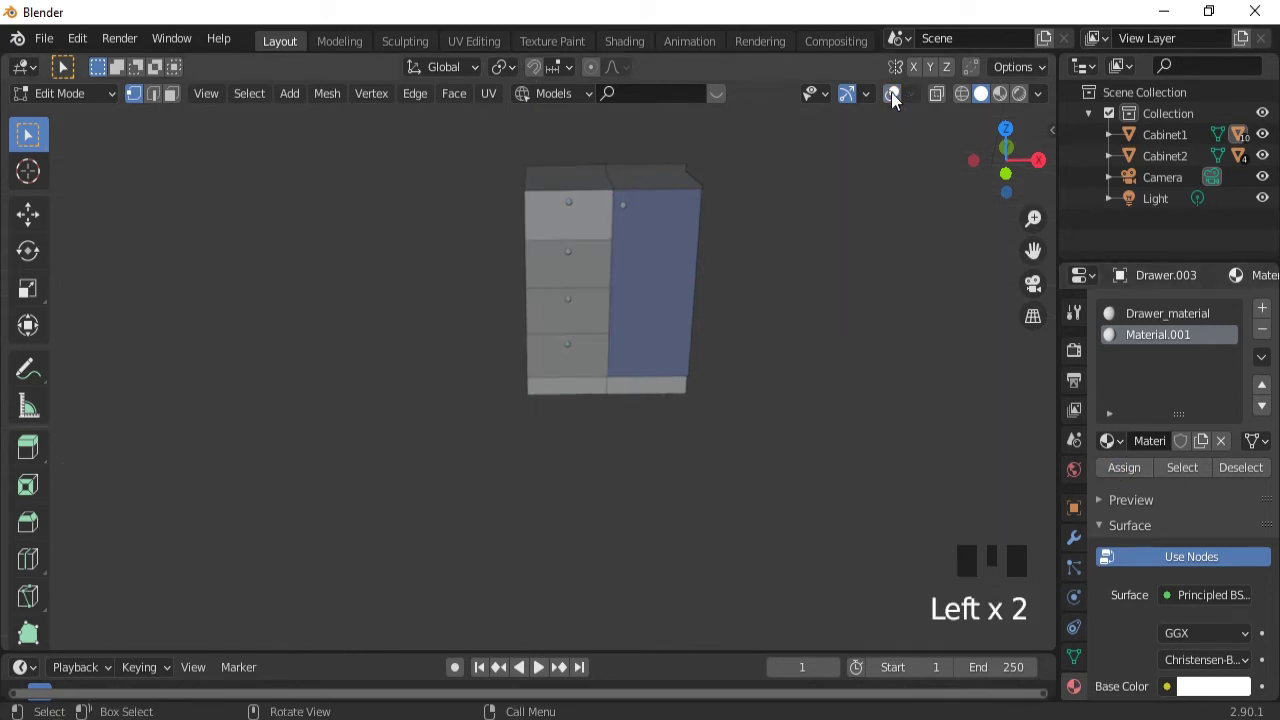
click(892, 94)
middle_drag(744, 401, 697, 369)
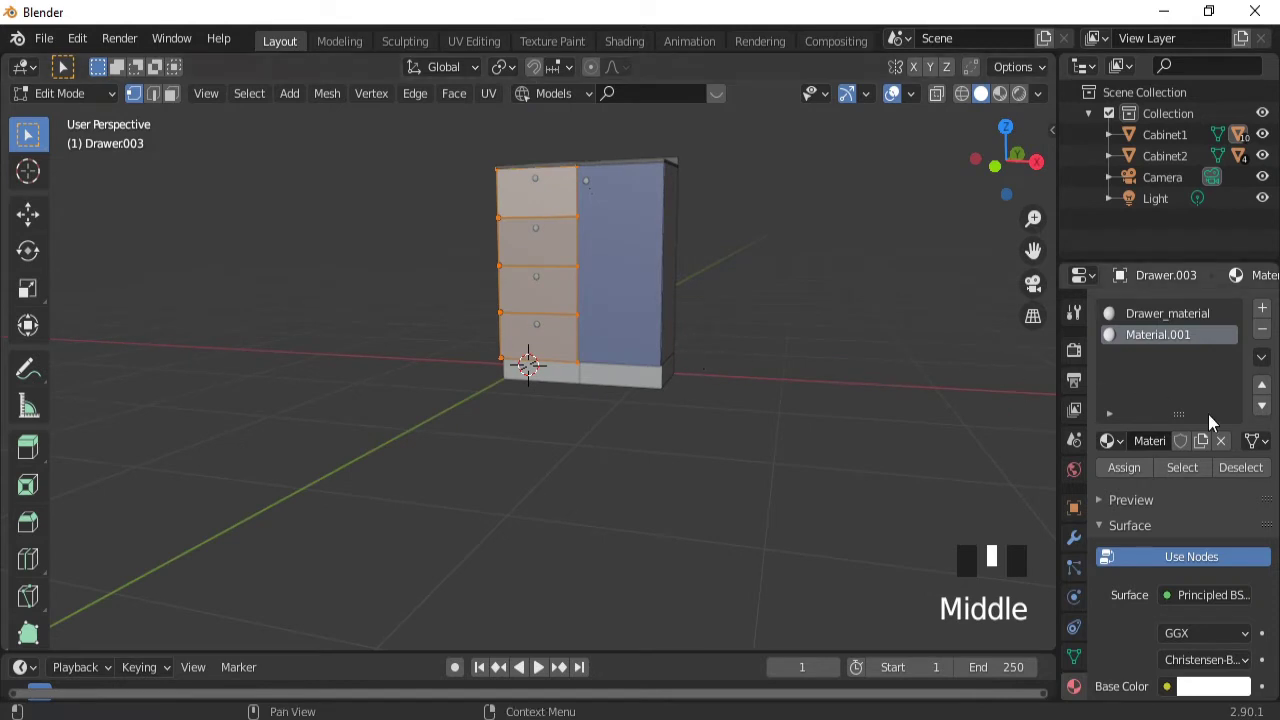
- Set the drawer material's roughness to 0.420 and inspect the cabinet in Material Preview, Rendered and Solid shading
drag(1274, 360, 1274, 462)
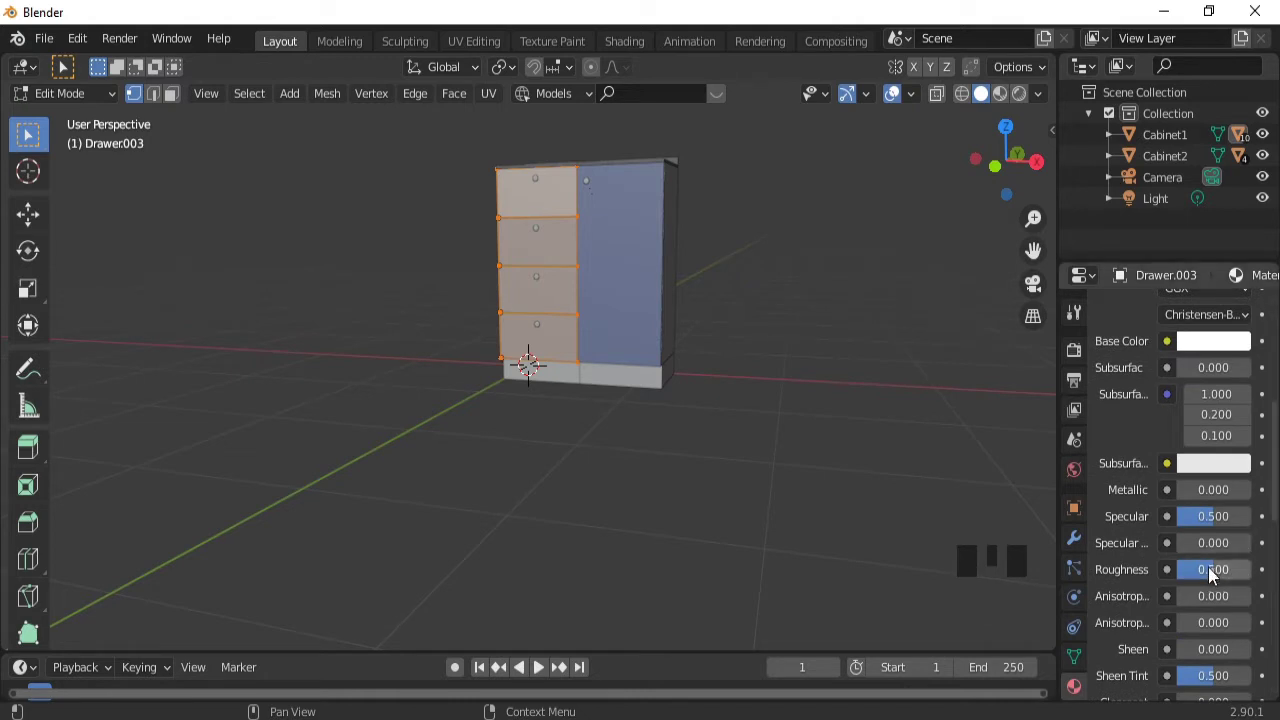
drag(1210, 572, 1204, 571)
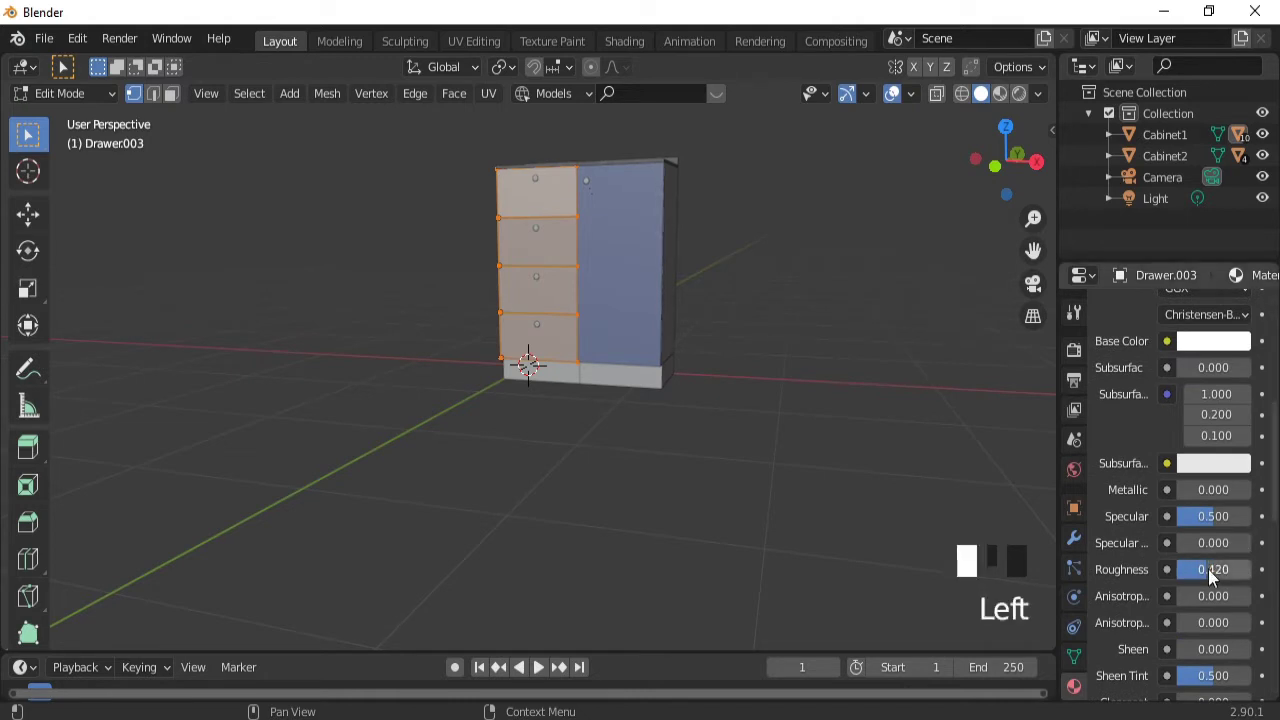
click(1000, 94)
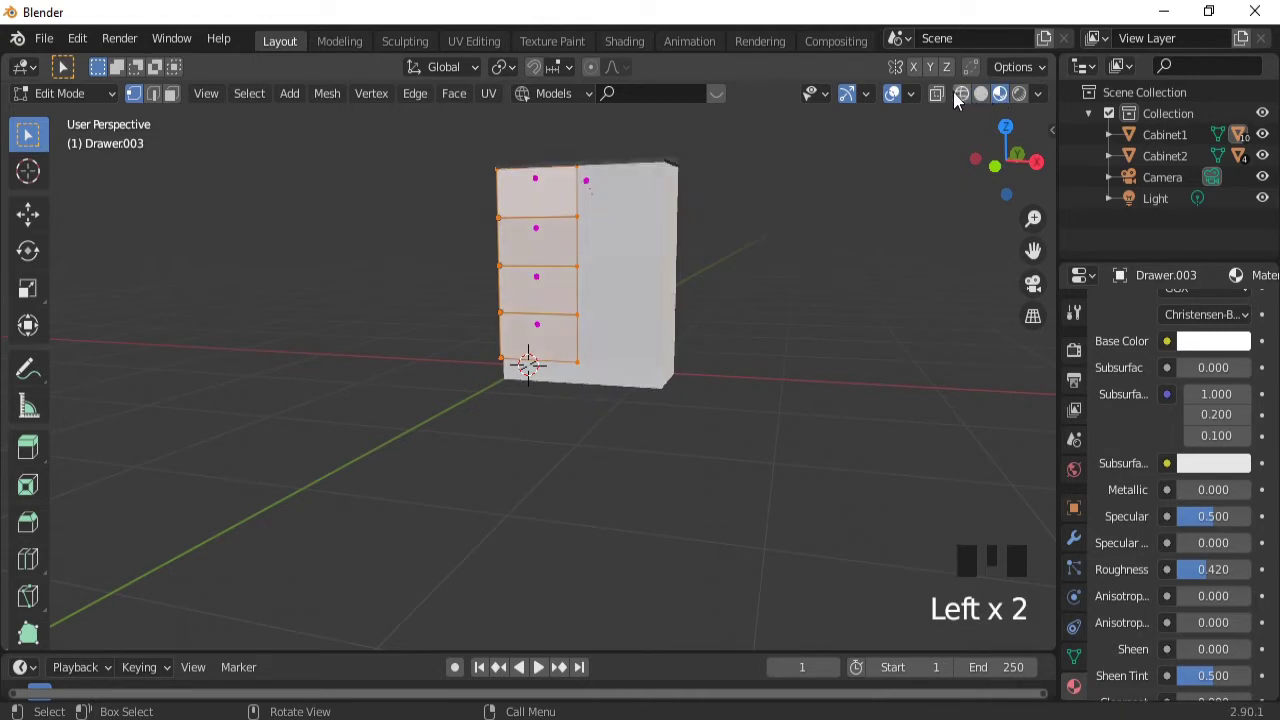
click(1019, 94)
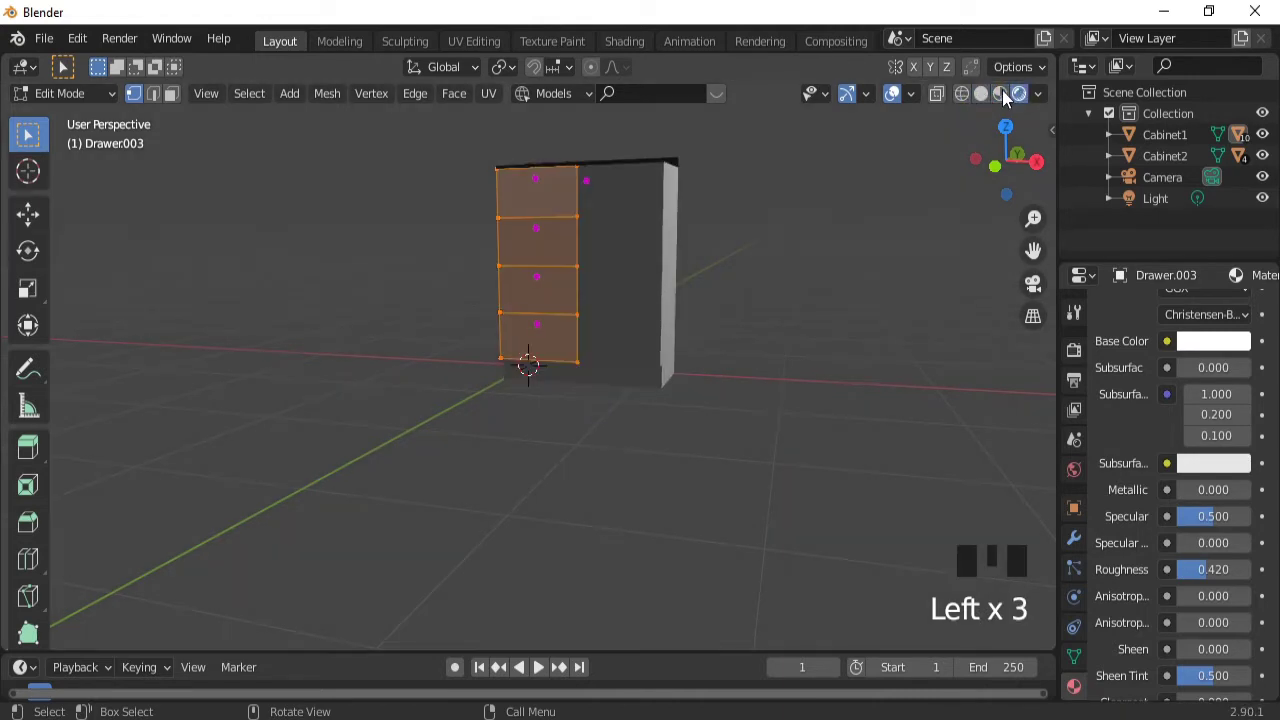
click(980, 94)
click(893, 94)
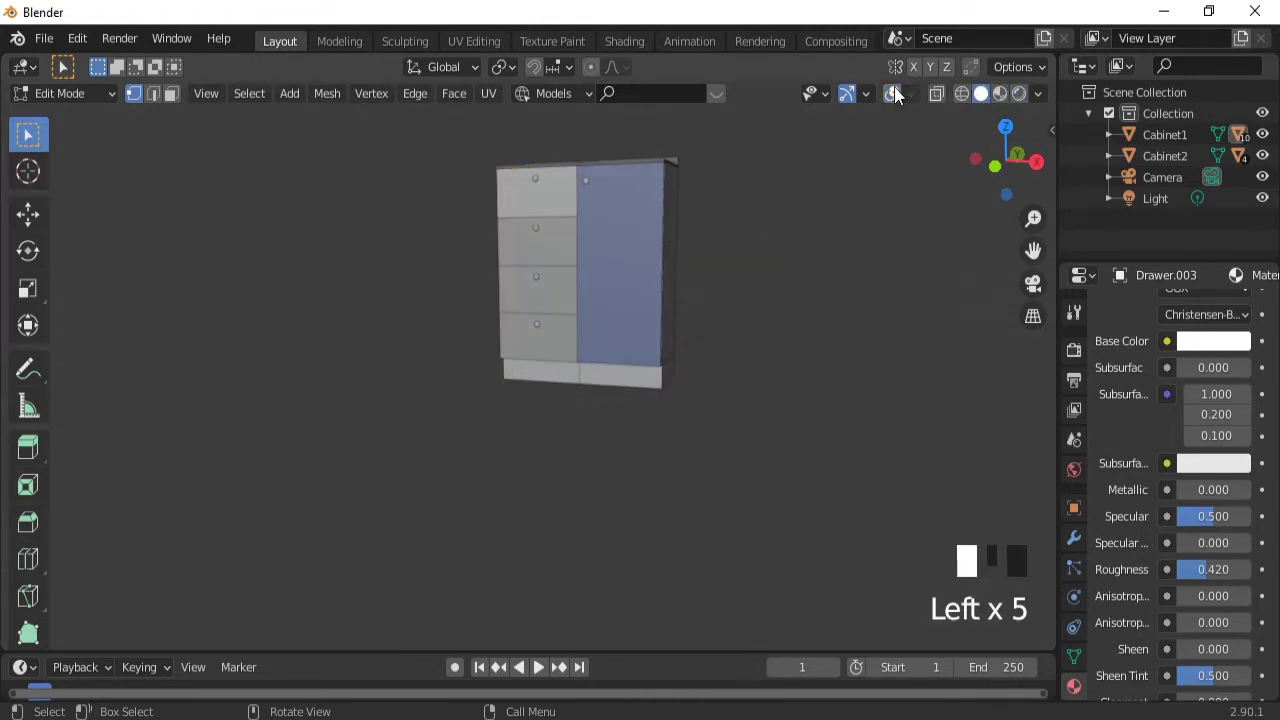
middle_drag(580, 343, 625, 347)
click(898, 94)
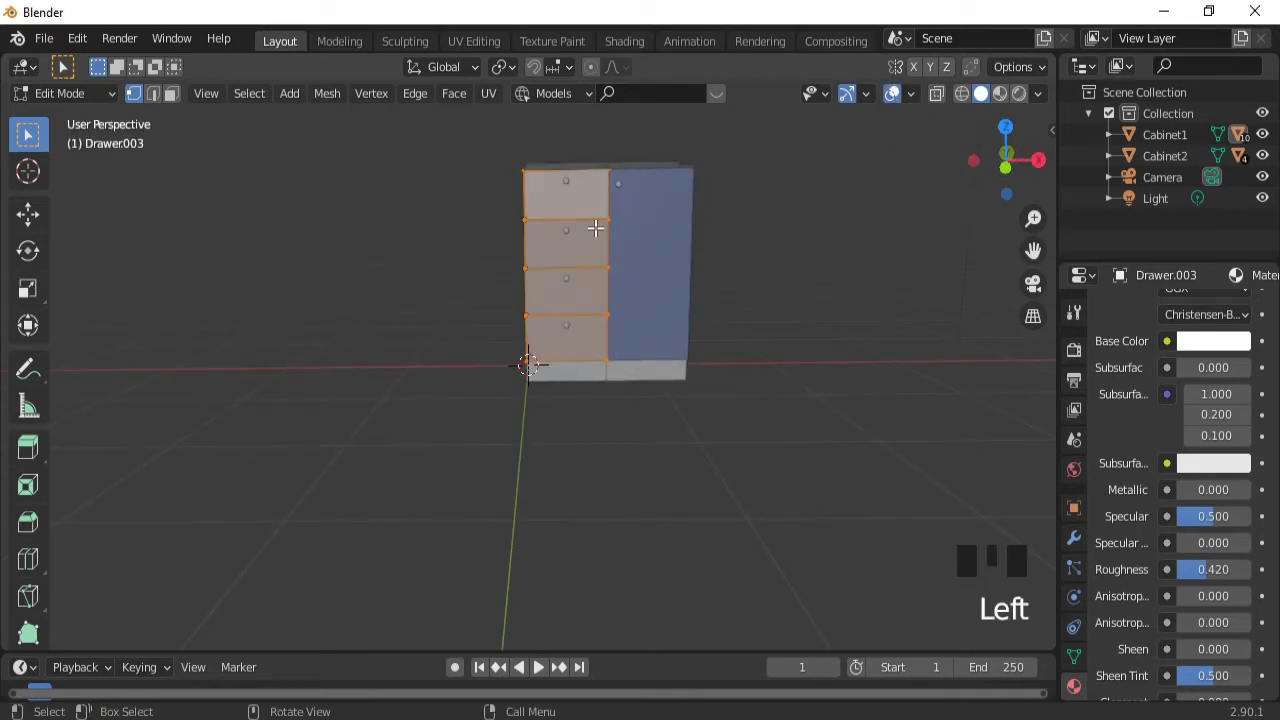
- Switch to face selection and select the front face of the second drawer from the top
click(594, 230)
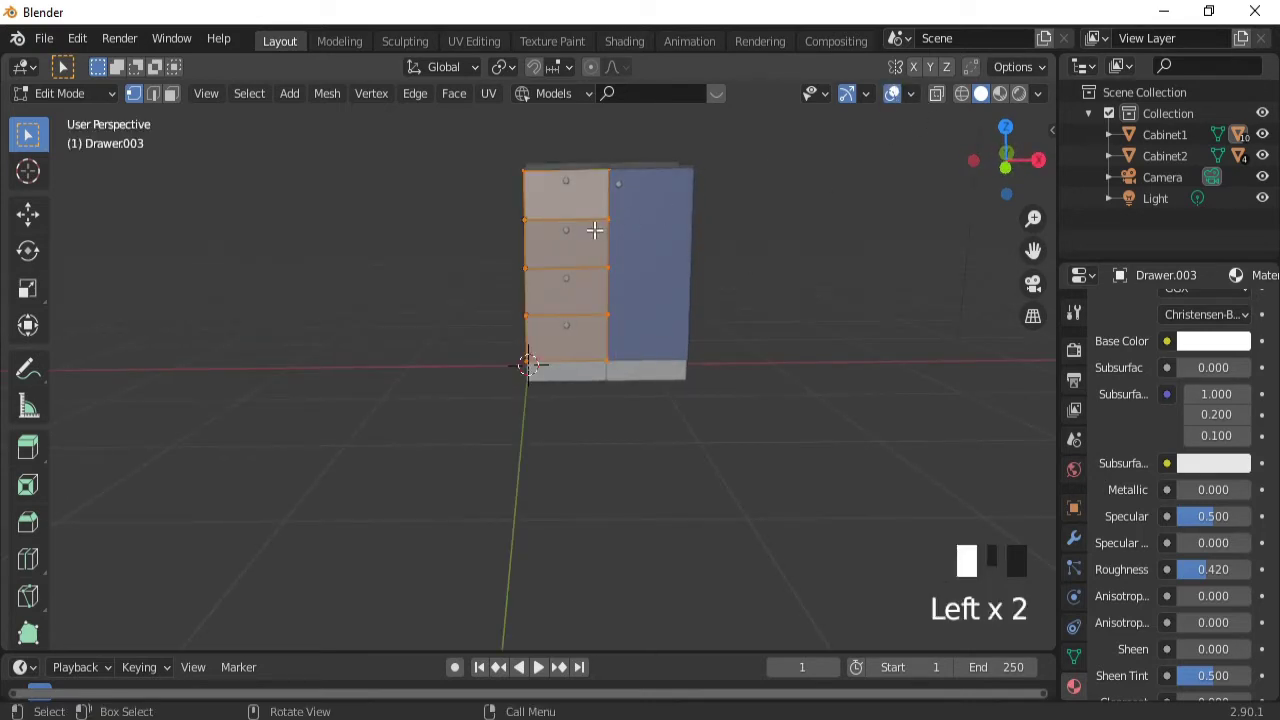
click(171, 93)
click(577, 242)
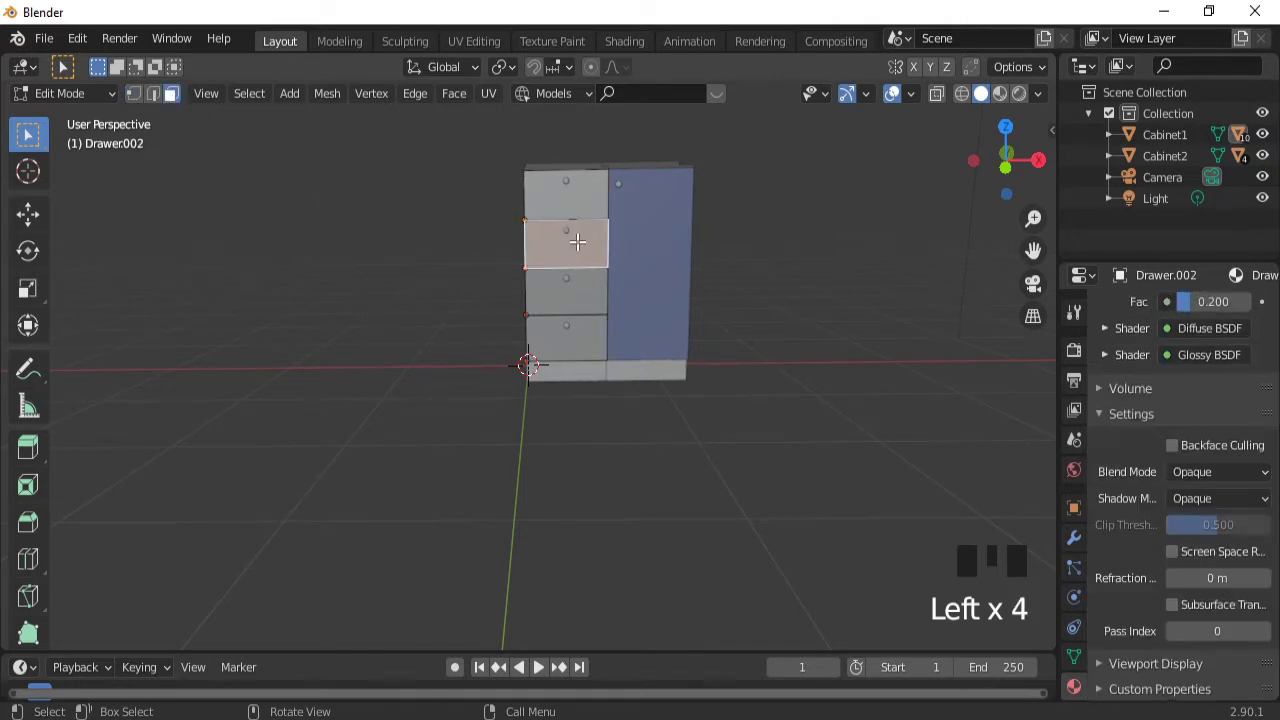
- Return to Object Mode and select the Cabinet1 body behind the drawers
key(Tab)
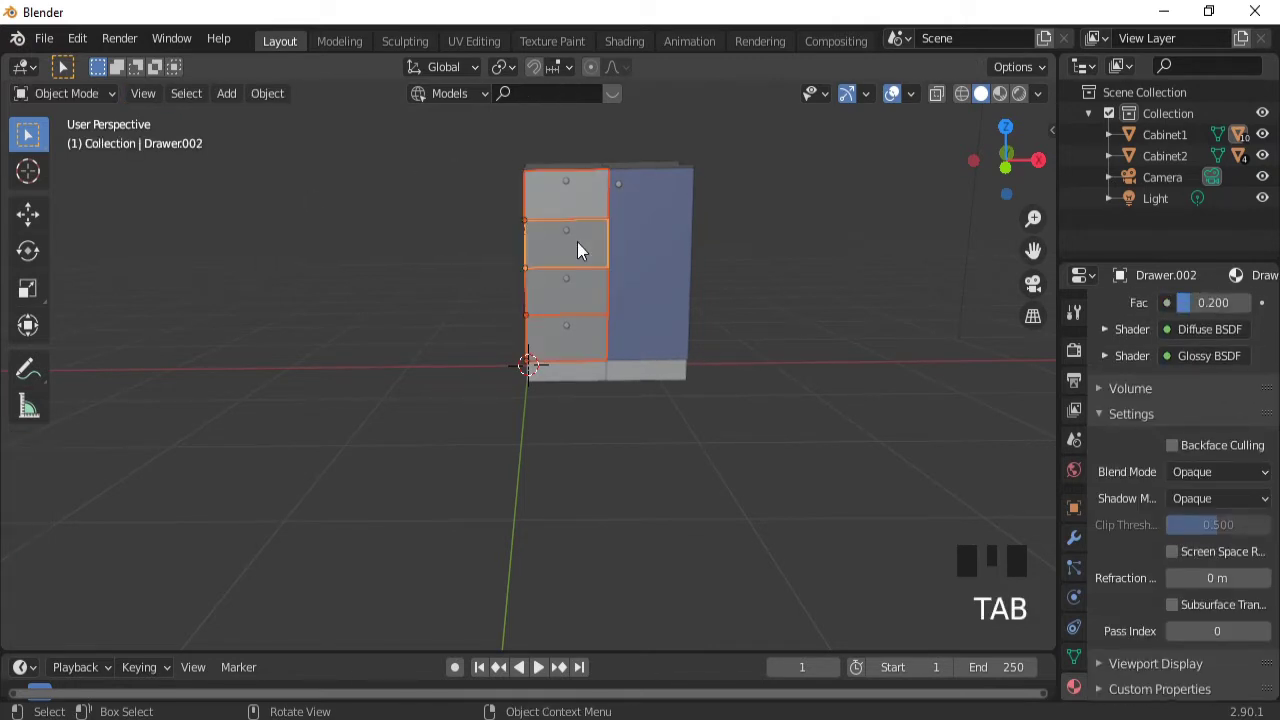
click(577, 242)
click(577, 242)
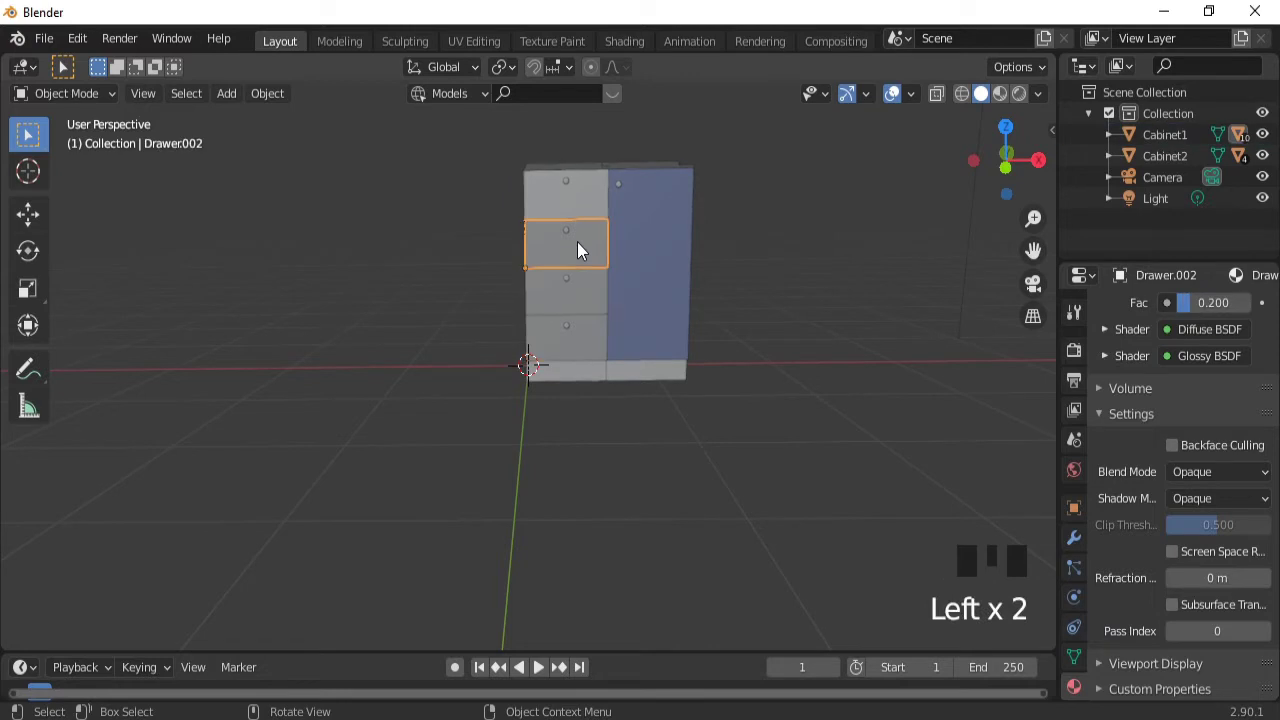
click(577, 242)
click(577, 242)
click(577, 242)
click(577, 242)
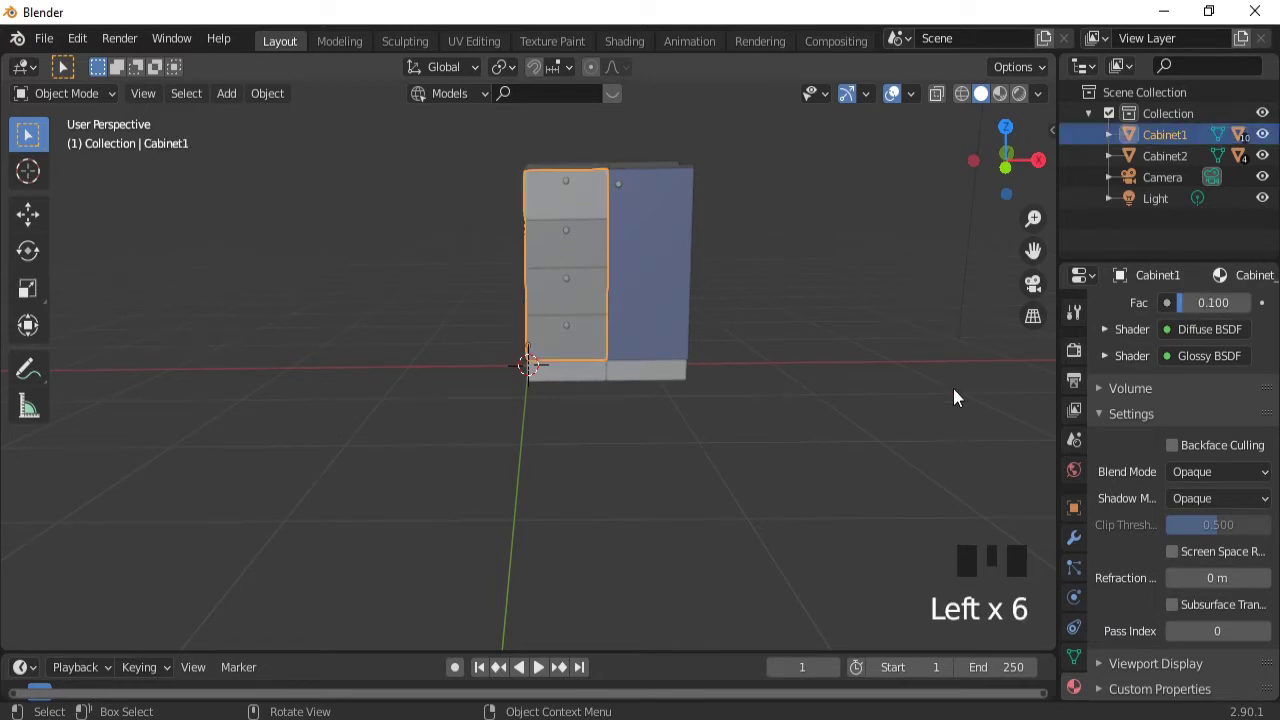
- Enter Edit Mode on Cabinet1 and create a new material in a second slot, with the cabinet's outer side in view
key(Tab)
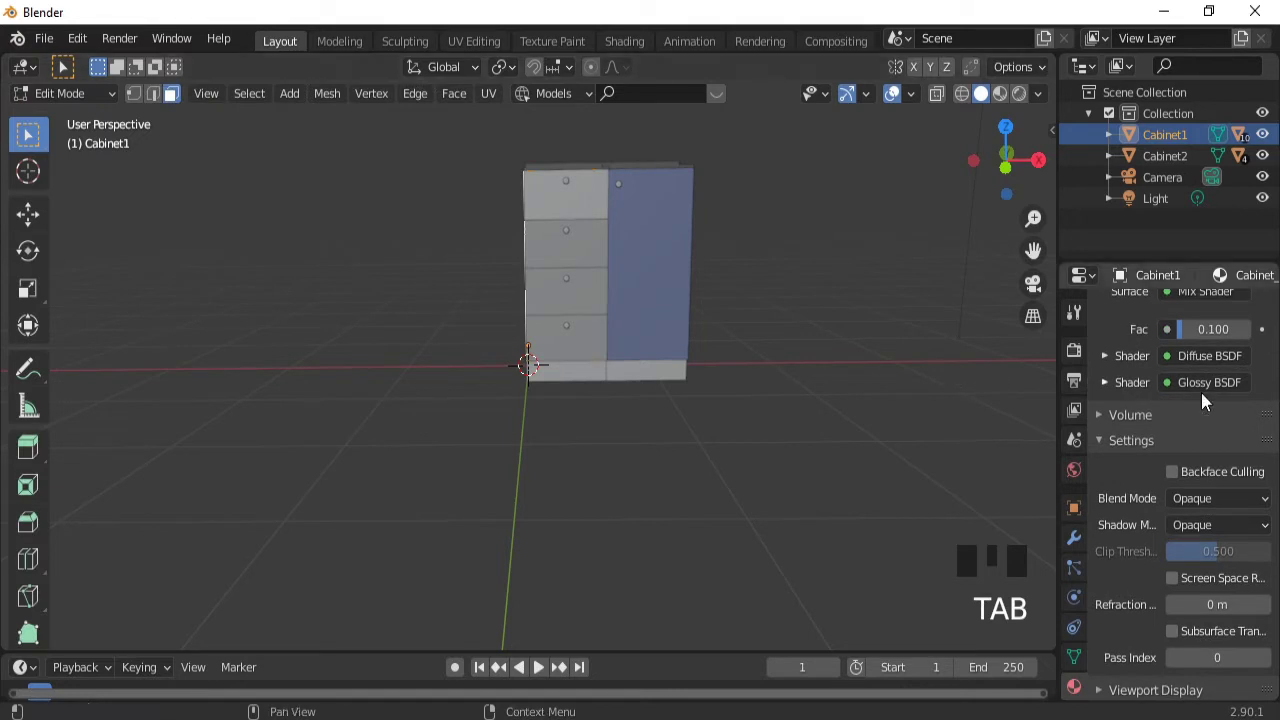
drag(1274, 510, 1274, 364)
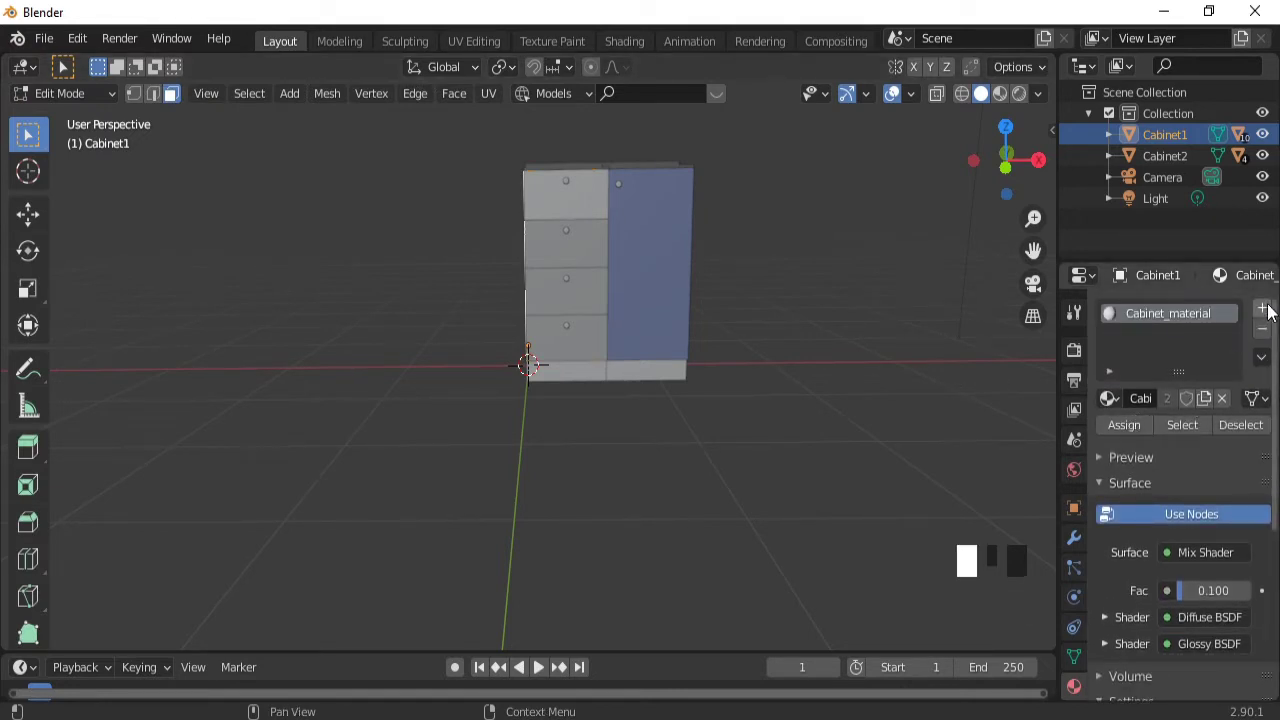
click(1263, 309)
click(1184, 441)
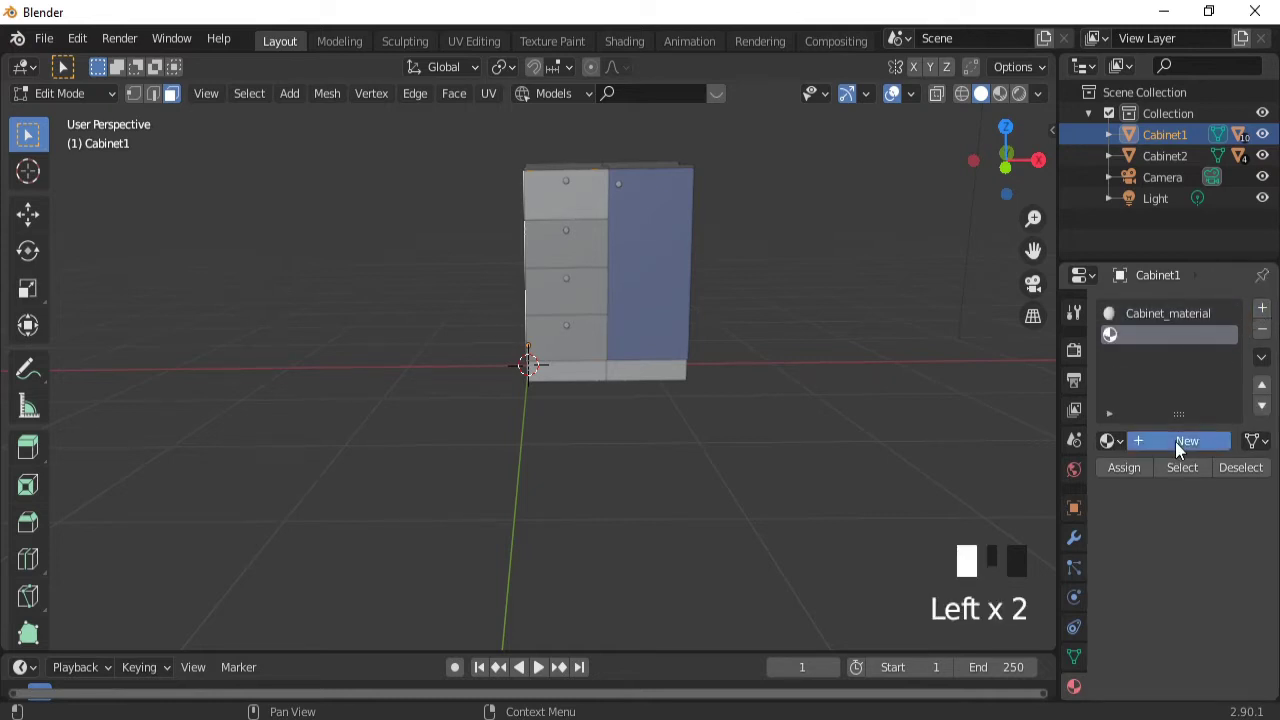
middle_drag(460, 389, 640, 398)
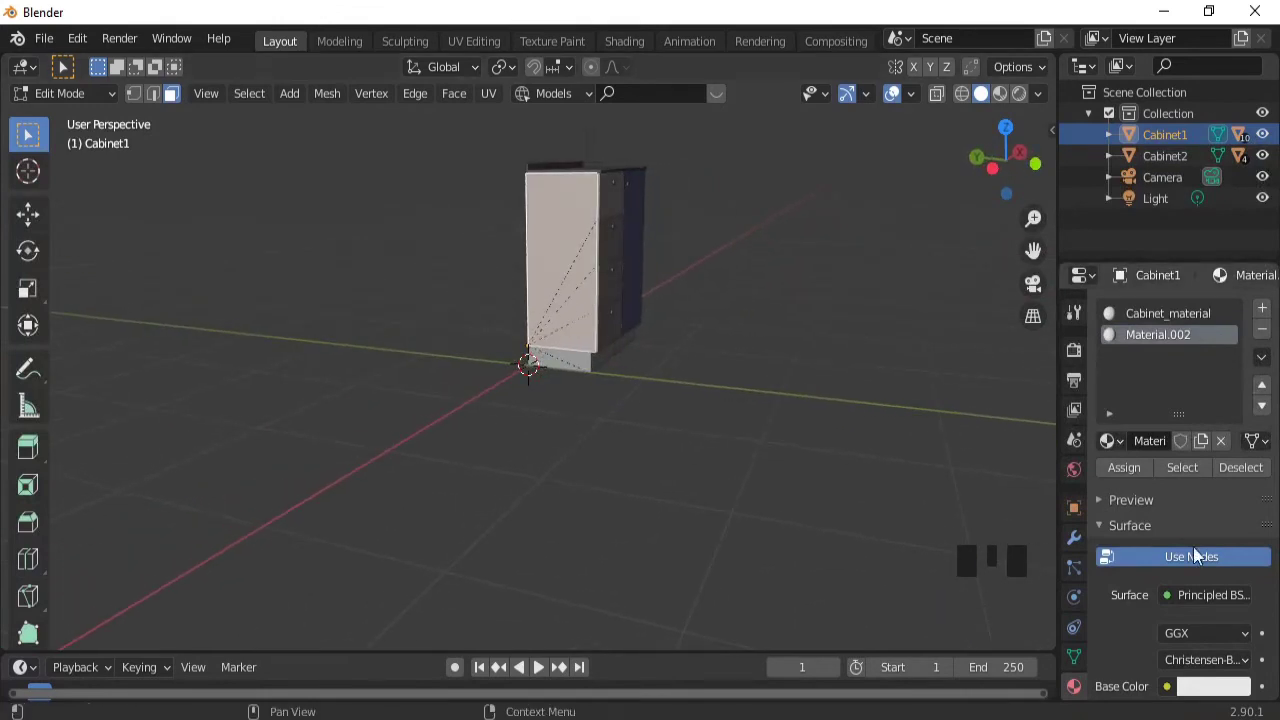
- Set the new material's base color value to 0.987, assign it to Cabinet1's selected faces and inspect it without overlays
click(1195, 686)
click(1238, 390)
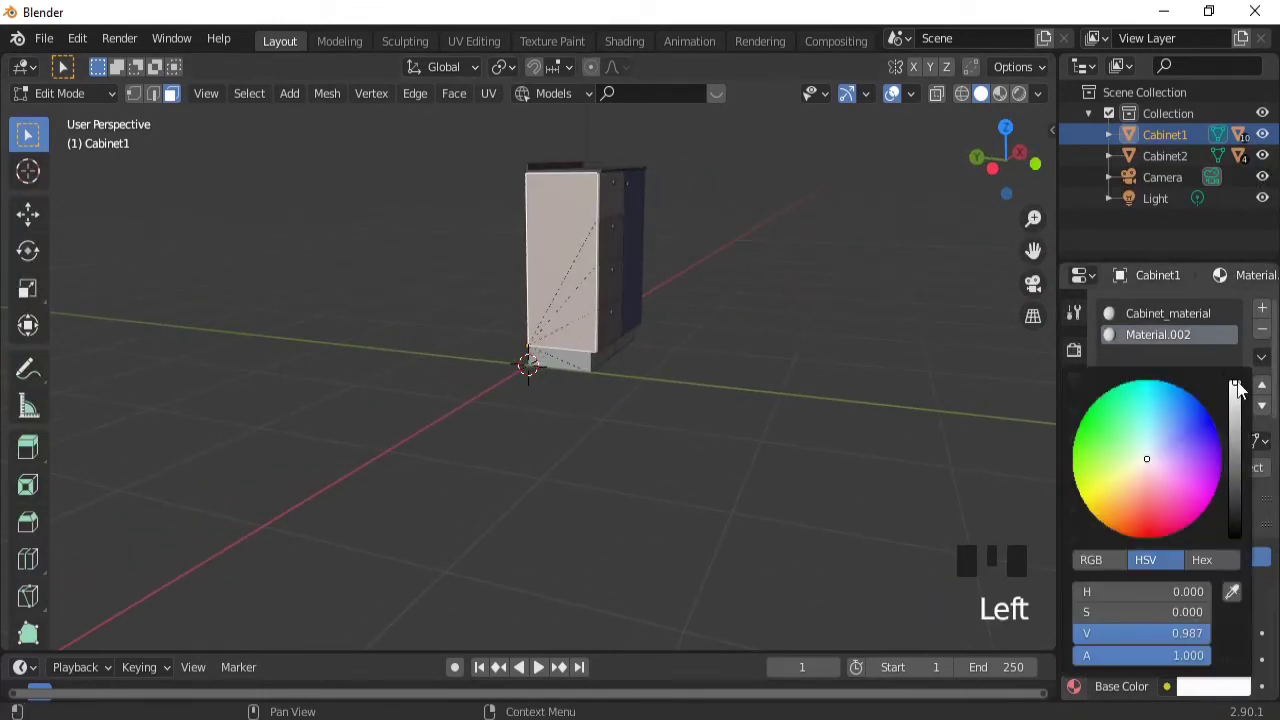
click(1126, 468)
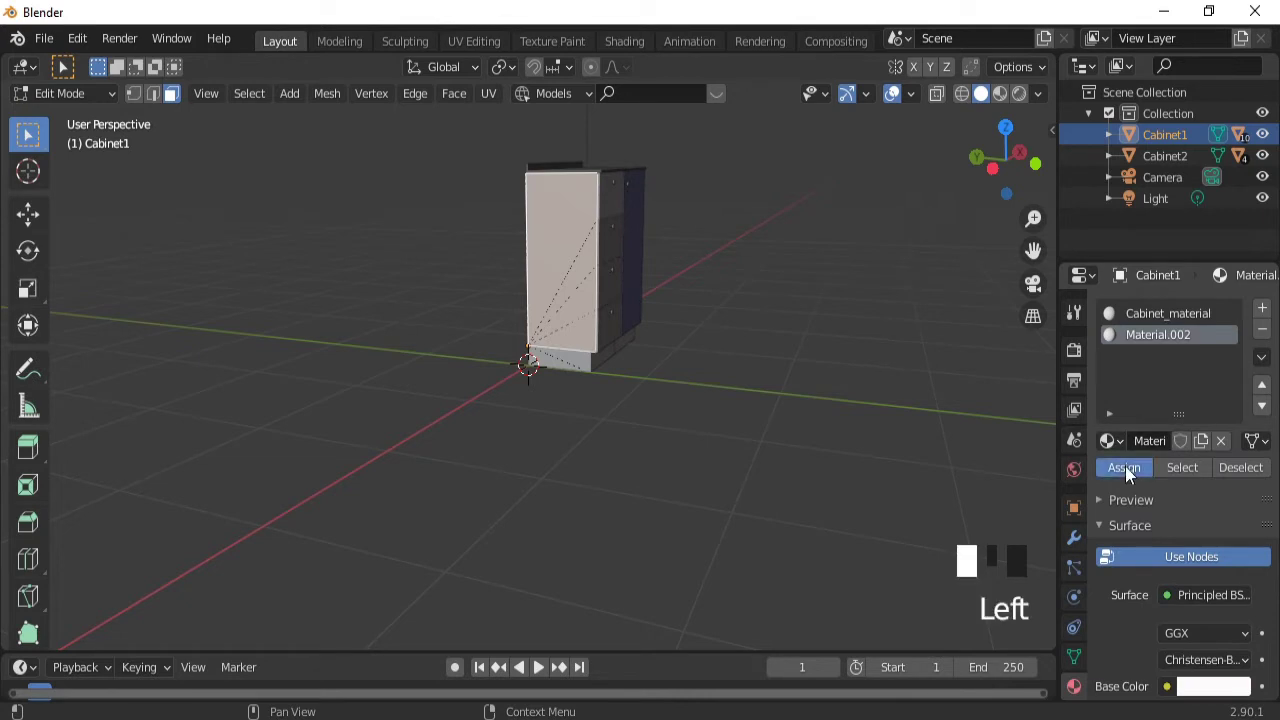
click(892, 93)
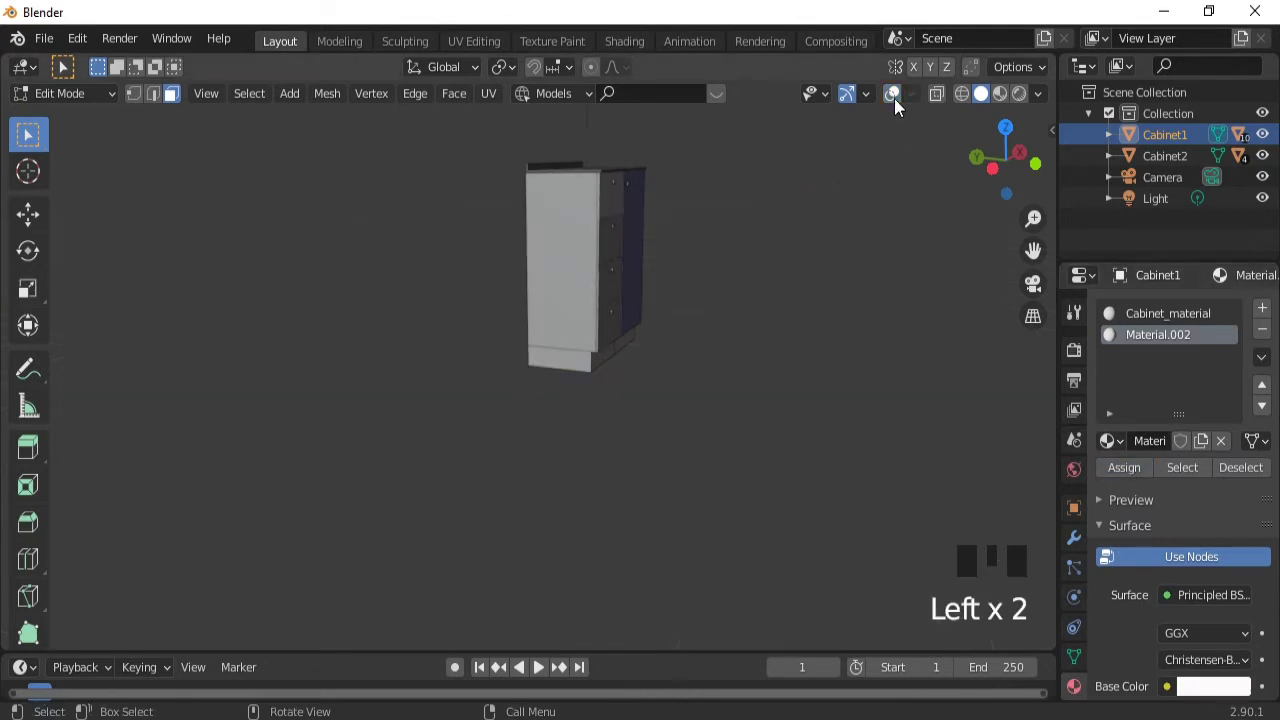
alt+middle_drag(691, 294, 525, 275)
click(892, 93)
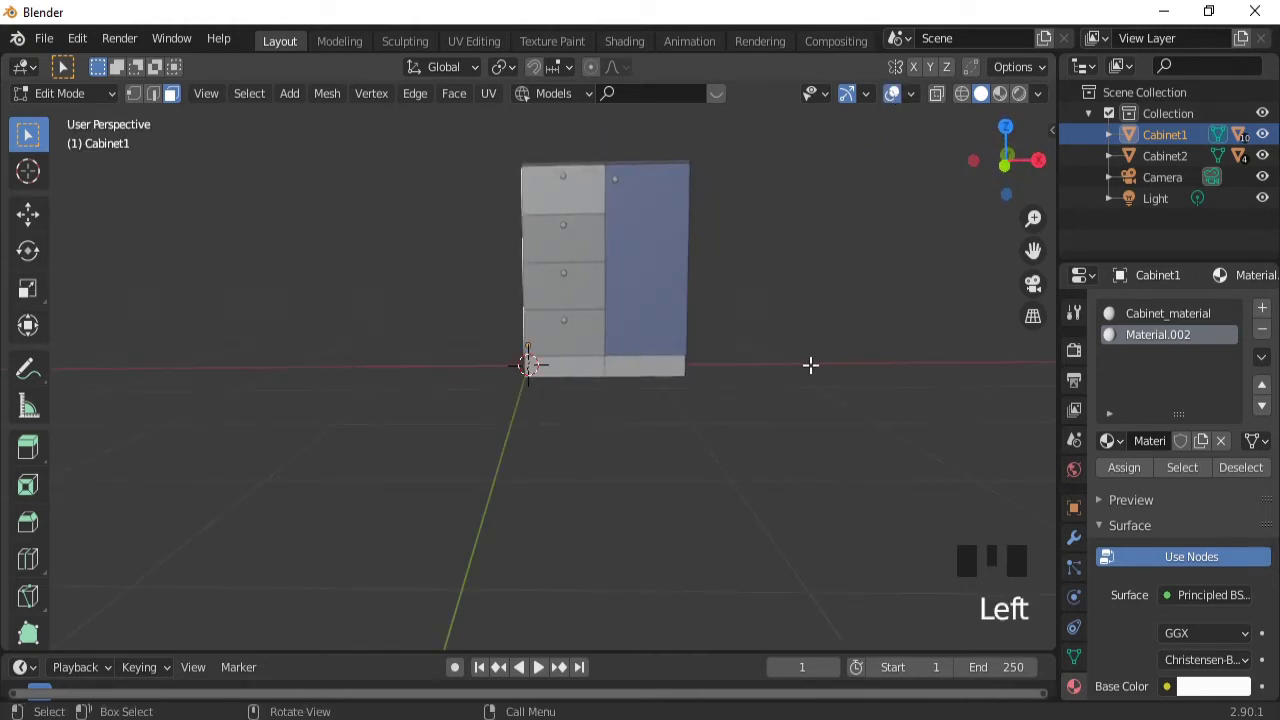
- Change the material's base color to orange with hue 0.073 and saturation 0.787, and assign it to Cabinet1's selected faces
middle_drag(877, 451, 190, 551)
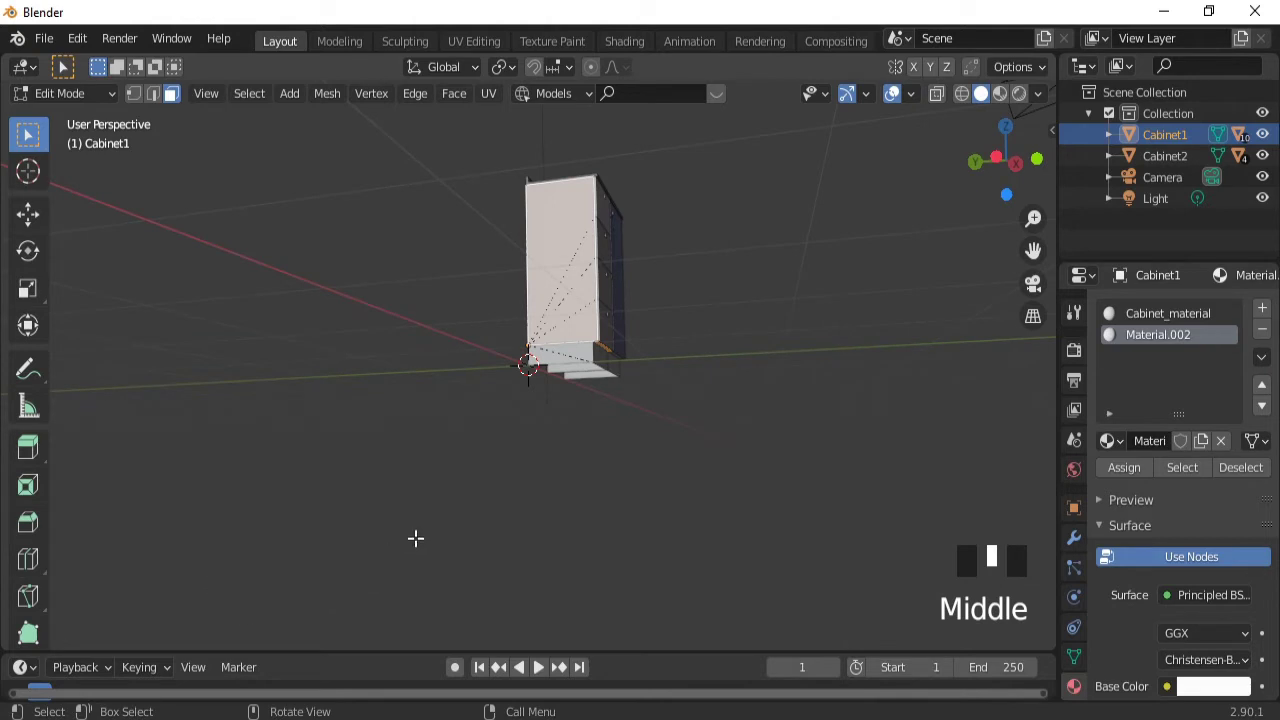
click(1199, 690)
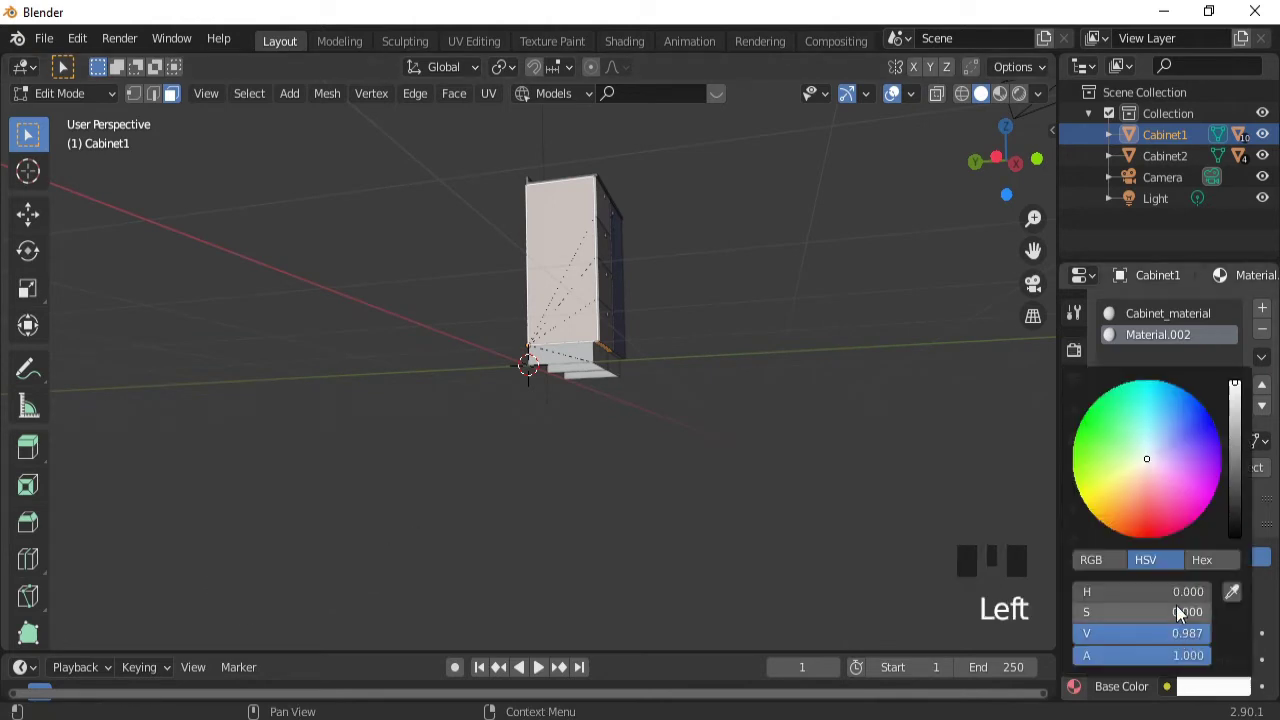
click(1121, 515)
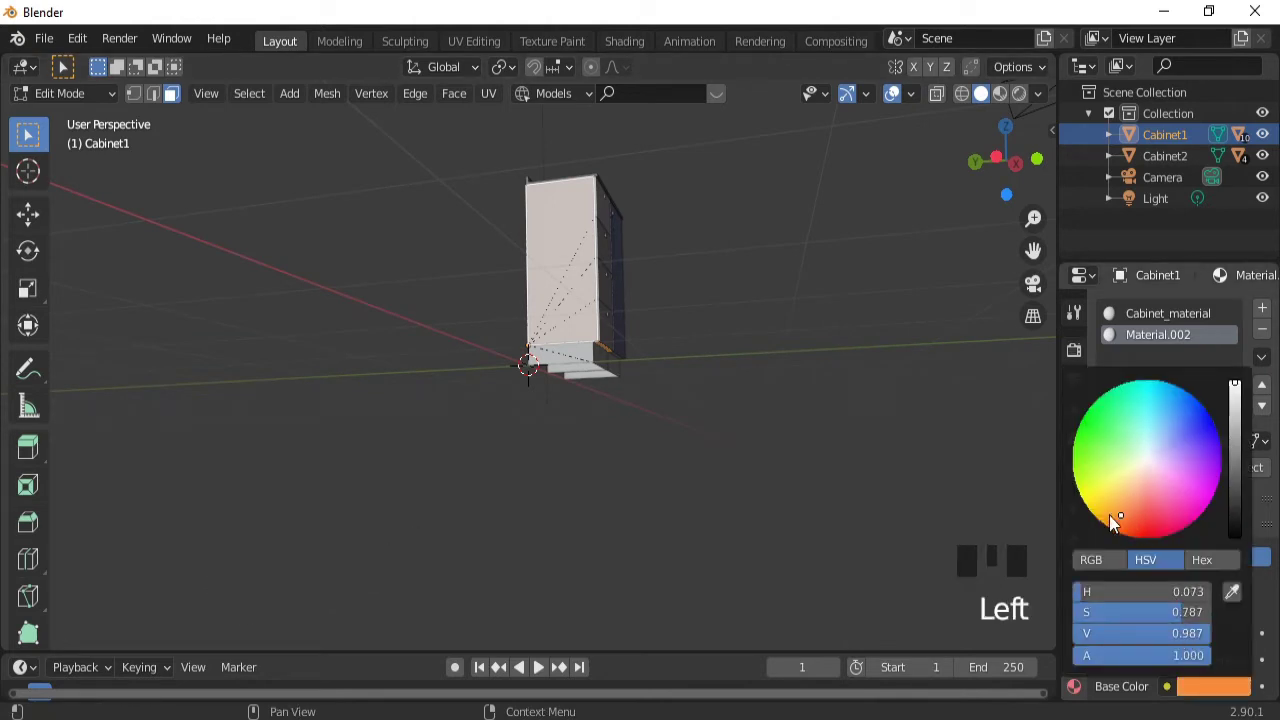
click(1121, 467)
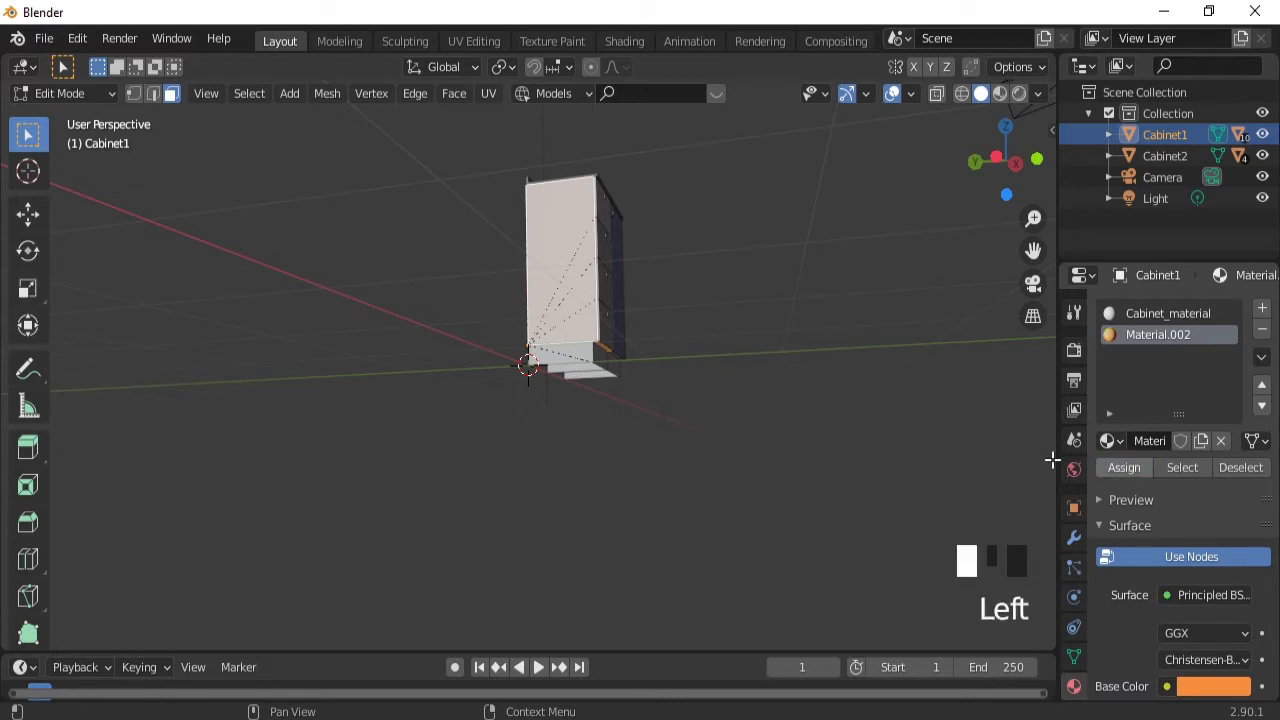
- Bring the cabinet's front into view with overlays hidden and return Cabinet1 to Object Mode
click(892, 93)
middle_drag(523, 374, 388, 442)
key(Tab)
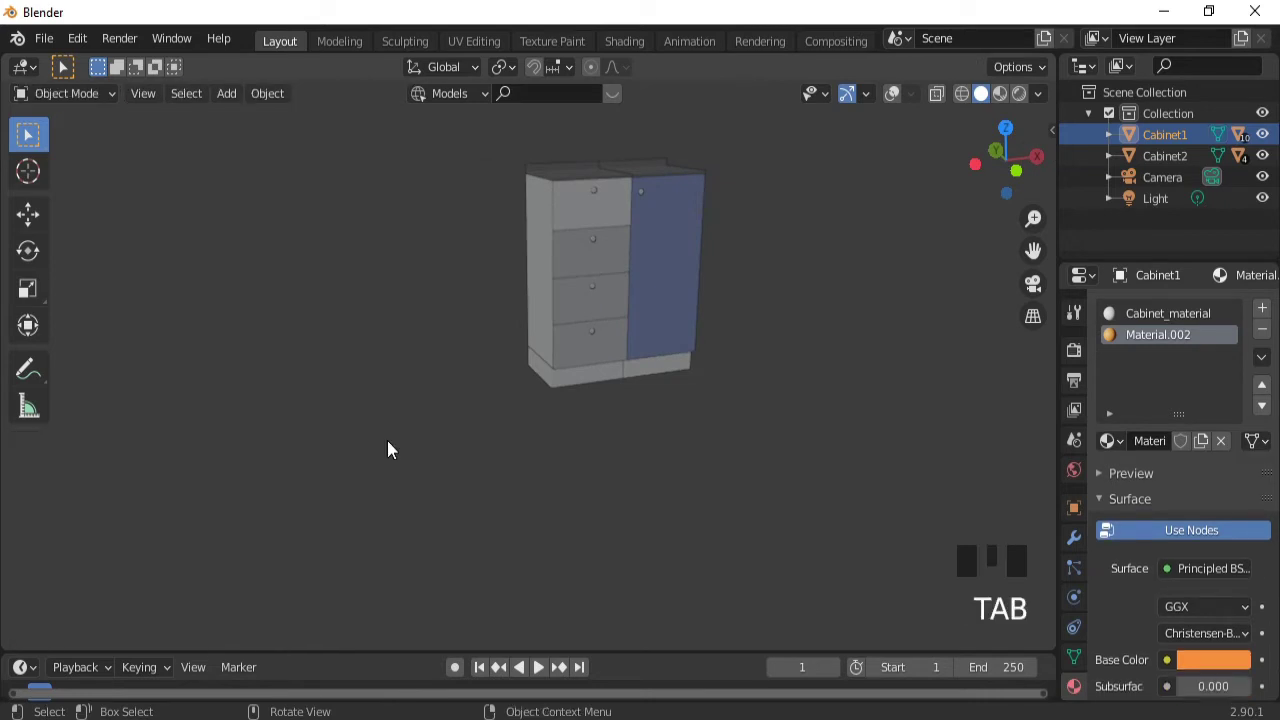
- Show overlays again, enter Edit Mode on the second drawer from the top and create a new material in a second slot
click(892, 93)
click(566, 275)
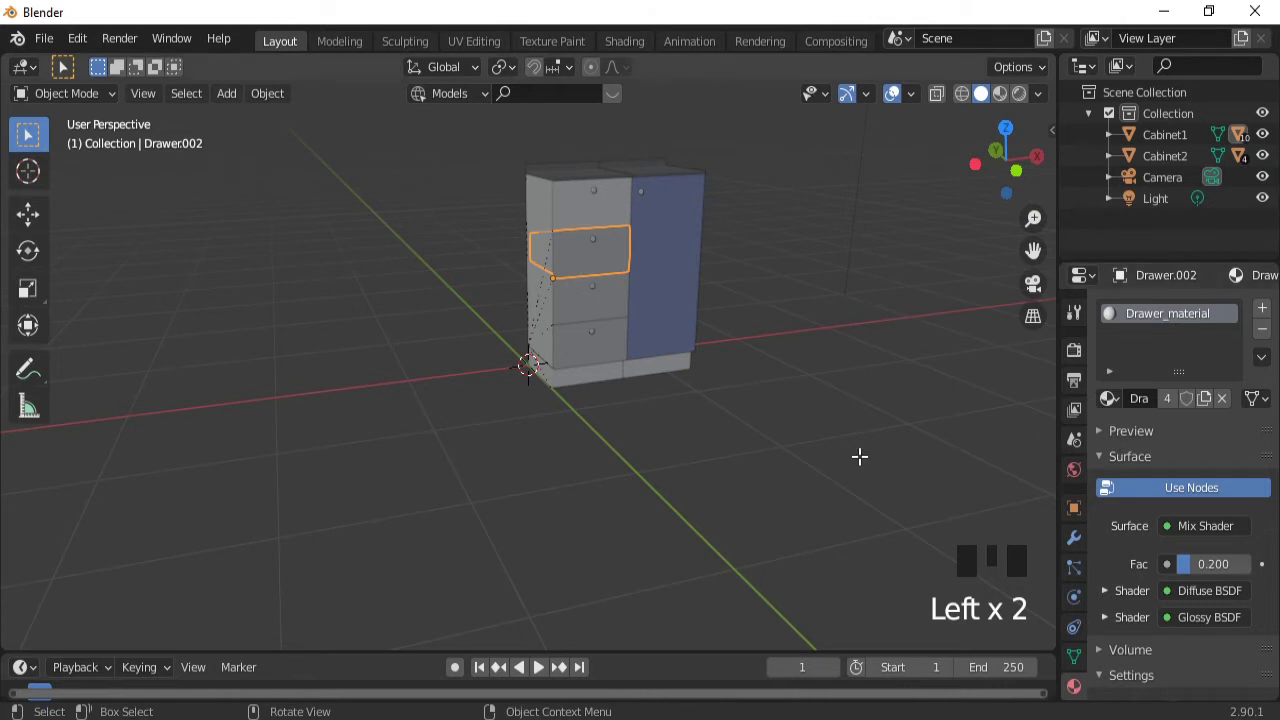
key(Tab)
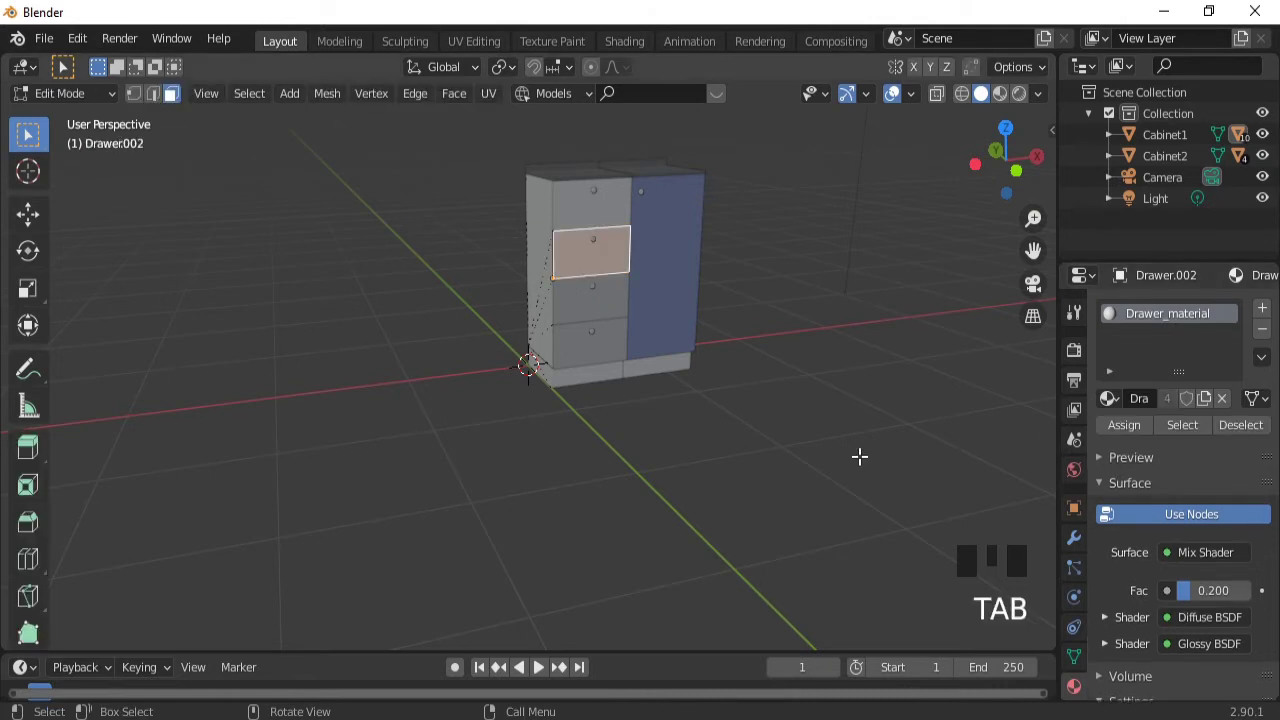
click(1262, 307)
click(1183, 440)
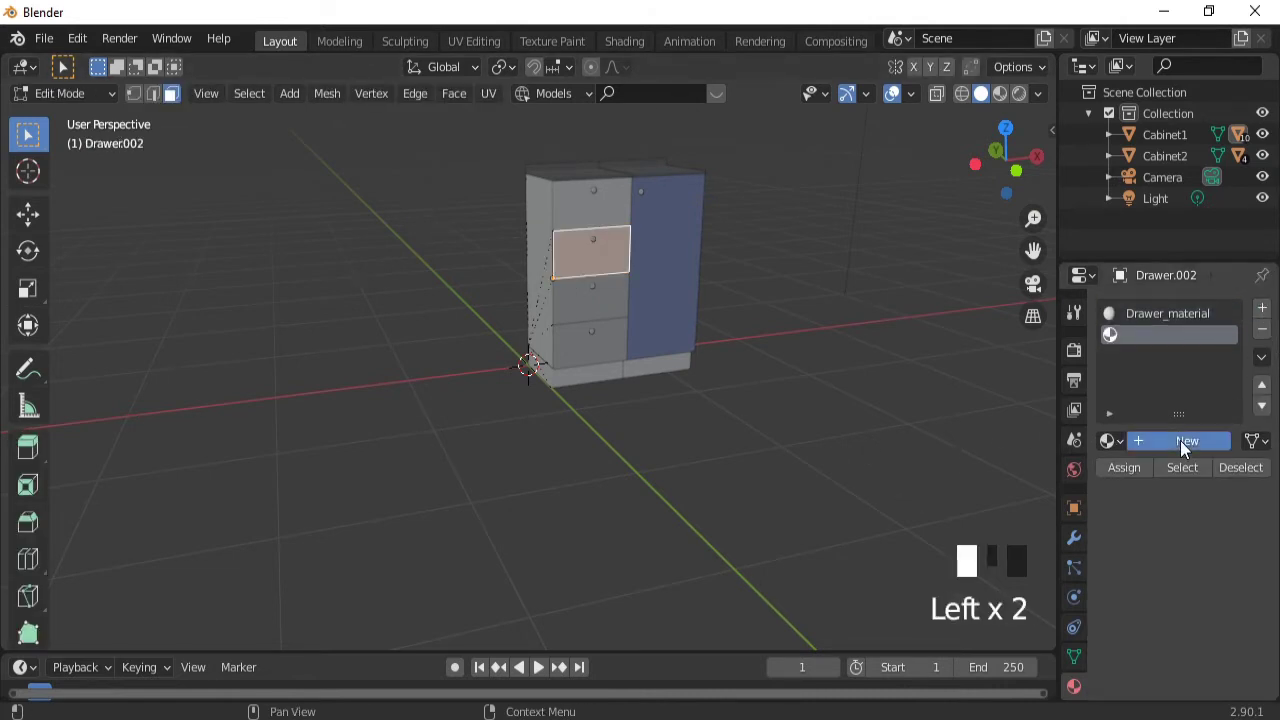
- Set the new material's base color to orange, assign it to the second drawer's selected faces and check it without overlays
click(1200, 688)
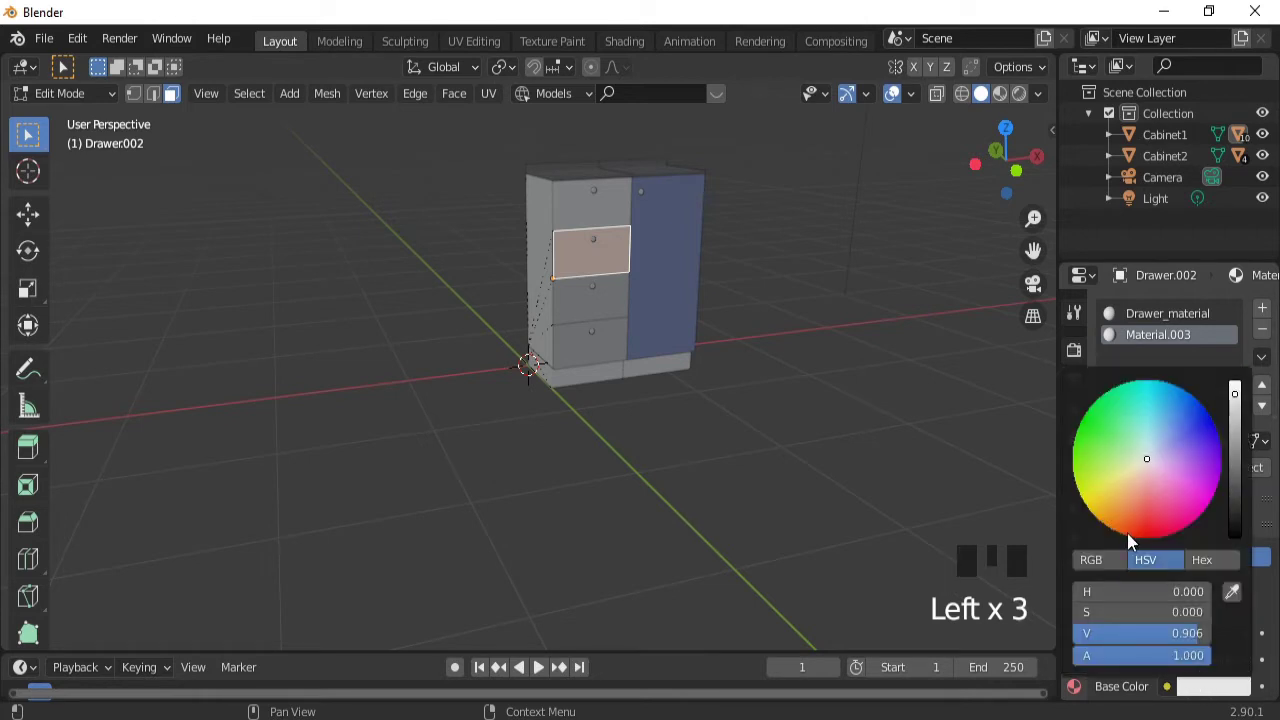
click(1124, 519)
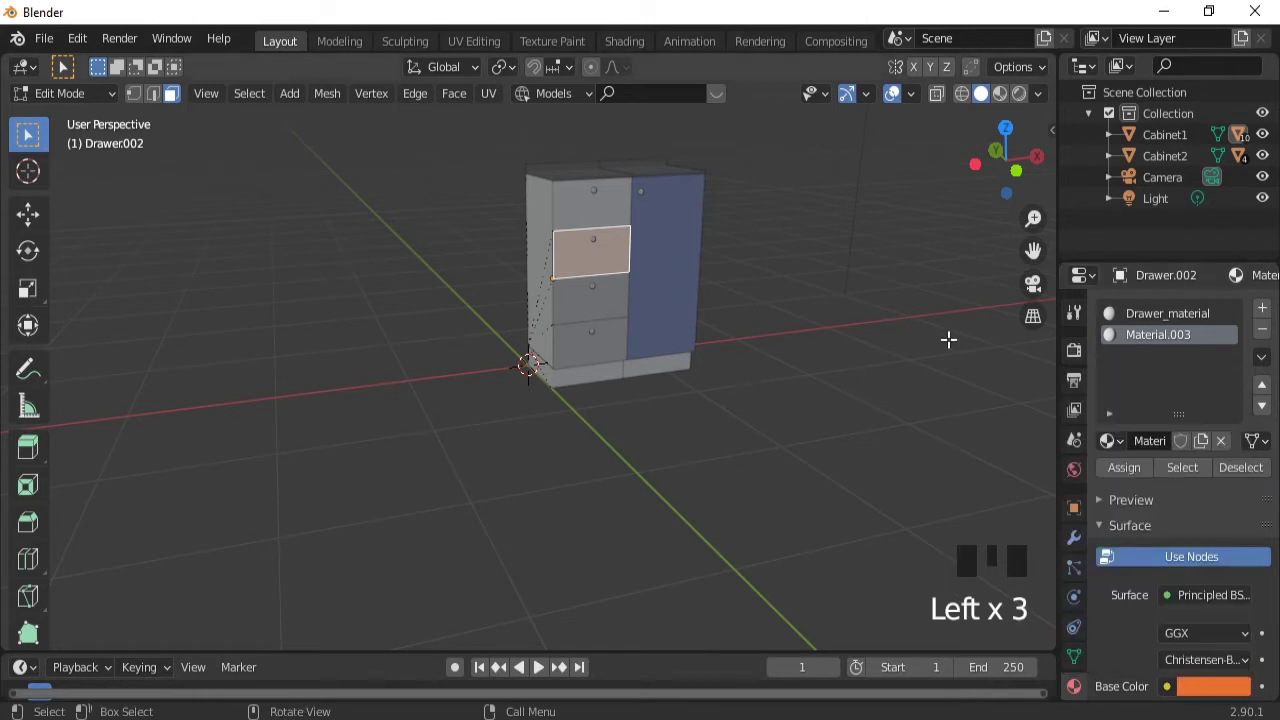
click(1123, 467)
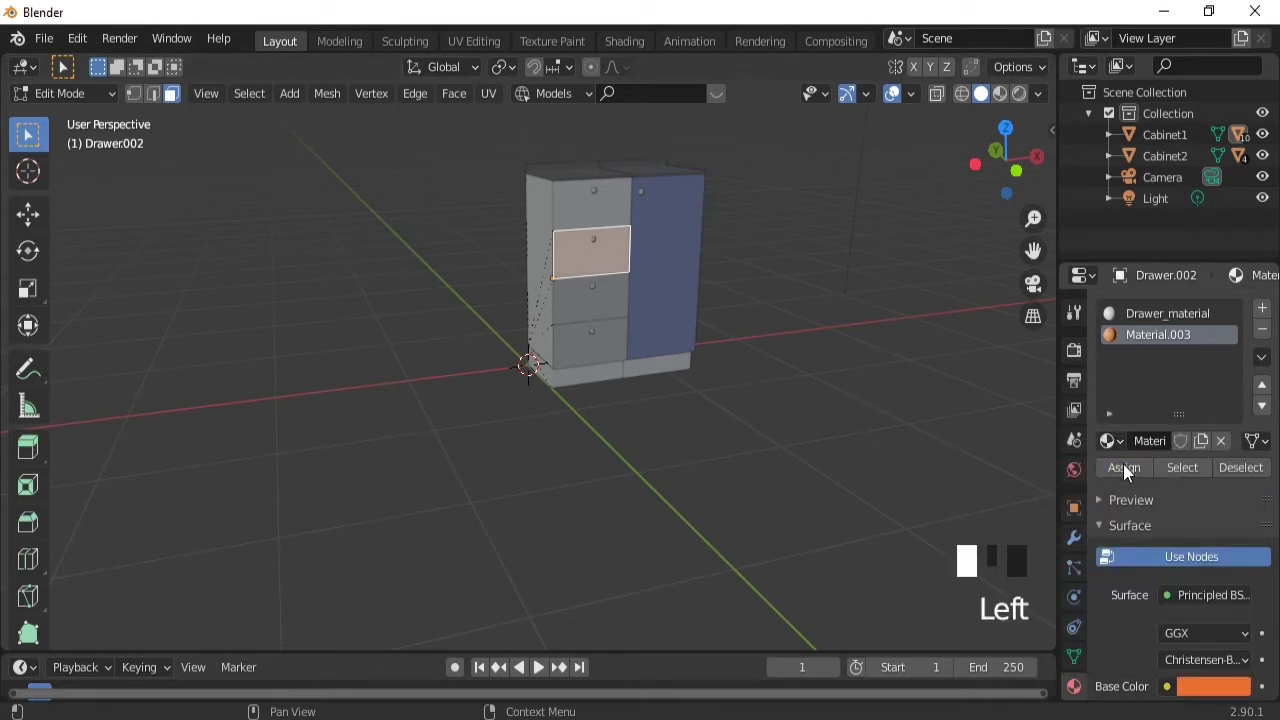
click(893, 94)
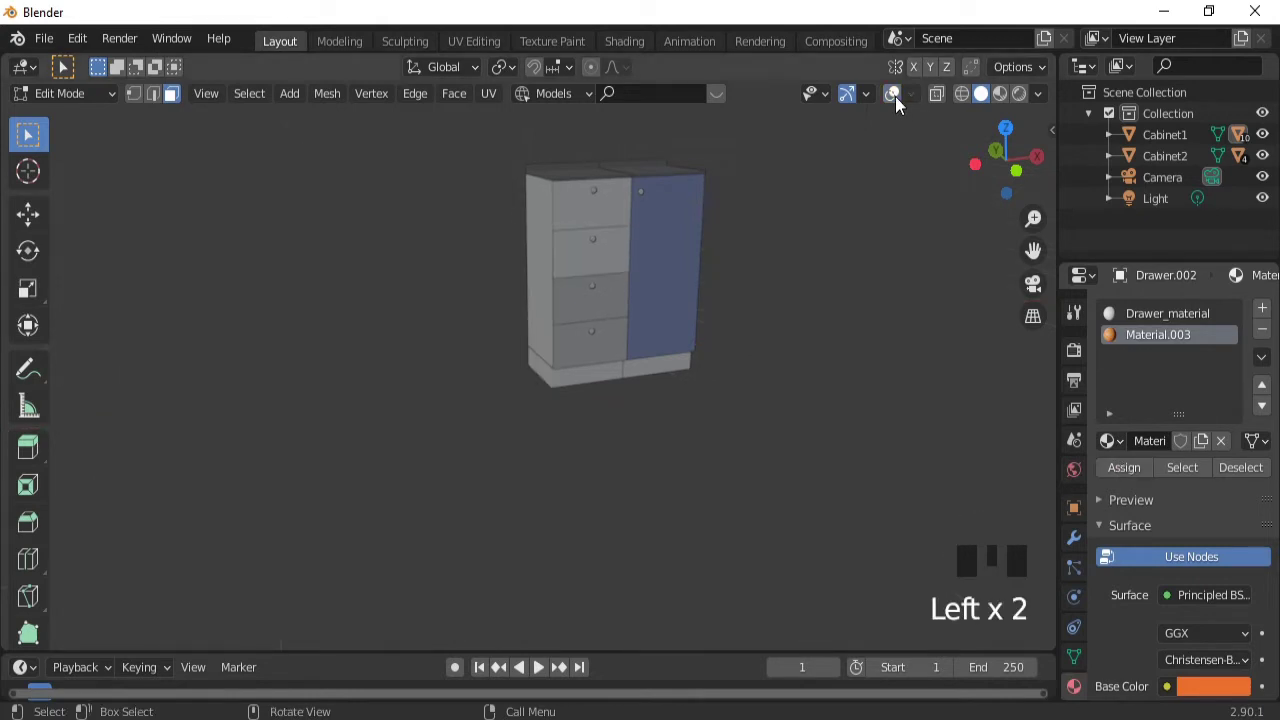
click(893, 94)
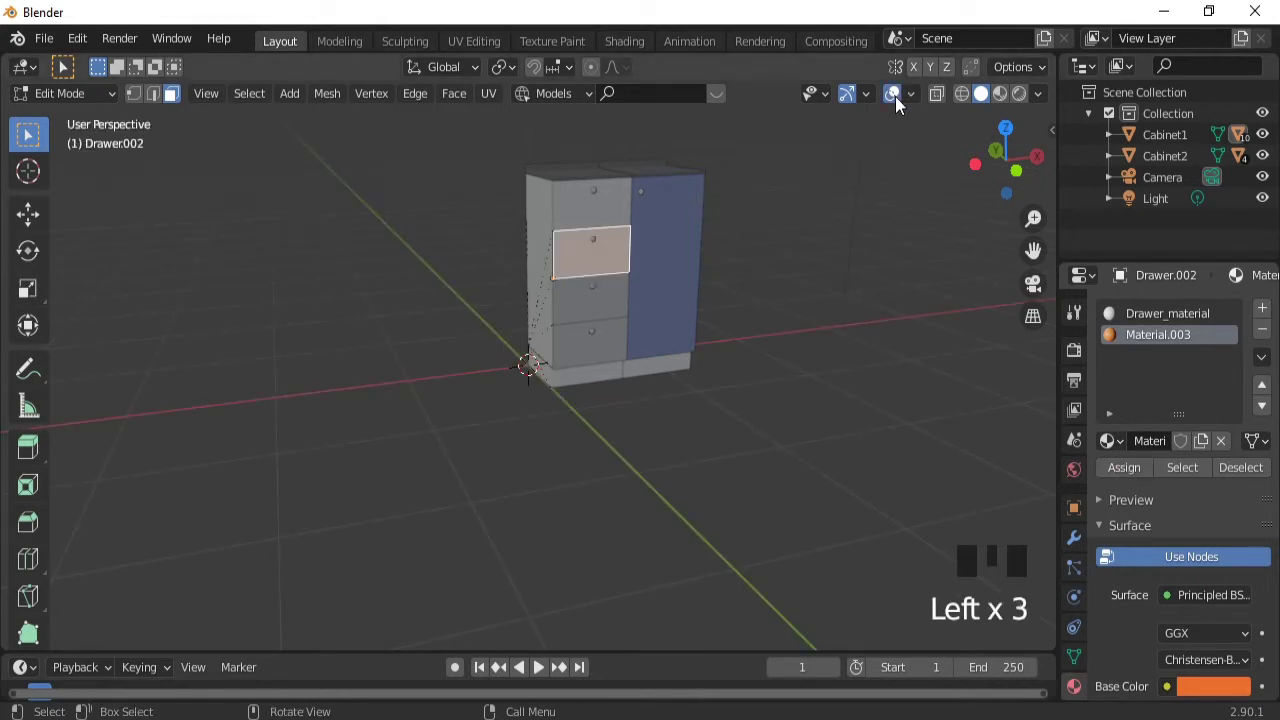
- Switch the viewport to Material Preview shading and inspect the orange drawer and cabinet side with overlays briefly hidden
click(999, 94)
mouse_move(828, 294)
middle_down()
mouse_move(666, 289)
mouse_move(993, 292)
middle_up()
middle_drag(631, 337, 443, 317)
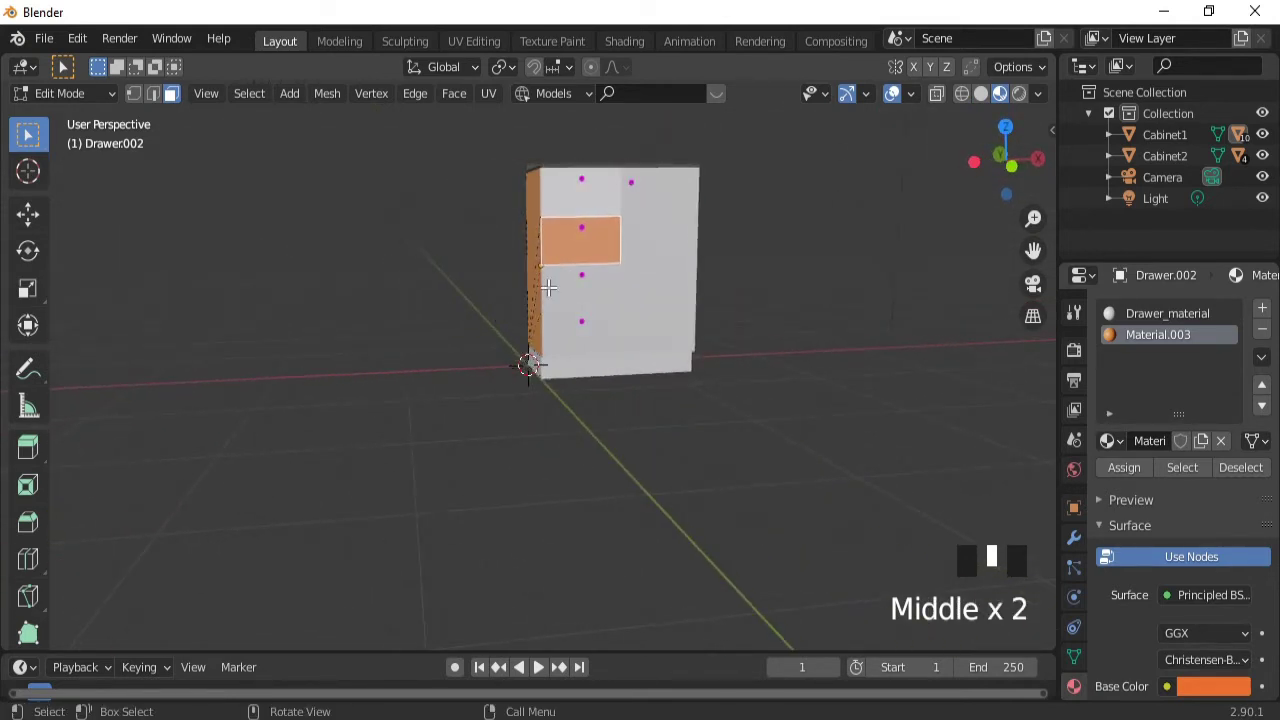
click(892, 96)
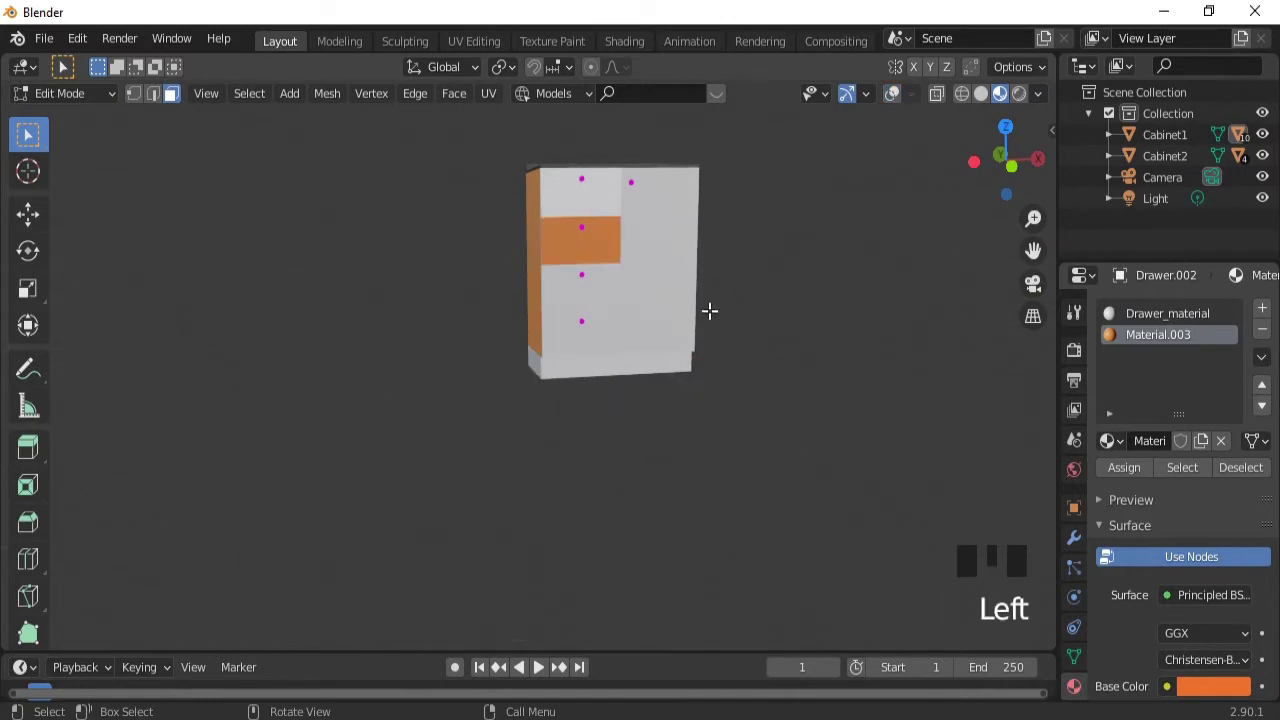
middle_drag(666, 329, 838, 312)
click(894, 92)
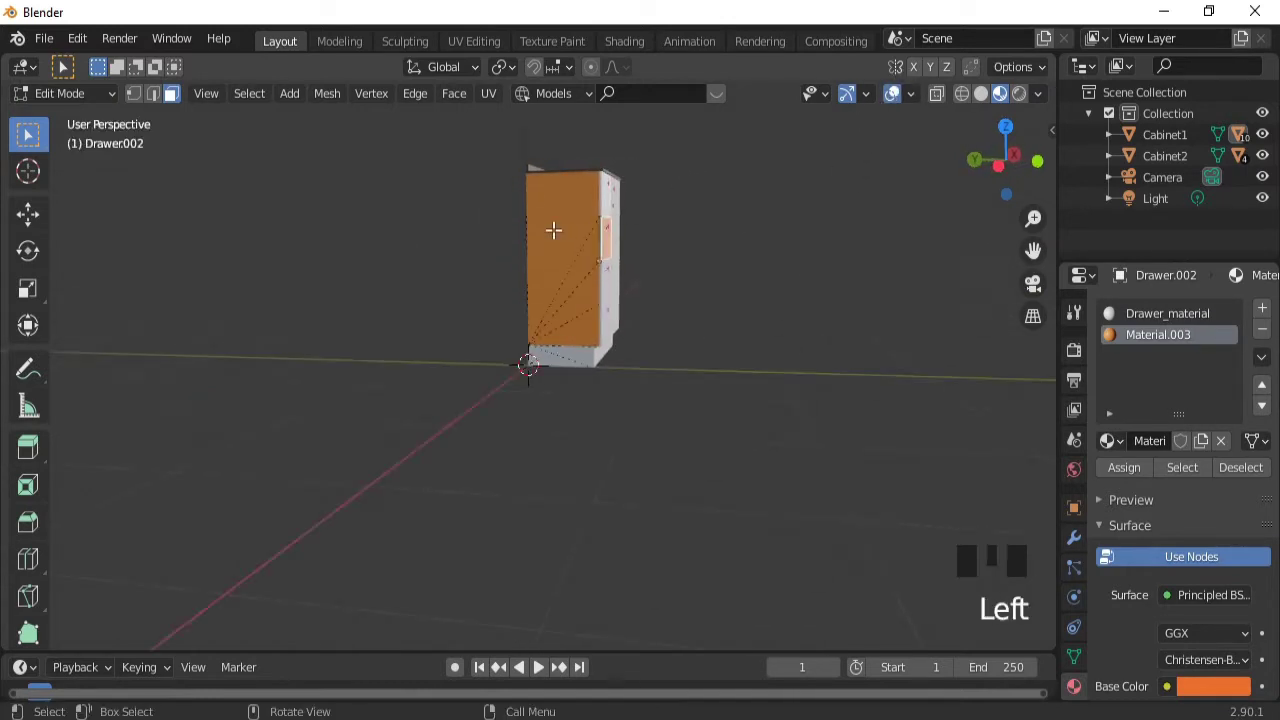
- Return to Object Mode and select the Cabinet1 body from its back side
key(Tab)
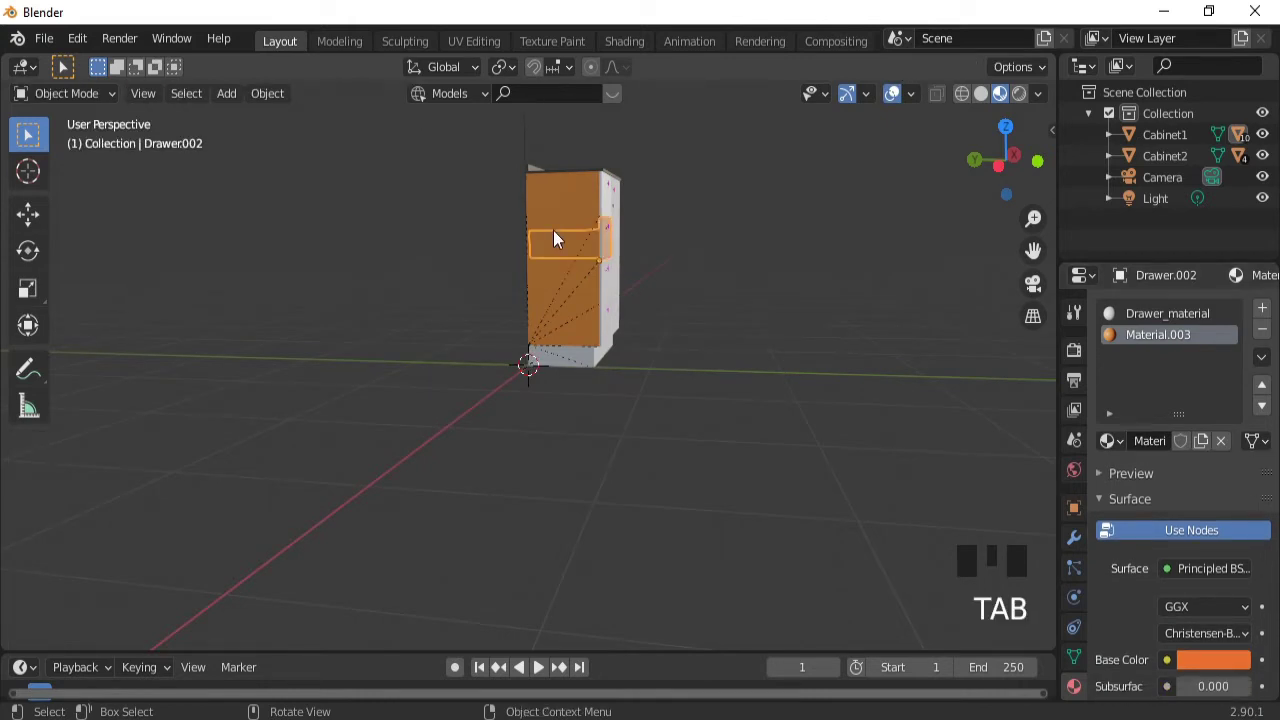
click(554, 233)
click(554, 233)
click(554, 233)
click(554, 233)
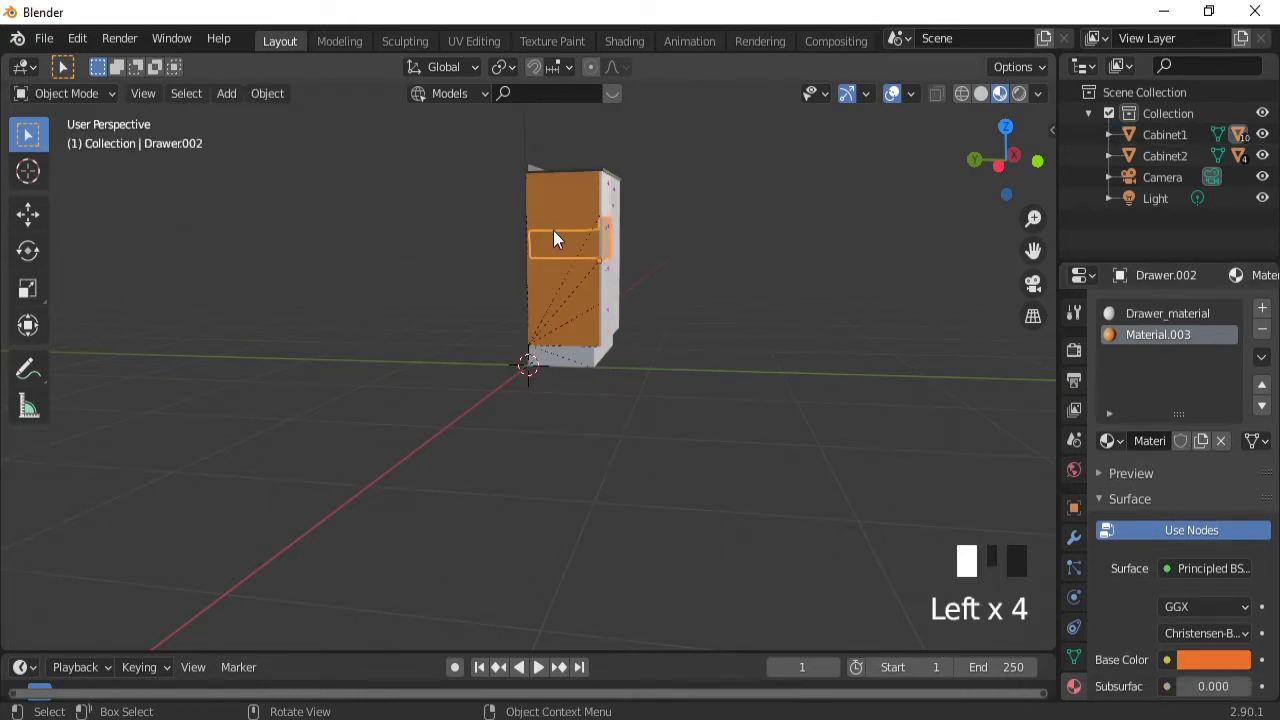
mouse_move(542, 250)
middle_down()
mouse_move(766, 271)
mouse_move(533, 272)
middle_up()
click(505, 245)
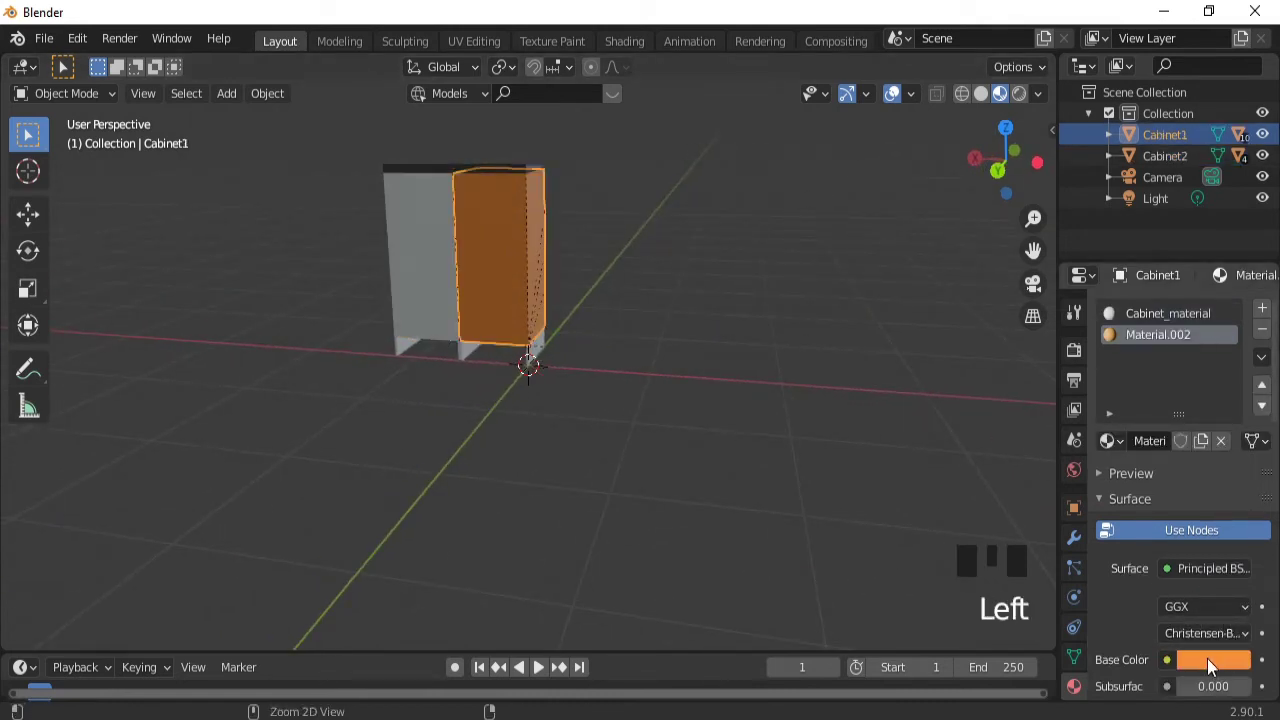
- Copy the orange base color of Cabinet1's Material.002
key(ctrl+c)
key(ctrl+c)
key(ctrl+c)
key(ctrl+c)
key(ctrl+c)
key(ctrl+c)
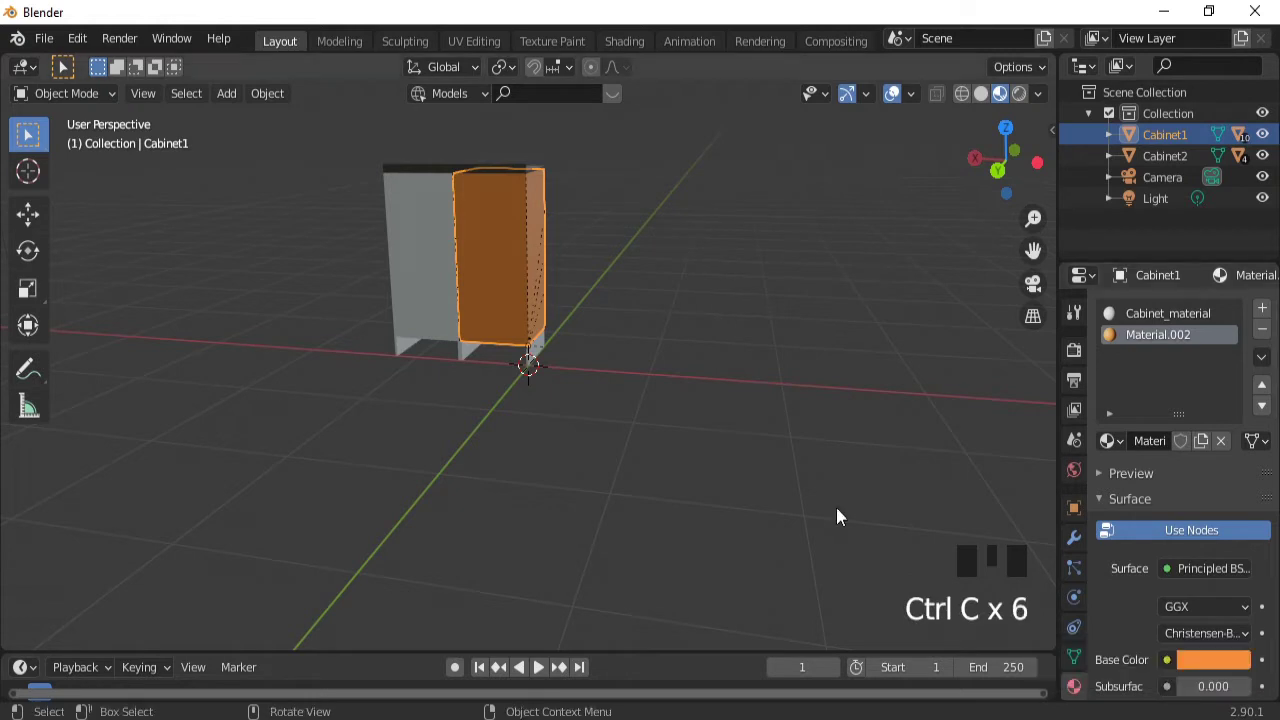
- Select the top, third and bottom drawers together and enter Edit Mode on them
middle_drag(637, 302, 260, 277)
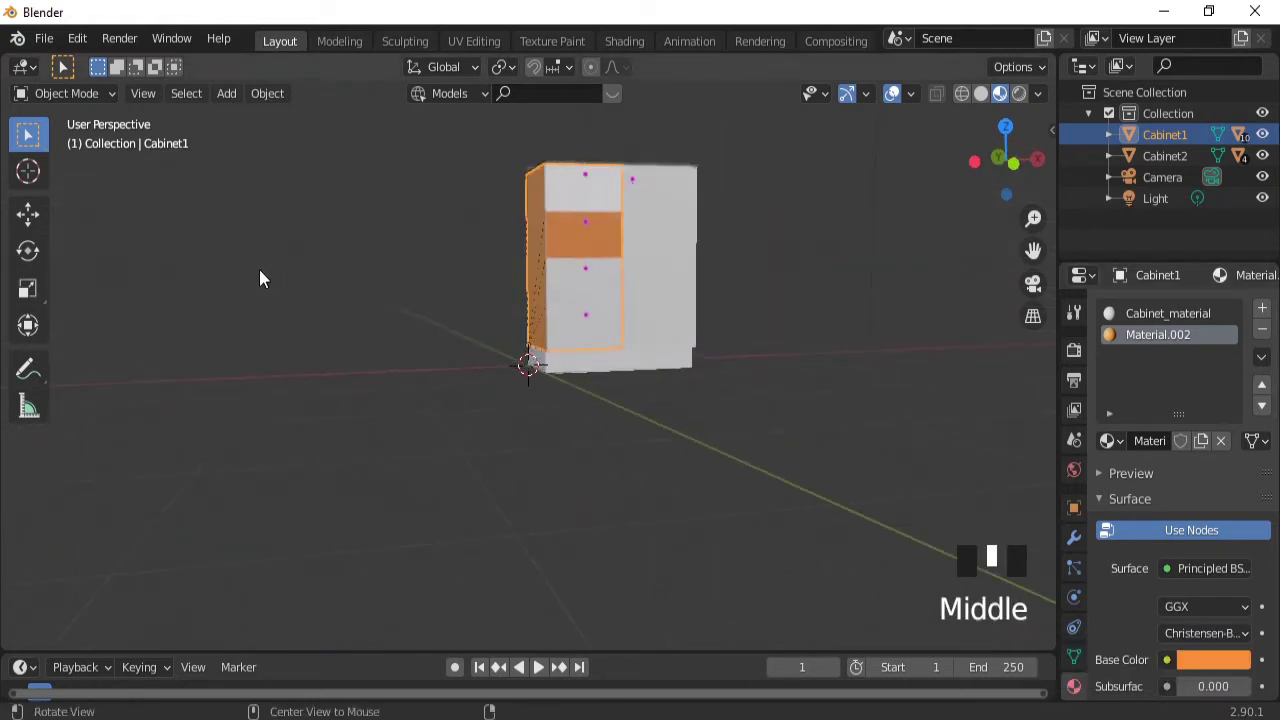
click(572, 196)
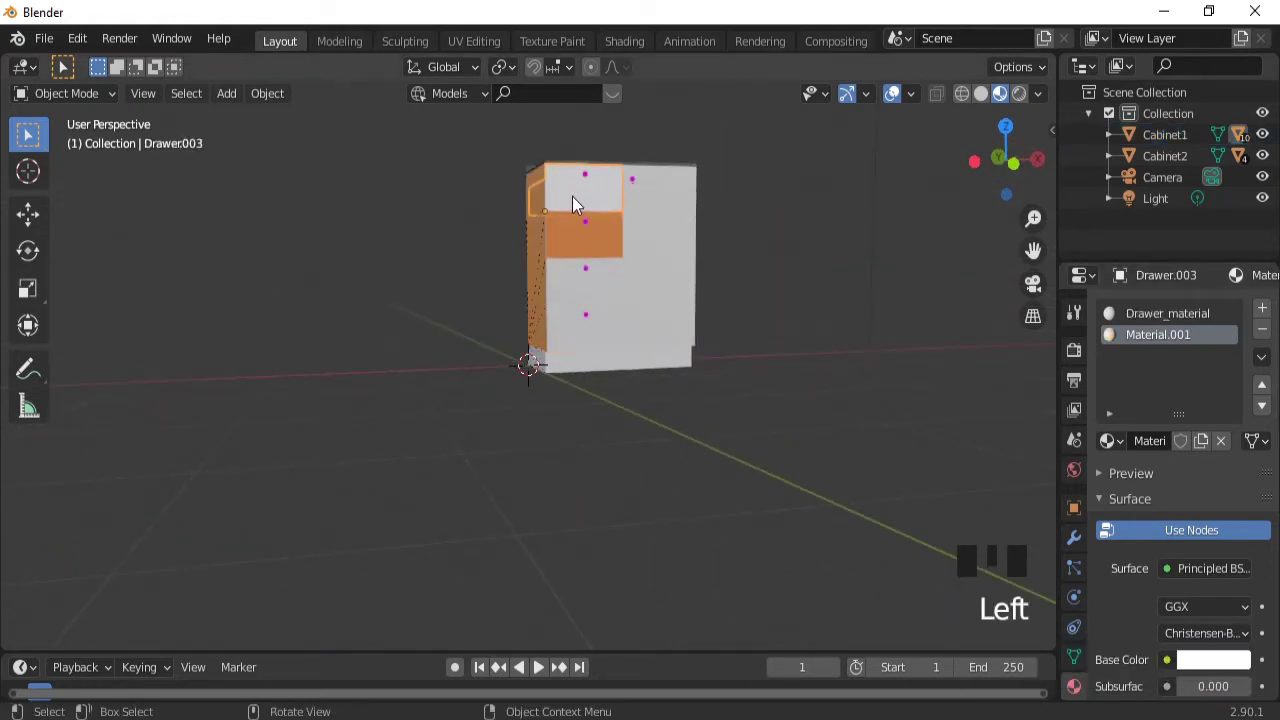
shift+click(574, 272)
shift+click(572, 320)
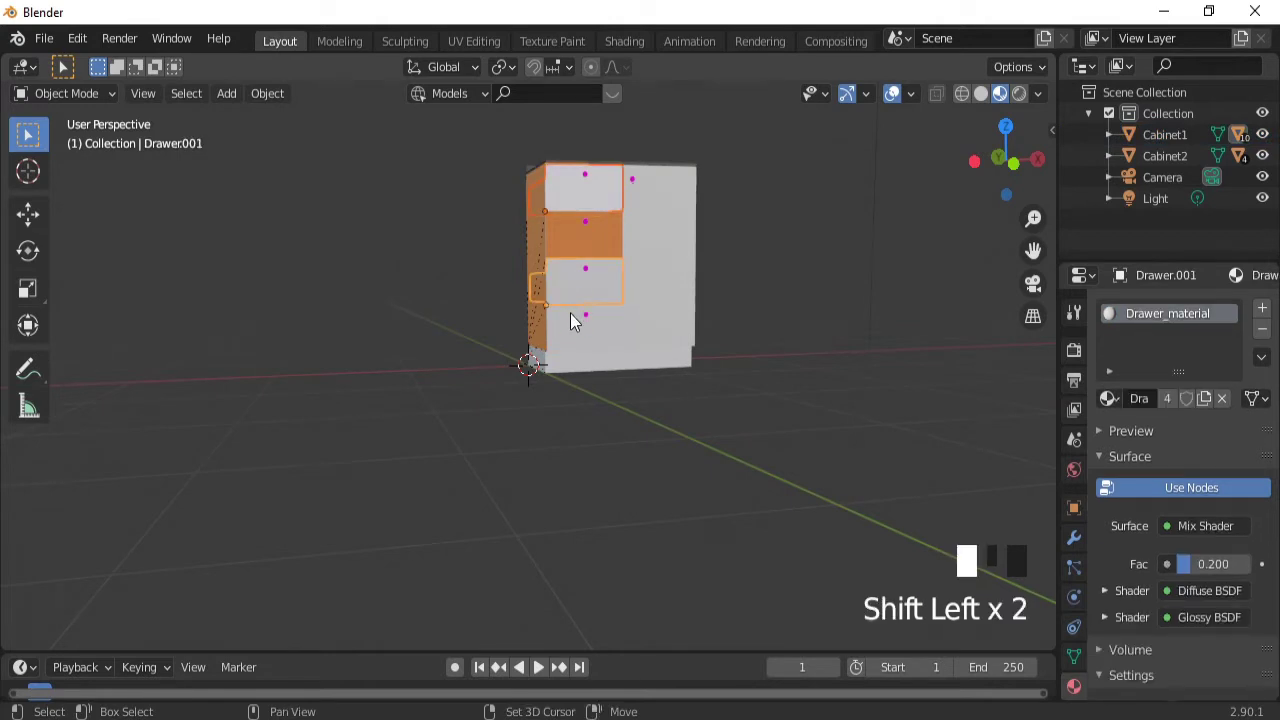
key(Tab)
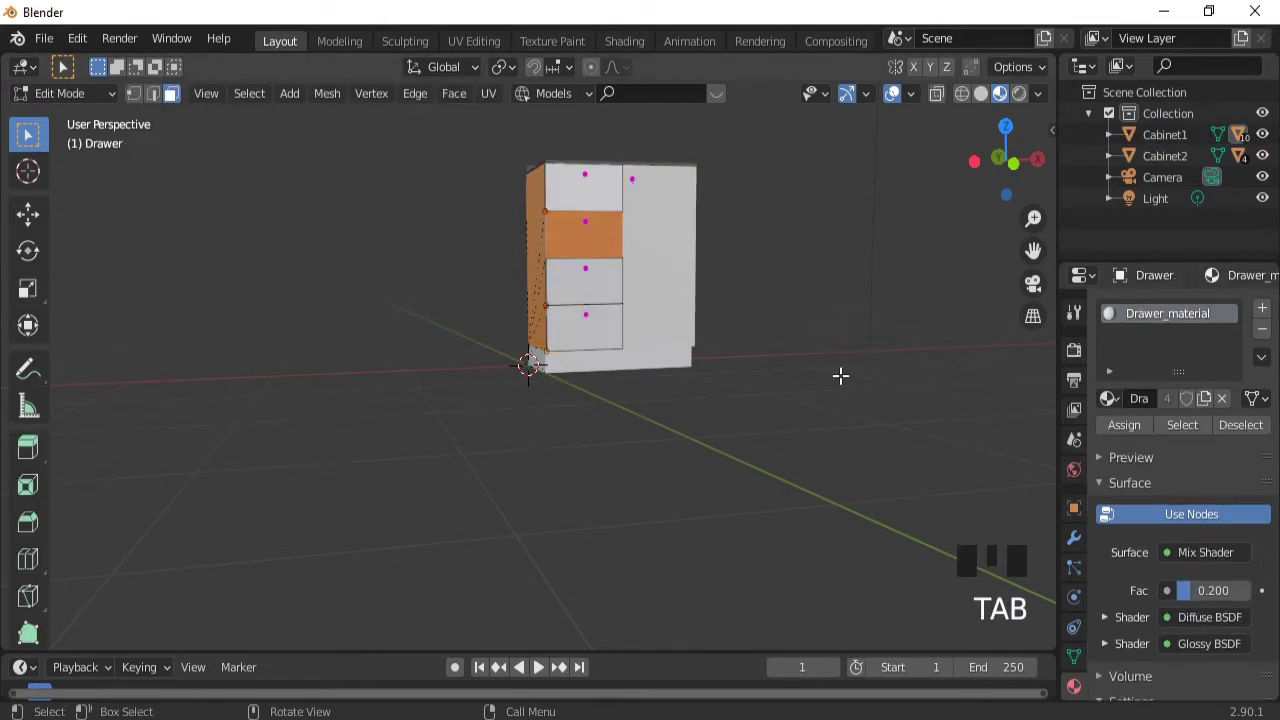
- Create a new material in a second slot of the bottom drawer, paste the copied orange base color and try to assign it
click(1263, 309)
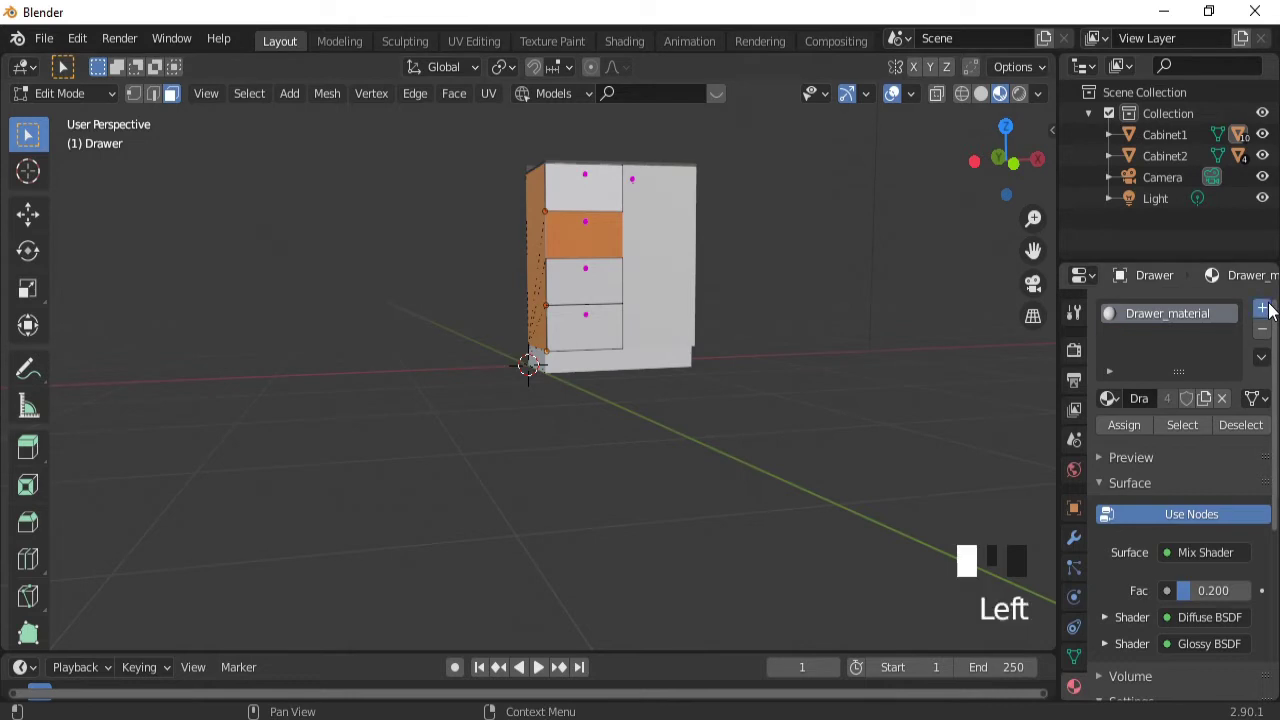
click(1186, 442)
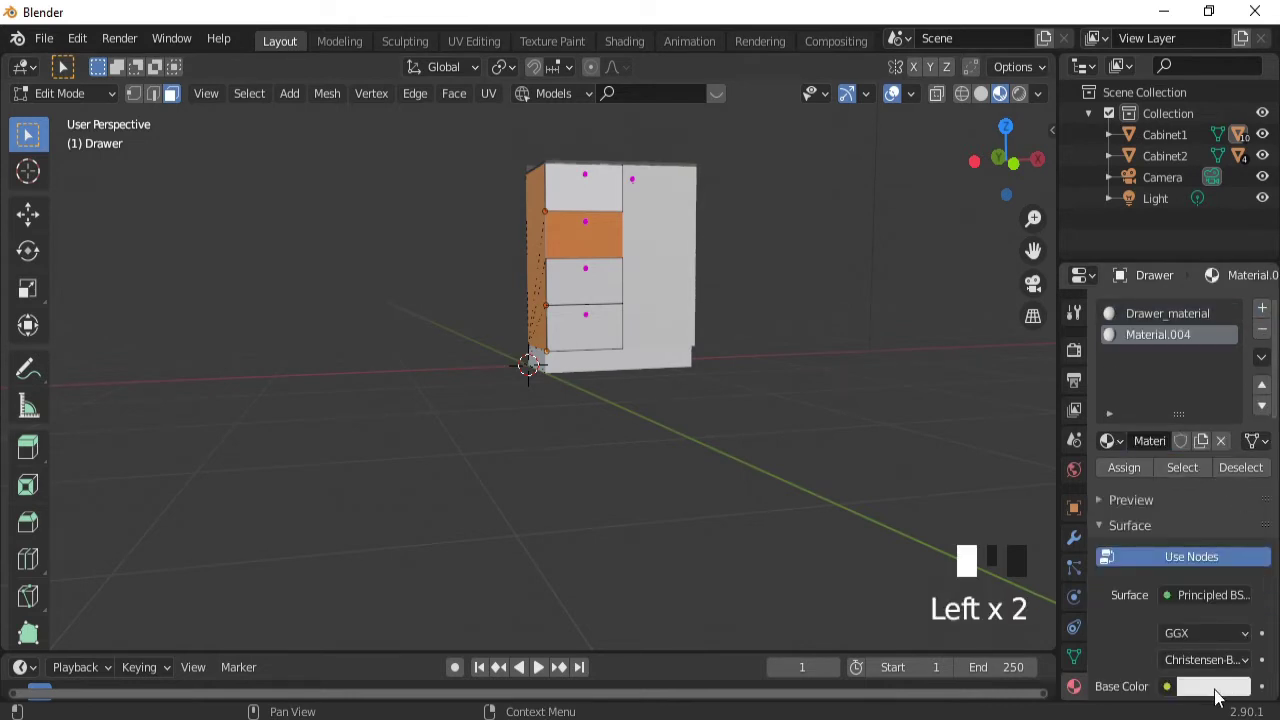
key(ctrl+v)
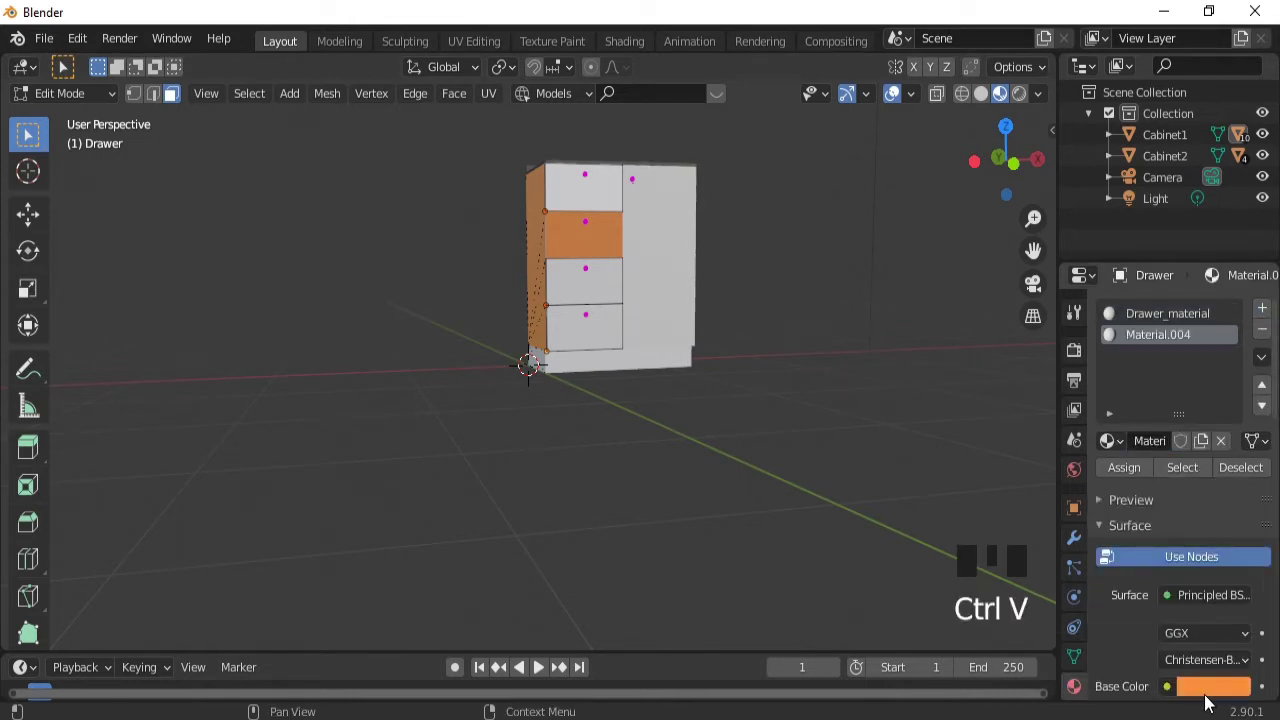
click(1121, 468)
click(1121, 468)
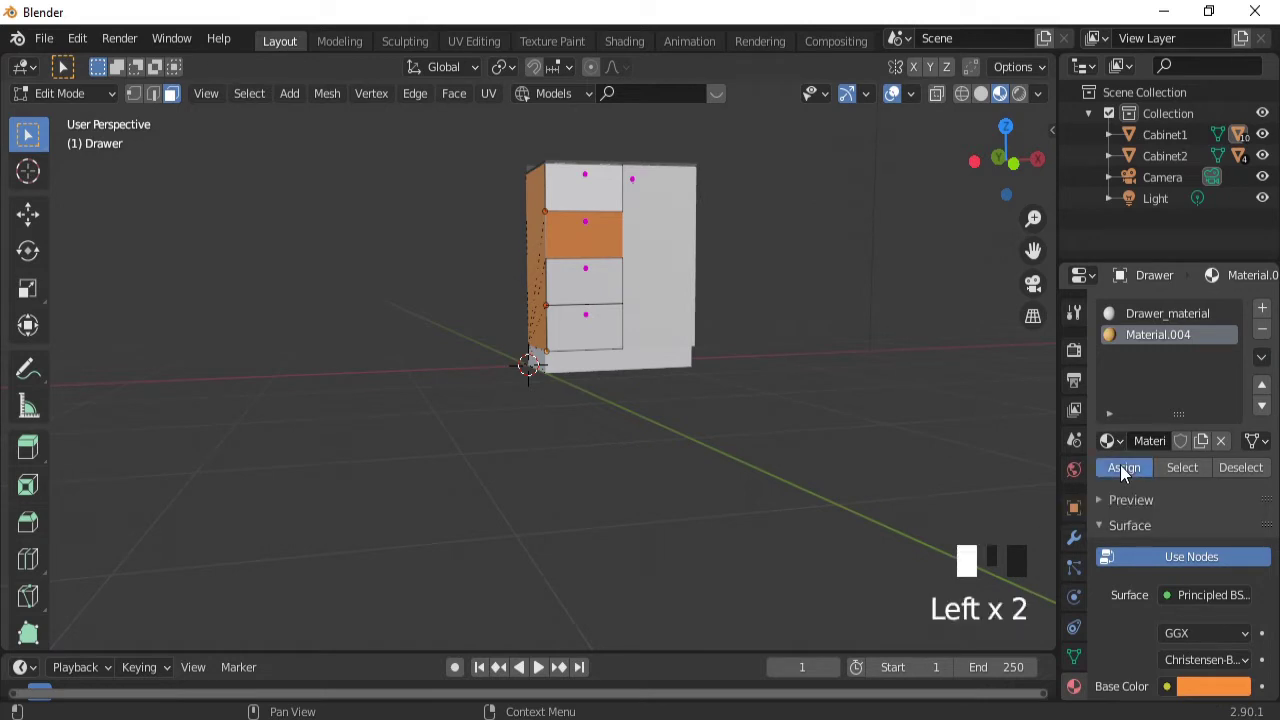
- Return to Object Mode, select only the bottom drawer and enter Edit Mode on it
middle_drag(597, 427, 543, 450)
key(Tab)
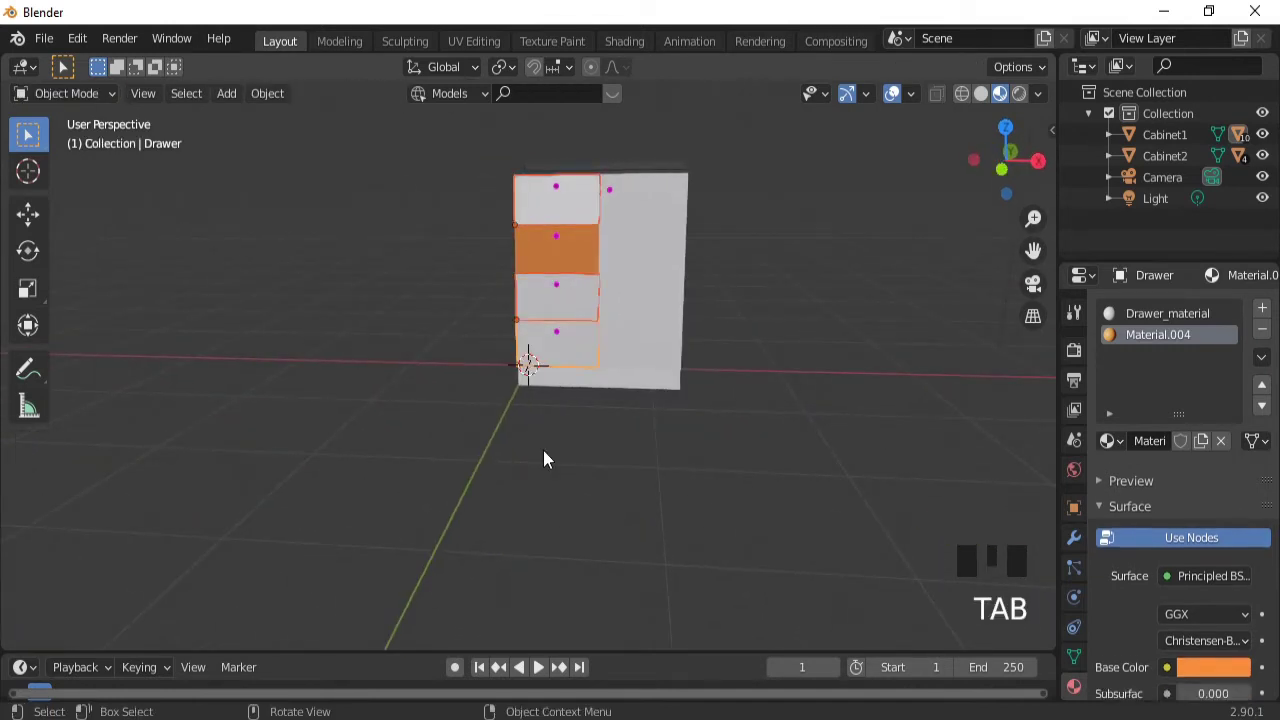
click(565, 353)
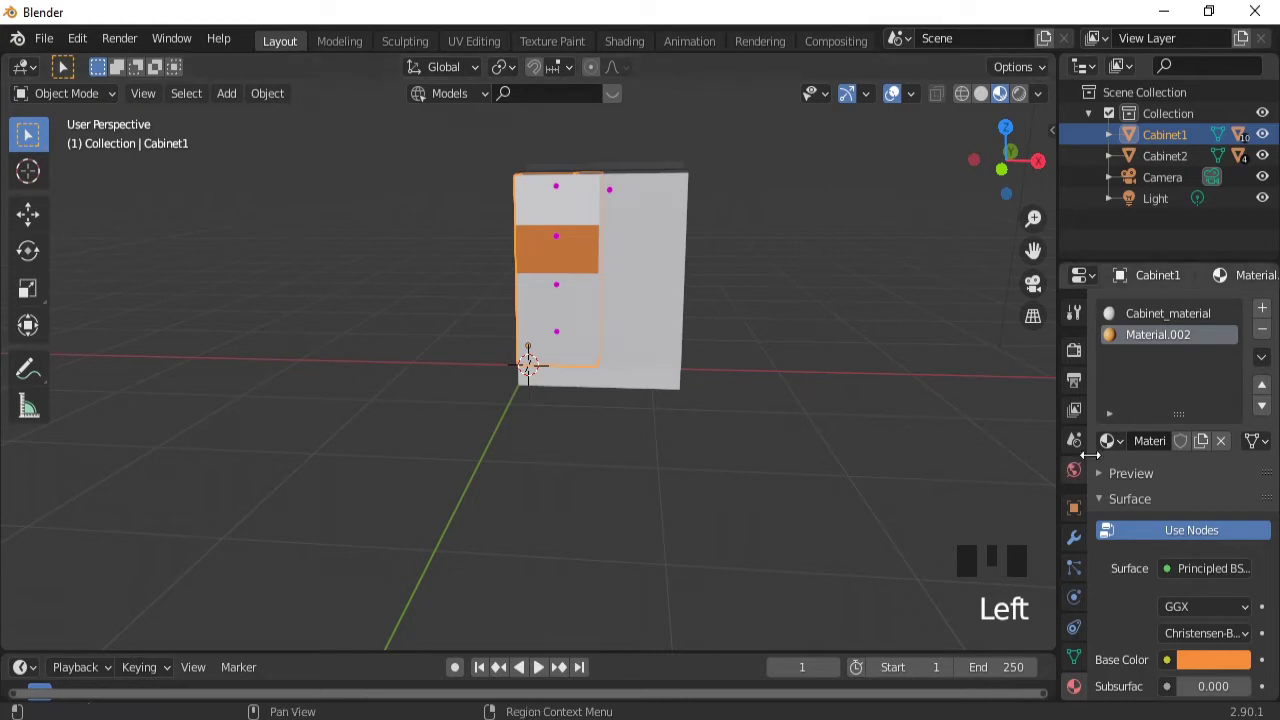
click(574, 356)
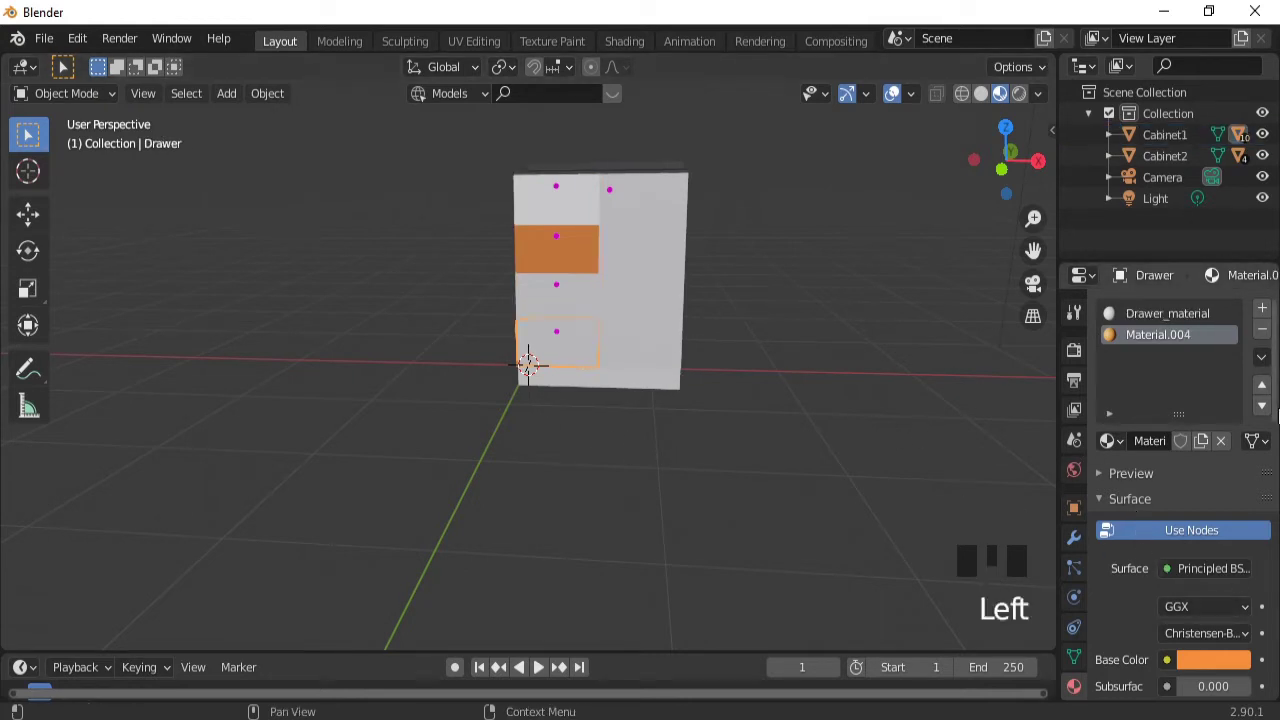
key(Tab)
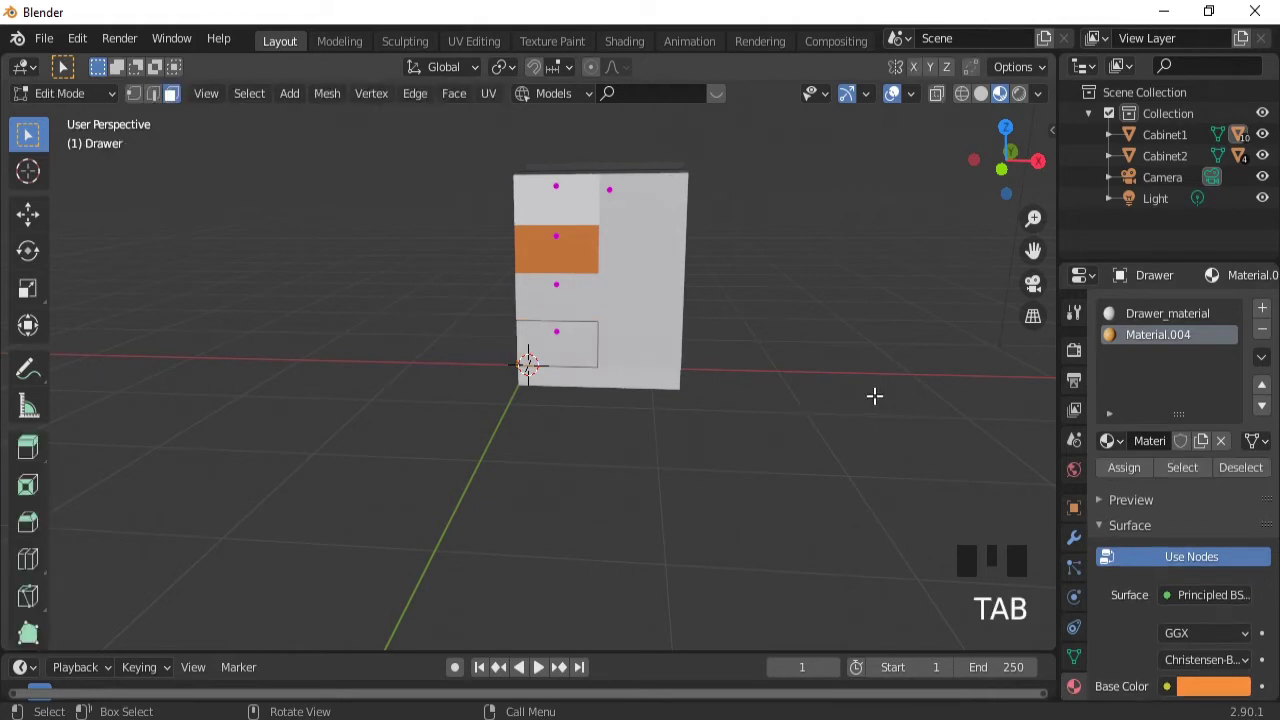
- Select the bottom drawer's front face and assign the orange Material.004 to it
click(1131, 473)
click(1131, 473)
double_click(1131, 473)
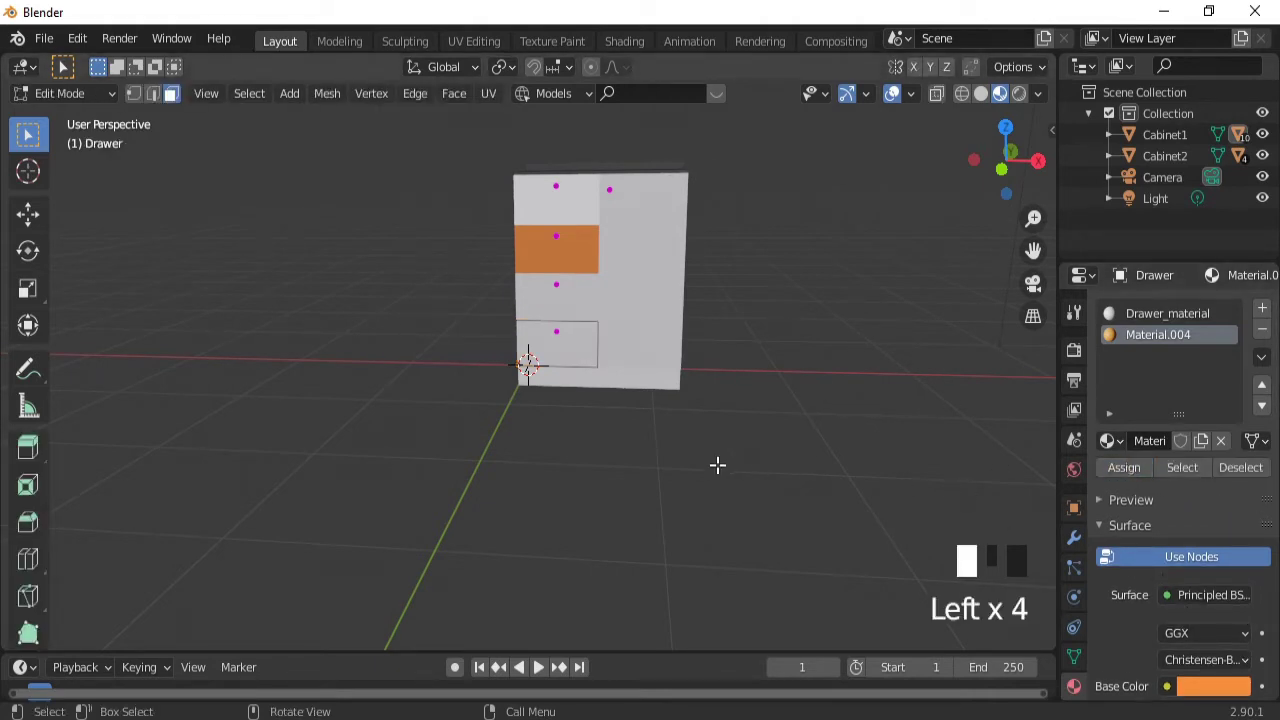
middle_drag(663, 463, 654, 398)
click(599, 337)
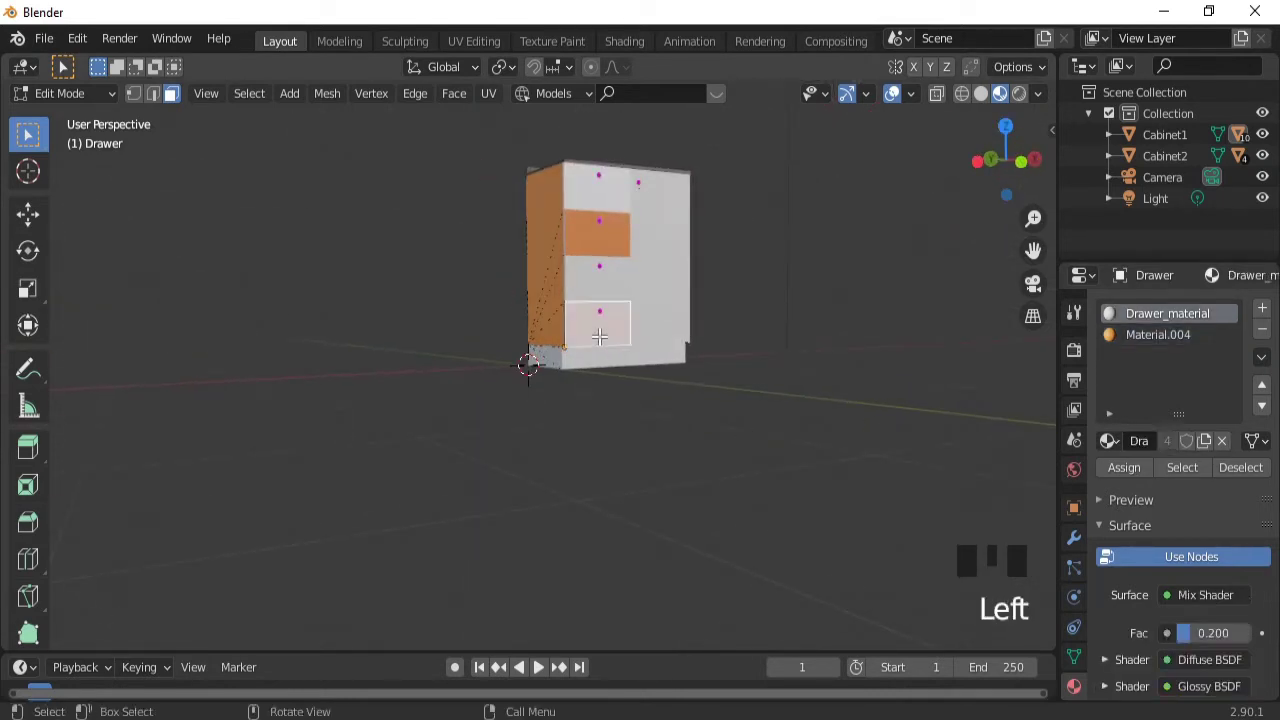
click(1141, 336)
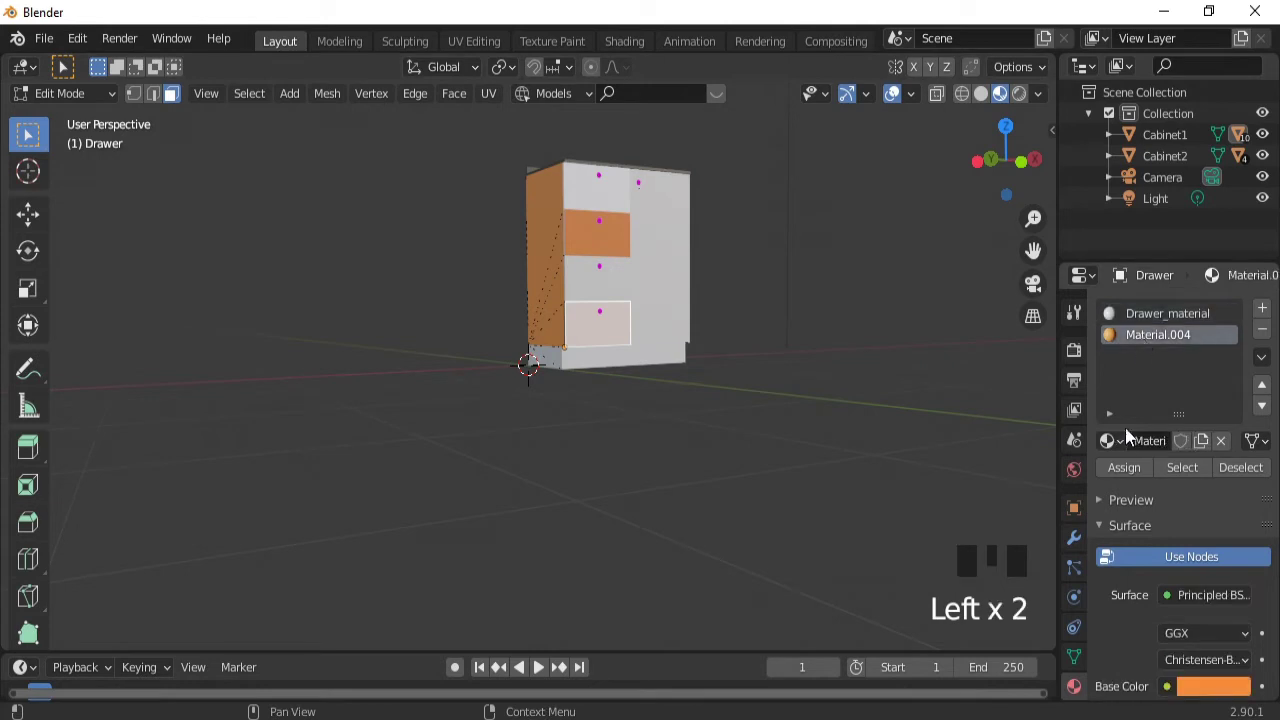
click(1120, 465)
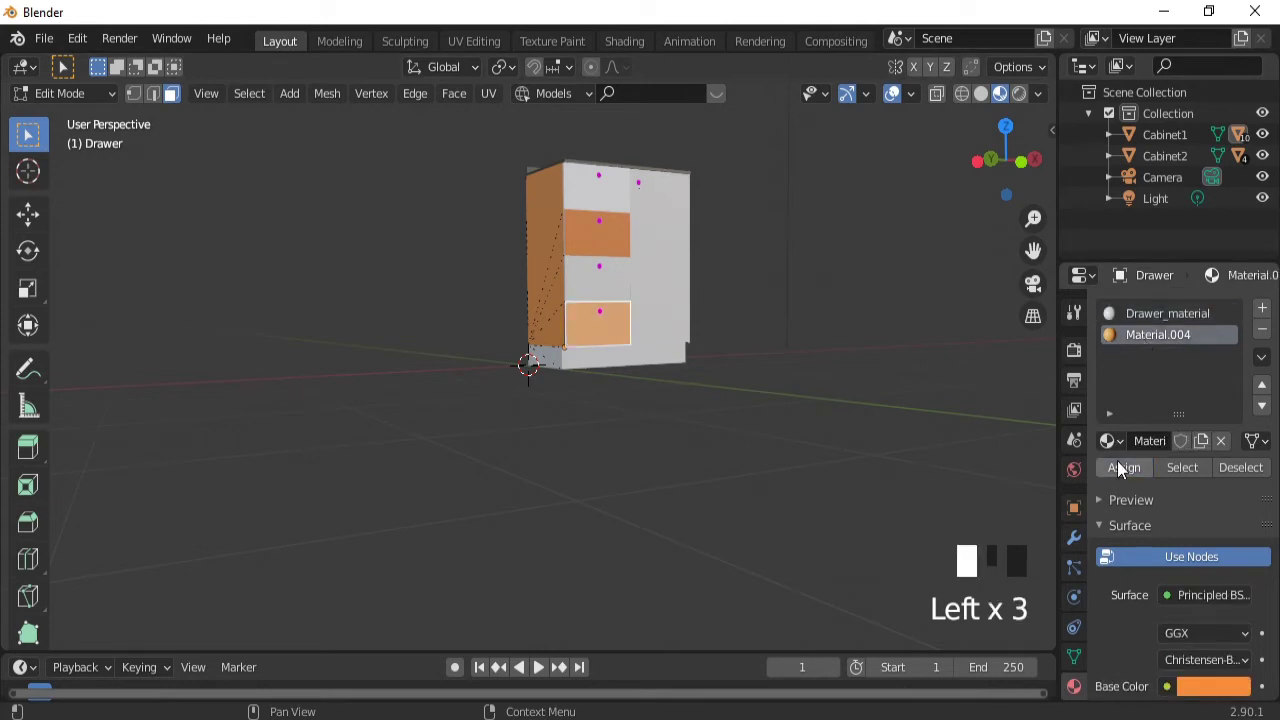
- Leave Edit Mode on the bottom drawer, select the third drawer from the top and enter Edit Mode on it
click(611, 284)
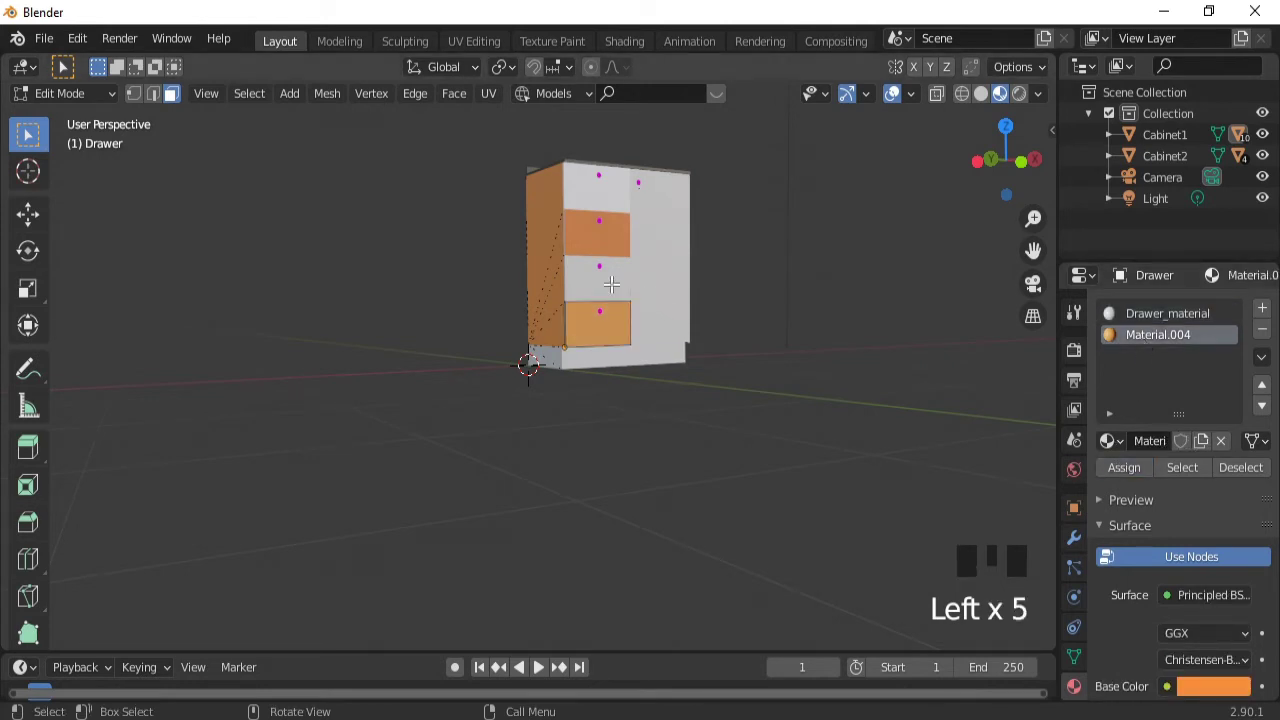
key(Tab)
click(611, 284)
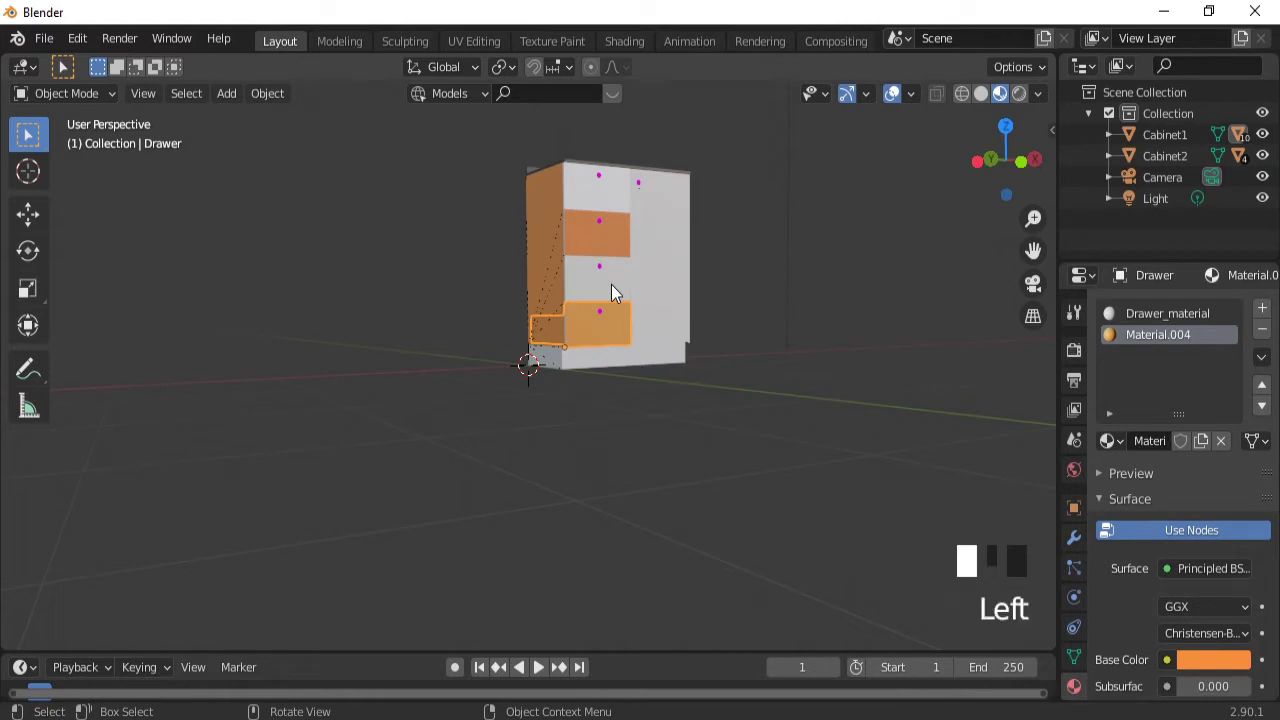
key(Tab)
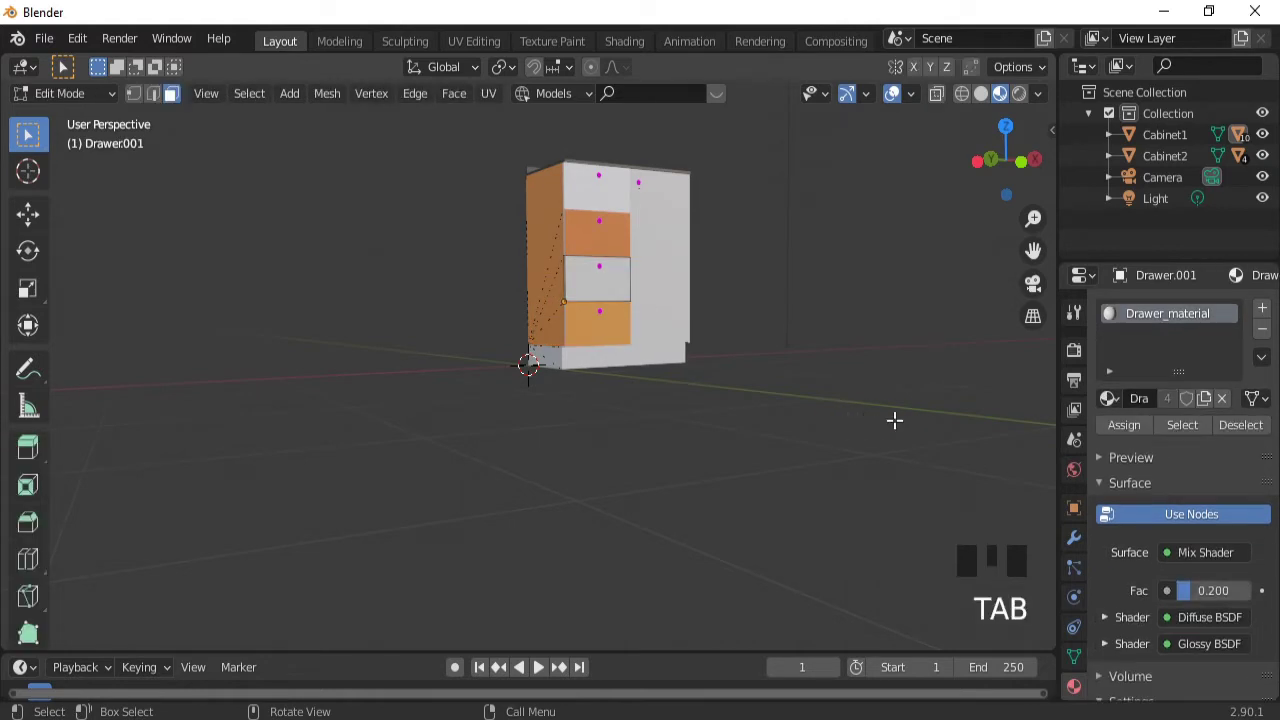
- Select the third drawer's front face and assign a new material with the copied orange base color to it
click(611, 298)
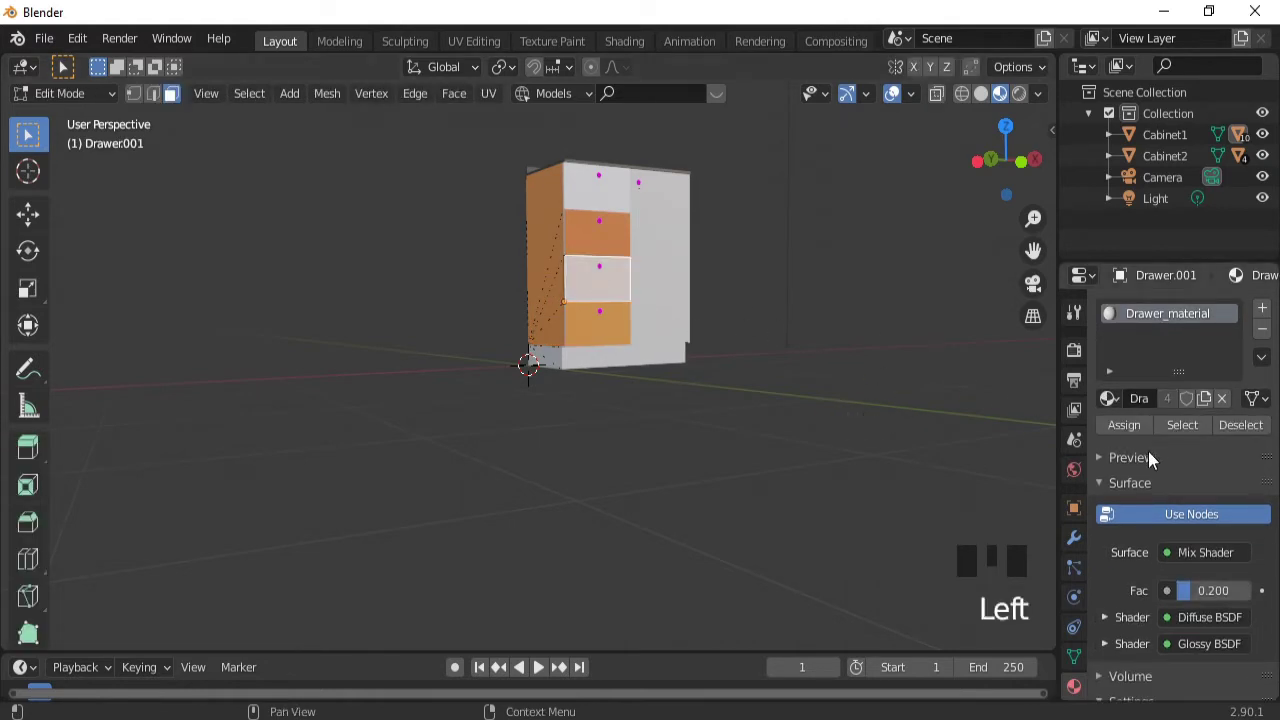
click(1262, 307)
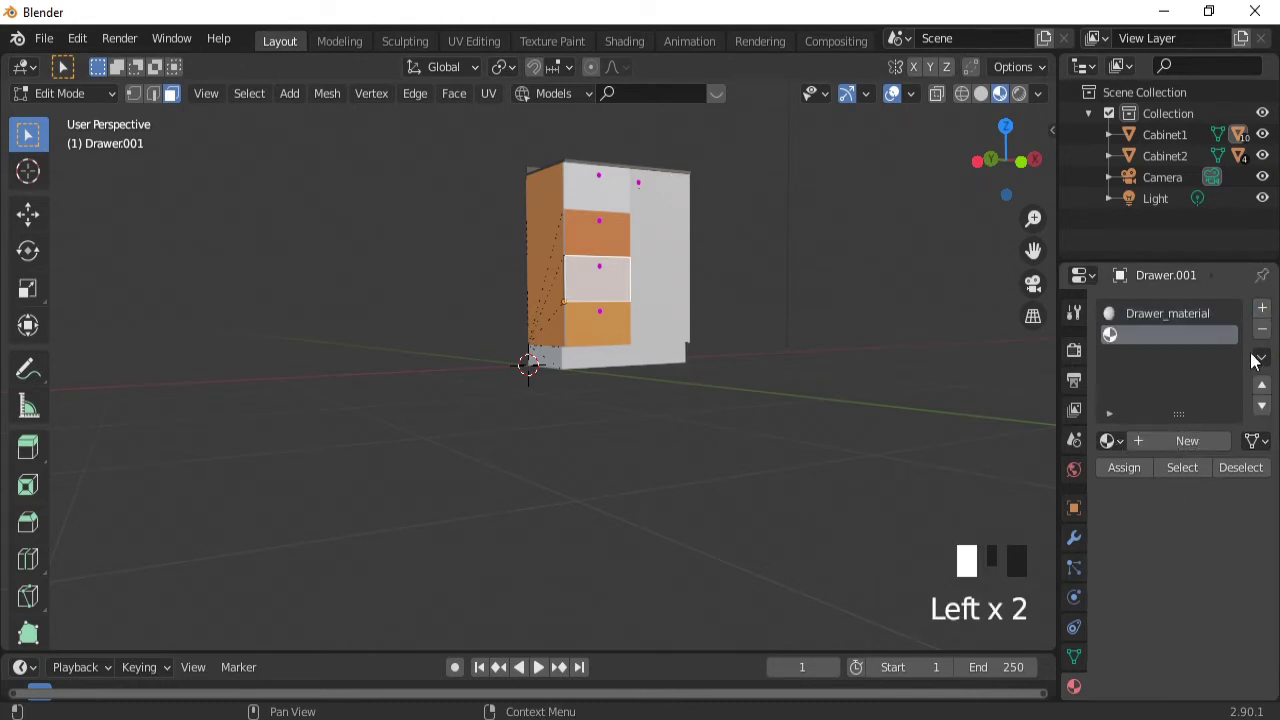
click(1182, 441)
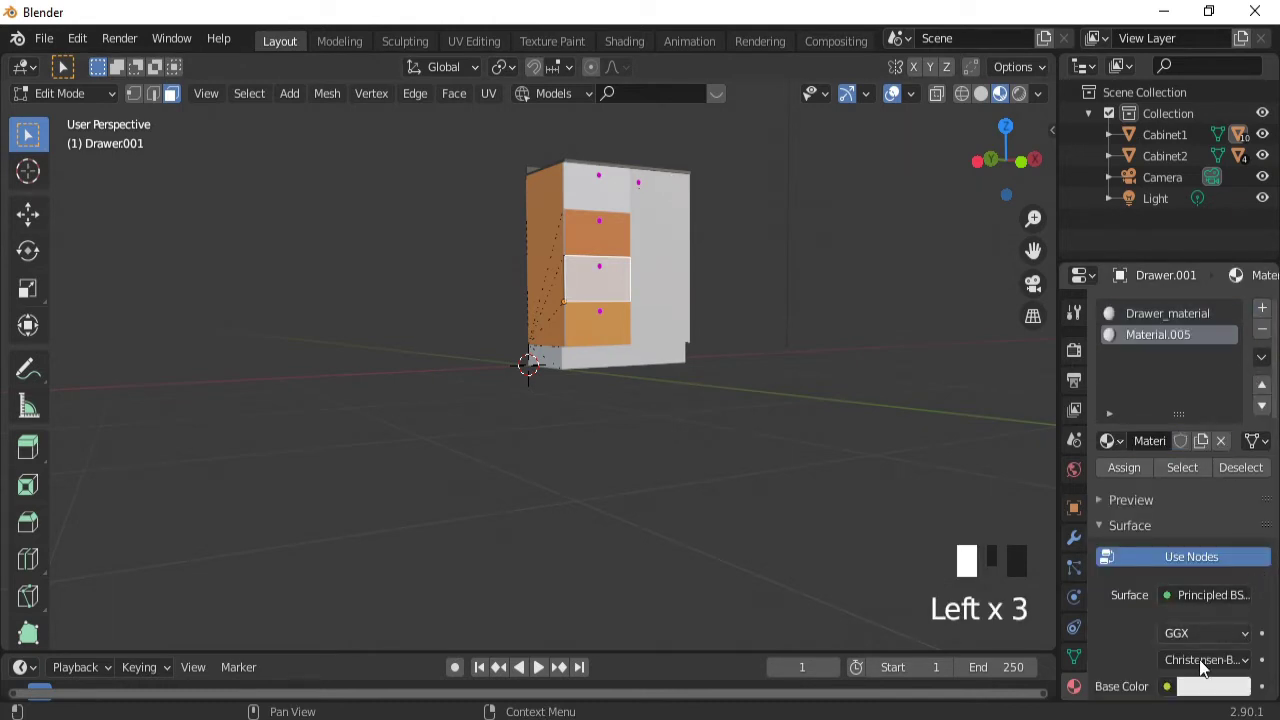
key(ctrl+v)
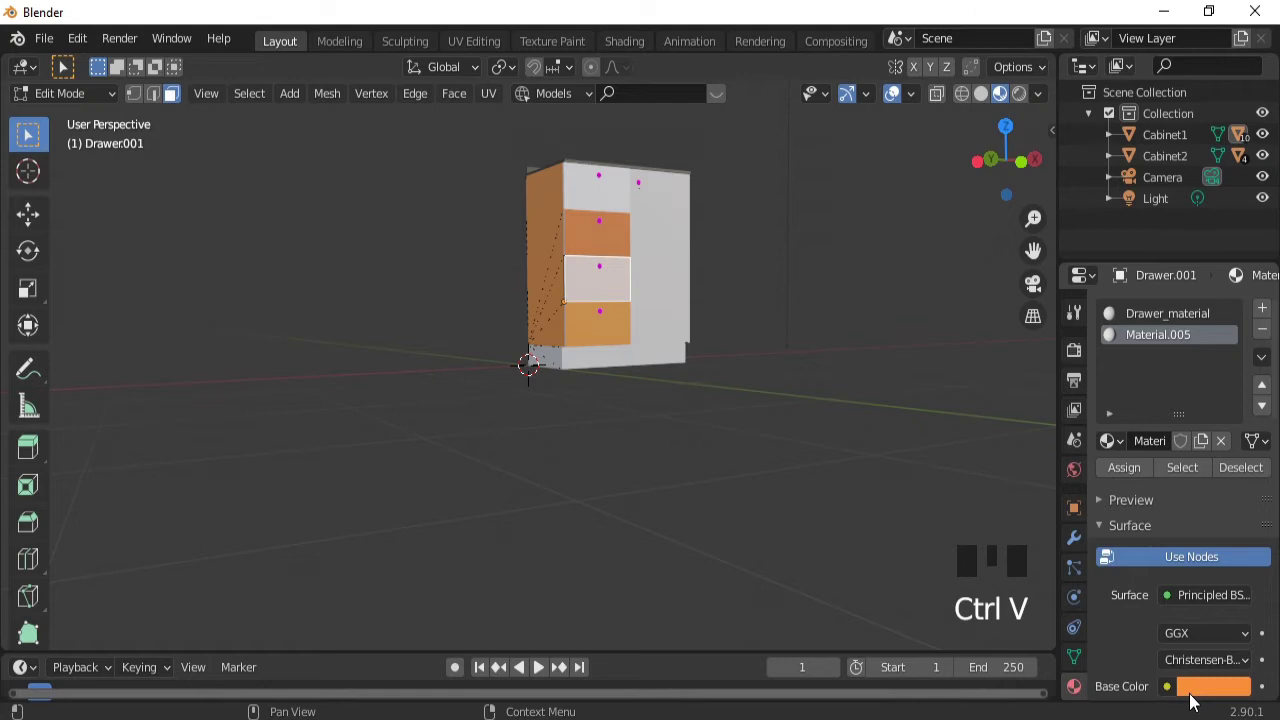
click(1125, 467)
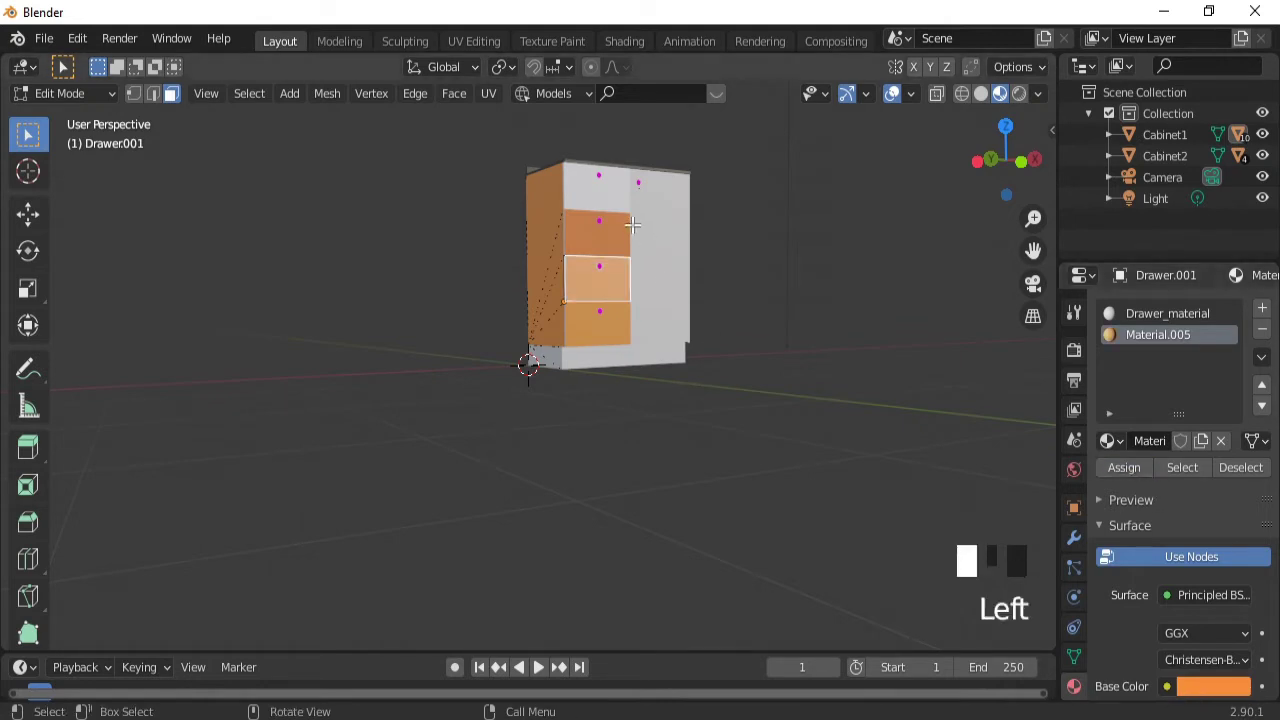
key(Tab)
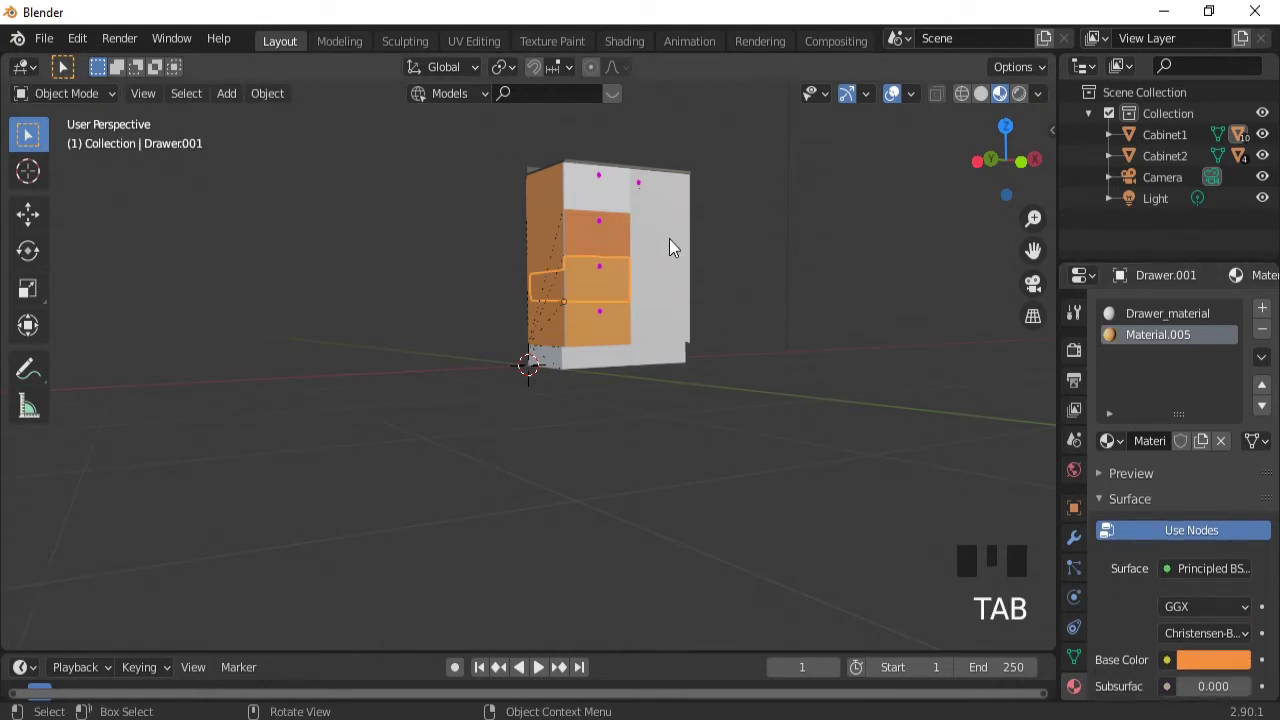
- Edit the top drawer, giving its Material.001 the copied orange base color and assigning it to the front face
click(603, 192)
key(Tab)
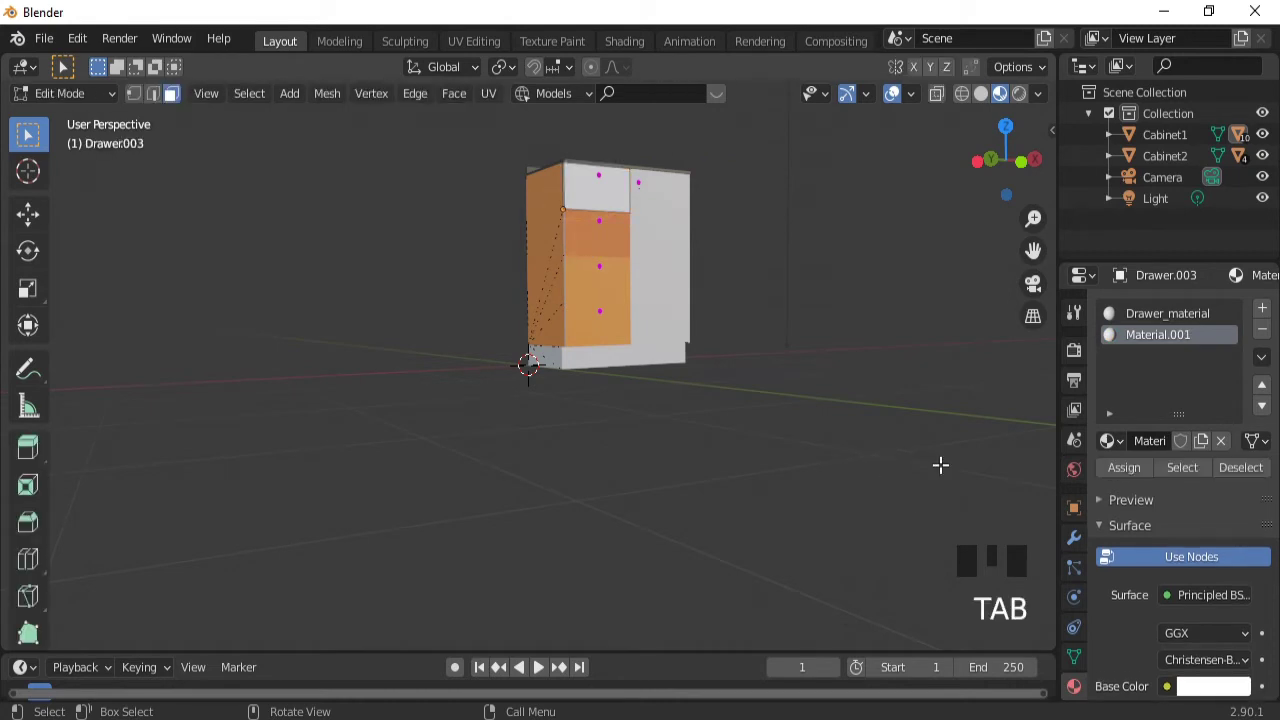
click(620, 198)
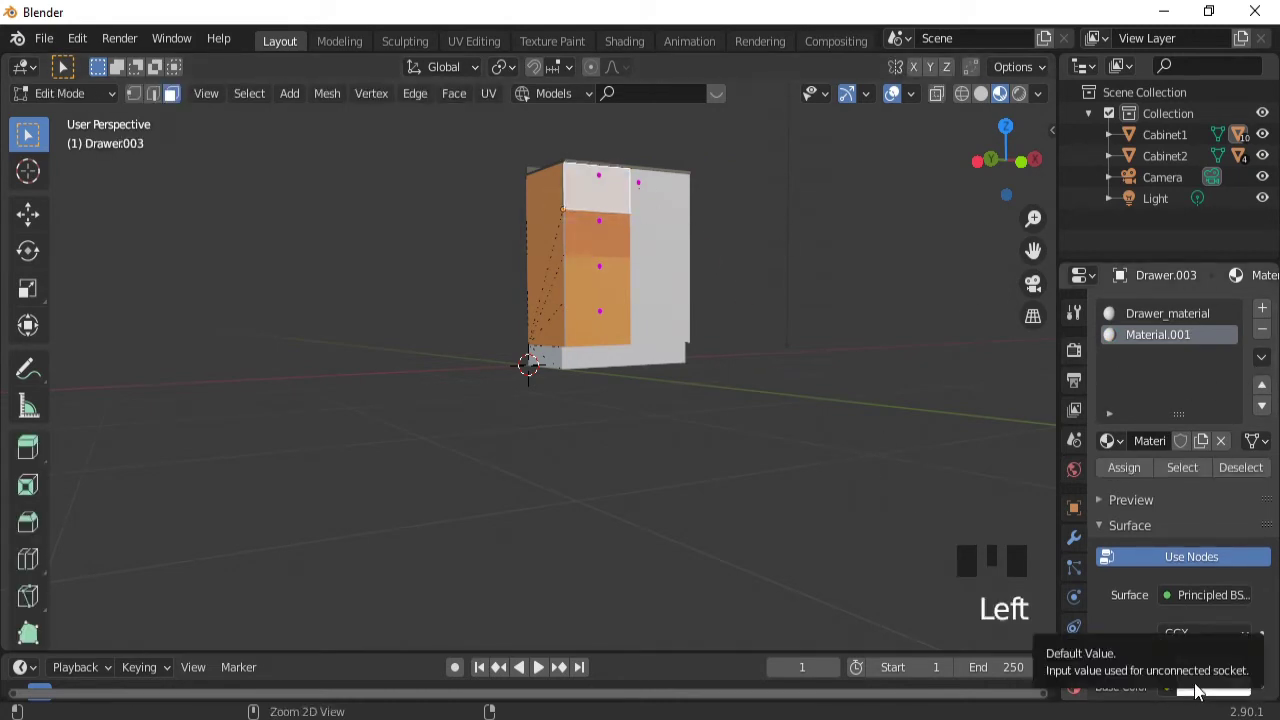
key(ctrl+v)
middle_drag(838, 356, 574, 305)
click(572, 301)
double_click(572, 301)
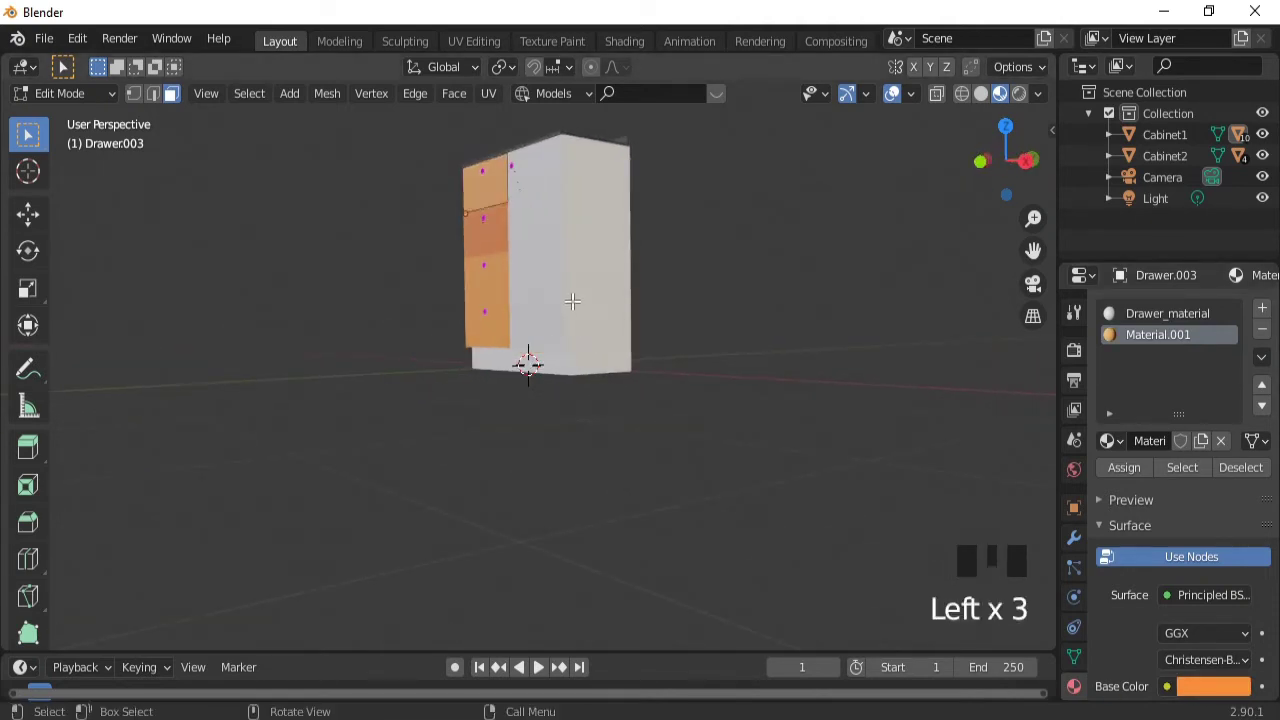
key(Tab)
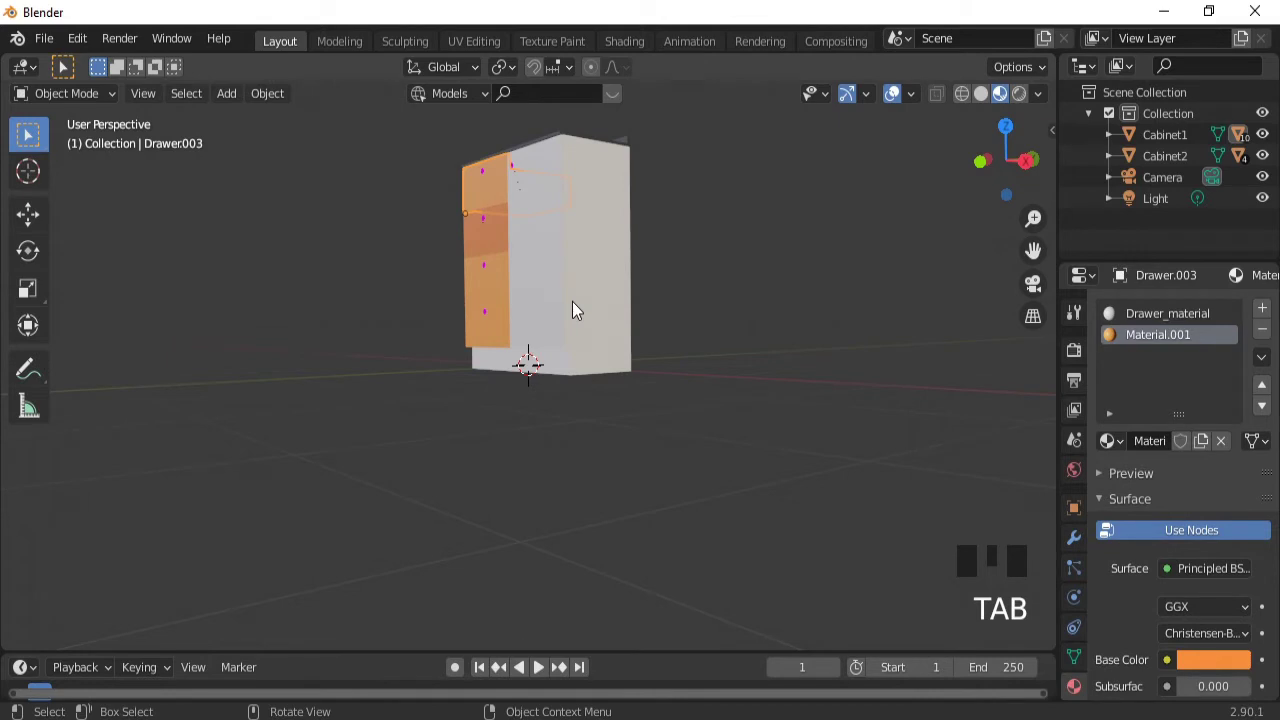
- Select Cabinet2, enter Edit Mode on it and try to add the door's front face to the selection
click(572, 301)
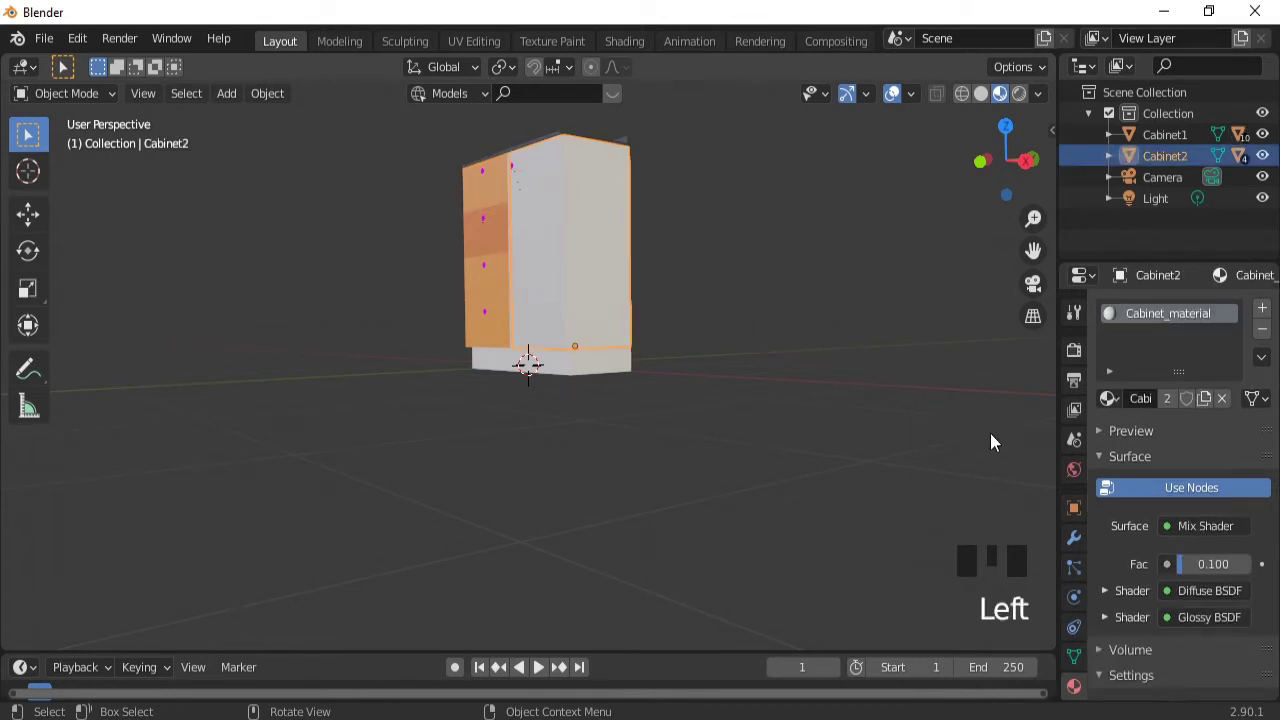
key(Tab)
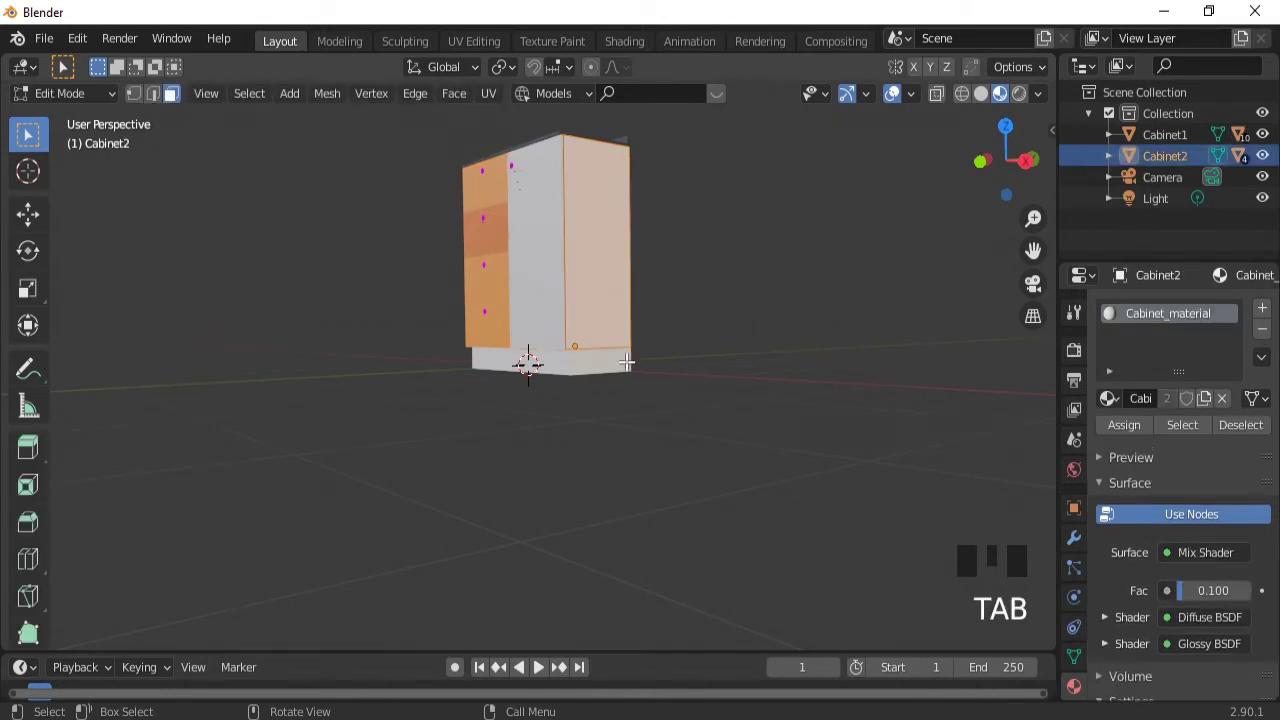
shift+click(545, 308)
shift+click(534, 296)
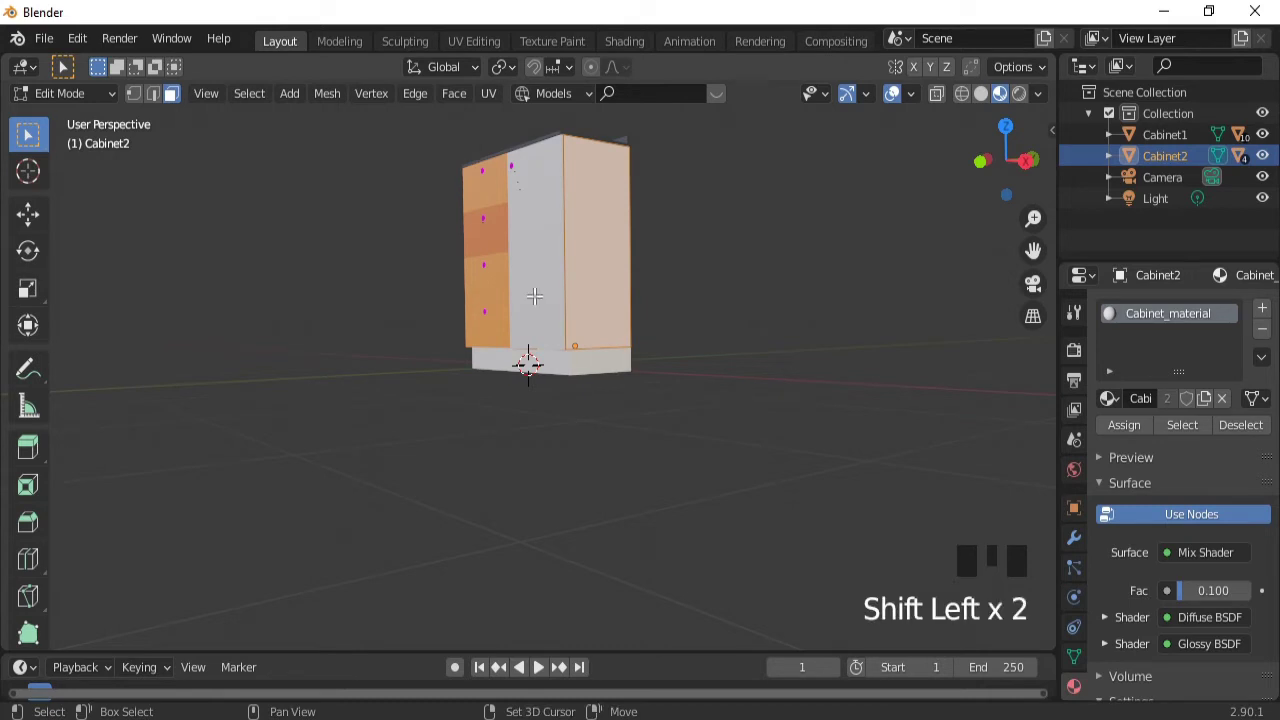
shift+click(534, 296)
shift+click(534, 296)
shift+click(534, 296)
- Add a second material slot to Cabinet2 and create a new material in it
middle_drag(718, 281, 878, 321)
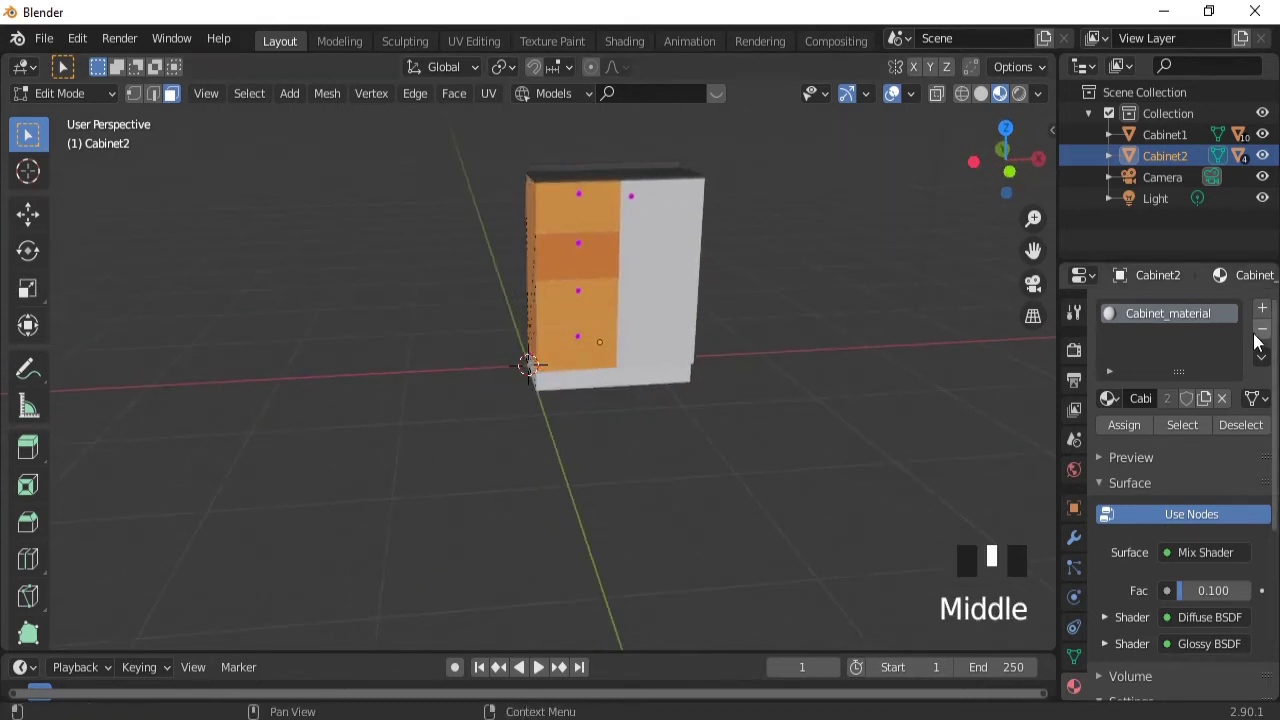
click(1262, 307)
click(1199, 441)
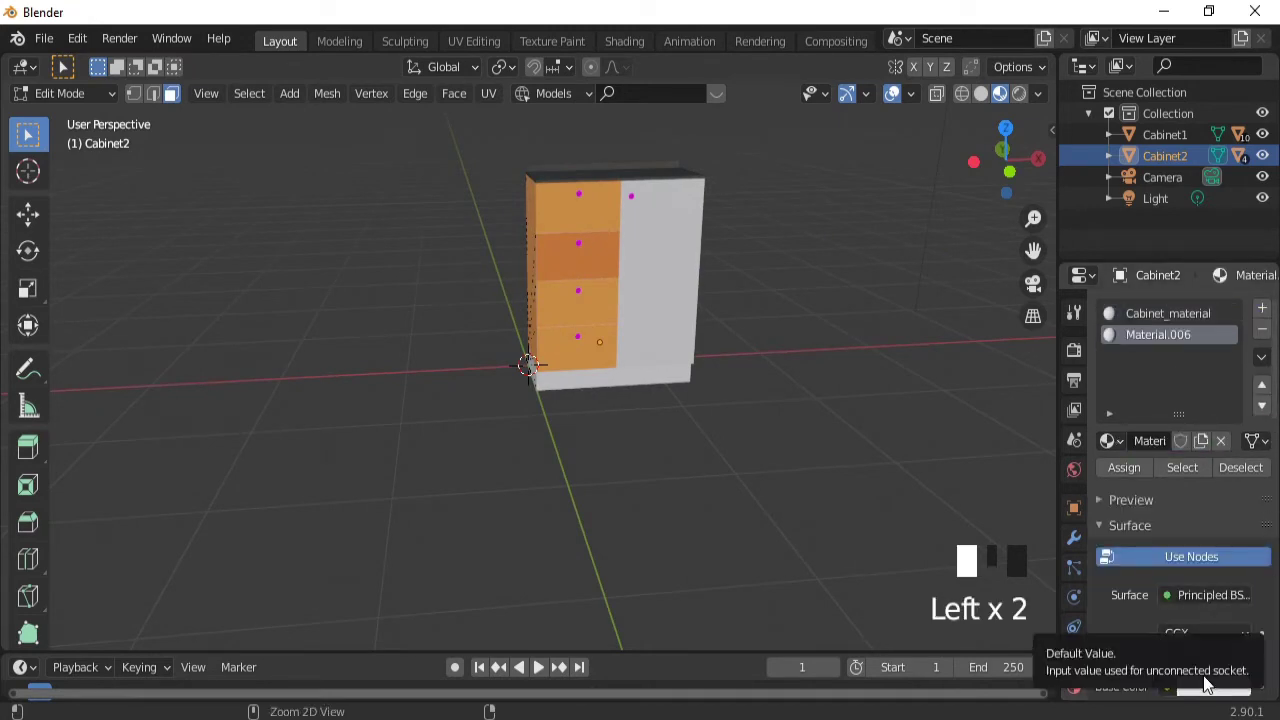
- Select Cabinet2's outer side face, paste the copied orange base color into Material.006 and assign that material to the face
click(1168, 313)
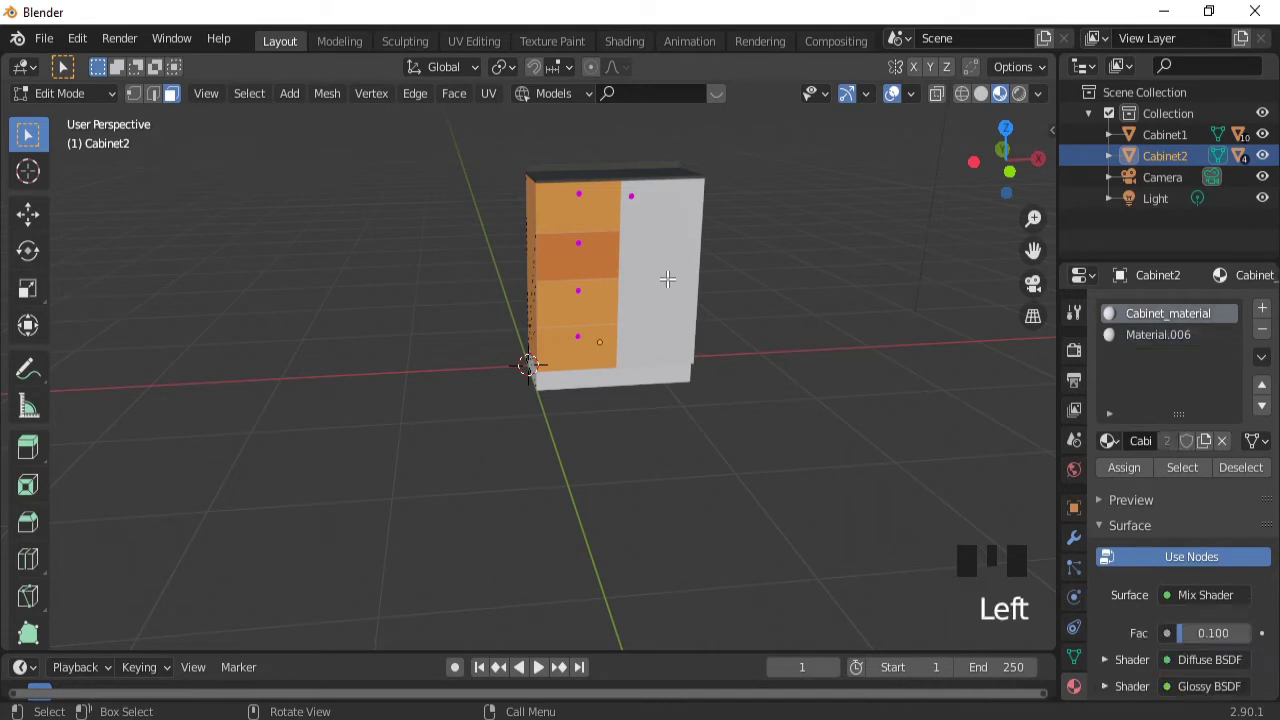
middle_drag(746, 274, 565, 256)
shift+click(565, 256)
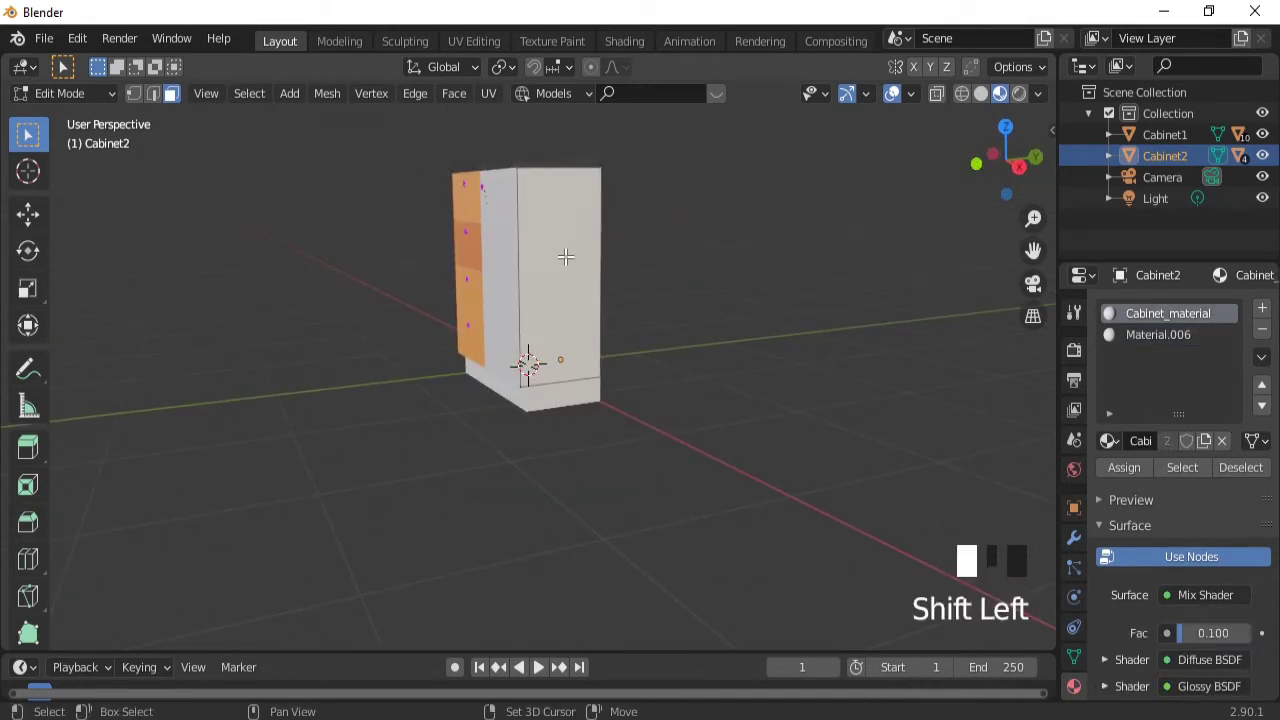
shift+click(545, 270)
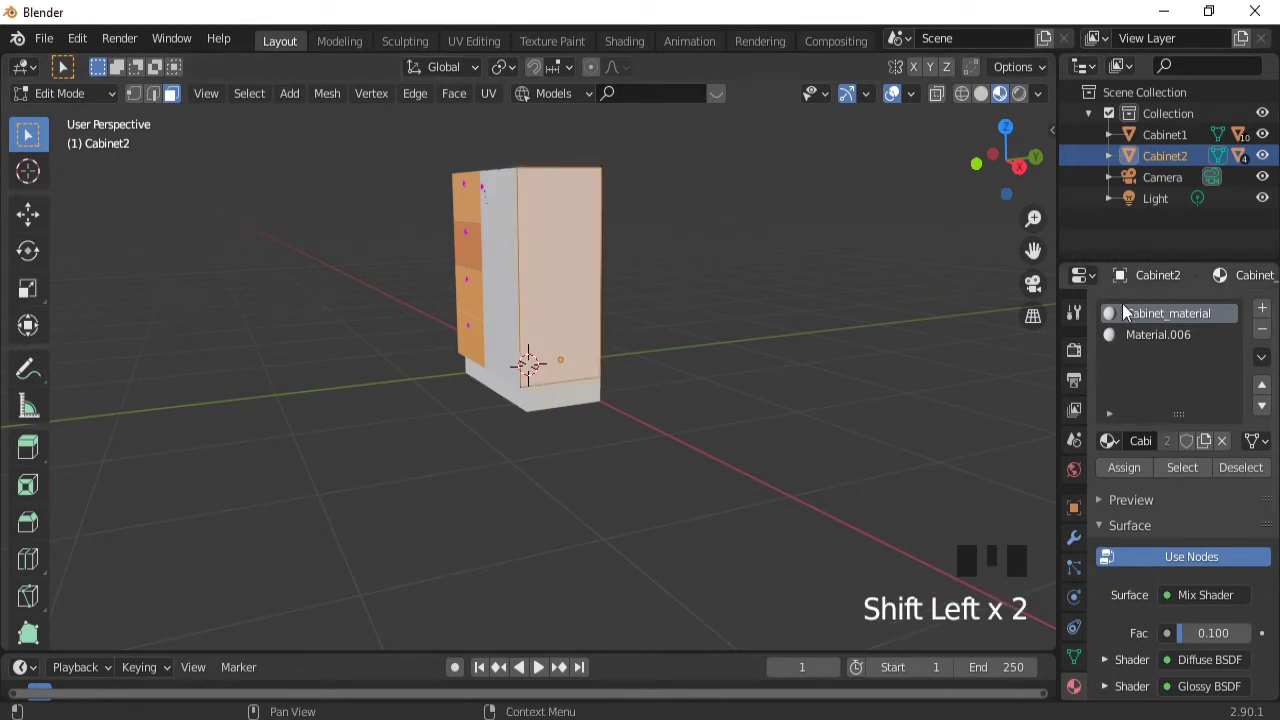
click(1135, 333)
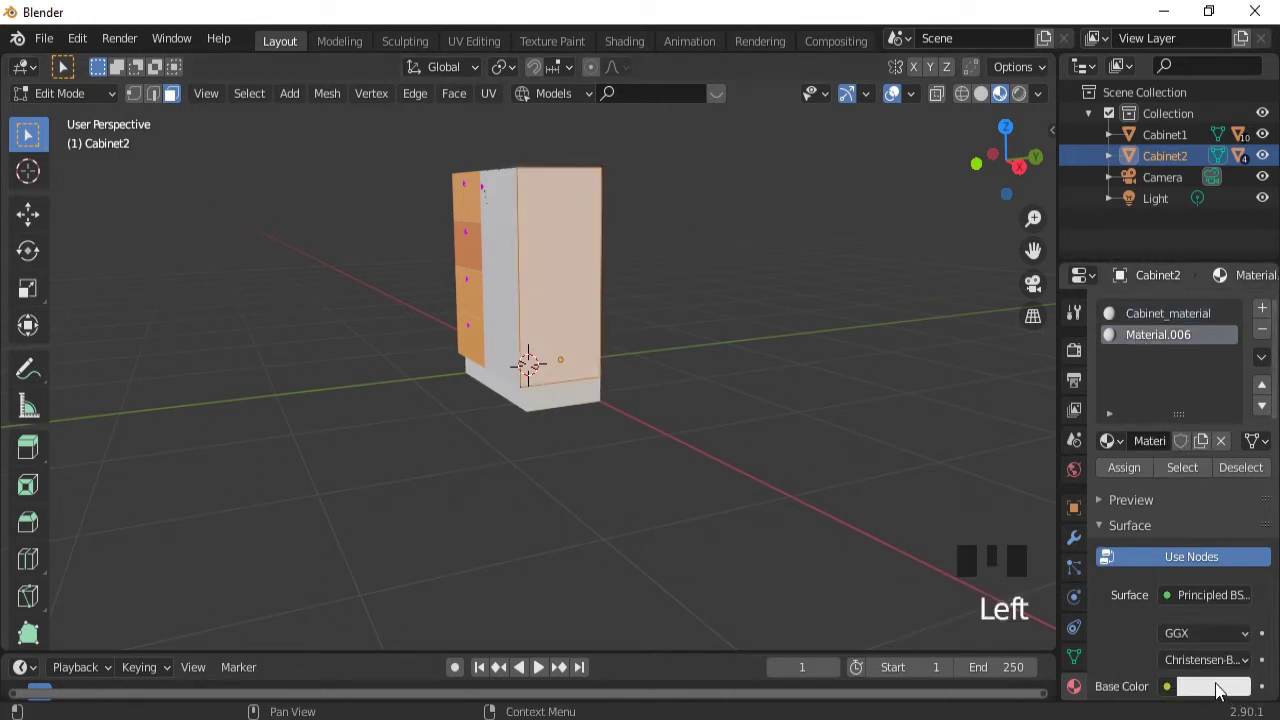
key(ctrl+v)
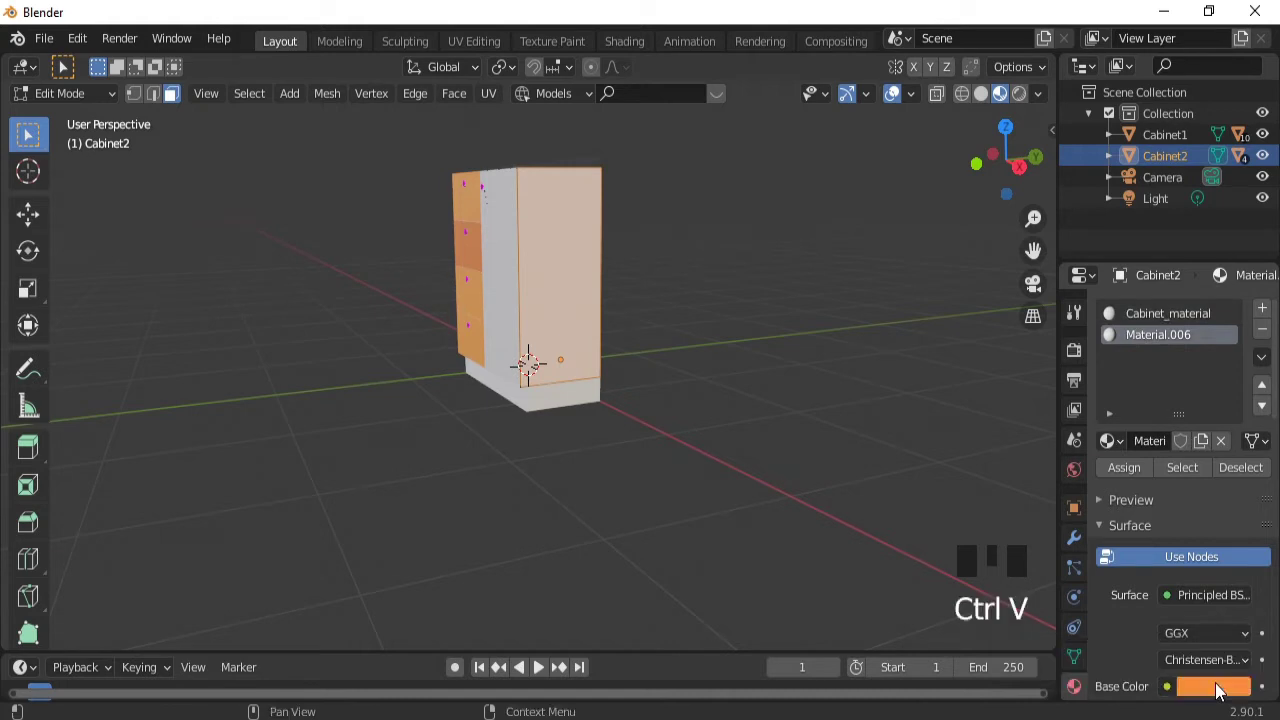
click(1124, 467)
- Try to select the door's front face while still editing Cabinet2
middle_drag(789, 394, 894, 323)
mouse_move(669, 277)
middle_down()
mouse_move(658, 271)
mouse_move(686, 303)
mouse_move(697, 277)
mouse_move(683, 289)
middle_up()
click(652, 275)
click(652, 275)
click(652, 275)
click(652, 275)
click(652, 275)
click(652, 275)
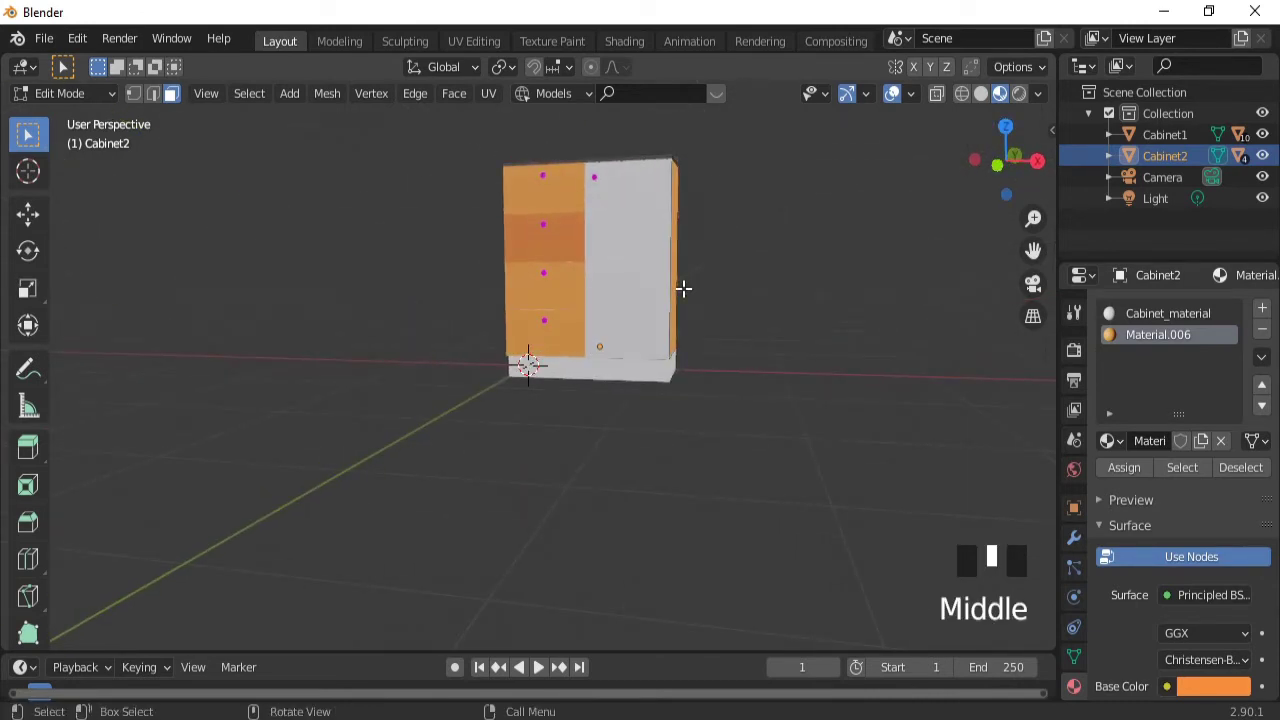
- Leave Edit Mode on Cabinet2, select its door and enter Edit Mode on the door
key(Tab)
click(631, 288)
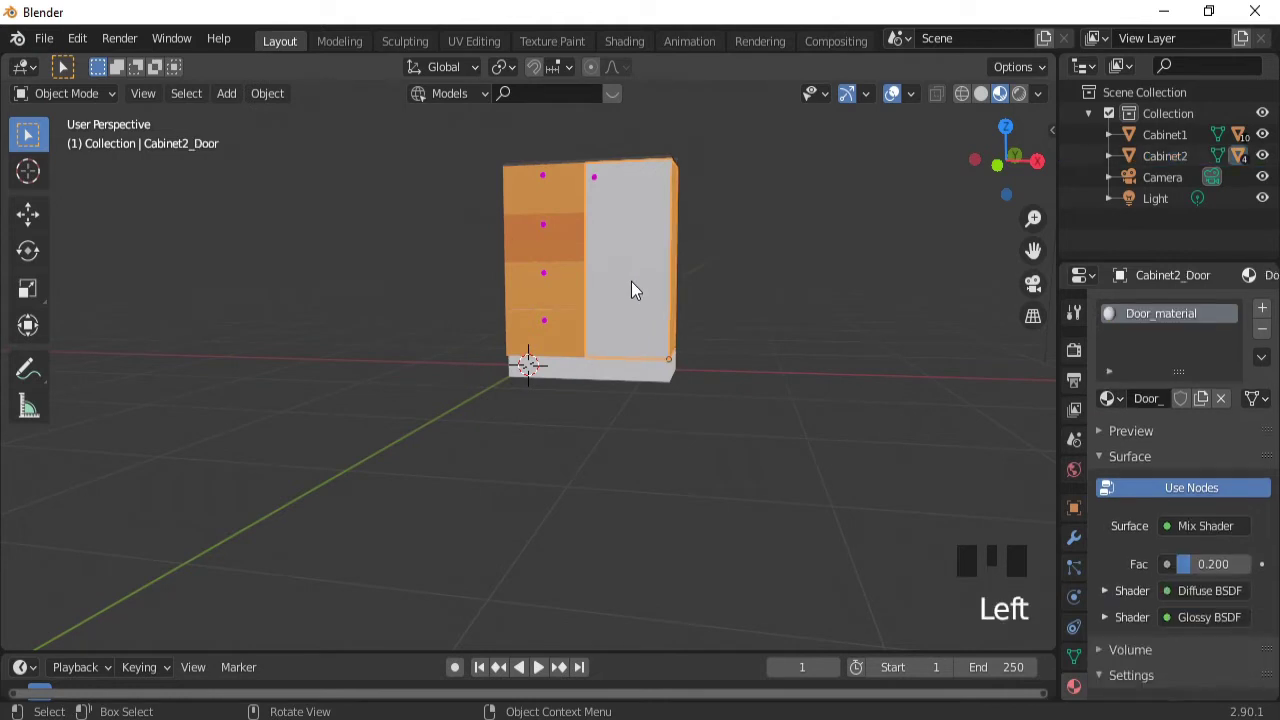
key(Tab)
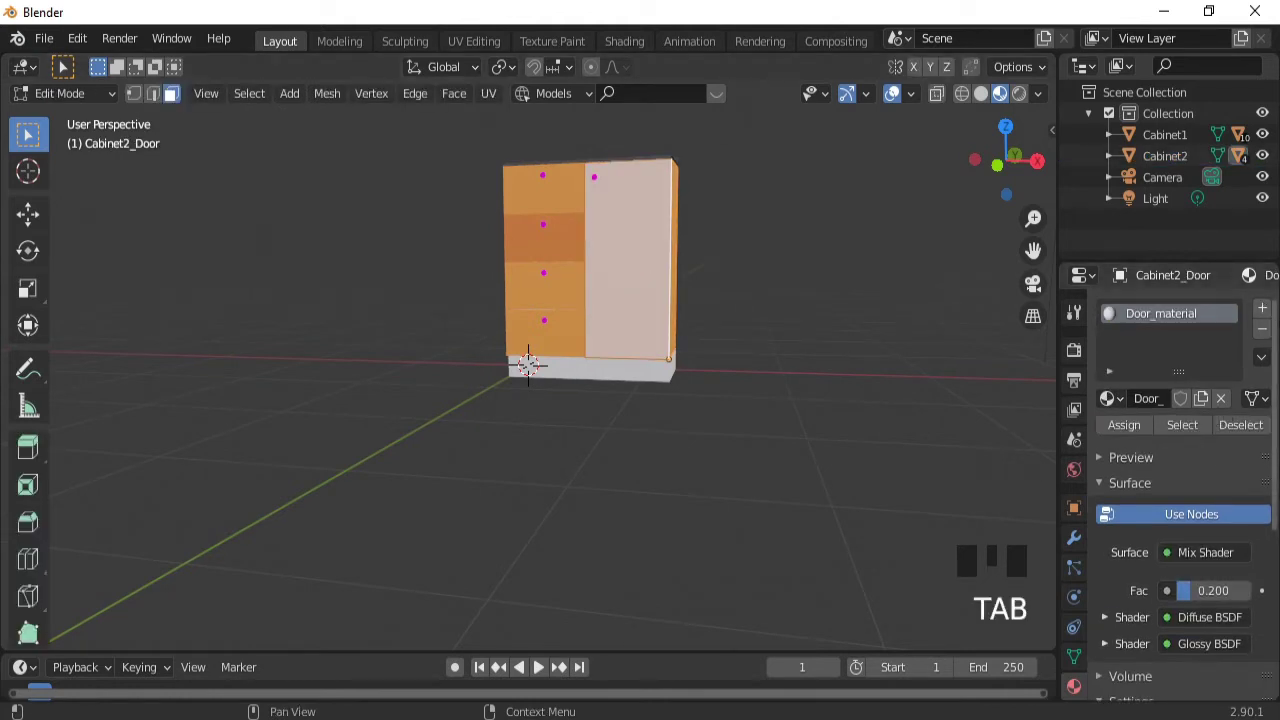
- Create a new material in a second slot of the door and paste the copied orange base color into it
mouse_move(1275, 390)
mouse_down()
mouse_move(1275, 543)
mouse_move(1275, 378)
mouse_up()
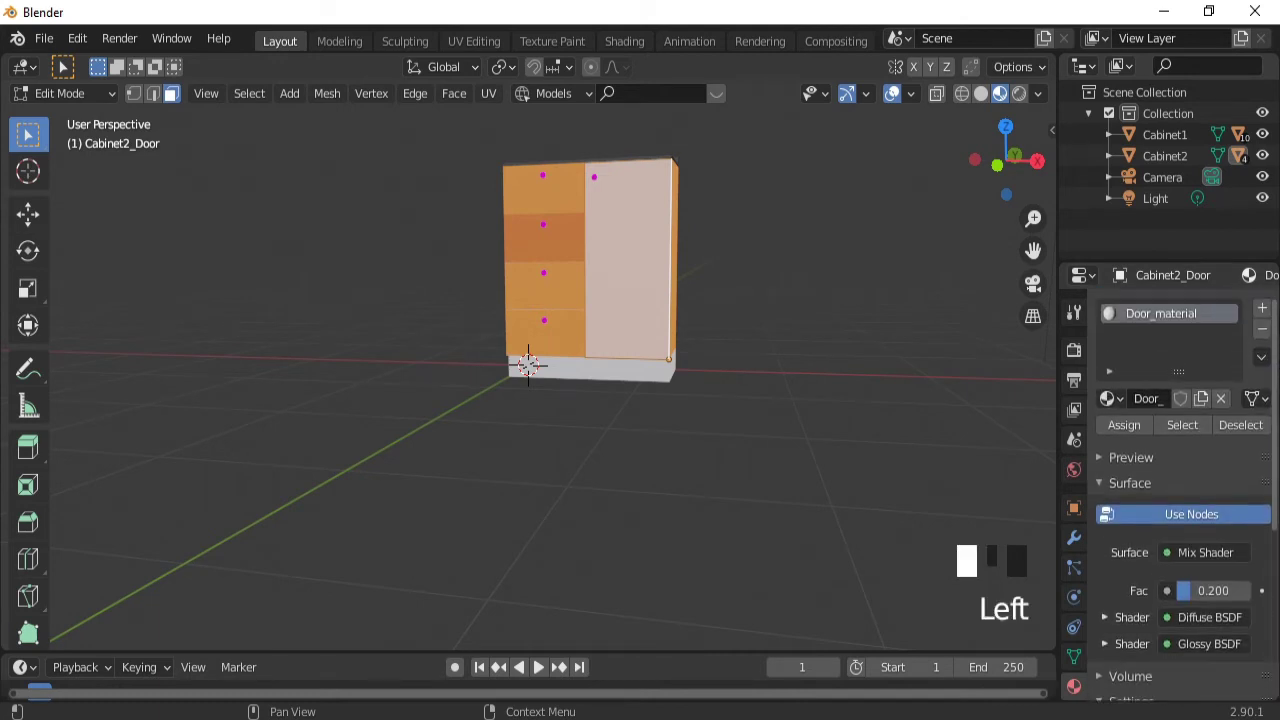
click(1262, 308)
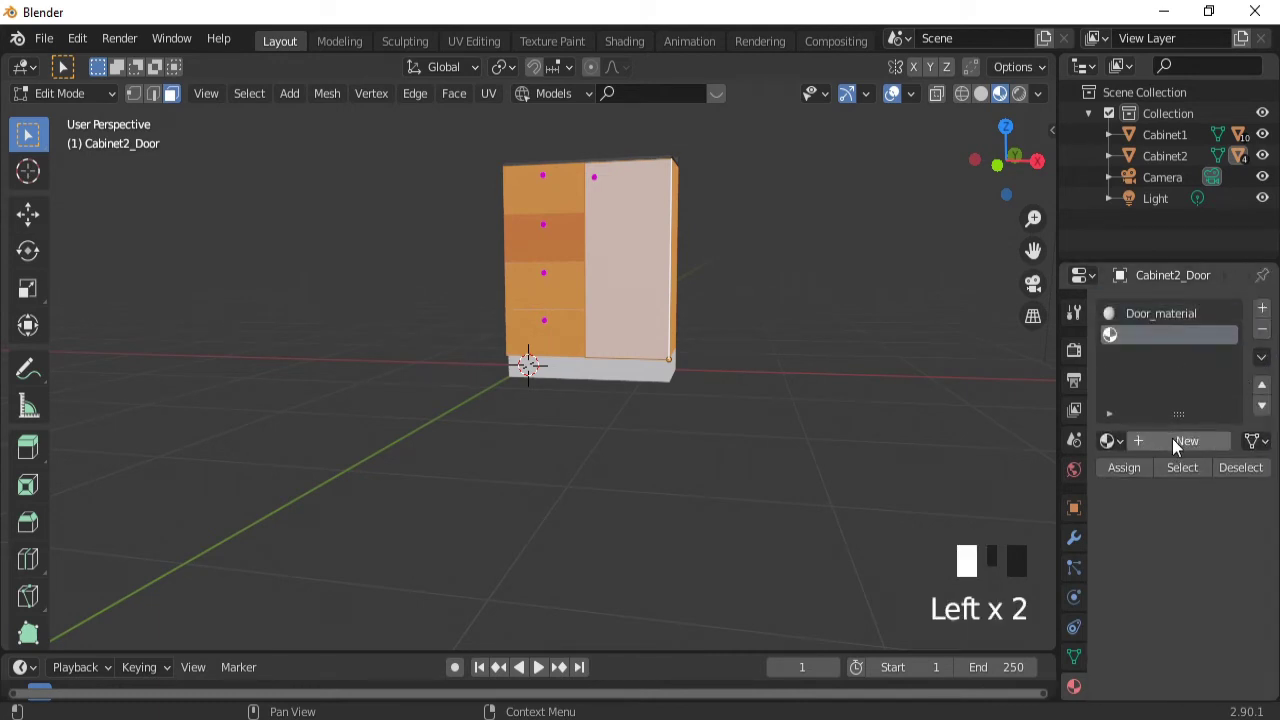
click(1172, 440)
key(ctrl+v)
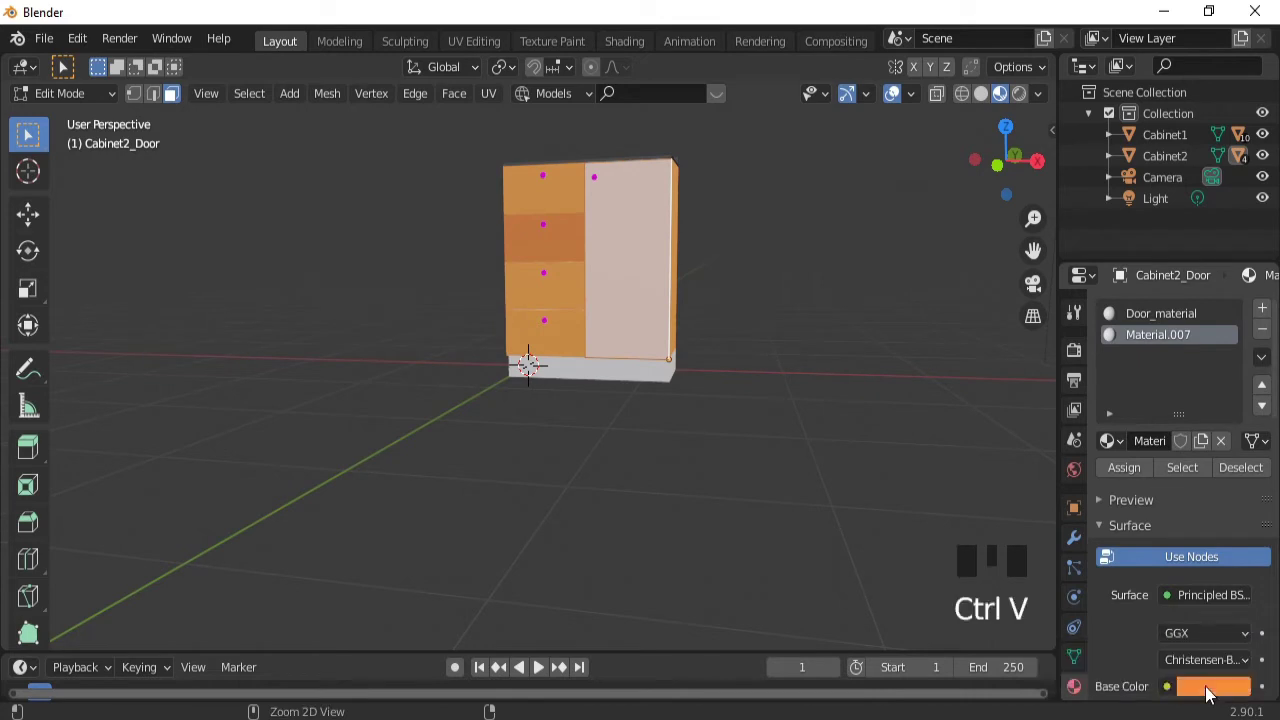
- Leave Edit Mode on the door, select Cabinet2 from its back side and enter Edit Mode on it
middle_drag(882, 361, 528, 365)
click(426, 295)
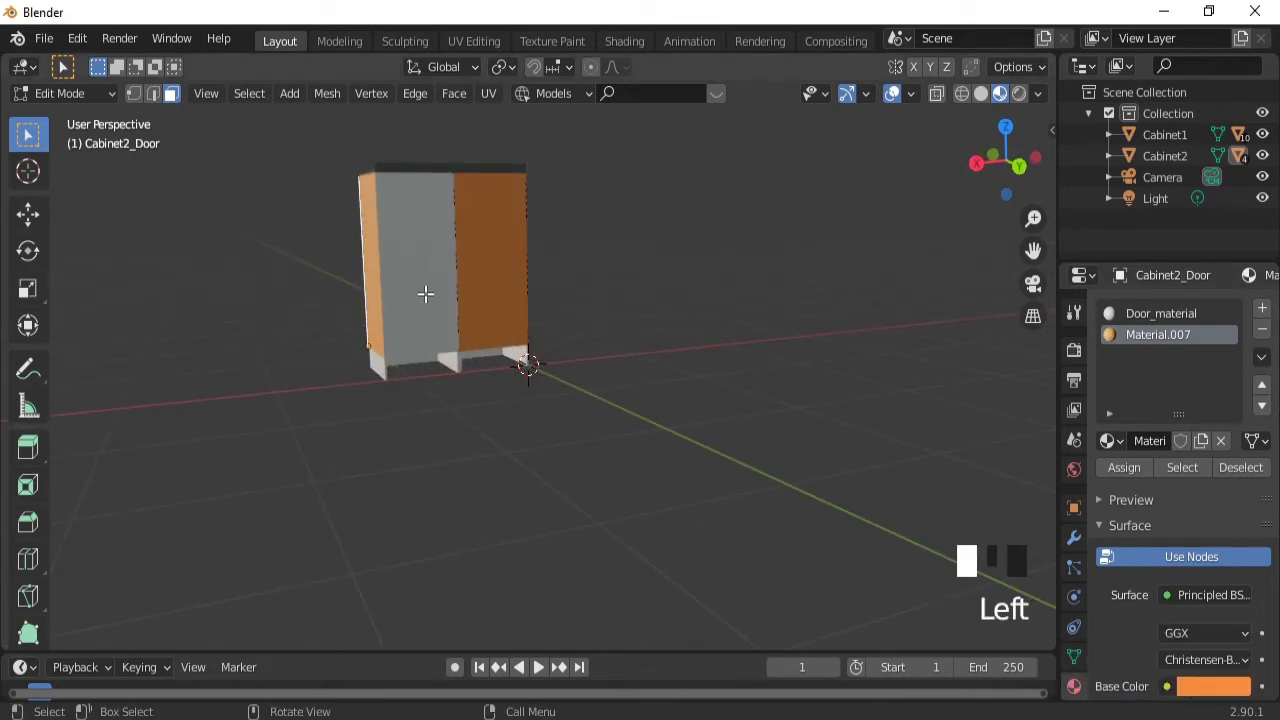
key(Tab)
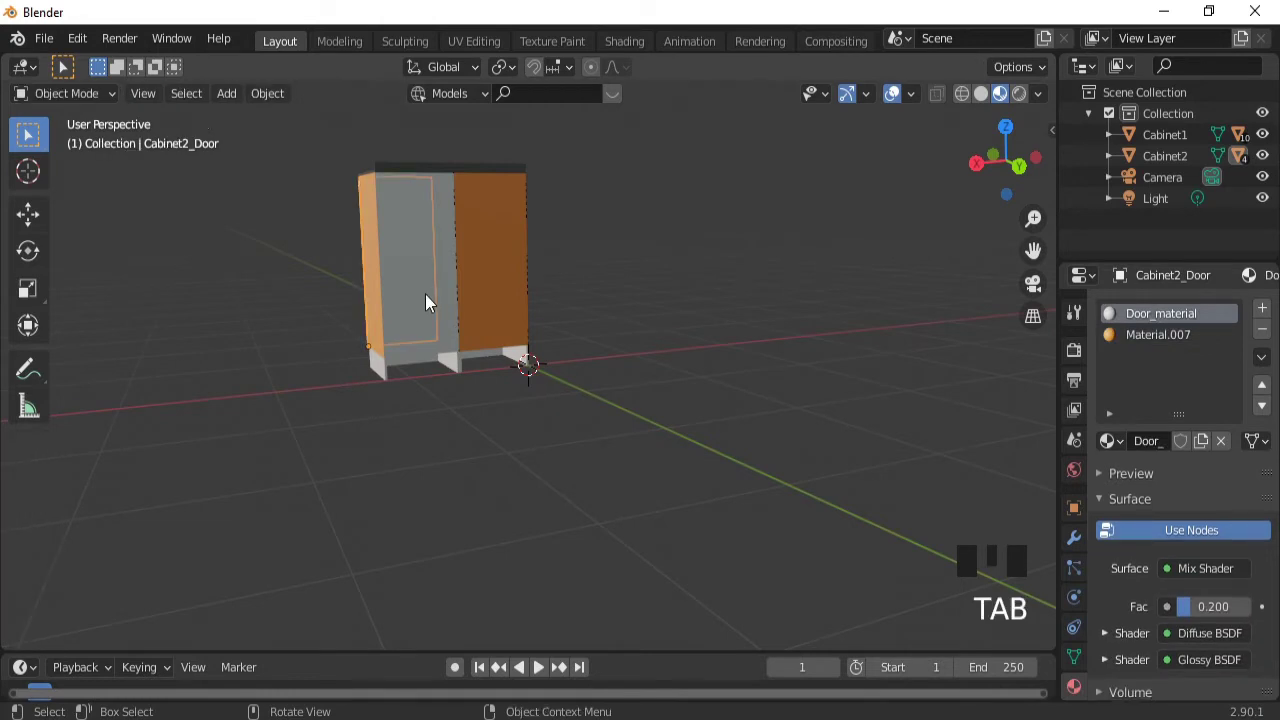
click(443, 329)
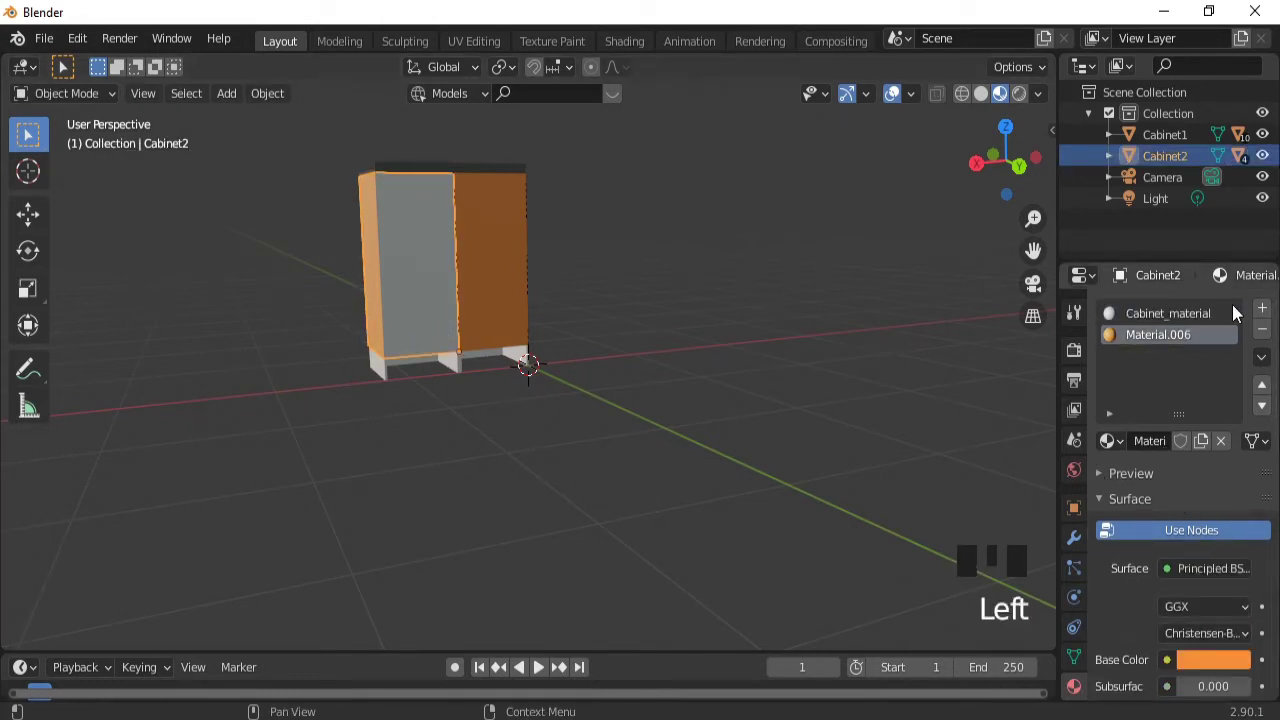
key(Tab)
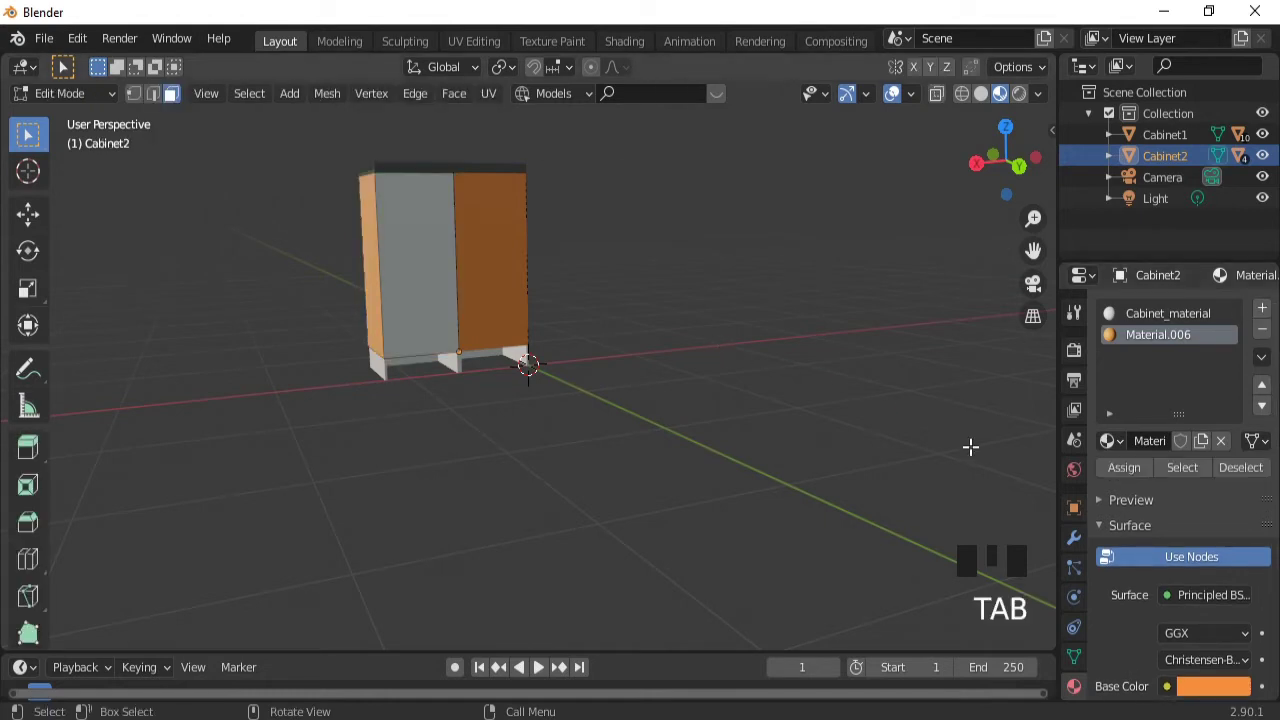
- Select Cabinet2's back face and assign the orange Material.006 to it
click(422, 277)
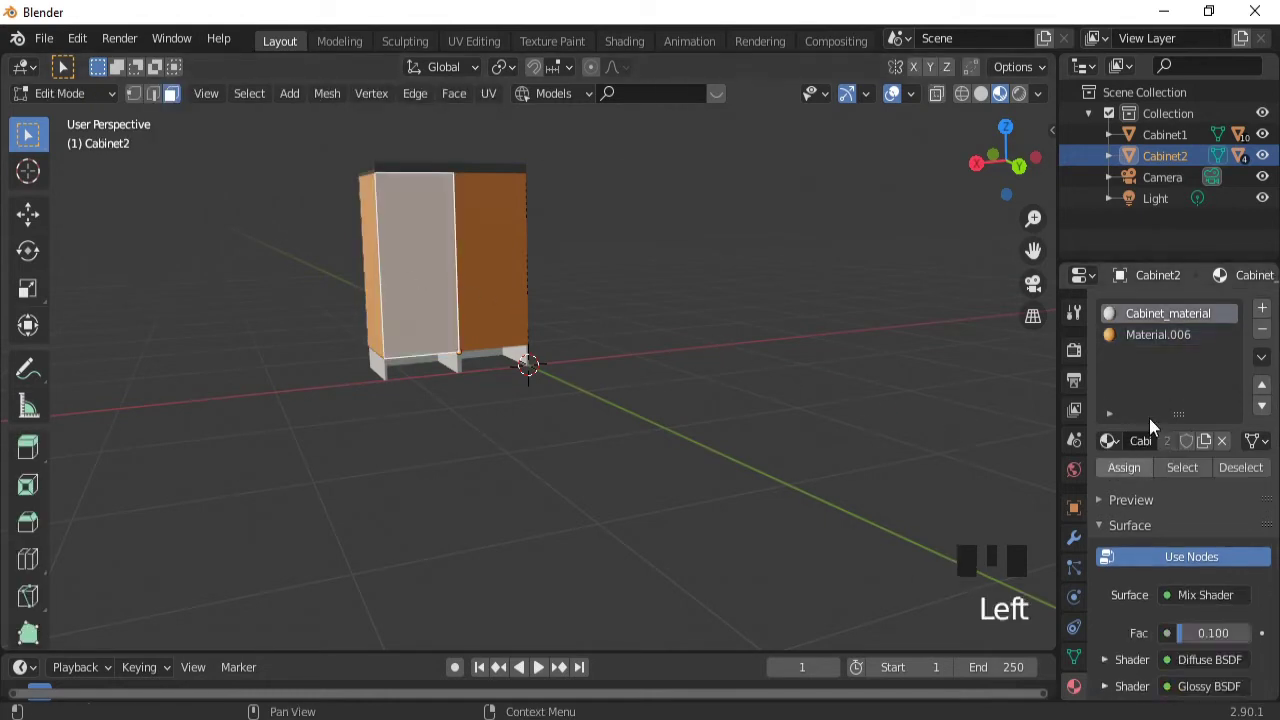
click(1124, 466)
middle_drag(417, 374, 774, 367)
middle_drag(655, 378, 689, 366)
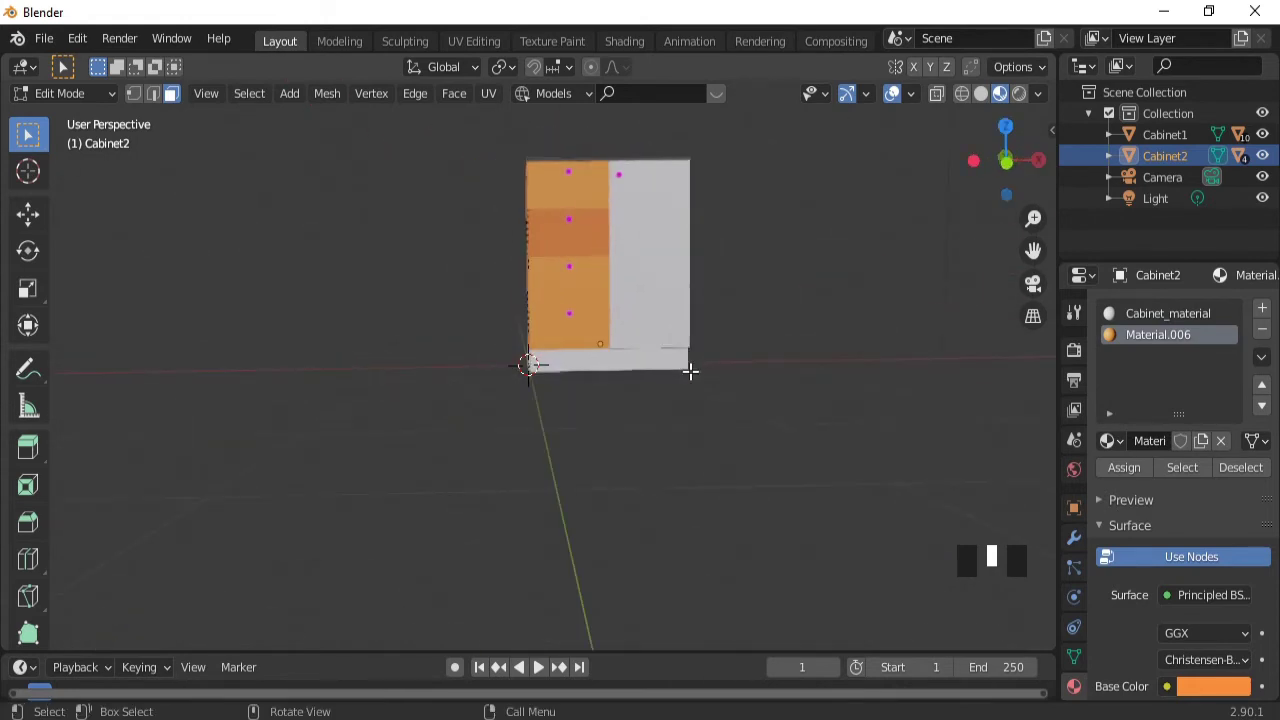
- Assign the orange Material.007 to the front face of Cabinet2's door and check the cabinet with the viewport overlays hidden
click(651, 215)
key(Tab)
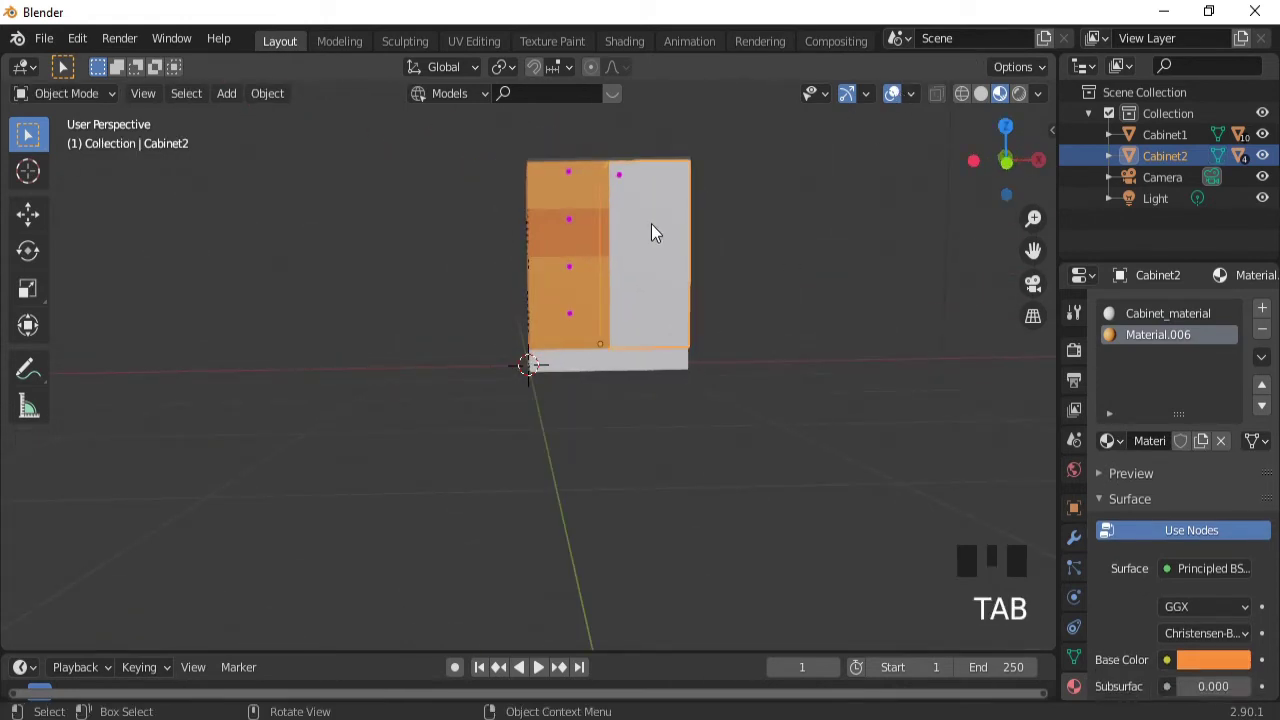
click(651, 272)
key(Tab)
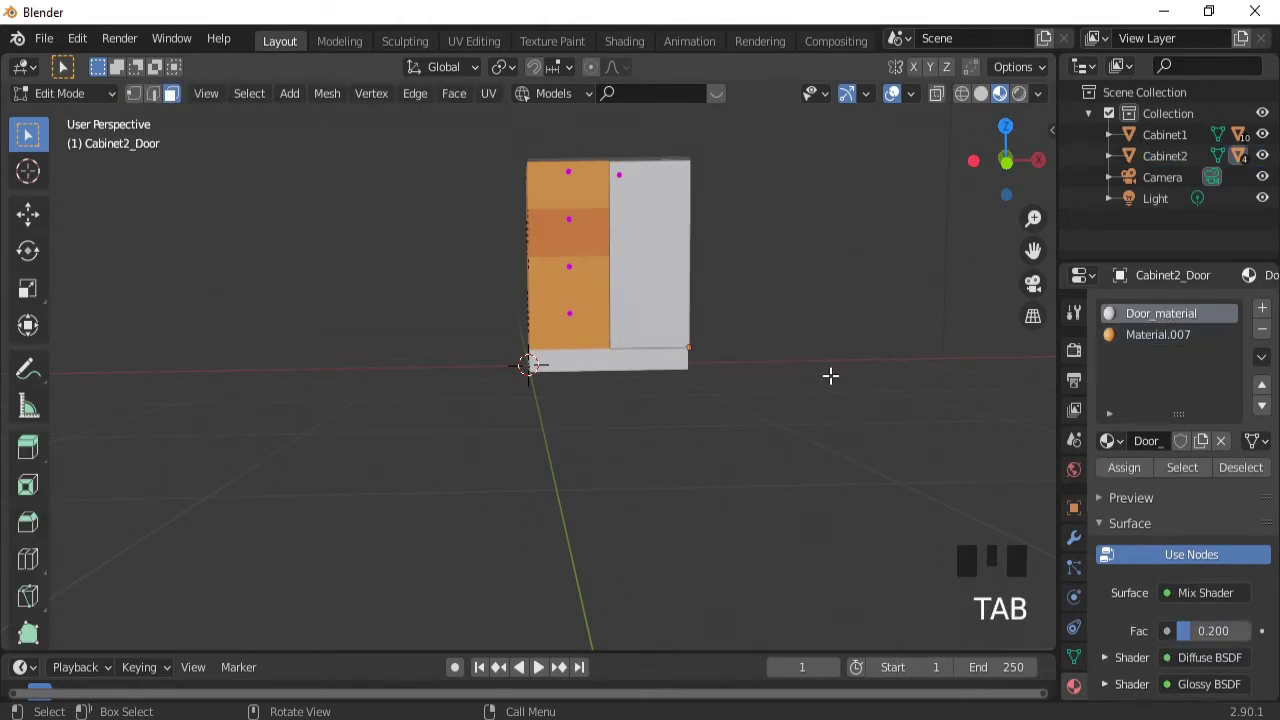
click(686, 309)
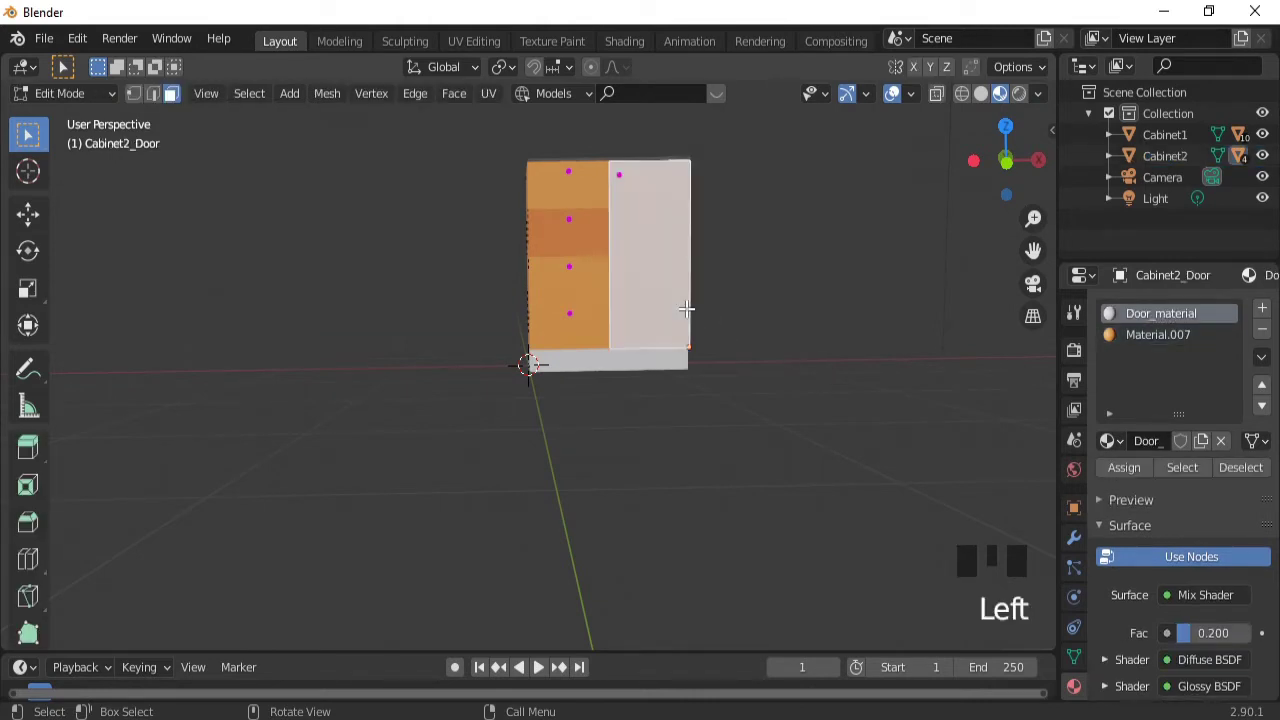
click(1146, 338)
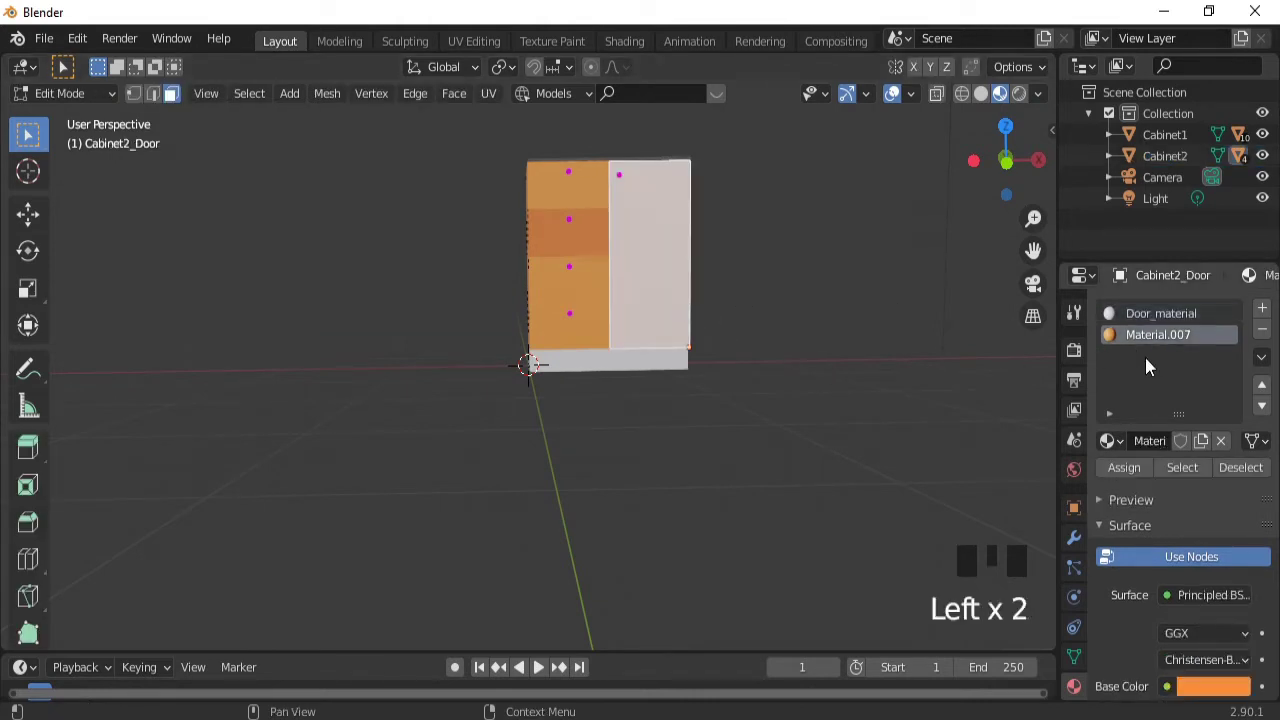
click(1121, 468)
middle_drag(834, 323, 850, 152)
click(889, 97)
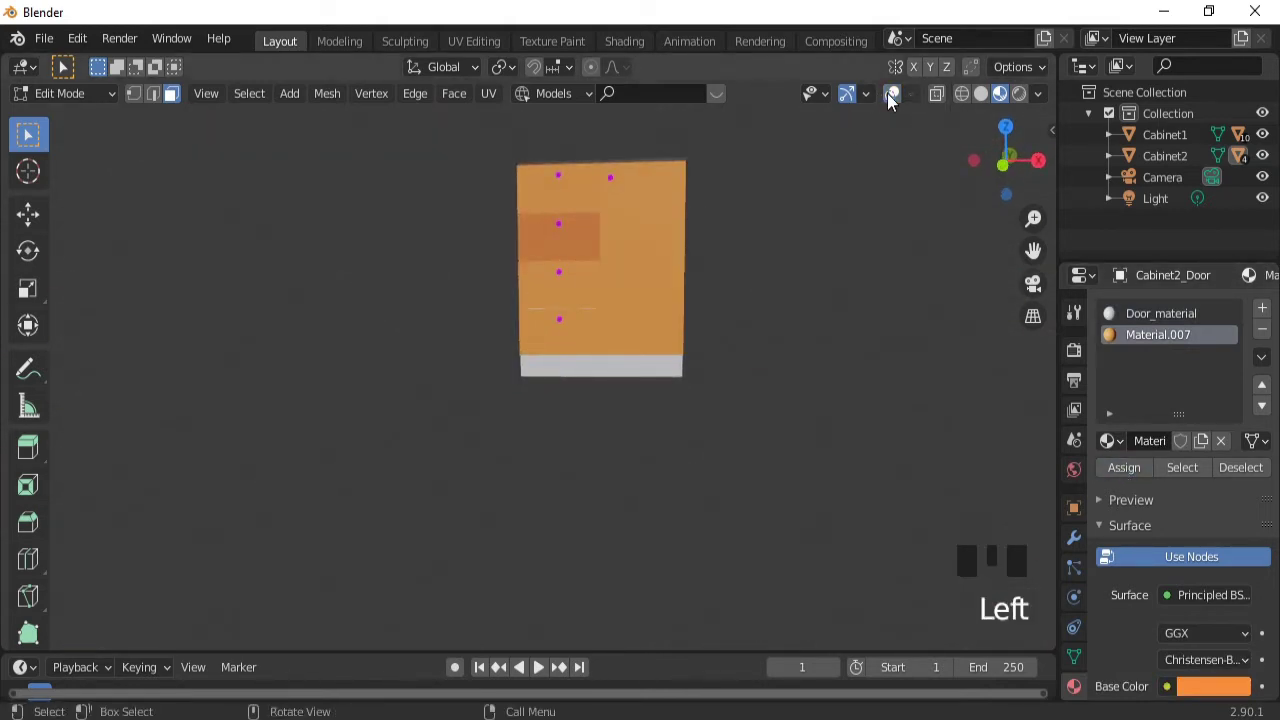
ctrl+middle_drag(674, 251, 653, 272)
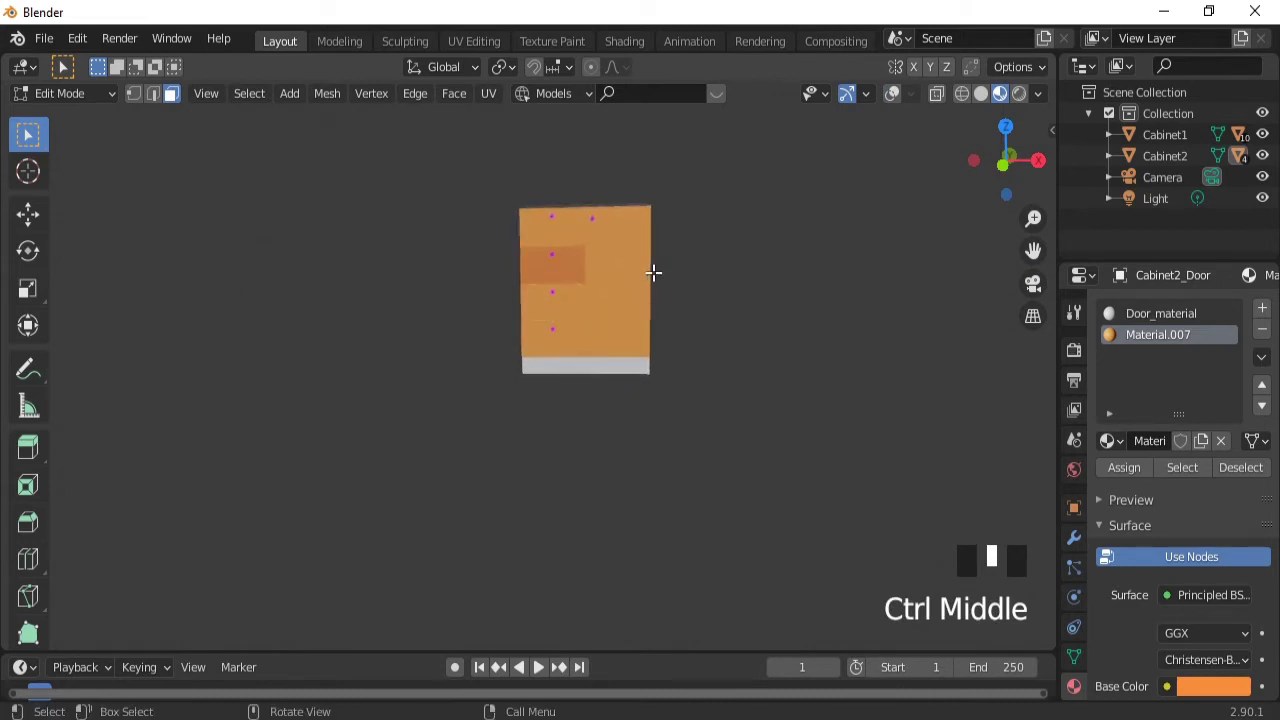
click(891, 94)
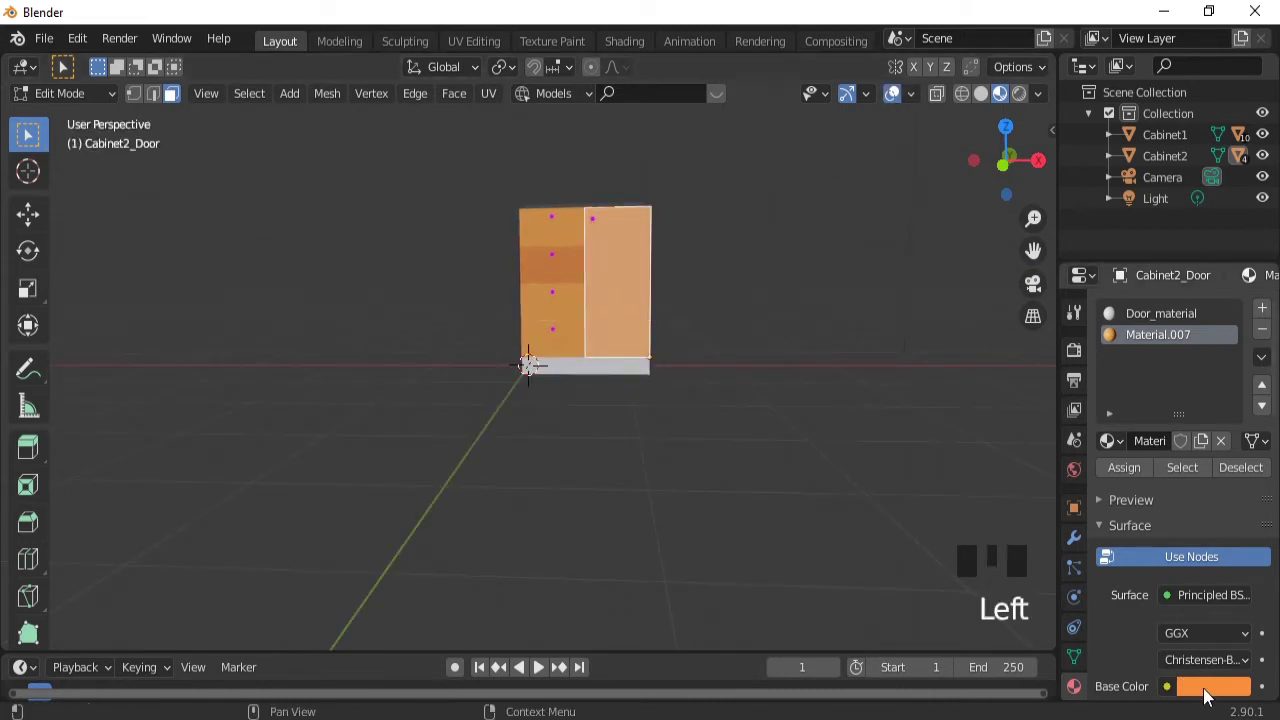
- Copy the door's orange base color and paste it into Material.003 of the darker second drawer, Drawer.002, in Edit Mode
key(ctrl+c)
key(ctrl+c)
key(ctrl+c)
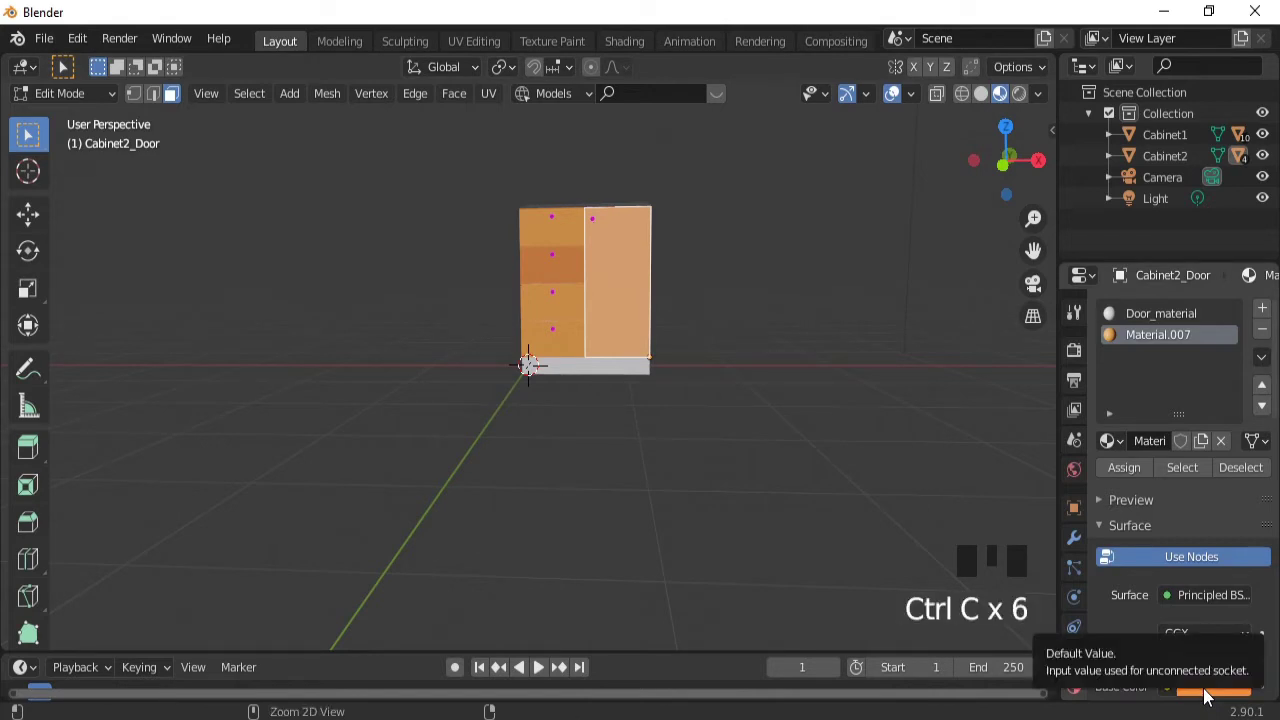
key(Tab)
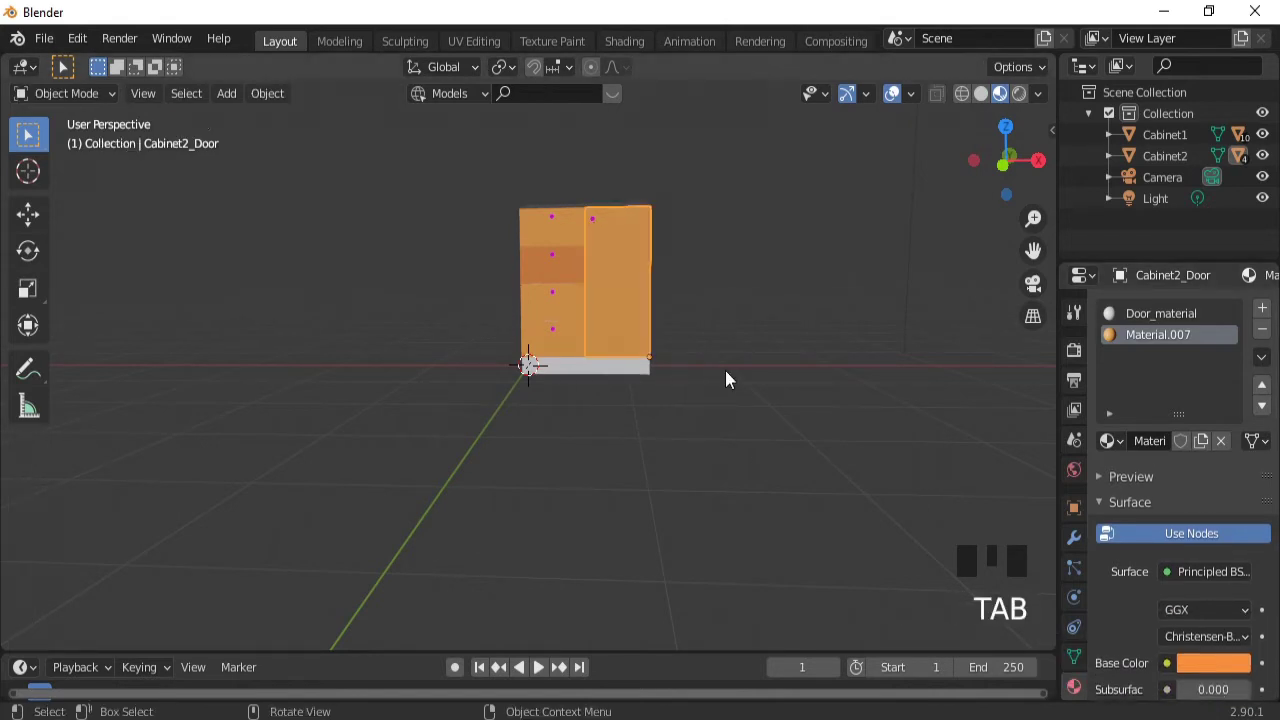
click(569, 267)
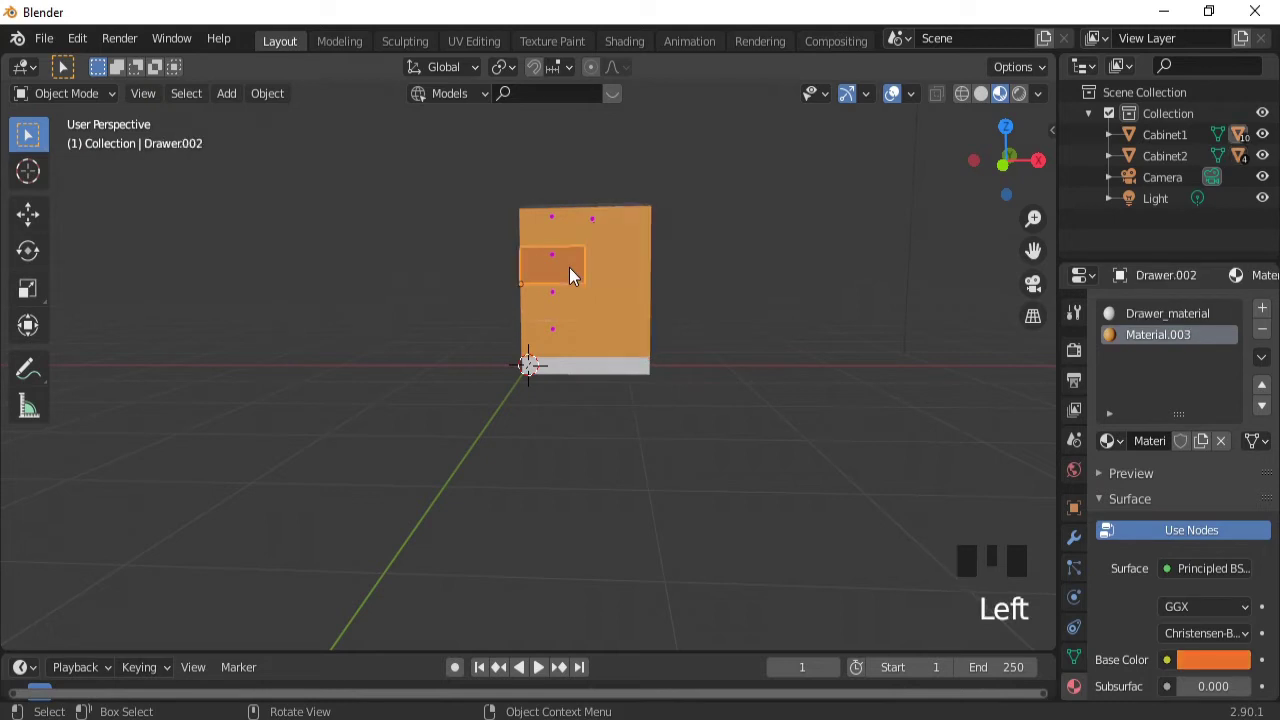
key(Tab)
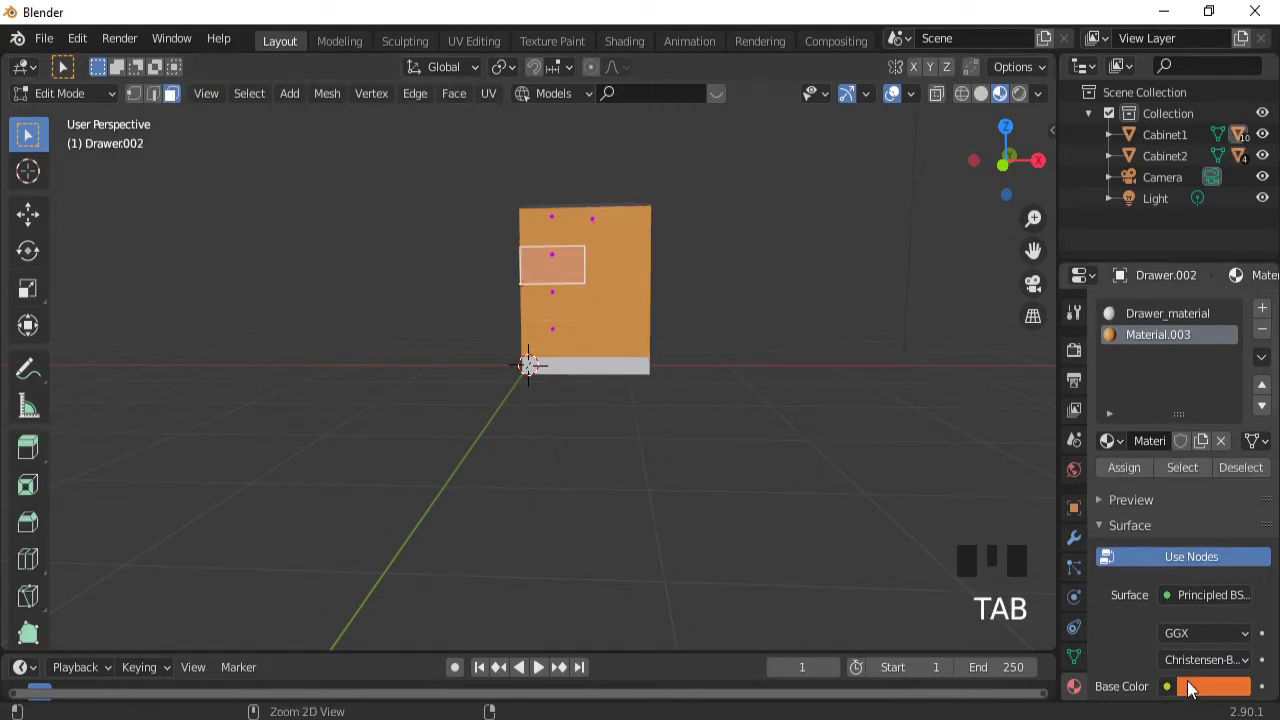
key(ctrl+v)
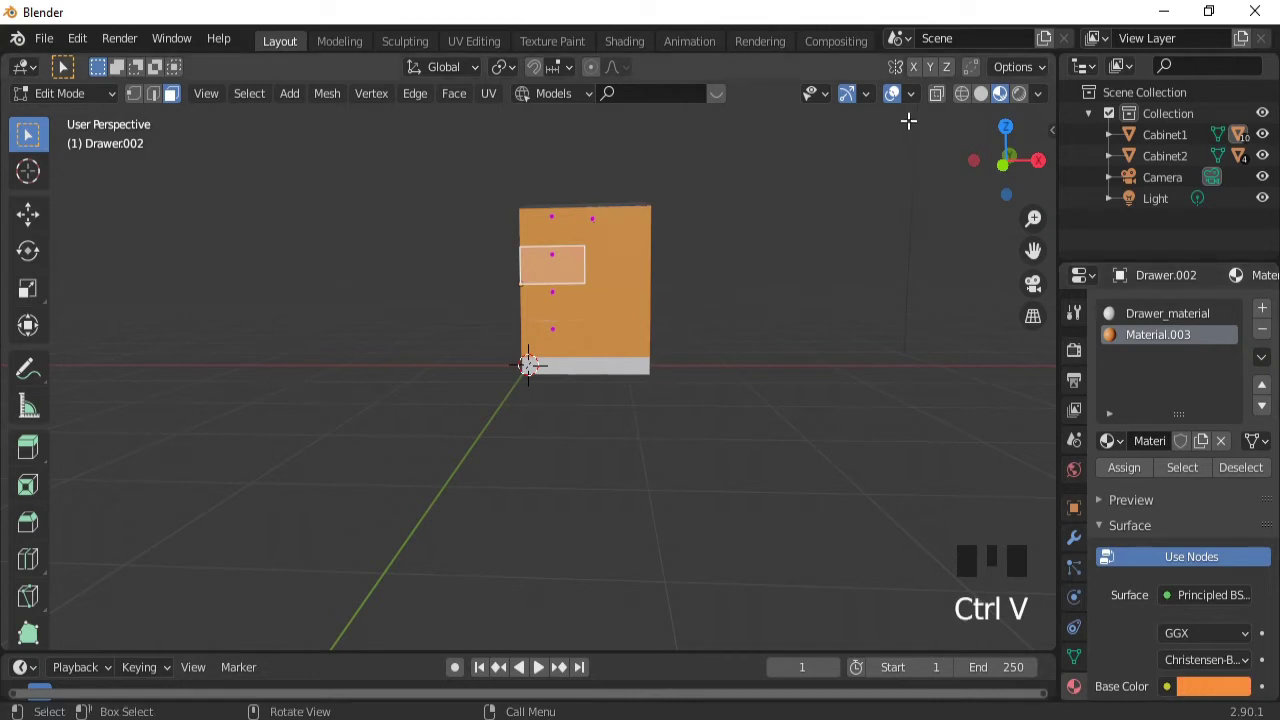
click(893, 93)
click(893, 93)
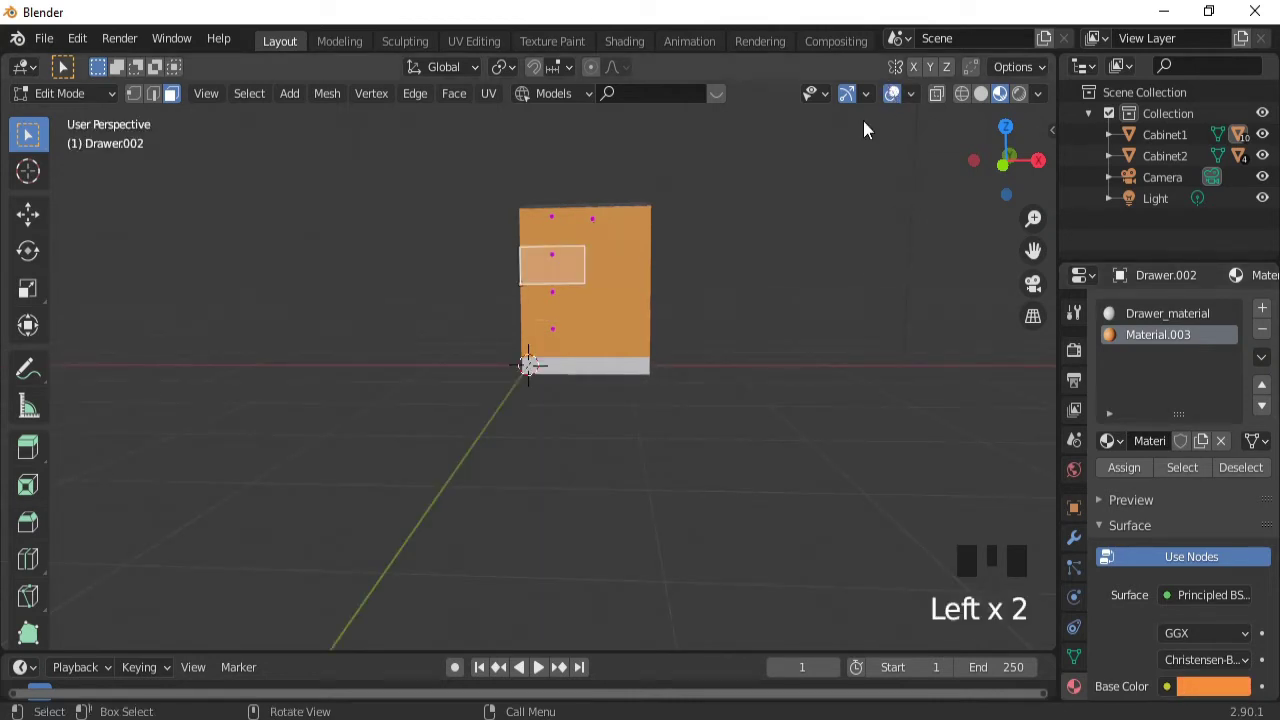
- Enter Edit Mode on the lowest drawer's handle and create a new material in a second slot
ctrl+middle_drag(708, 374, 669, 277)
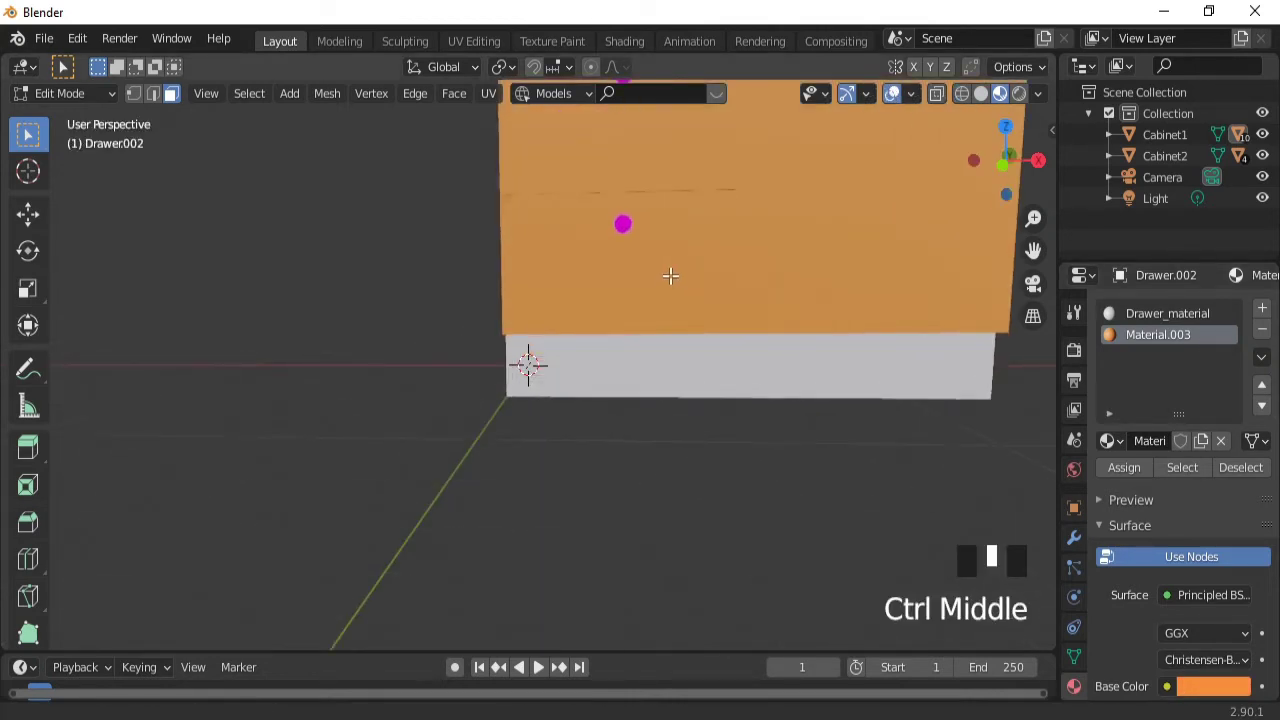
key(Tab)
click(632, 228)
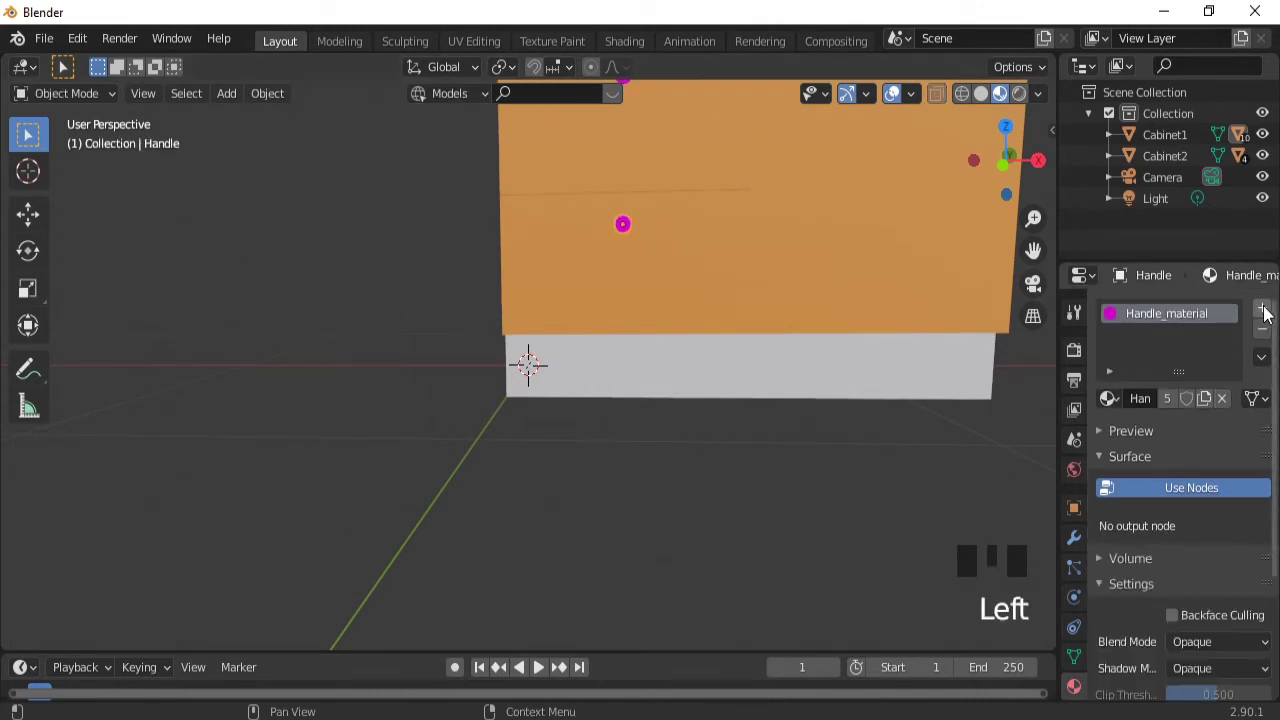
key(Tab)
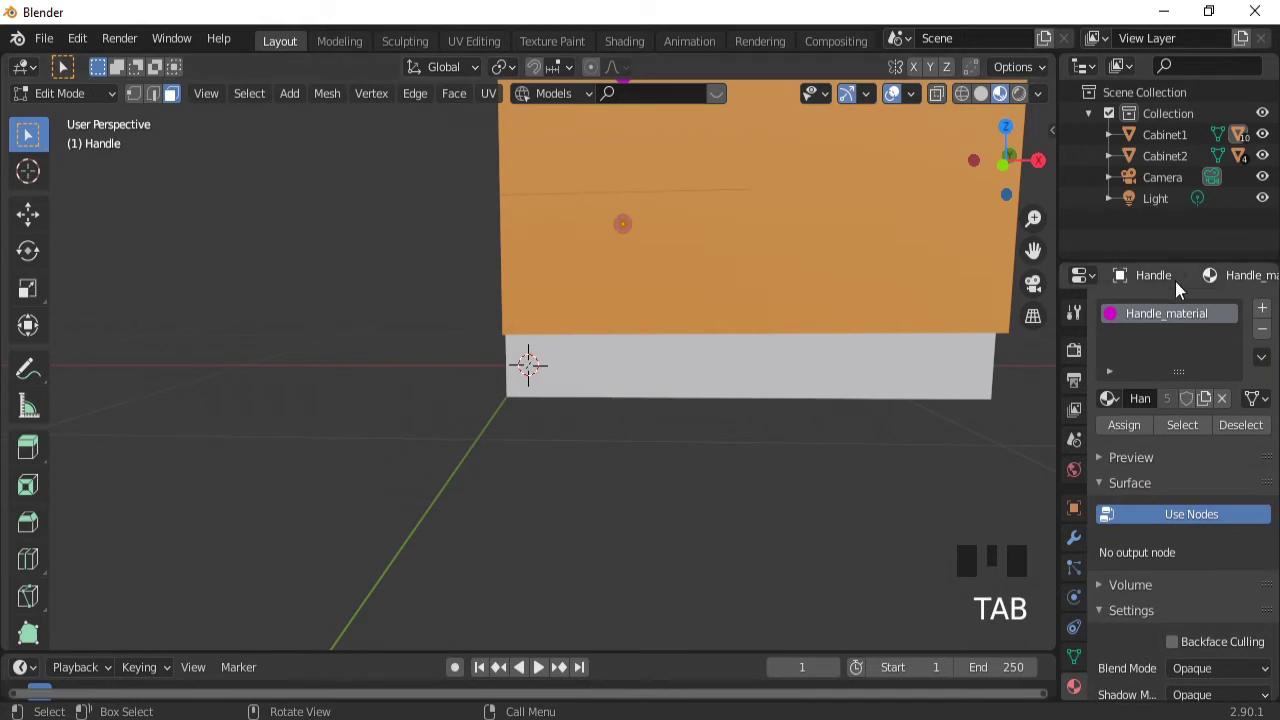
click(1272, 304)
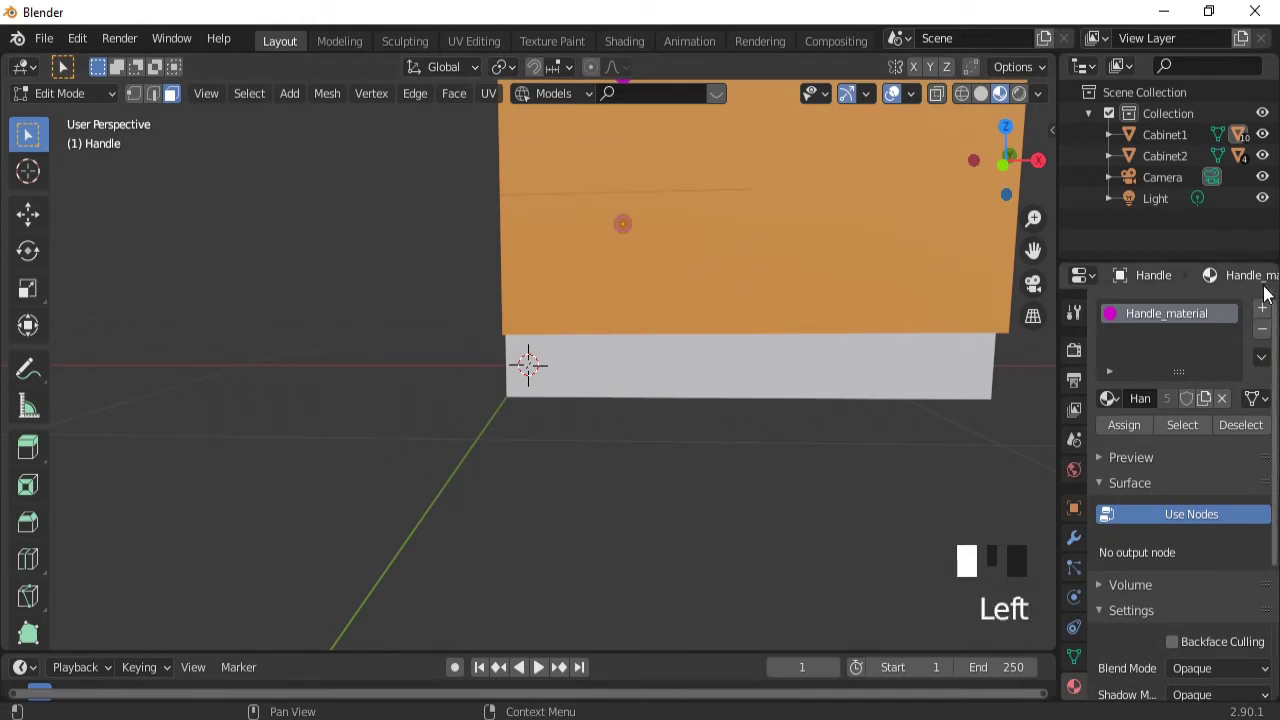
click(1261, 310)
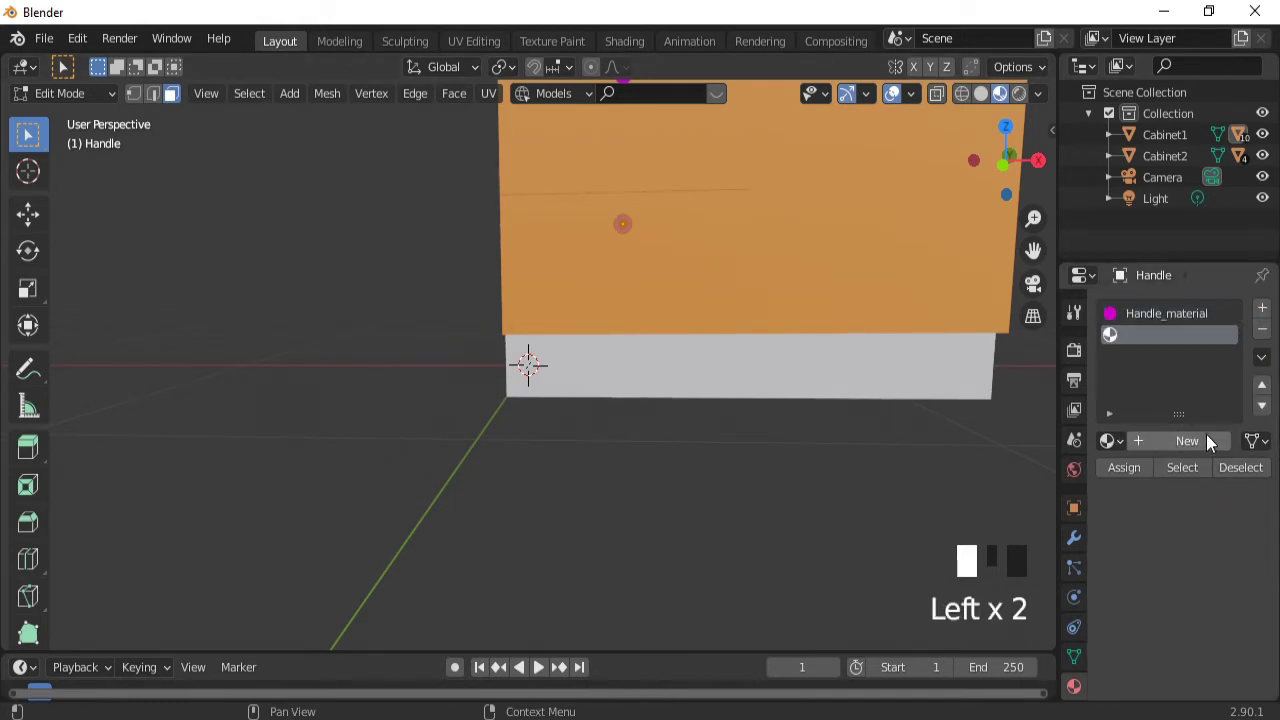
click(1207, 441)
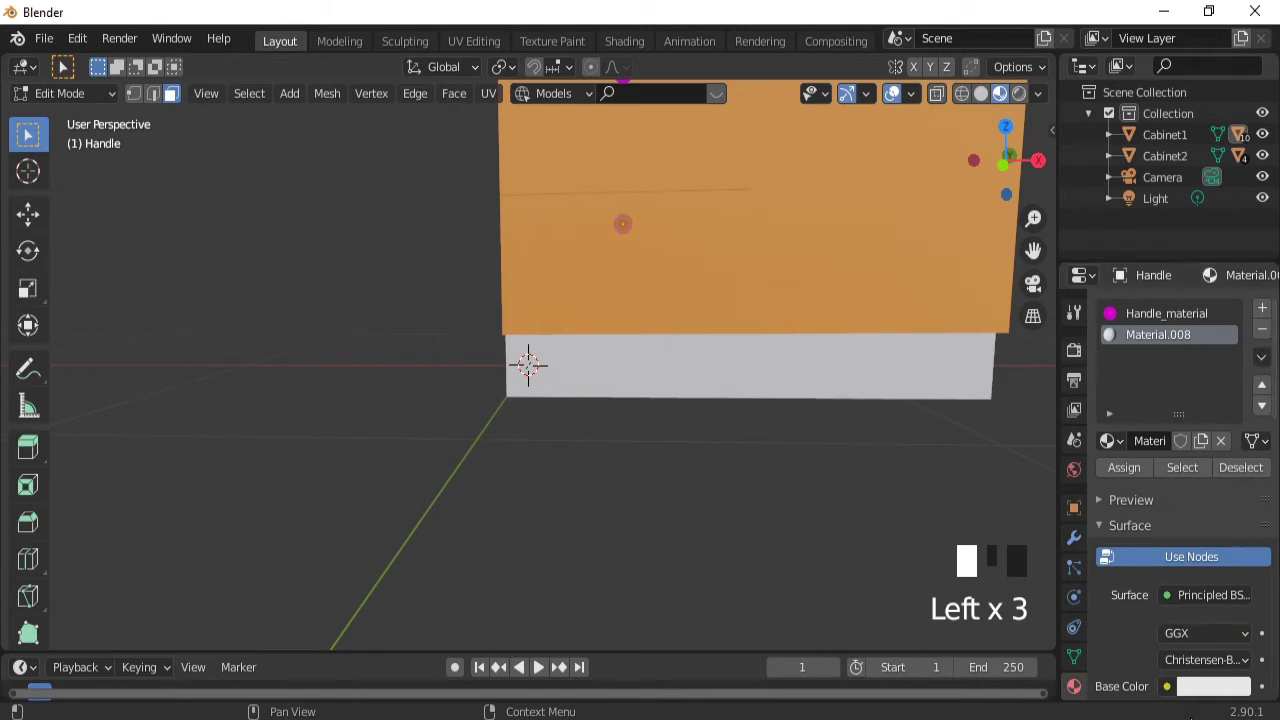
- Set the handle material's base color to black and its metallic value to 0.627, and reduce its roughness
click(1220, 686)
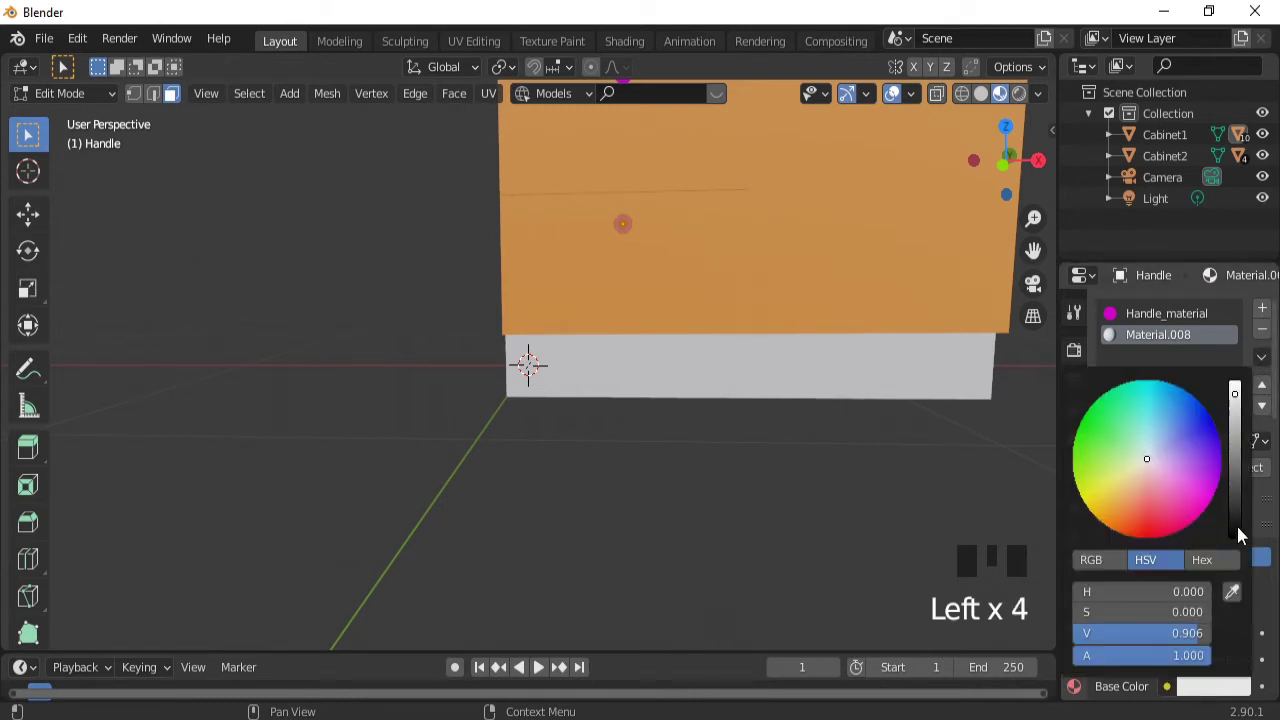
drag(1235, 522, 1237, 536)
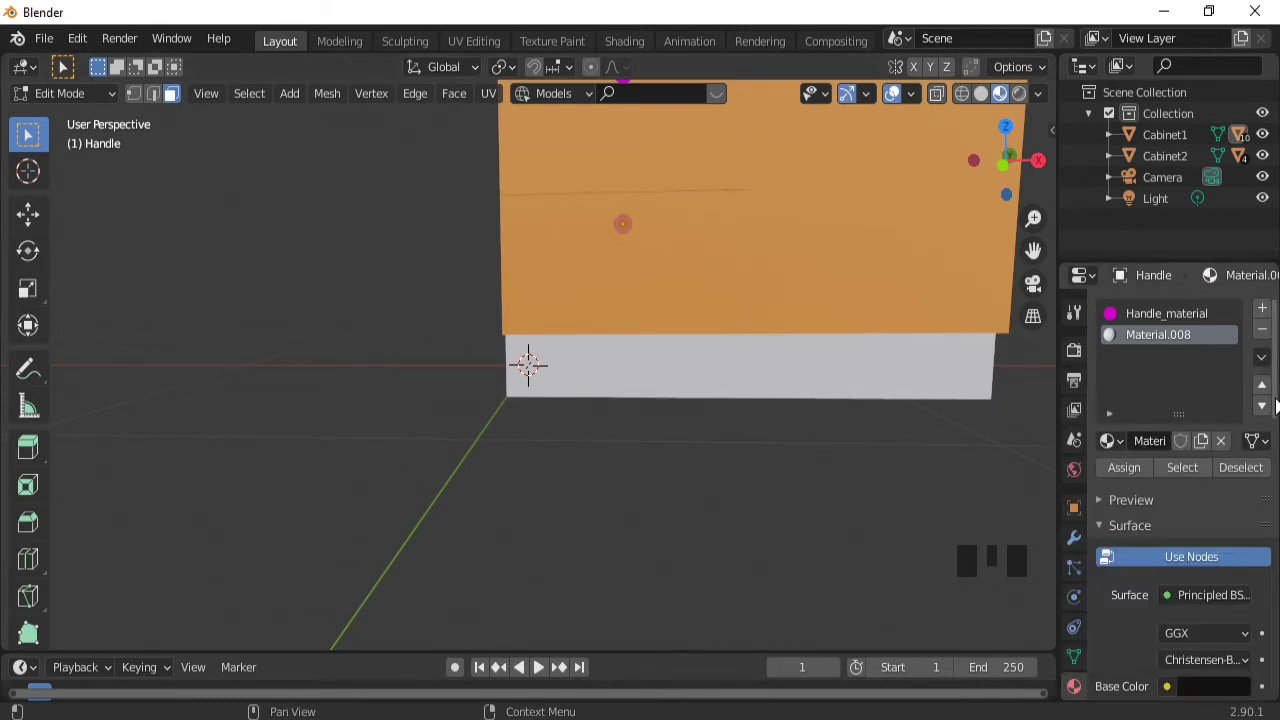
scroll(1196, 474, down, 8)
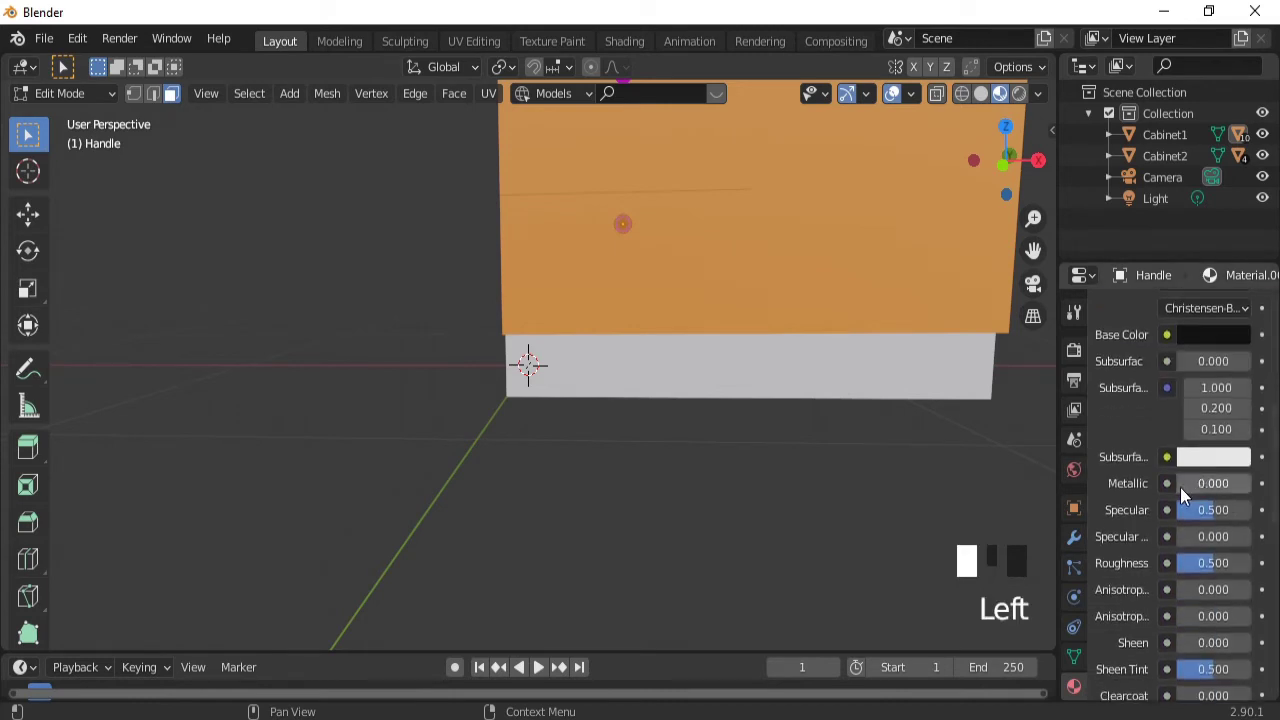
drag(1180, 487, 1216, 487)
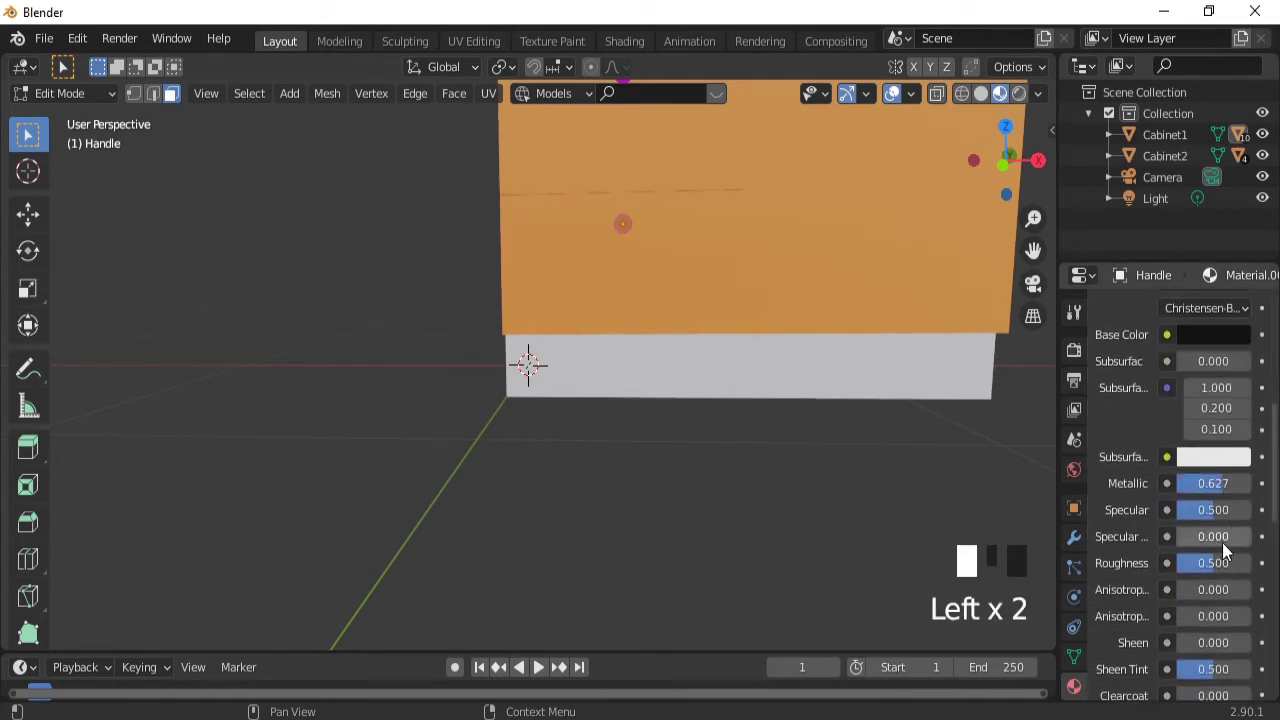
drag(1209, 562, 1201, 562)
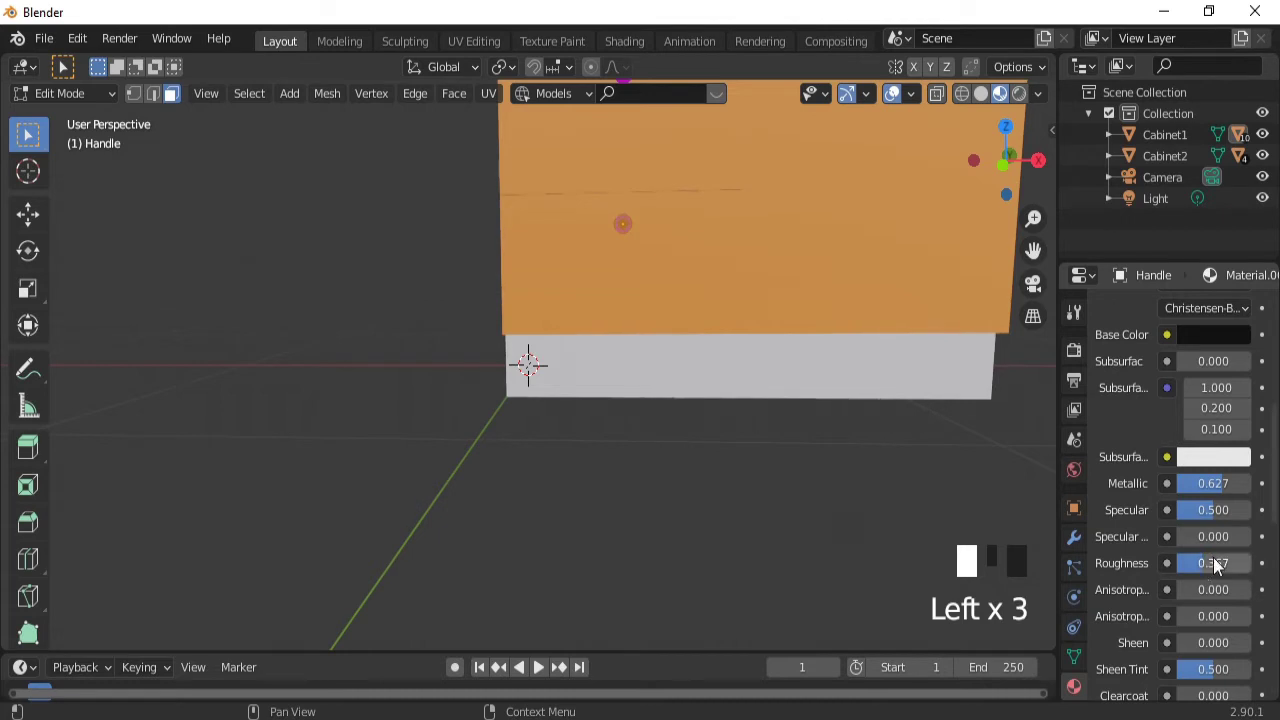
- Assign the black Material.008 to the lowest drawer's handle and check the cabinet front with the viewport overlays hidden
drag(1274, 464, 1274, 360)
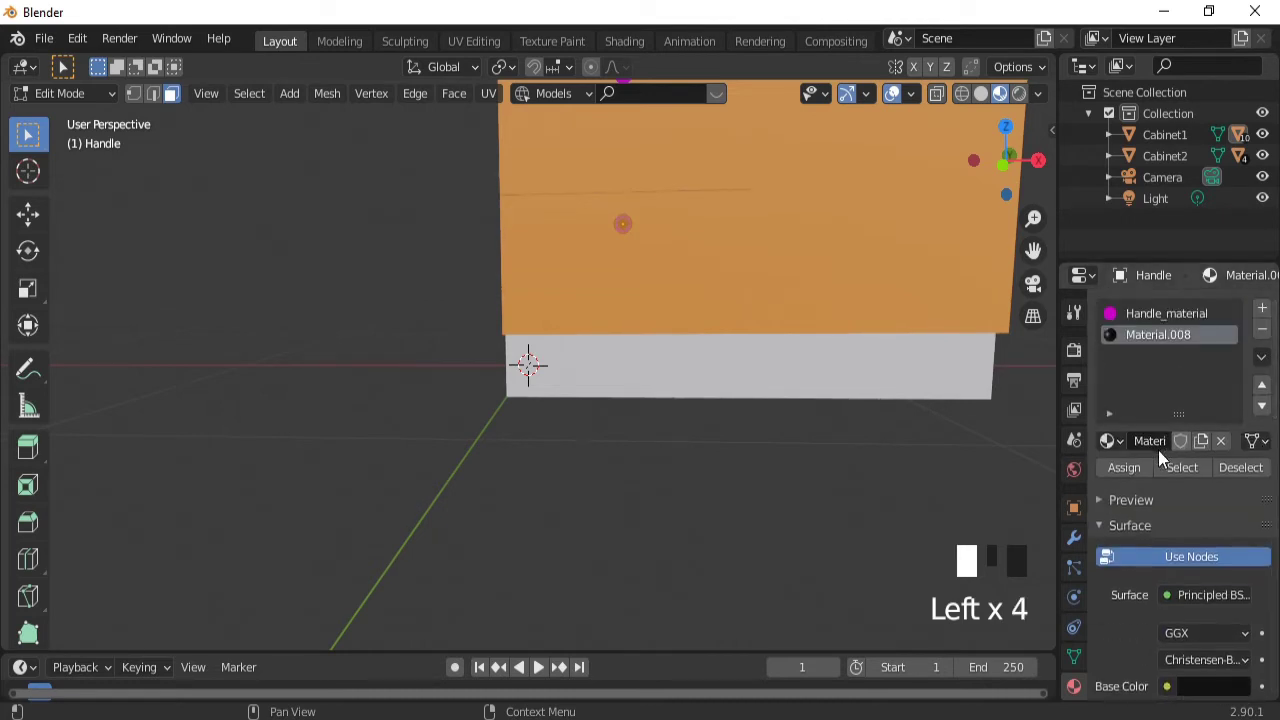
click(1126, 468)
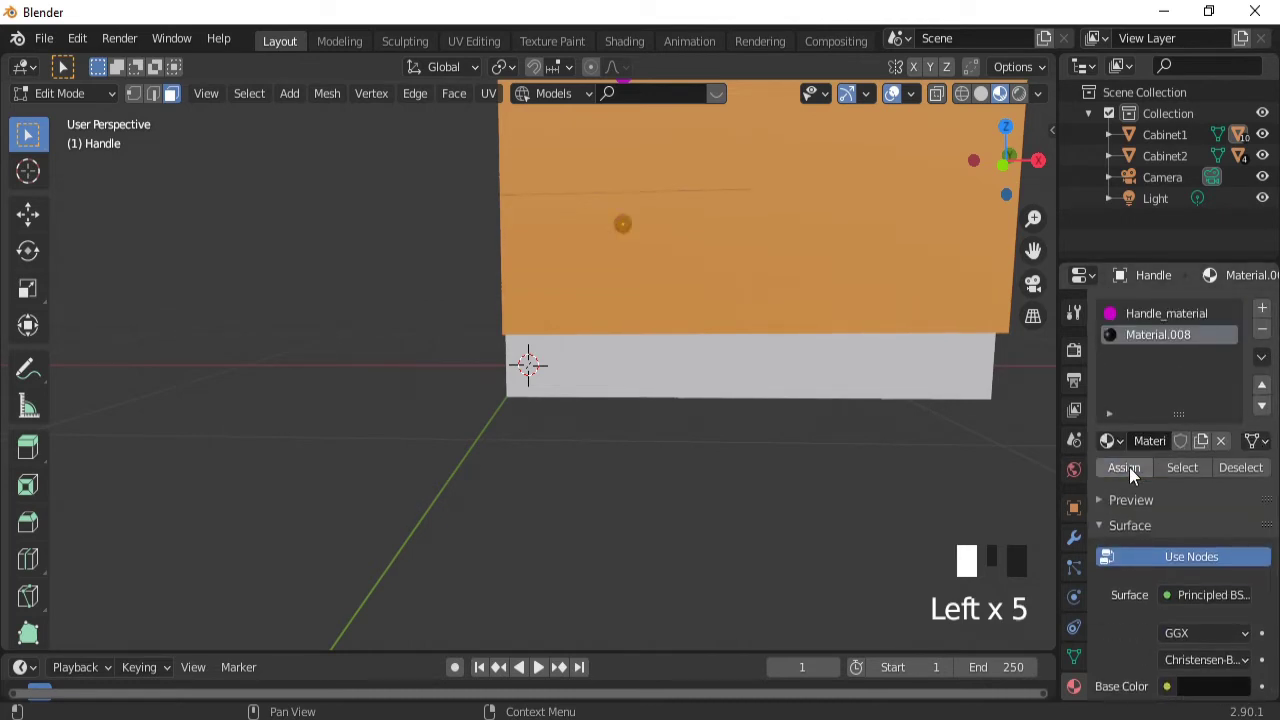
click(894, 93)
ctrl+middle_drag(751, 203, 705, 288)
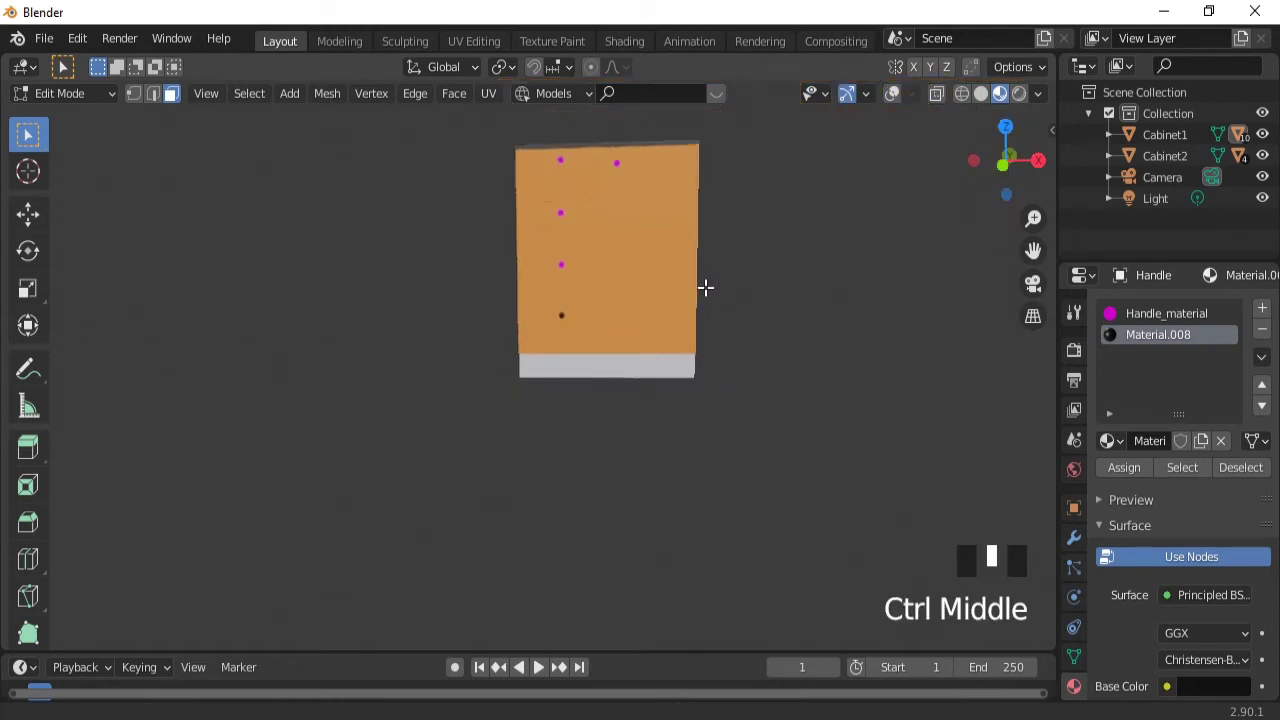
key(ctrl+KP_8)
key(ctrl+KP_8)
key(ctrl+KP_8)
key(ctrl+KP_8)
key(ctrl+KP_8)
key(ctrl+KP_8)
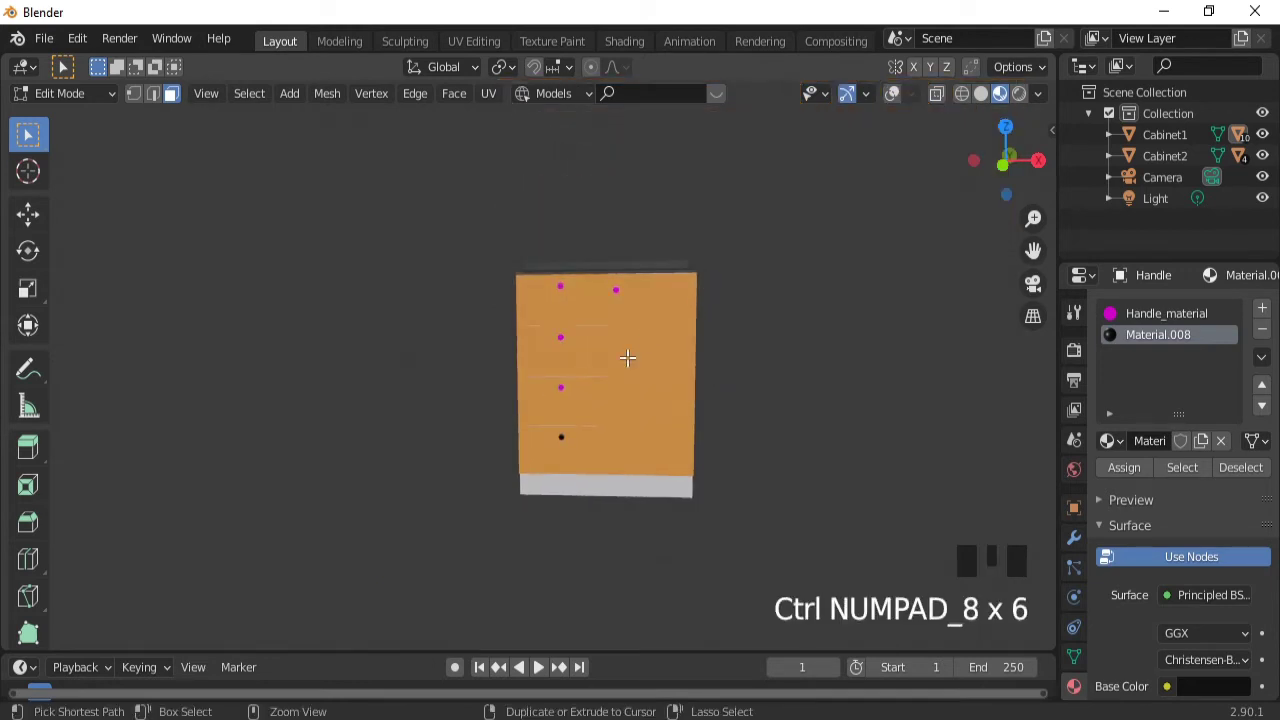
- Leave Edit Mode, restore the overlays, and enter Edit Mode on the three remaining drawer handles and the door handle together
key(Tab)
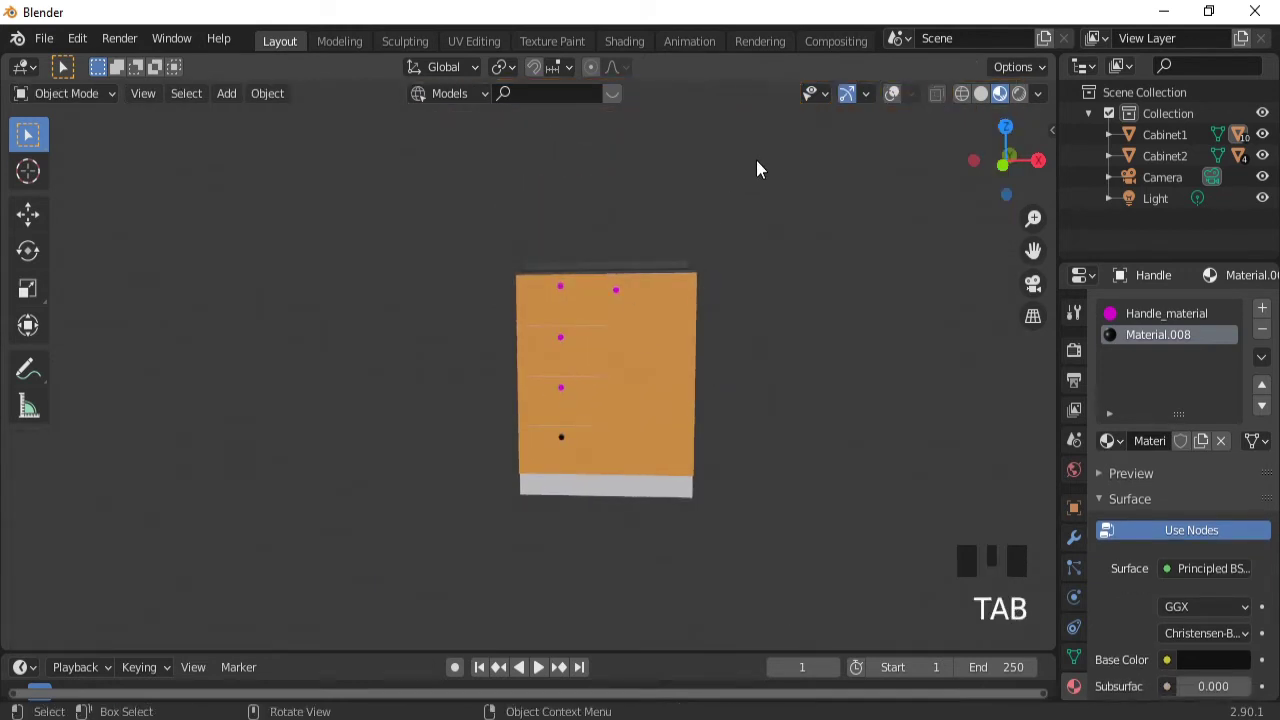
click(891, 94)
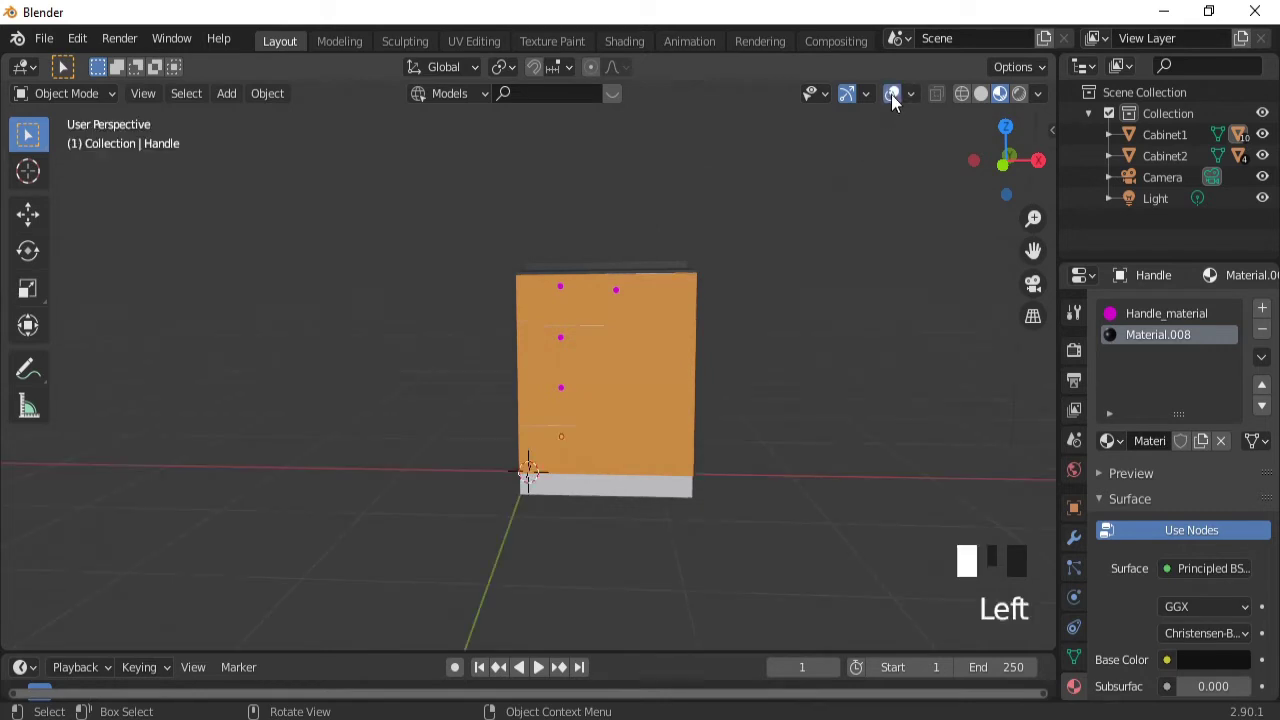
click(562, 390)
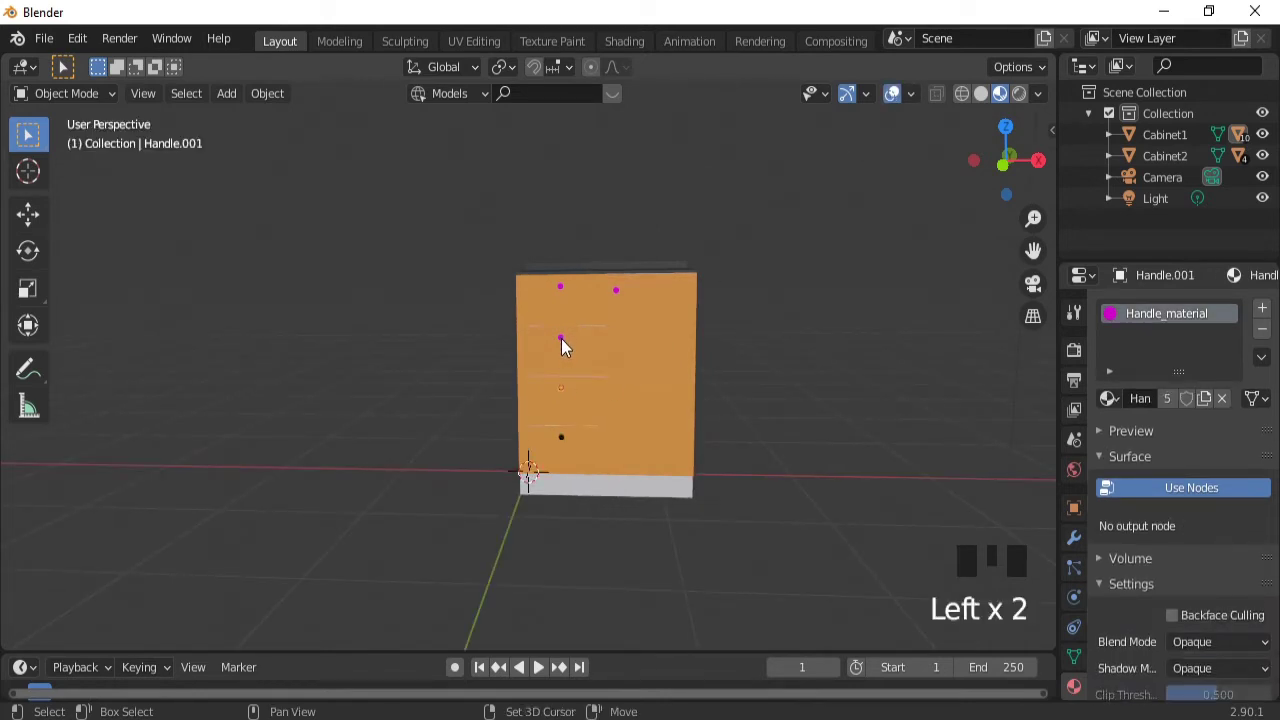
shift+click(561, 338)
shift+click(560, 288)
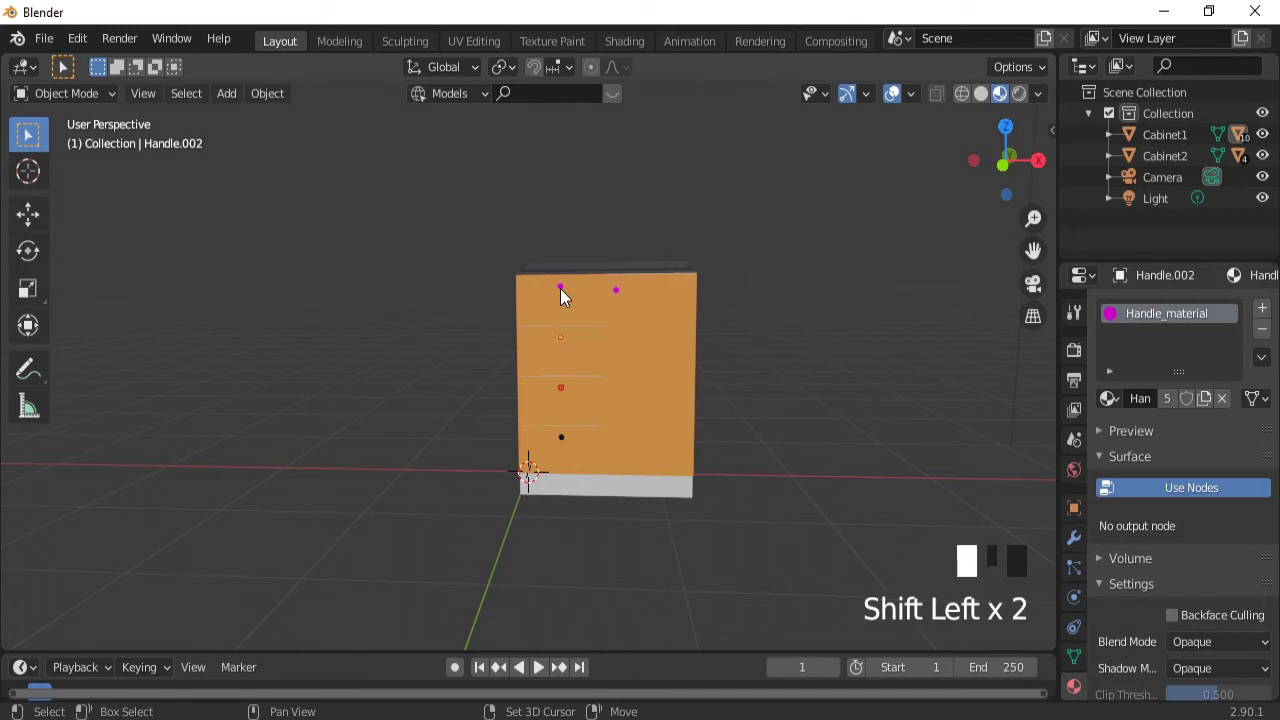
shift+click(614, 292)
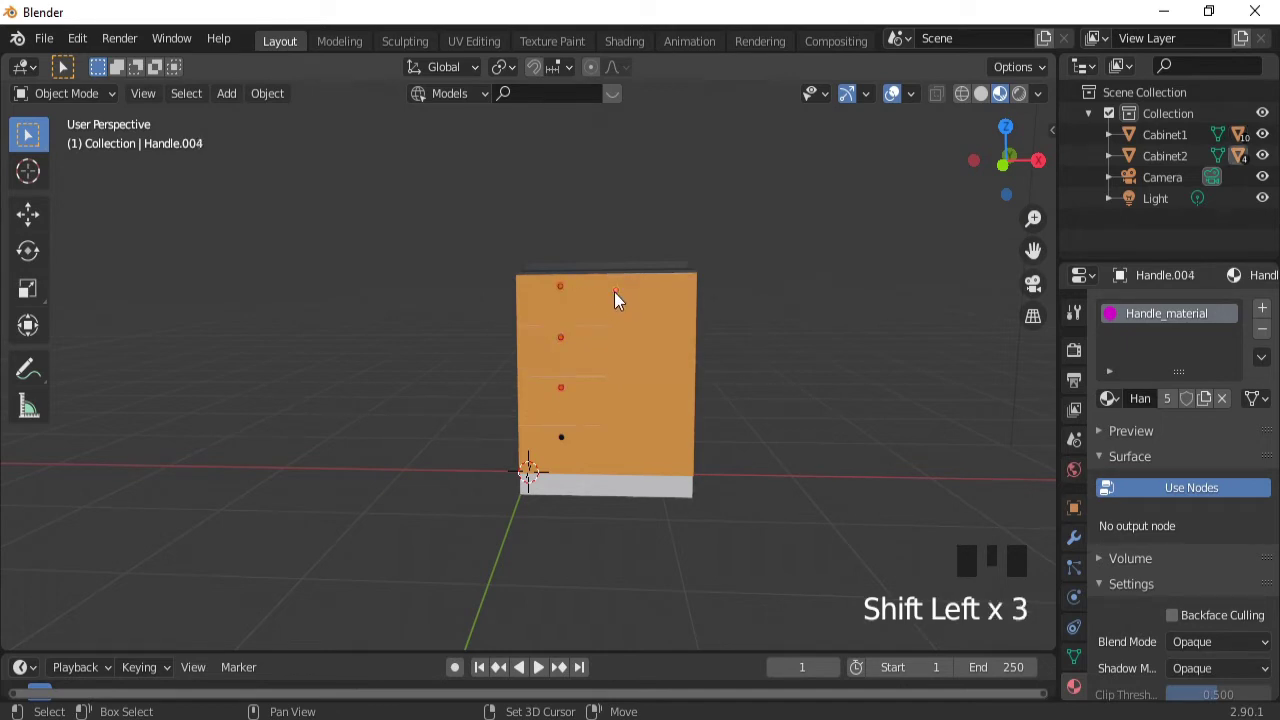
key(Tab)
- Create a new material in a second slot for the door handle and set its base color to black
click(1262, 308)
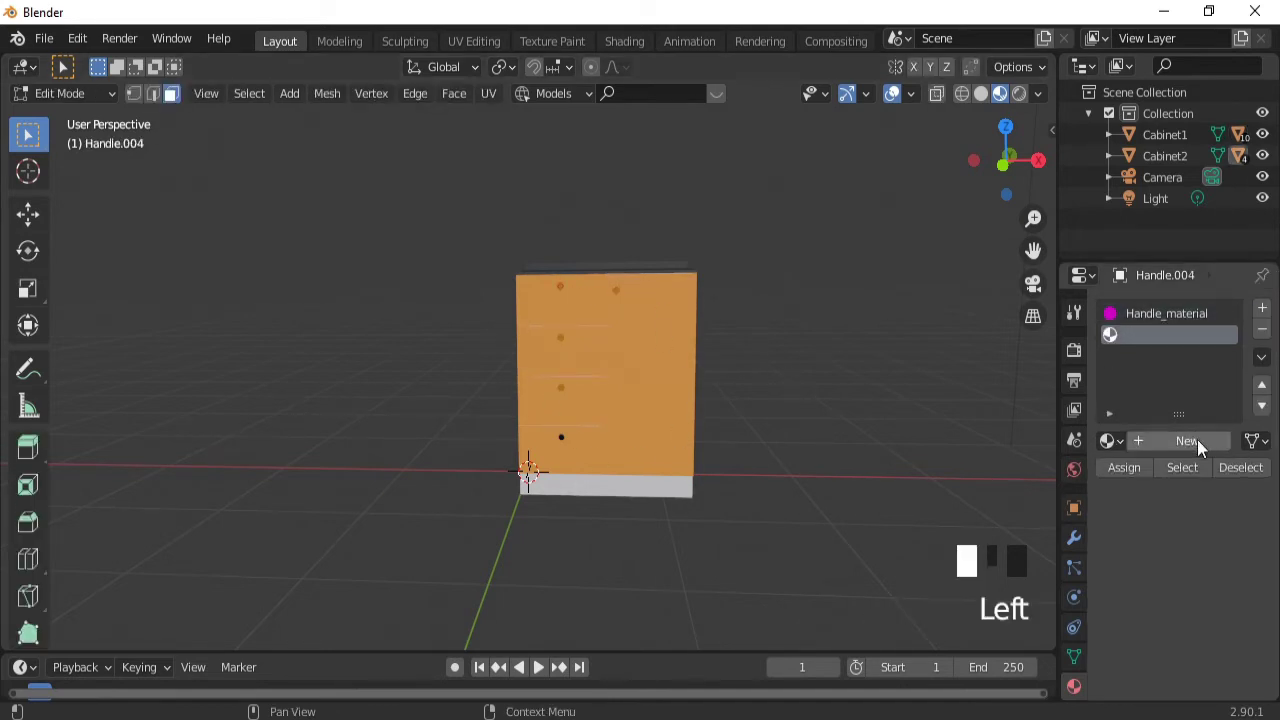
click(1197, 441)
click(1213, 686)
click(1233, 523)
- Raise the metallic value and reduce the roughness of Material.009, assign it to the door handle and leave Edit Mode
scroll(1180, 500, down, 8)
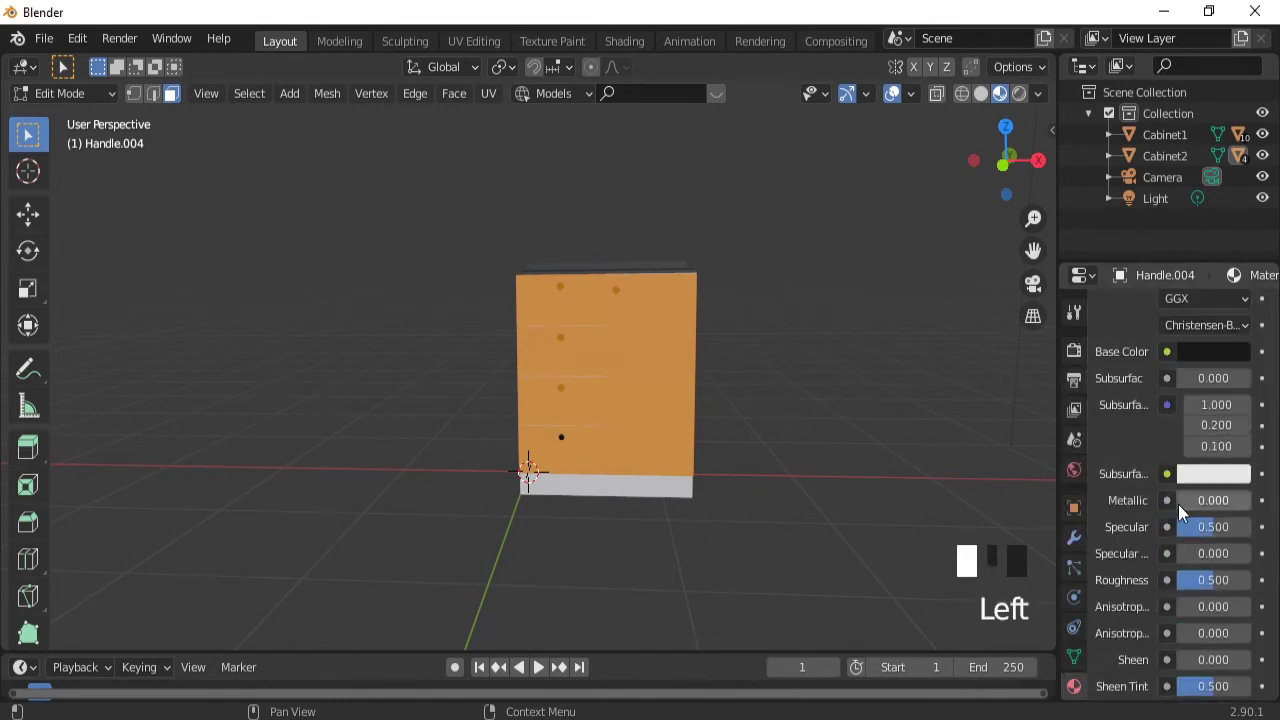
drag(1185, 500, 1228, 502)
drag(1225, 582, 1202, 582)
drag(1275, 470, 1275, 374)
click(1122, 468)
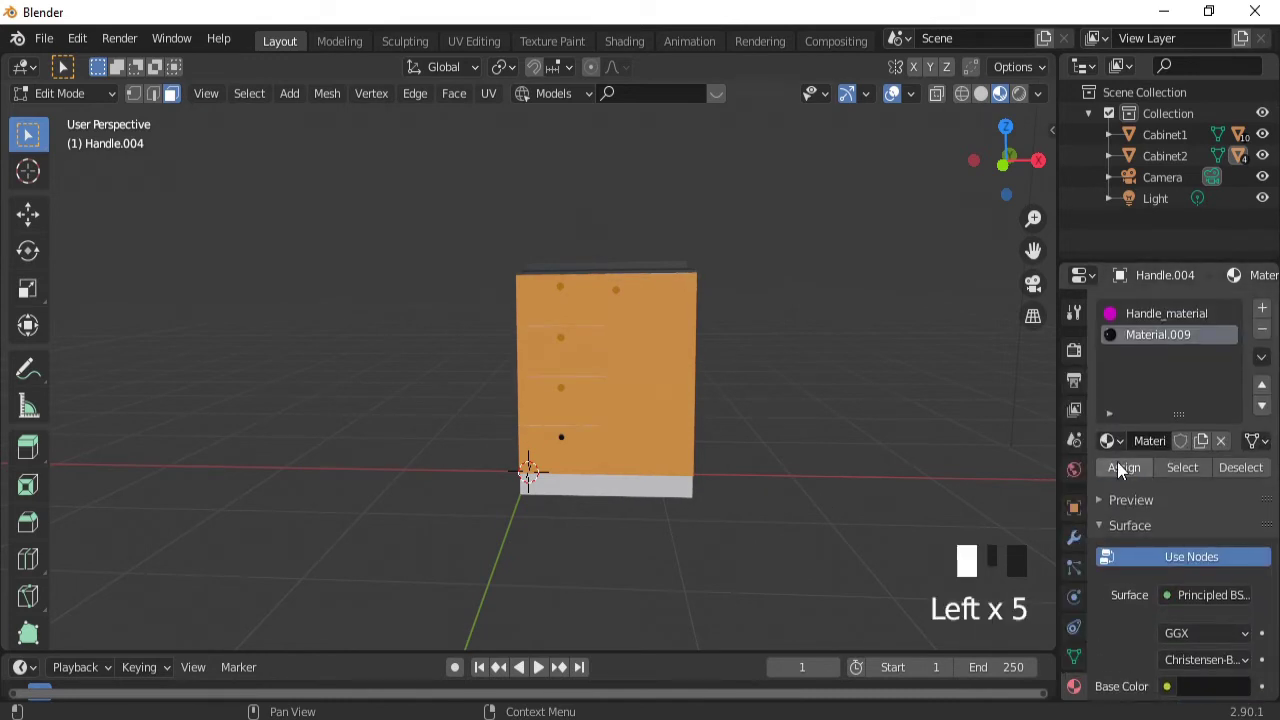
click(1122, 468)
click(893, 95)
key(Tab)
- Enter Edit Mode on the top drawer's handle and create a black material in a second slot
click(565, 310)
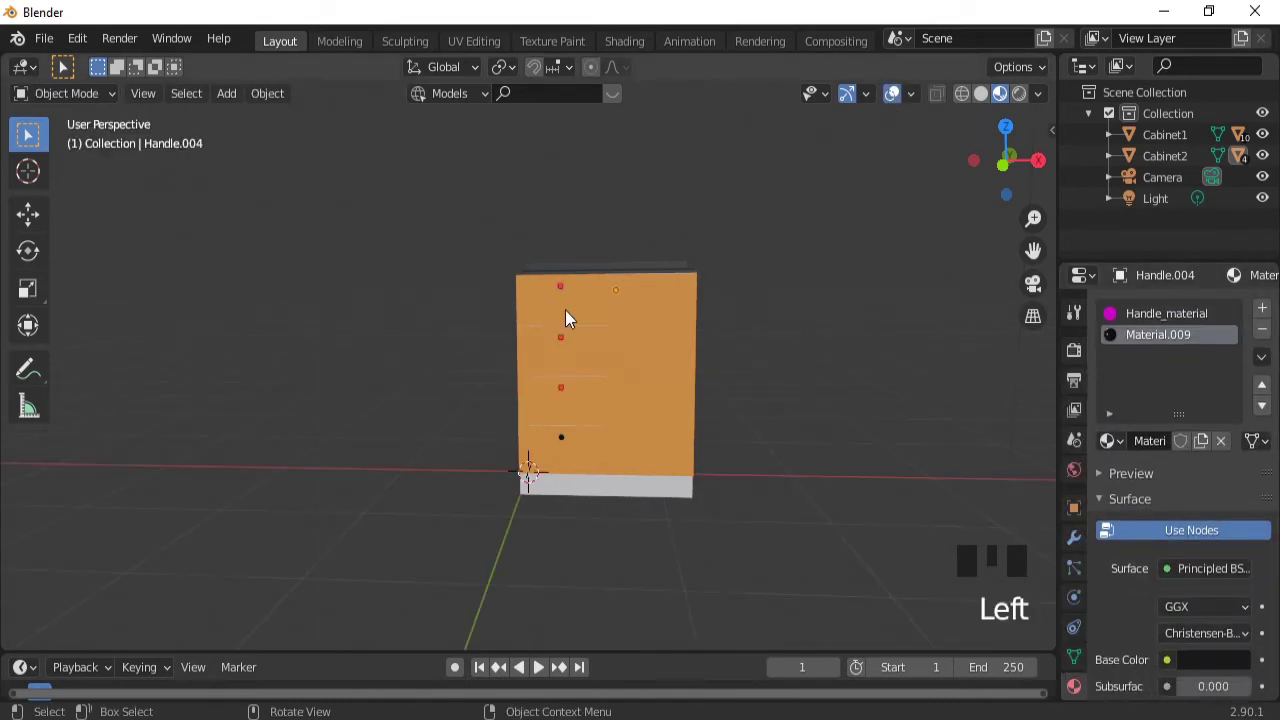
click(560, 287)
key(Tab)
click(1262, 307)
click(1179, 440)
click(1213, 686)
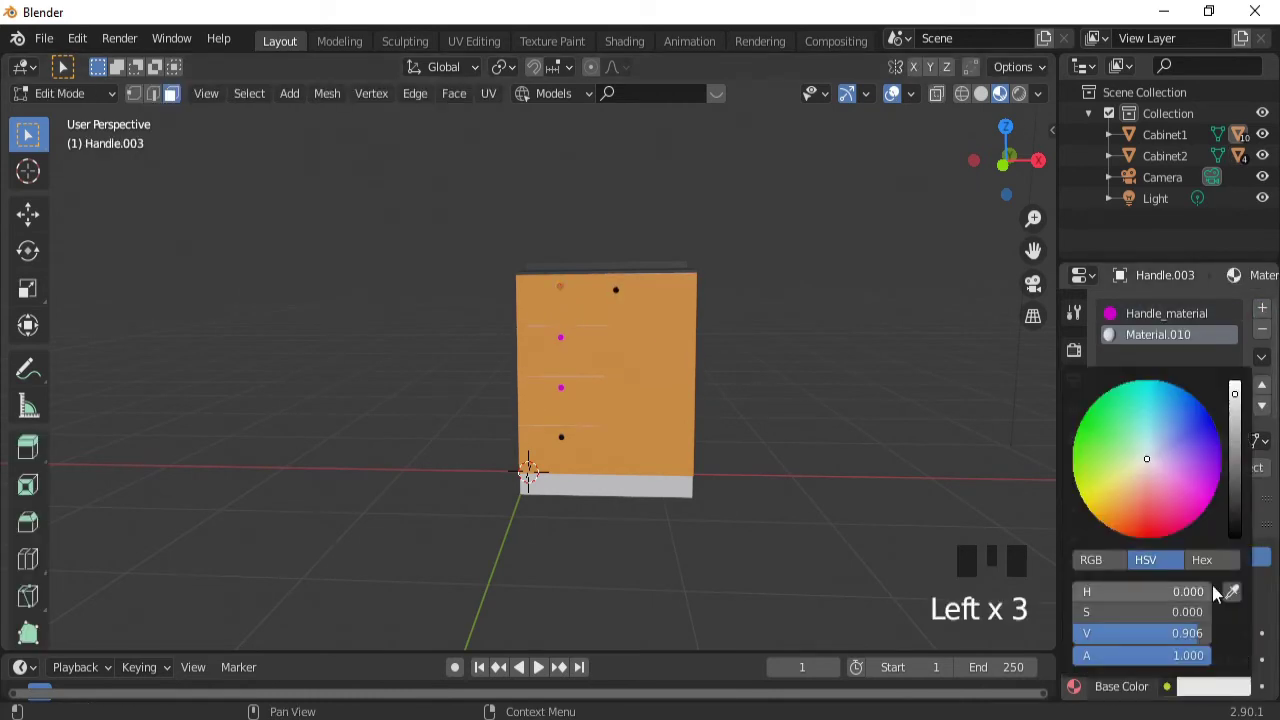
- Set the top drawer handle material's metallic value to 0.653, reduce its roughness, and assign it before leaving Edit Mode
scroll(1180, 450, down, 7)
drag(1195, 555, 1228, 556)
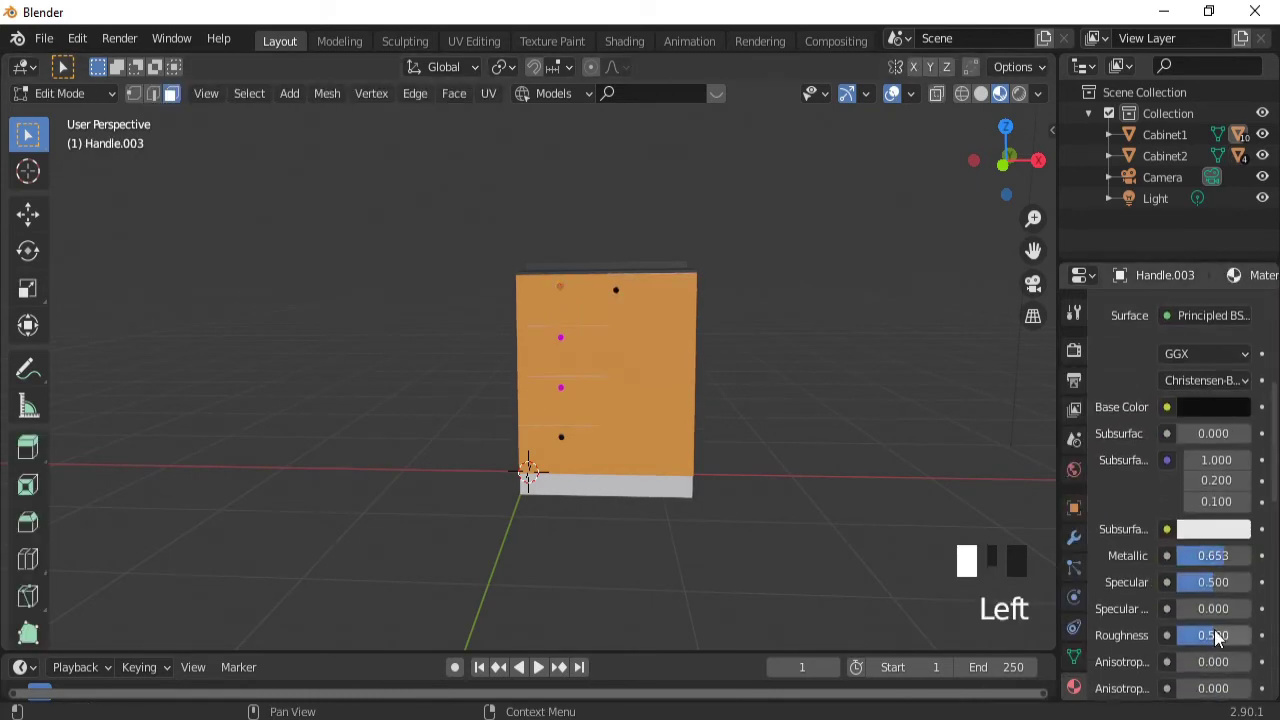
drag(1222, 636, 1200, 643)
scroll(1190, 500, up, 7)
key(Tab)
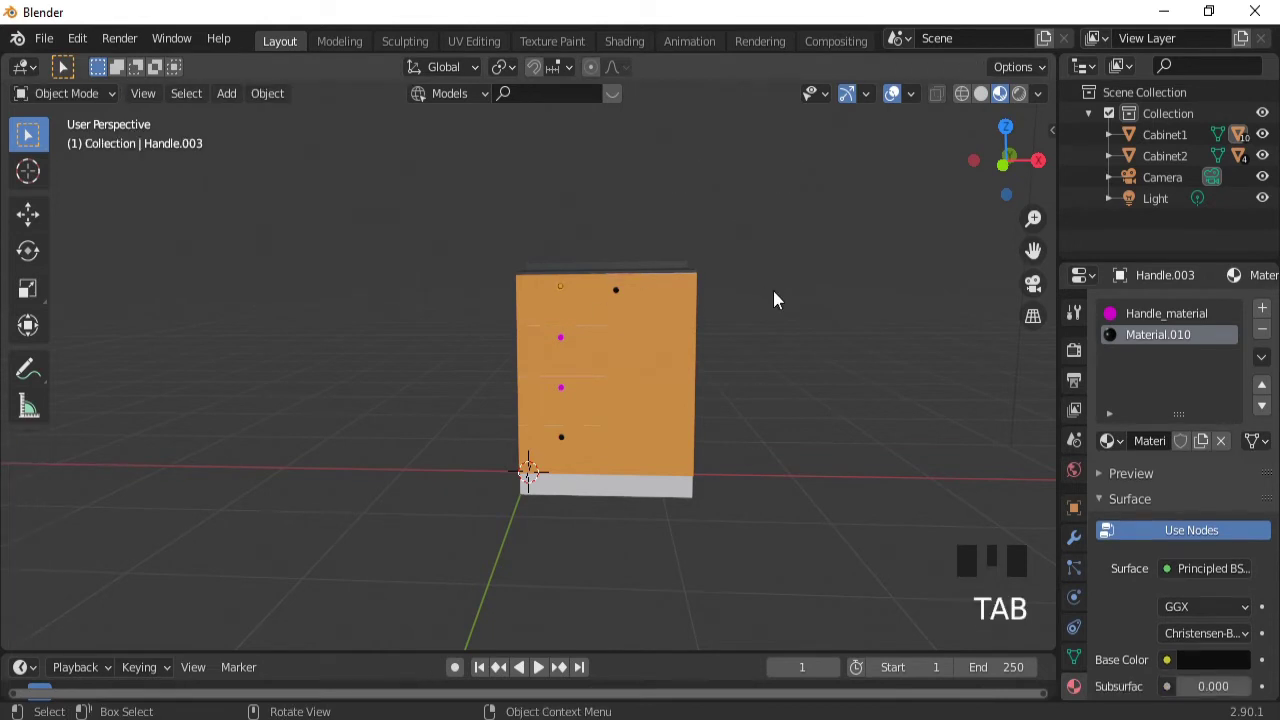
- Enter Edit Mode on the second drawer's handle and add a new material with a black base color in a second slot
click(558, 345)
key(Tab)
click(1262, 307)
click(1179, 400)
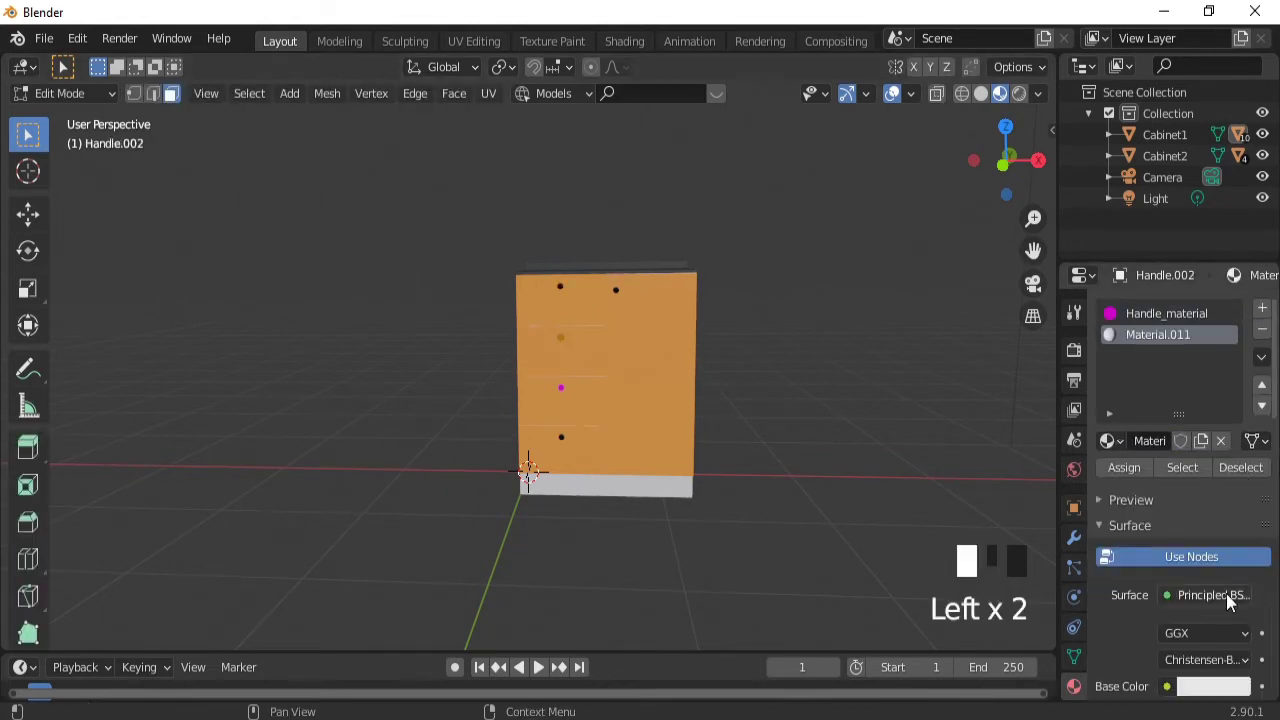
click(1213, 686)
click(1234, 533)
- Raise the metallic value of Material.011, assign it to the second drawer's handle and return to Object Mode
scroll(1170, 500, down, 7)
drag(1200, 518, 1213, 518)
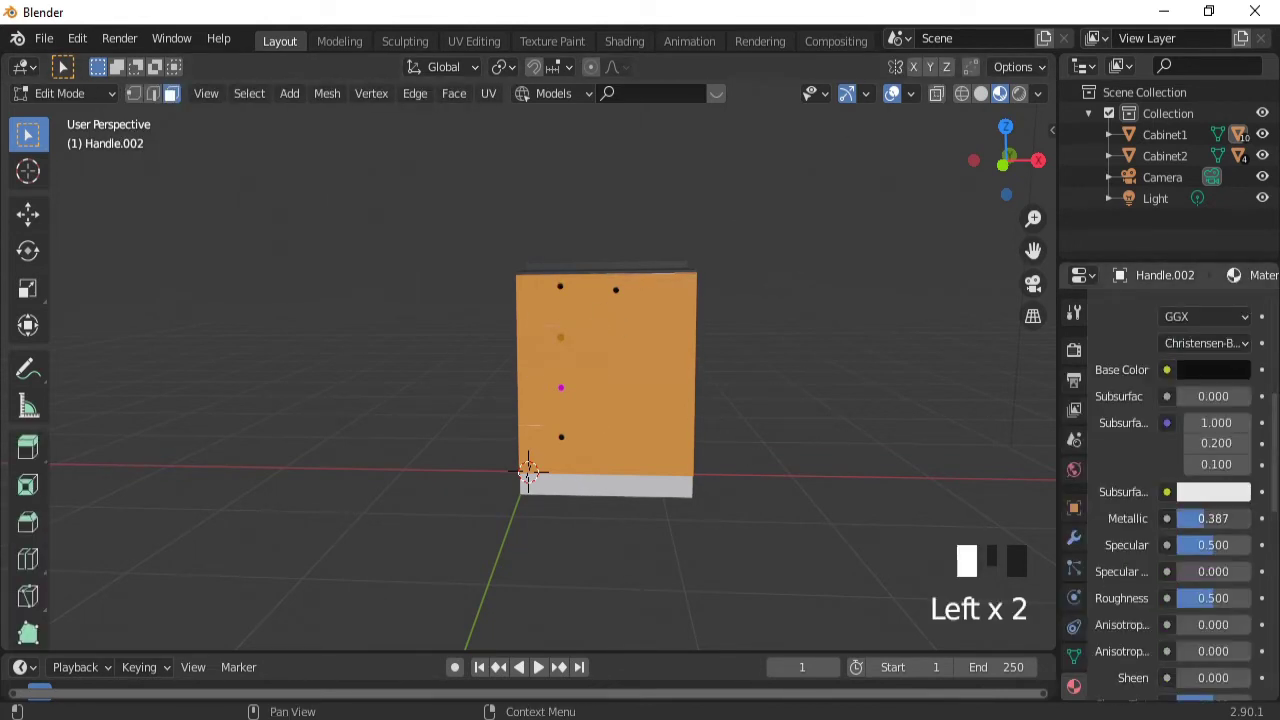
scroll(1123, 468, up, 7)
key(Tab)
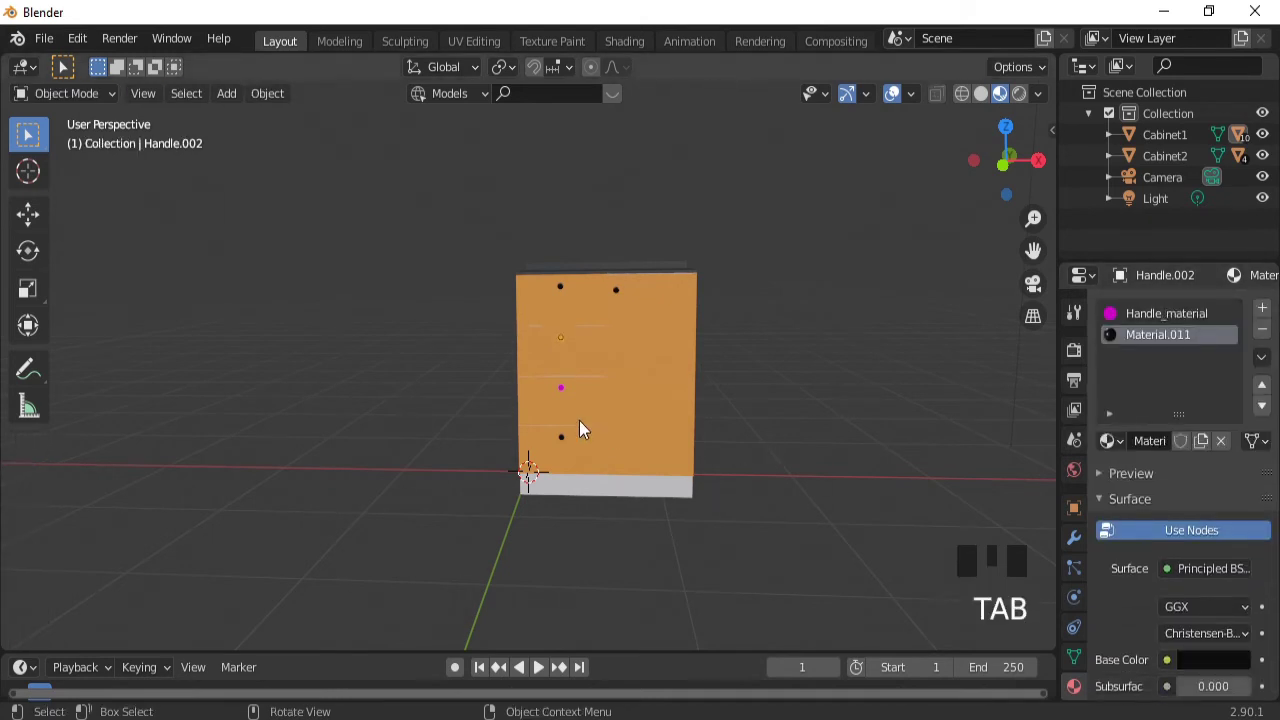
- Enter Edit Mode on the third drawer's handle and create a second-slot material with a black base color
click(561, 387)
key(Tab)
click(1262, 307)
click(1179, 400)
drag(1275, 400, 1275, 470)
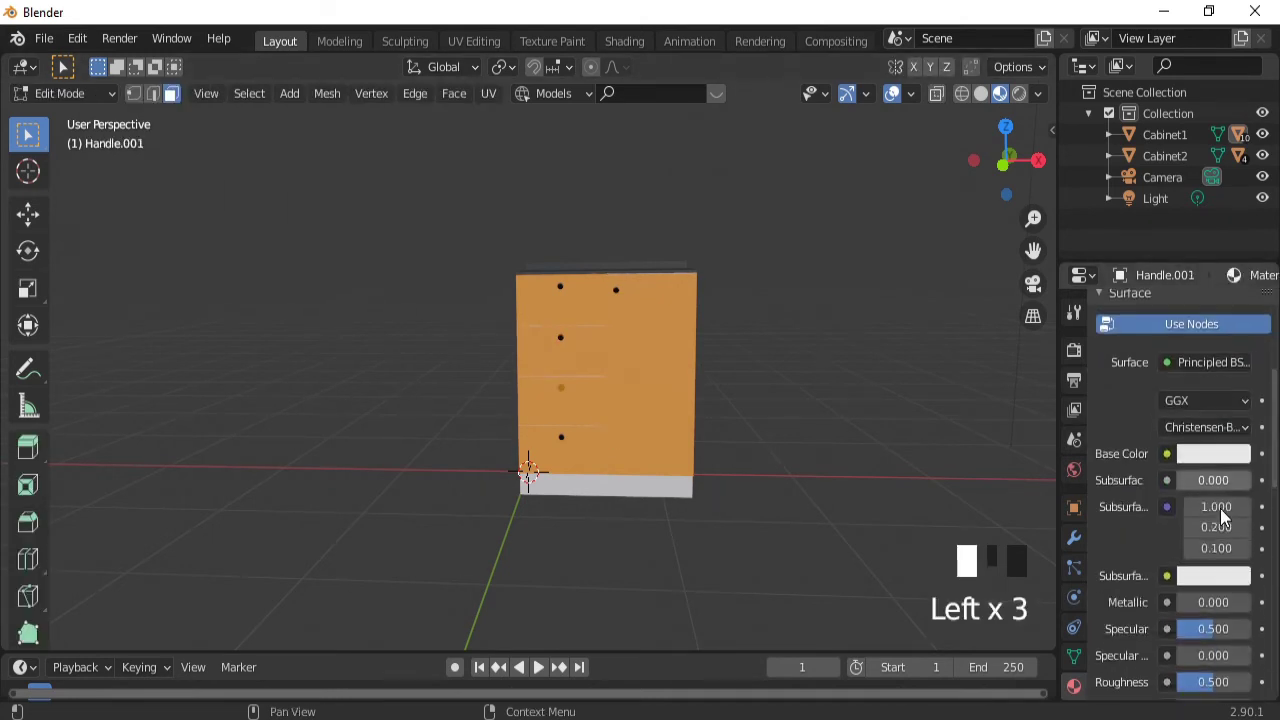
click(1213, 454)
click(1240, 298)
- Make Material.012 more metallic and slightly less rough, assign it to the third drawer's handle and leave Edit Mode
drag(1186, 602, 1228, 602)
drag(1213, 682, 1208, 682)
drag(1275, 428, 1275, 358)
click(1128, 466)
key(Tab)
- Switch the viewport to rendered shading and inspect the cabinet's front and side
middle_drag(788, 413, 763, 334)
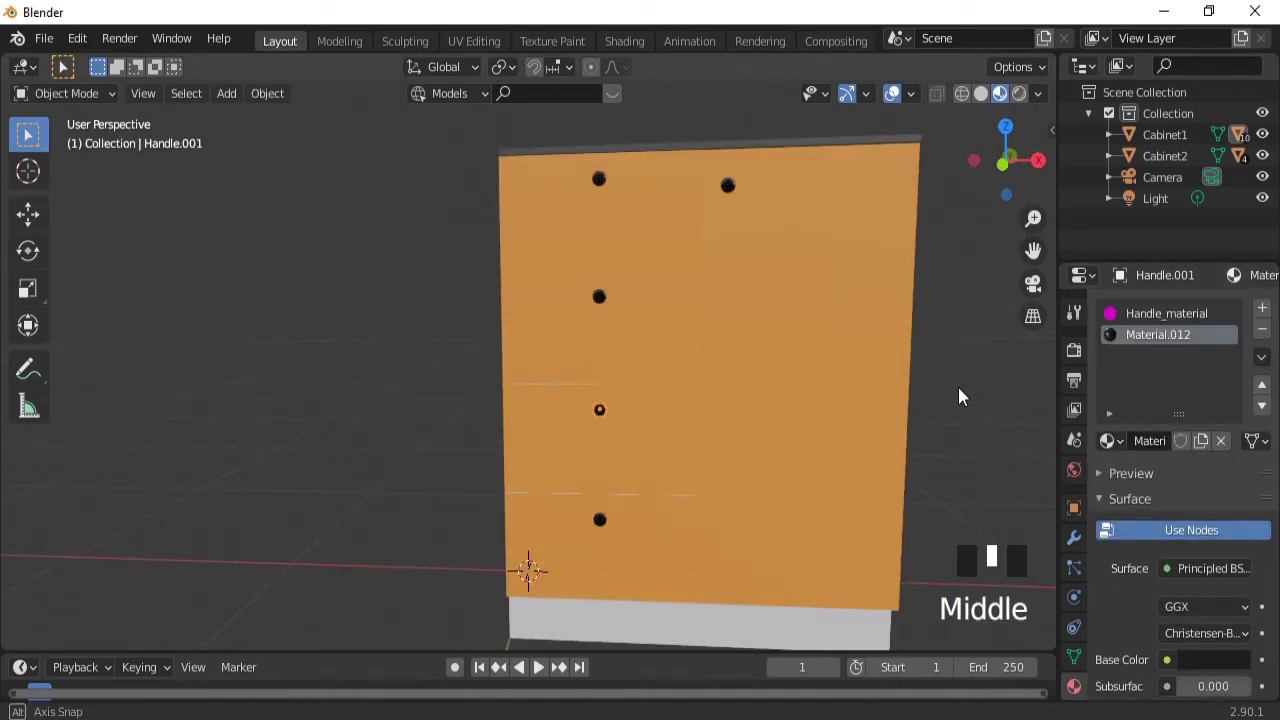
middle_drag(960, 394, 895, 400)
click(1019, 93)
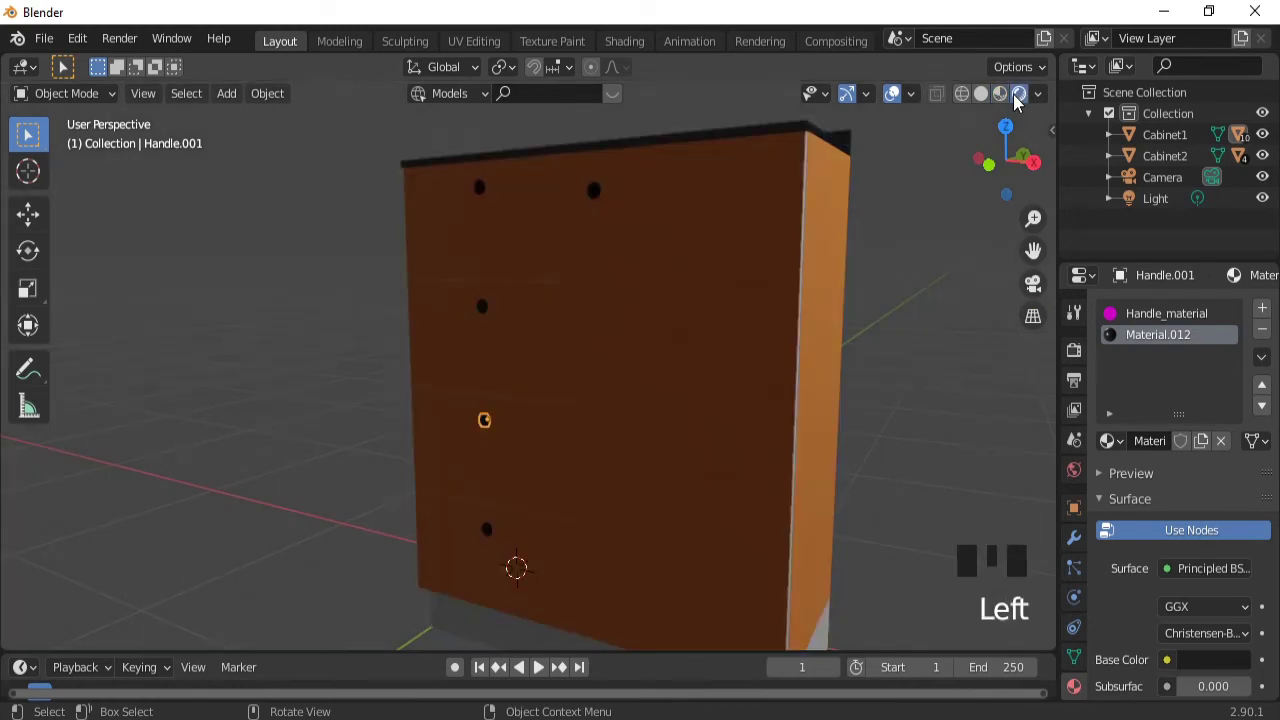
mouse_move(836, 290)
ctrl+middle_down()
mouse_move(800, 371)
mouse_move(680, 386)
mouse_move(740, 363)
mouse_move(826, 386)
mouse_move(791, 383)
mouse_move(784, 347)
ctrl+middle_up()
- Move the door handle about 0.37 m down along the Z axis
click(690, 249)
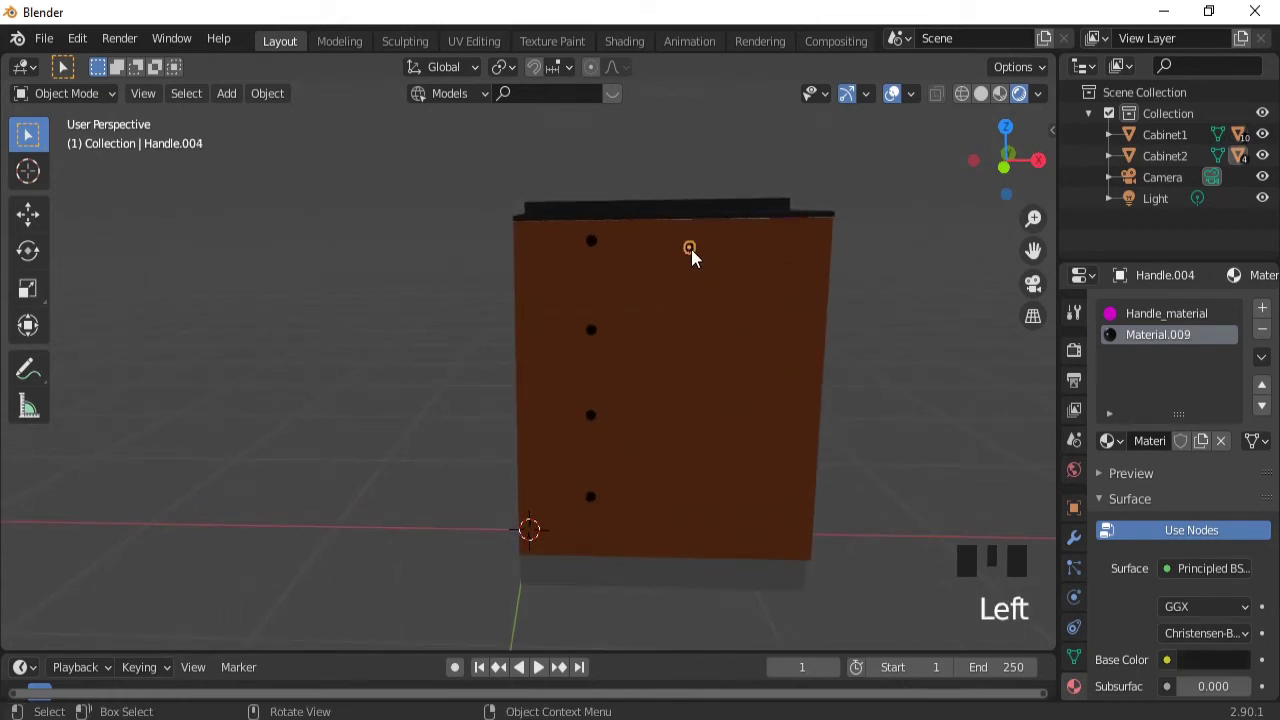
key(g)
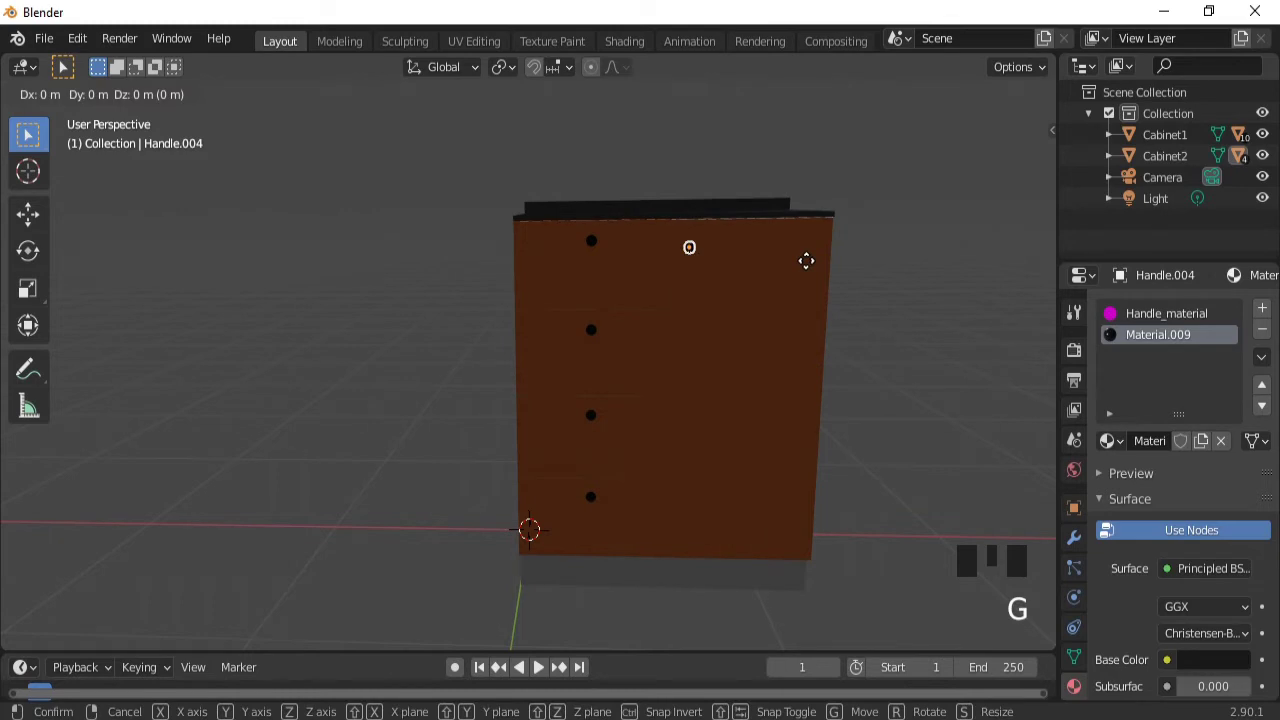
key(z)
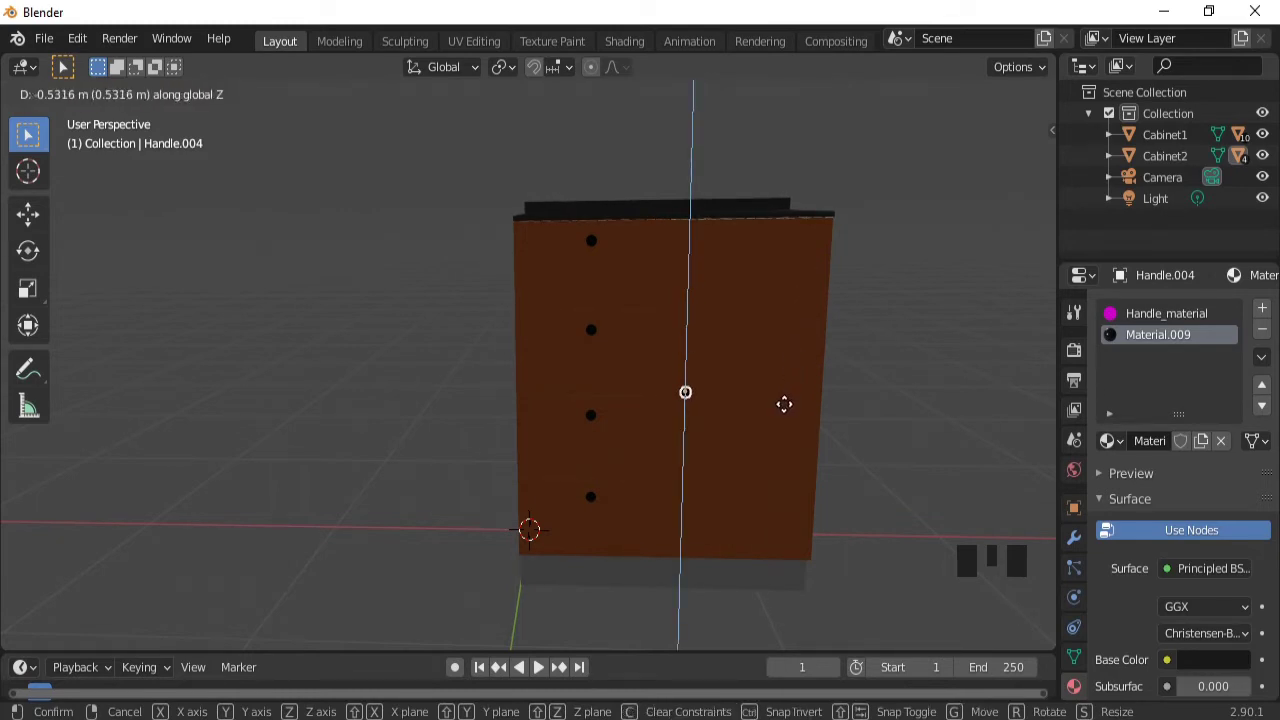
click(785, 371)
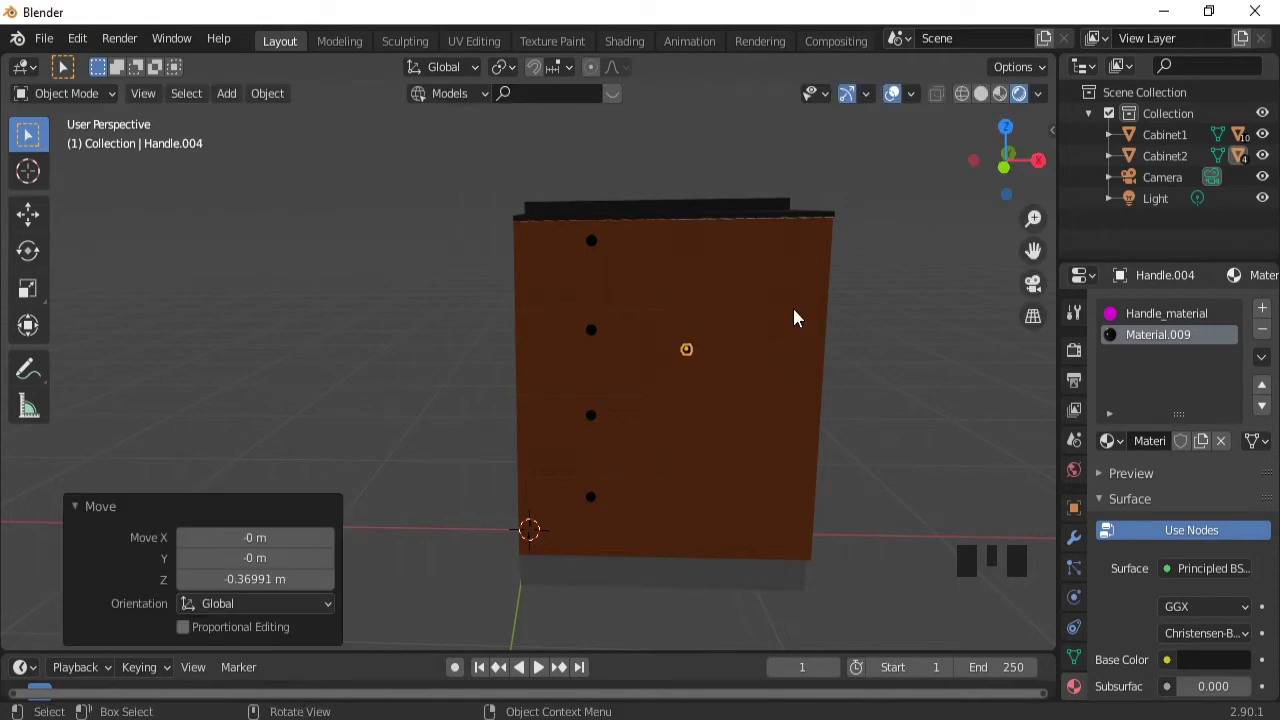
- Add a mesh cylinder with 32 vertices, 1 m radius and 2 m depth at the world origin
middle_drag(891, 269, 872, 359)
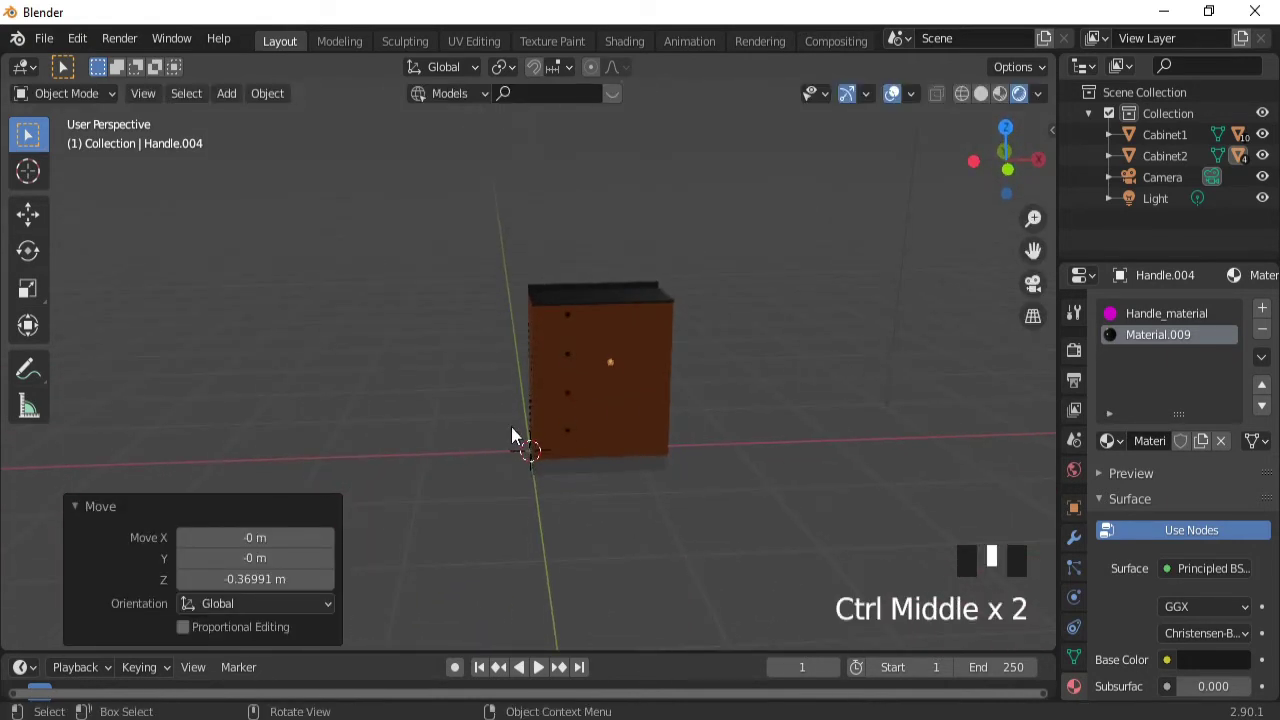
key(shift+a)
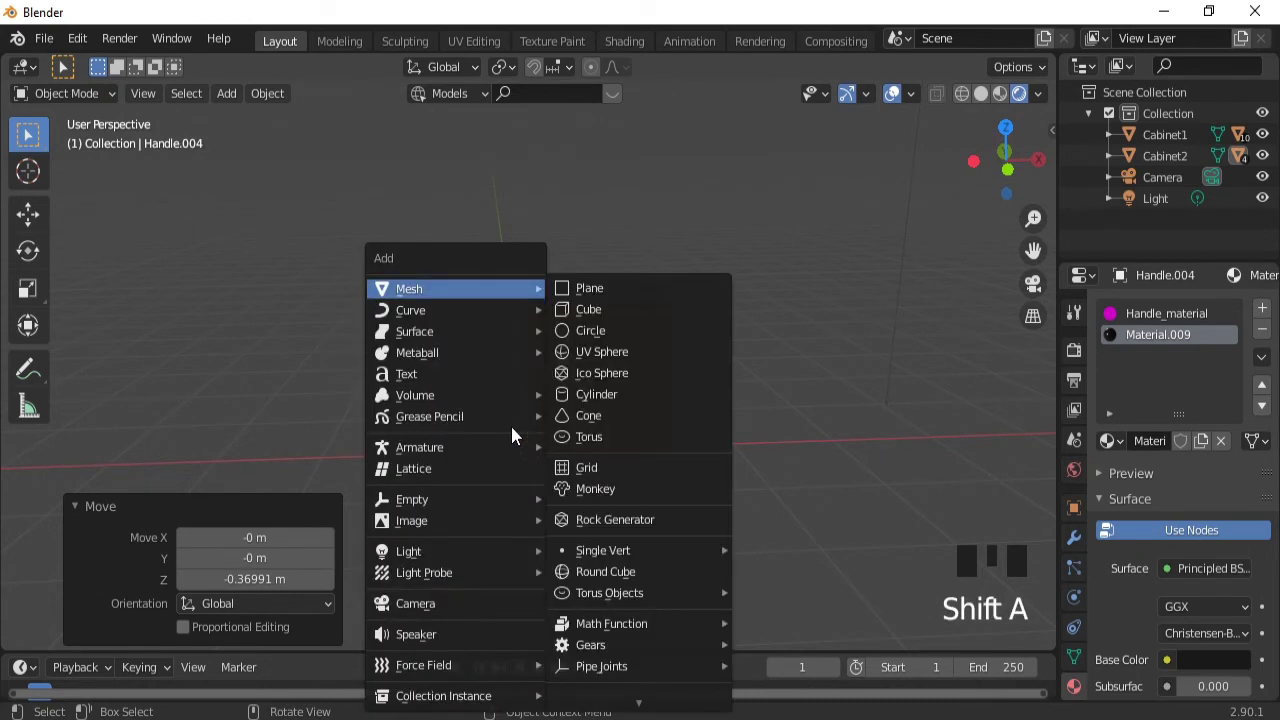
mouse_move(469, 292)
click(590, 396)
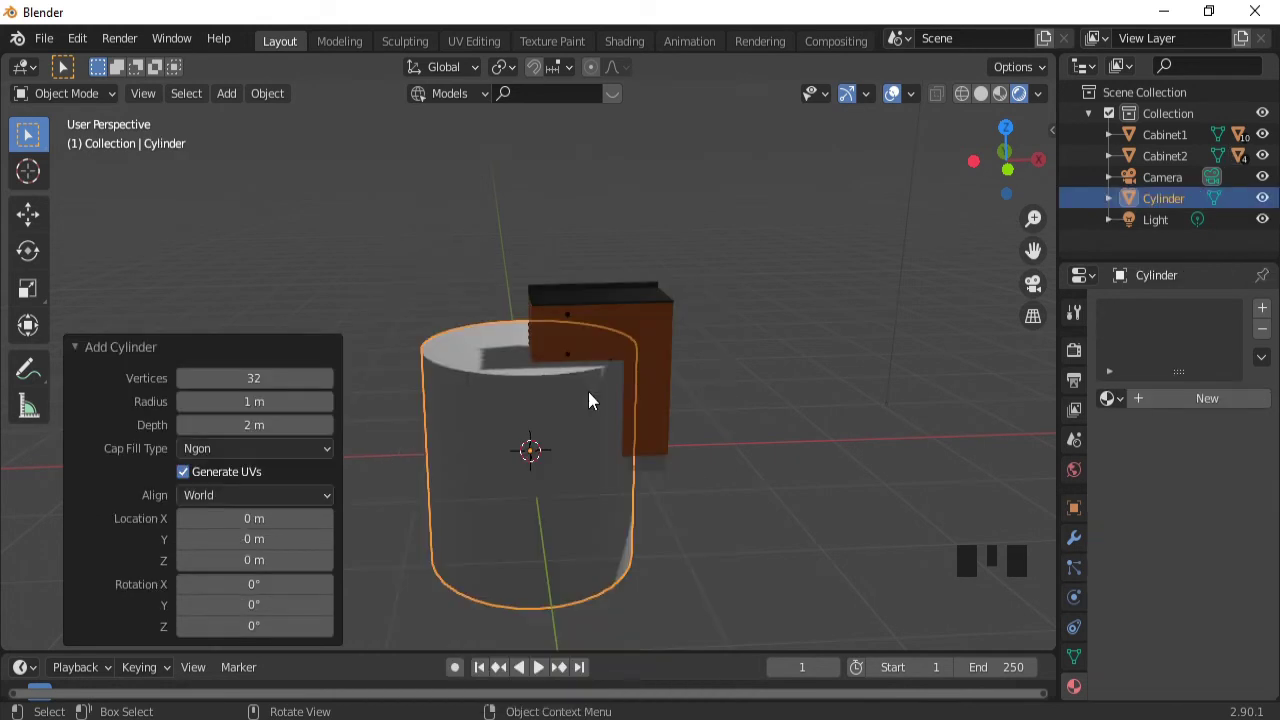
- Scale the cylinder to about 0.19 in X and Y and to about -0.152 along Z
key(s)
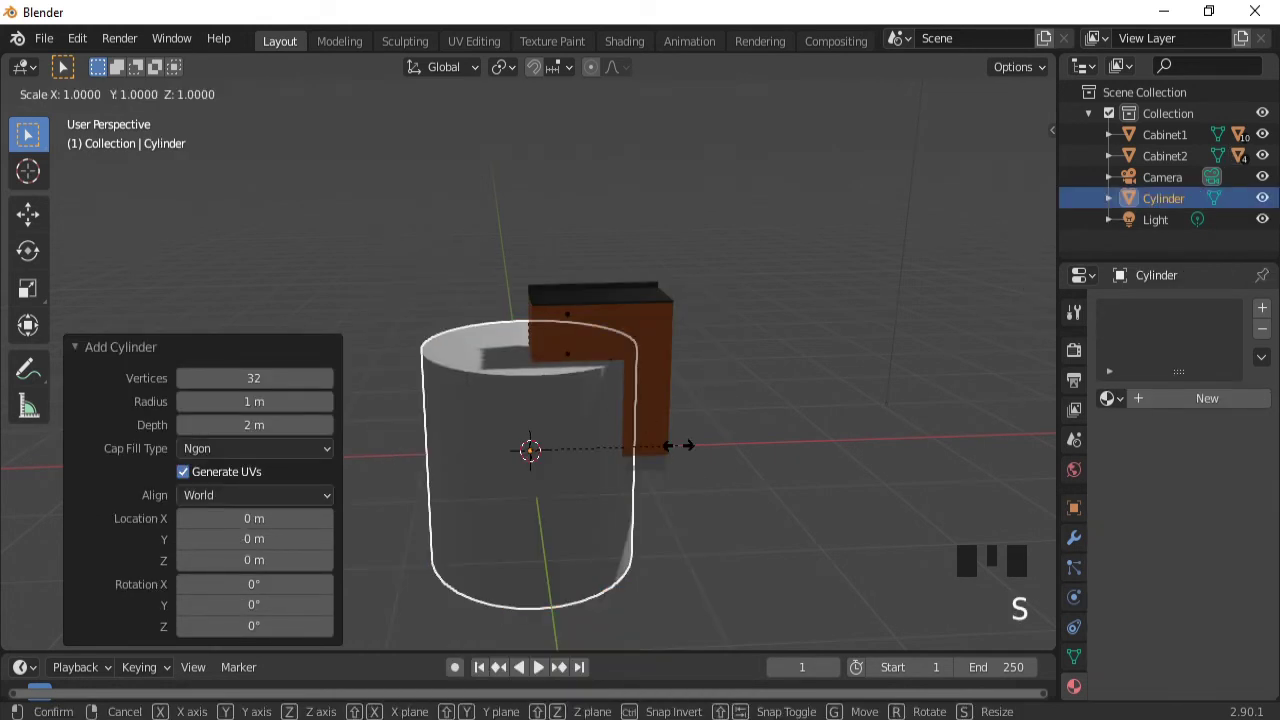
key(shift+z)
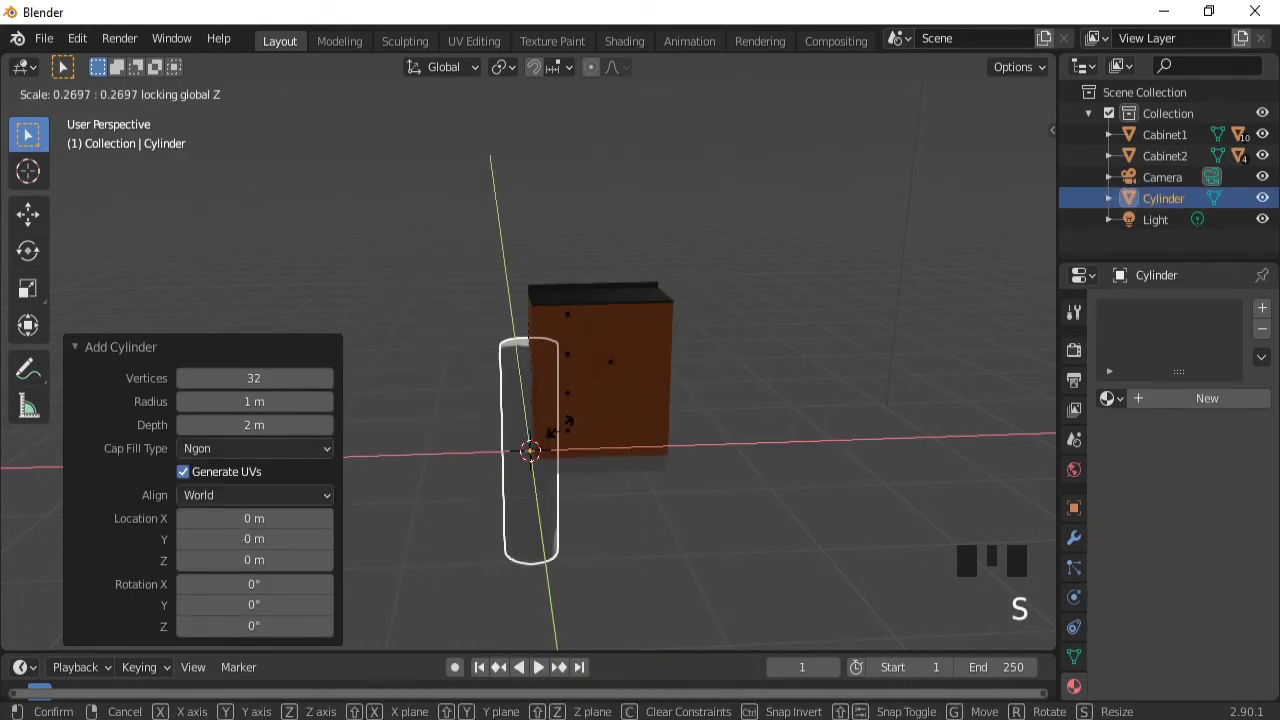
click(548, 435)
key(s)
key(z)
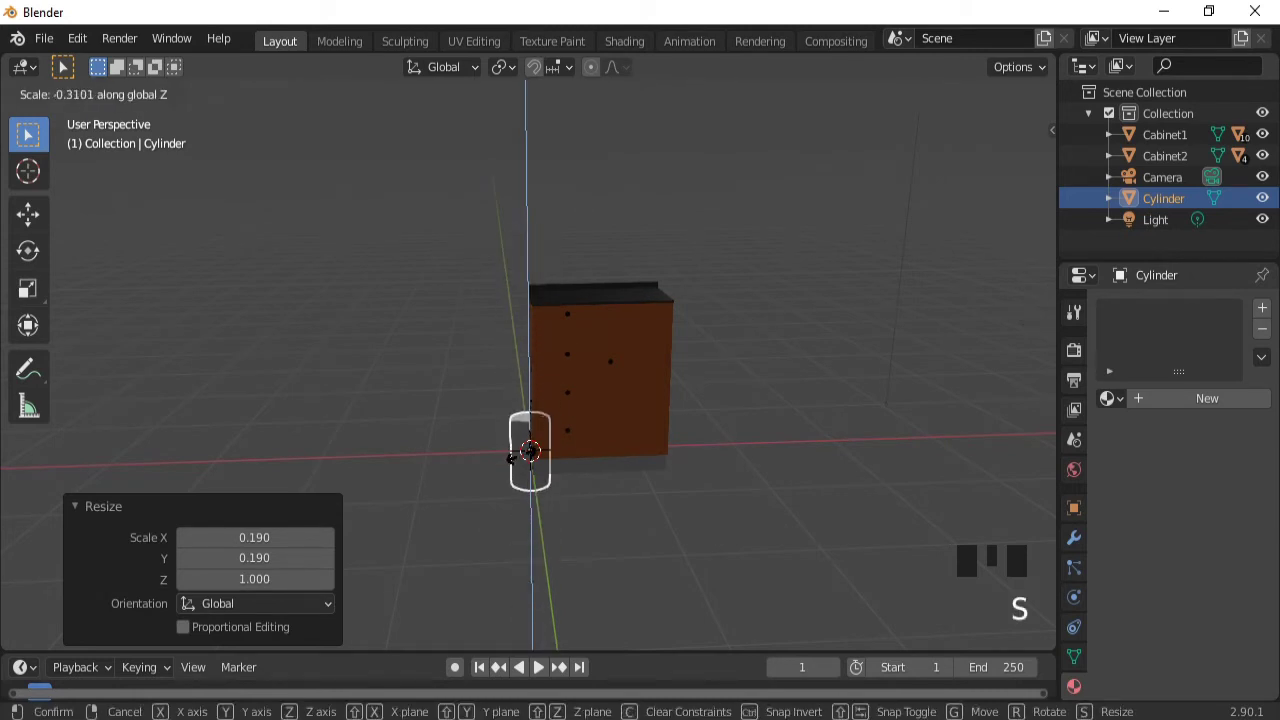
click(530, 458)
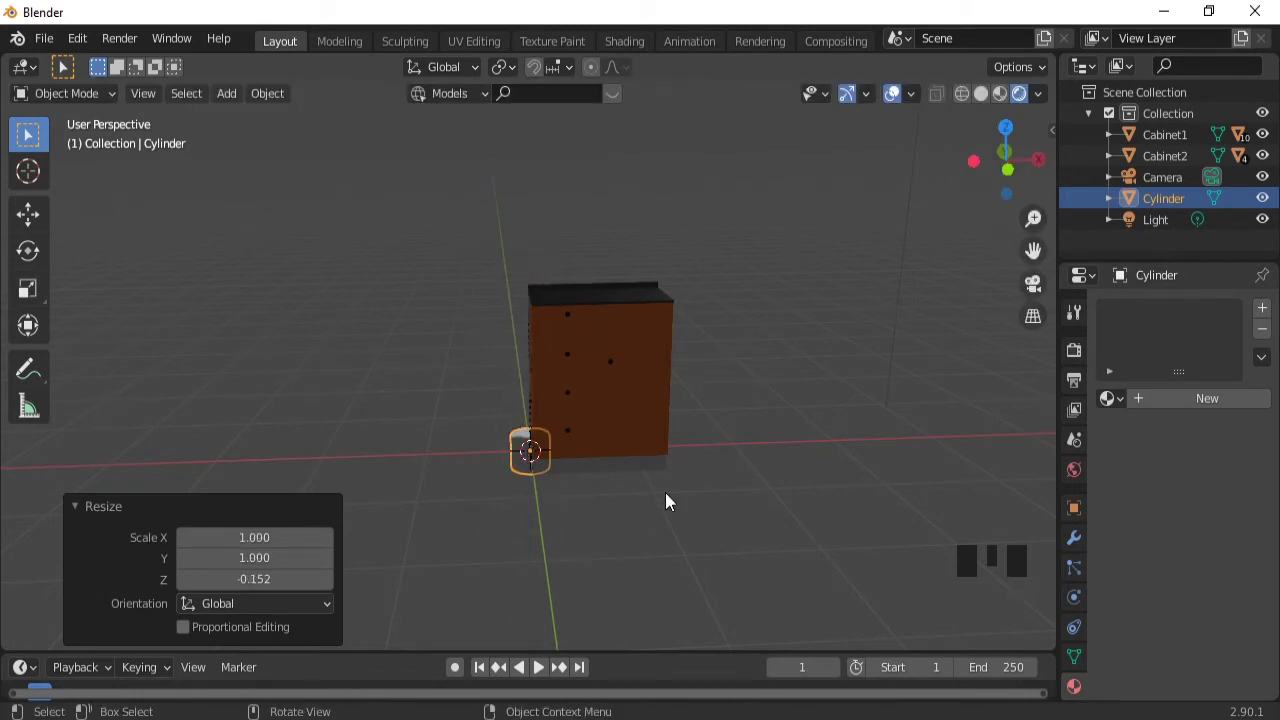
- Move the cylinder about -1.63 m along the X axis, away from the cabinet
key(g)
key(x)
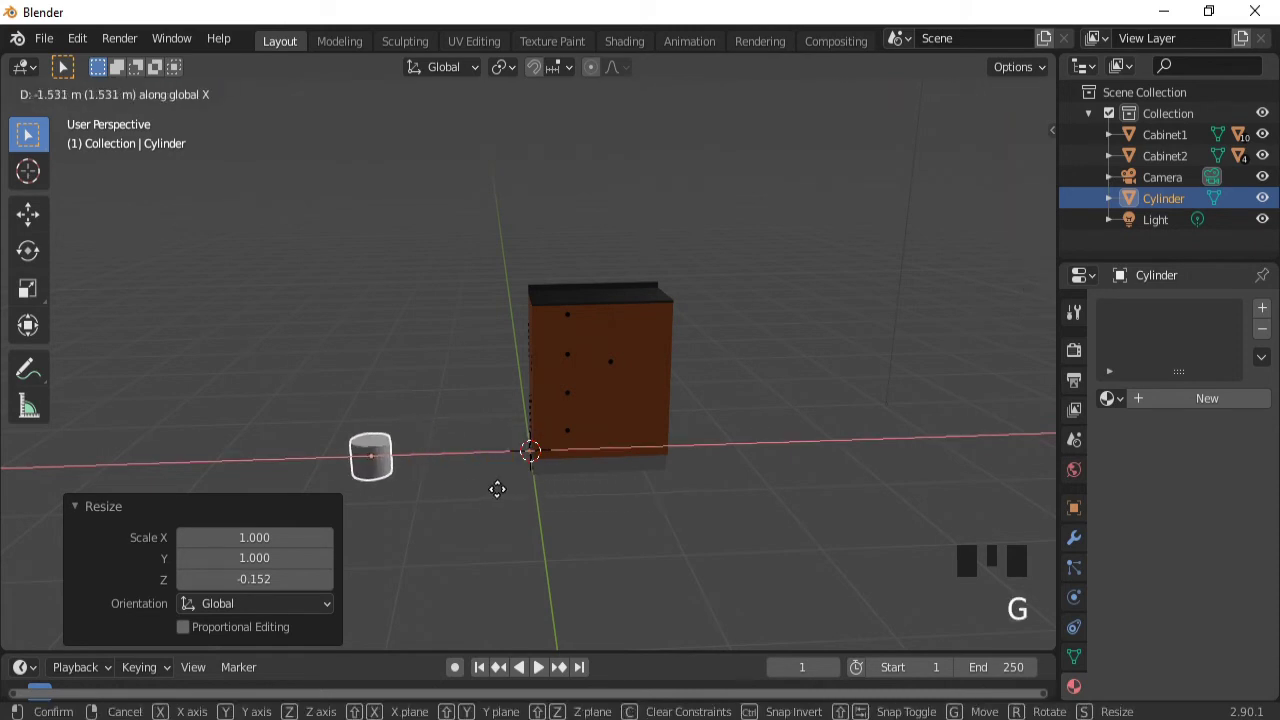
click(518, 487)
ctrl+middle_drag(372, 605, 395, 518)
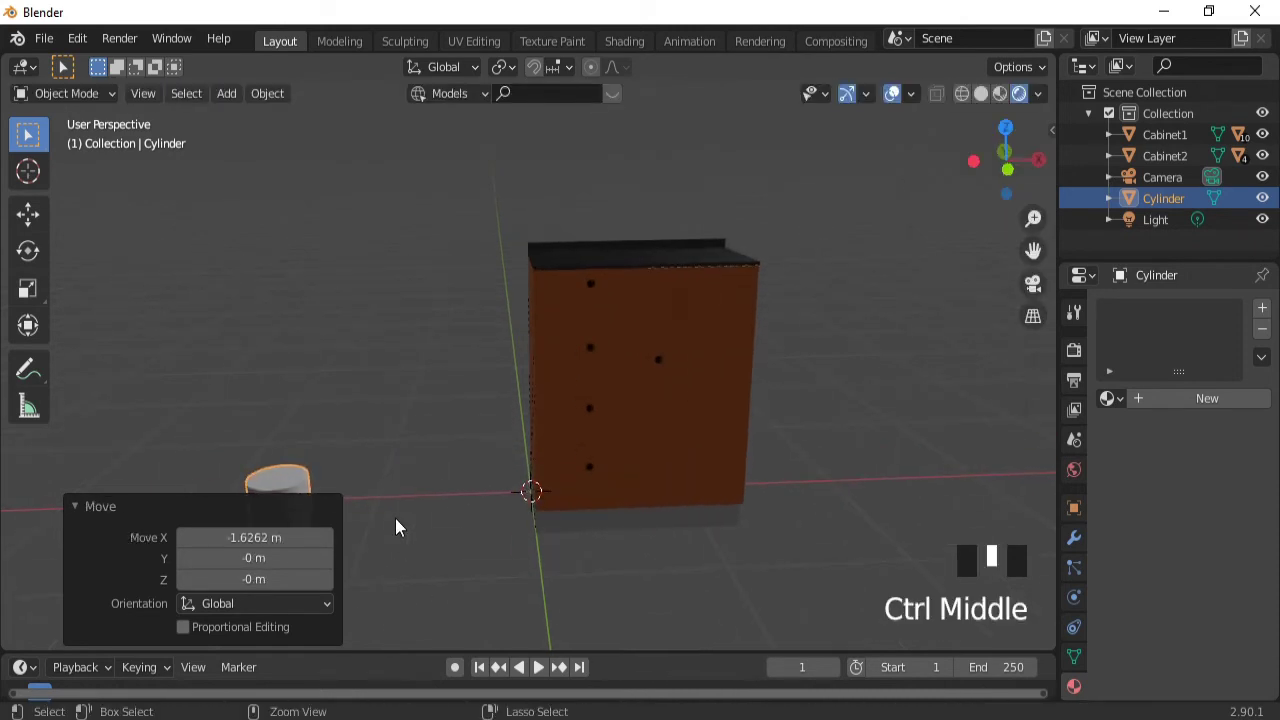
- In Edit Mode, raise the cylinder's top face about 0.076 m along Z and scale it by about 1.587
key(ctrl+KP_4)
key(ctrl+KP_4)
key(ctrl+KP_4)
key(ctrl+KP_4)
key(ctrl+KP_4)
key(ctrl+KP_4)
key(ctrl+KP_4)
key(ctrl+KP_4)
key(ctrl+KP_4)
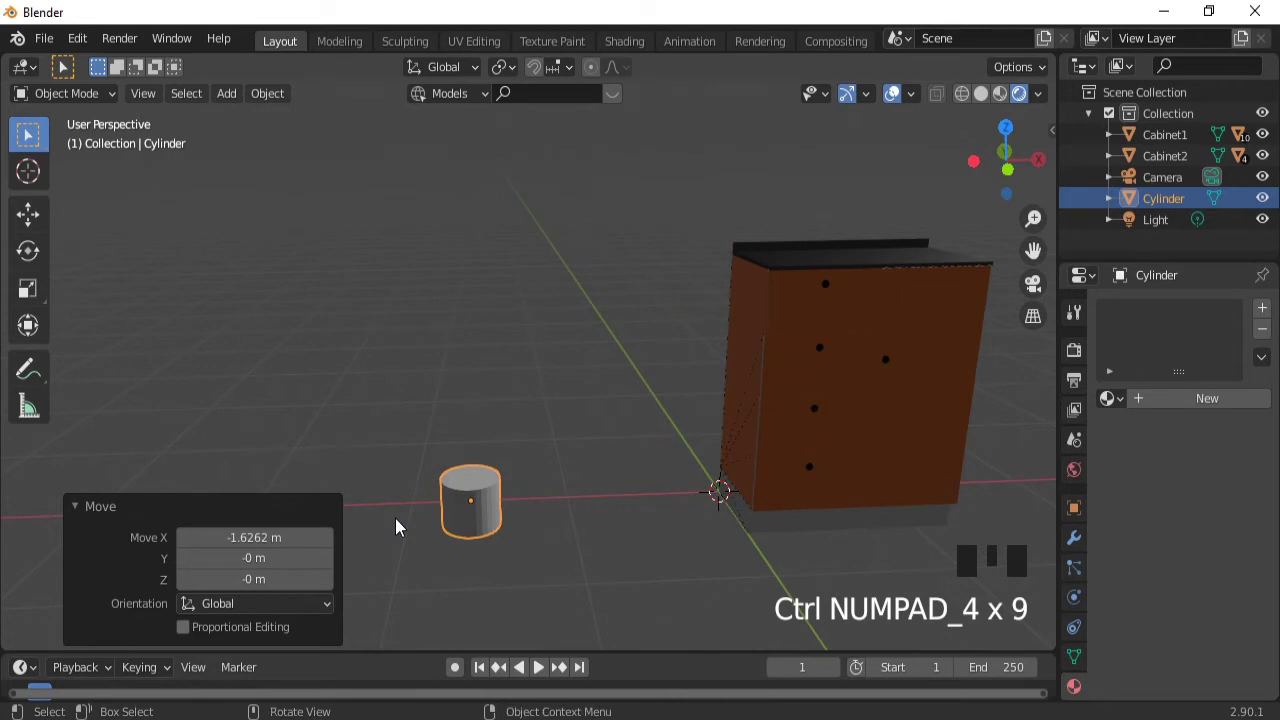
key(Tab)
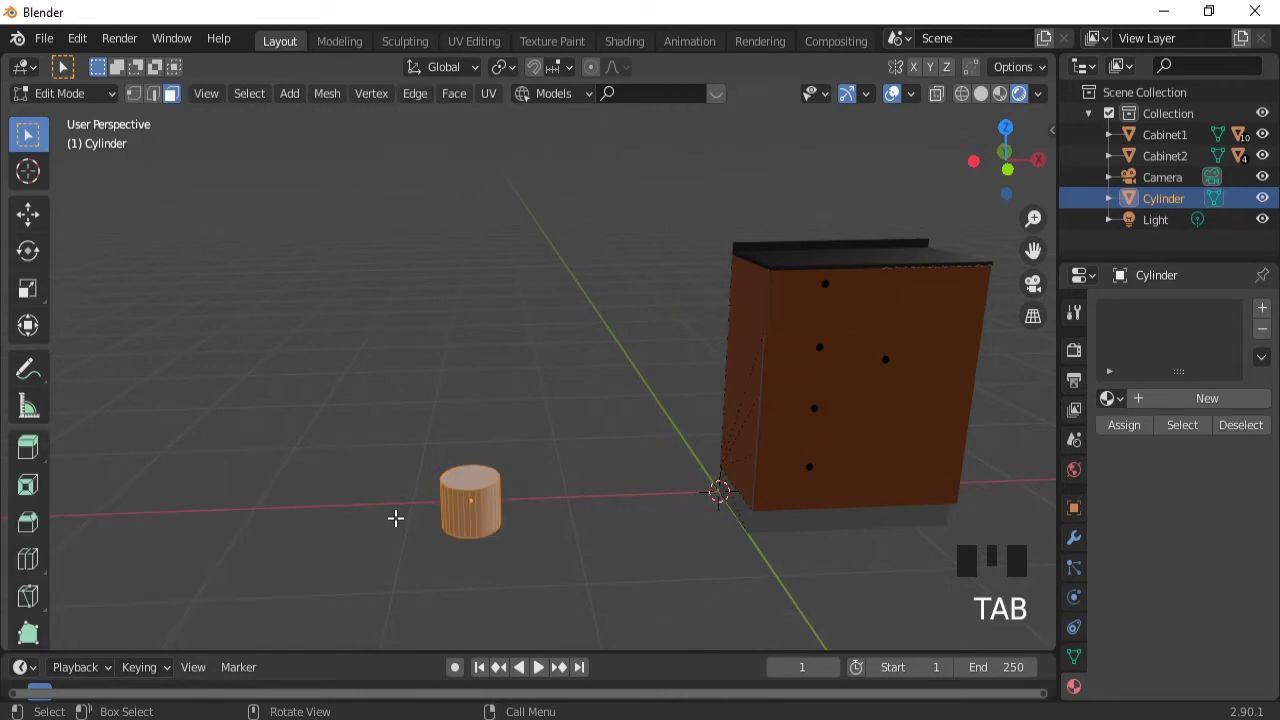
click(470, 481)
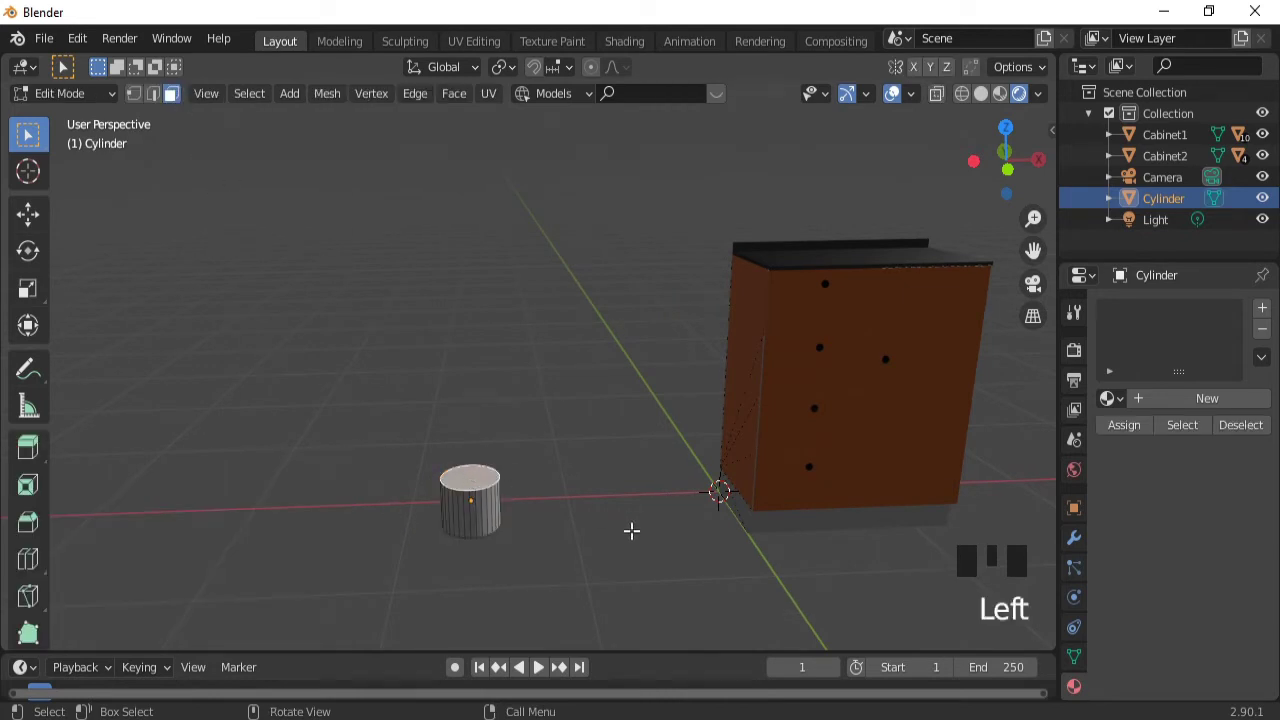
key(g)
key(z)
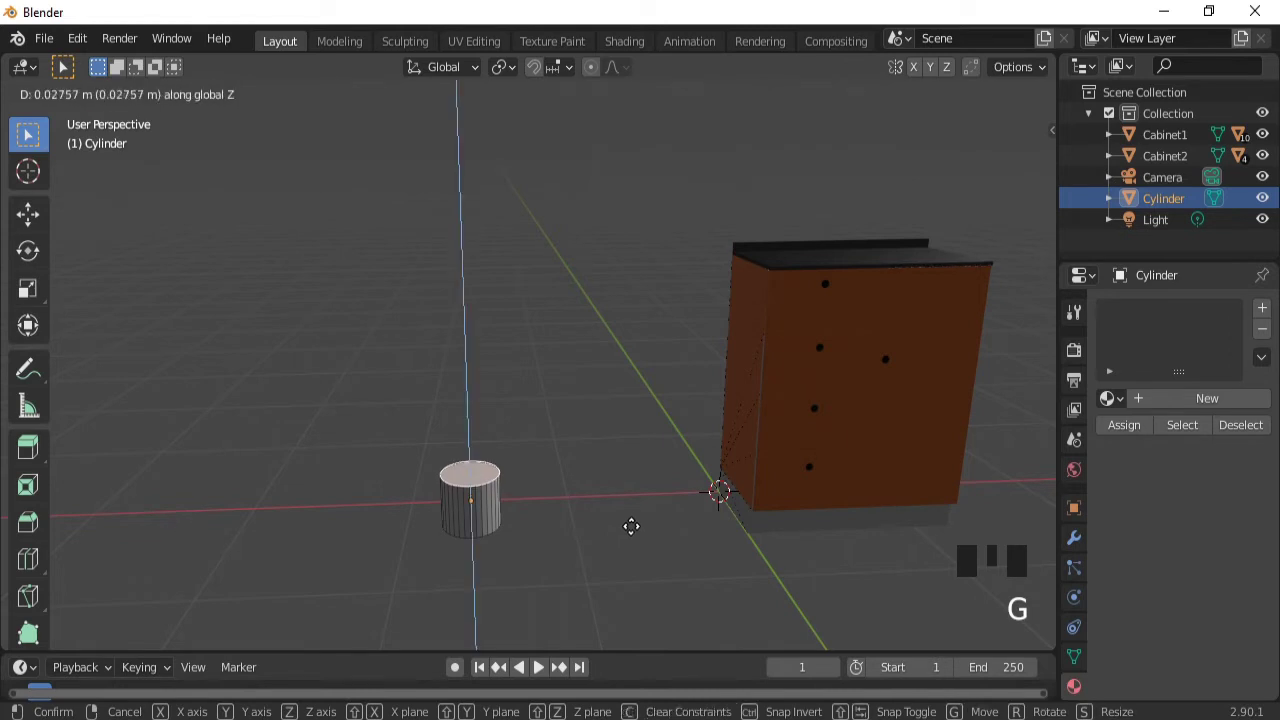
click(631, 526)
key(s)
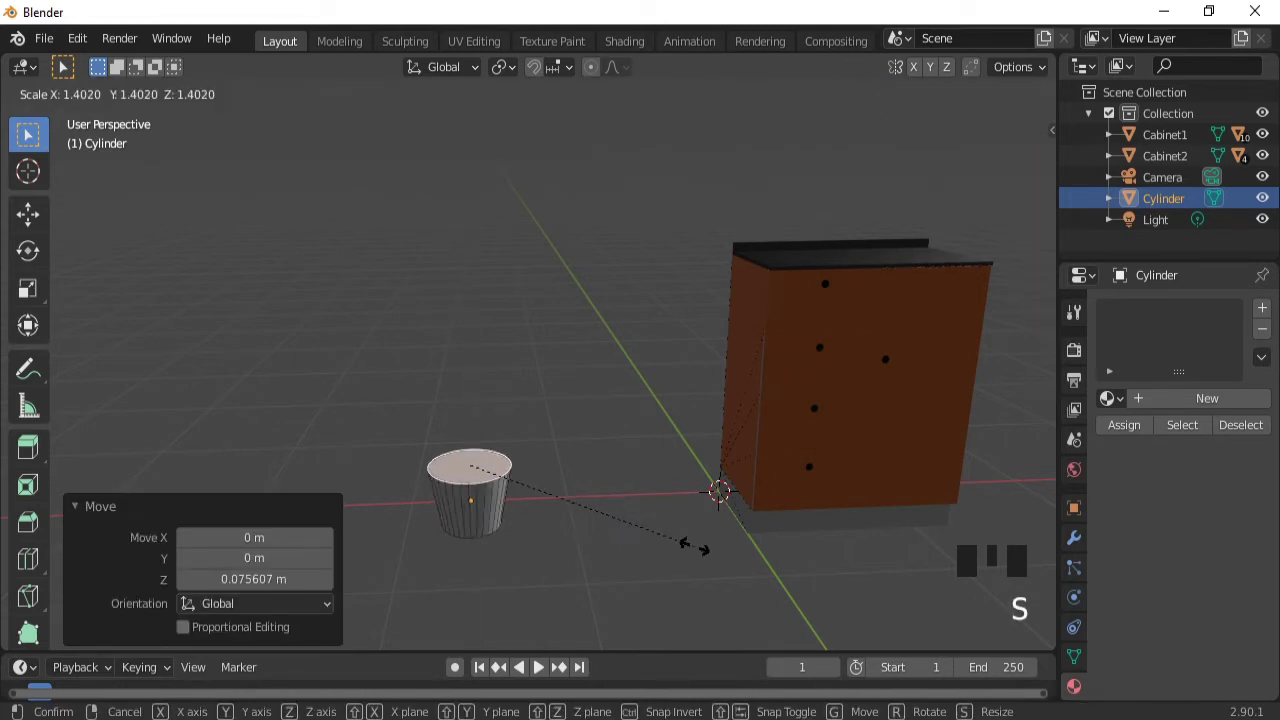
click(724, 556)
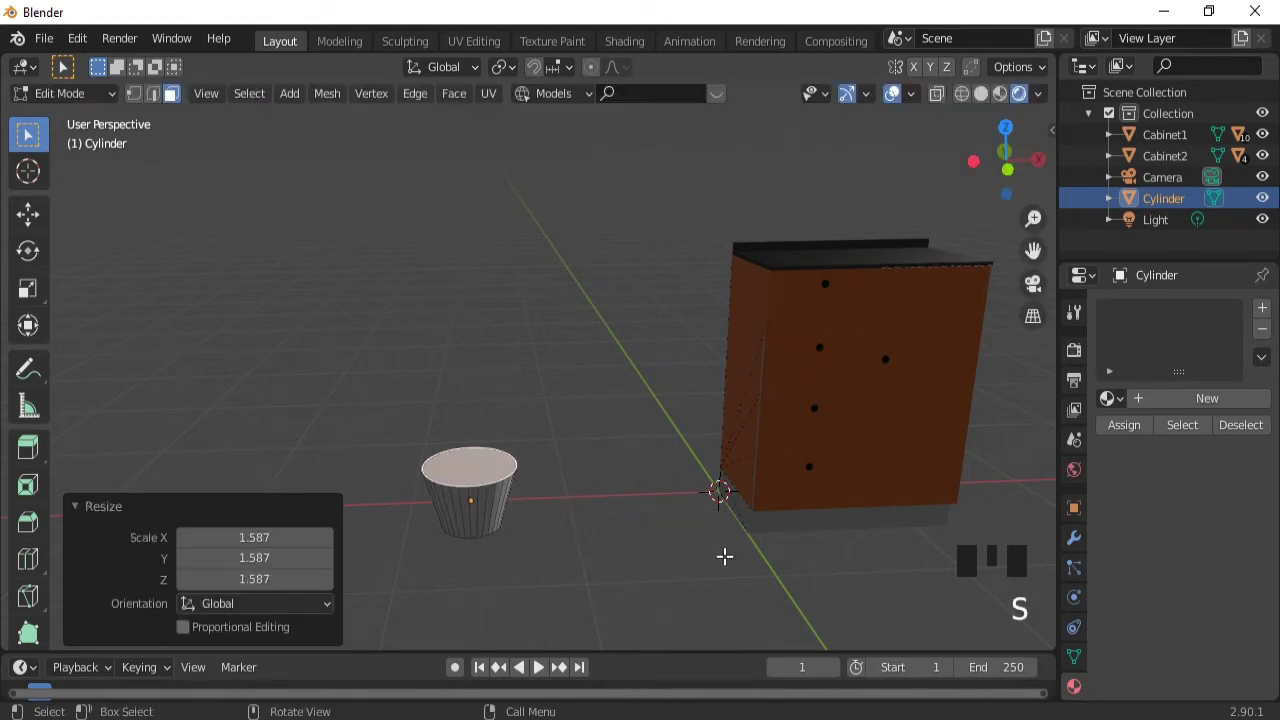
- Delete the cylinder's top face and add one edge loop around the upper wall with a slide factor of about 0.514
key(x)
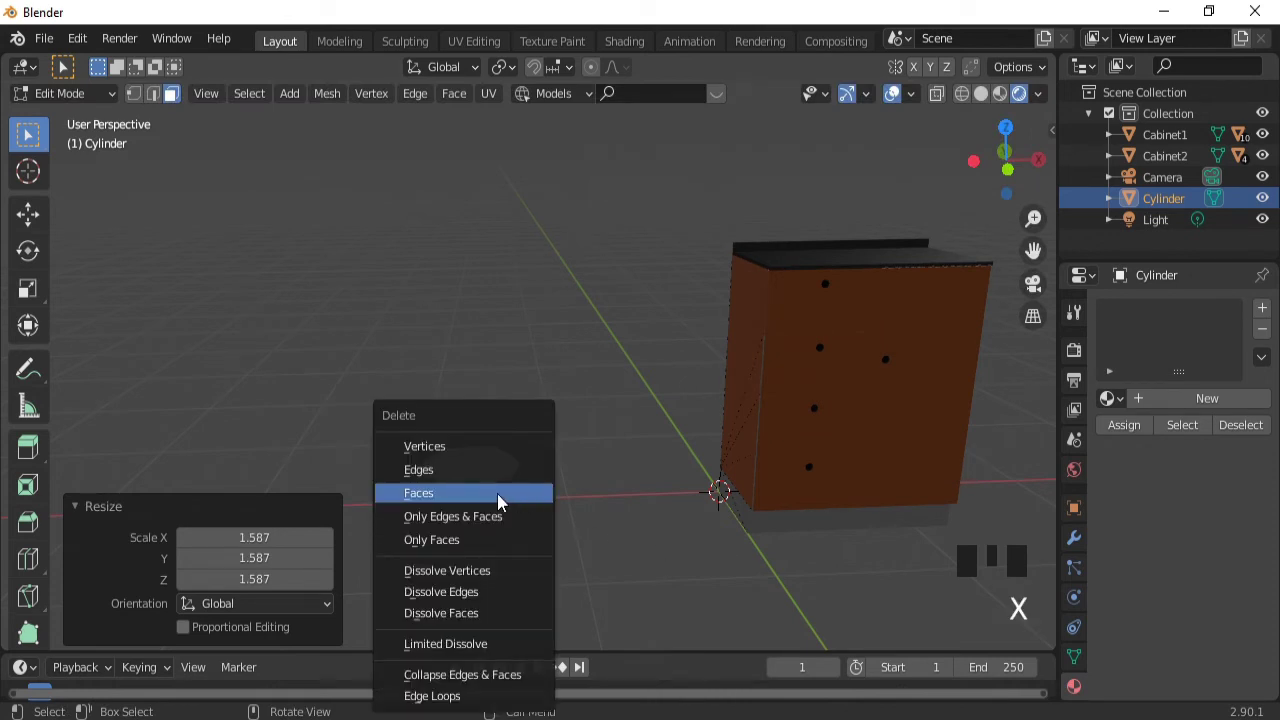
click(492, 493)
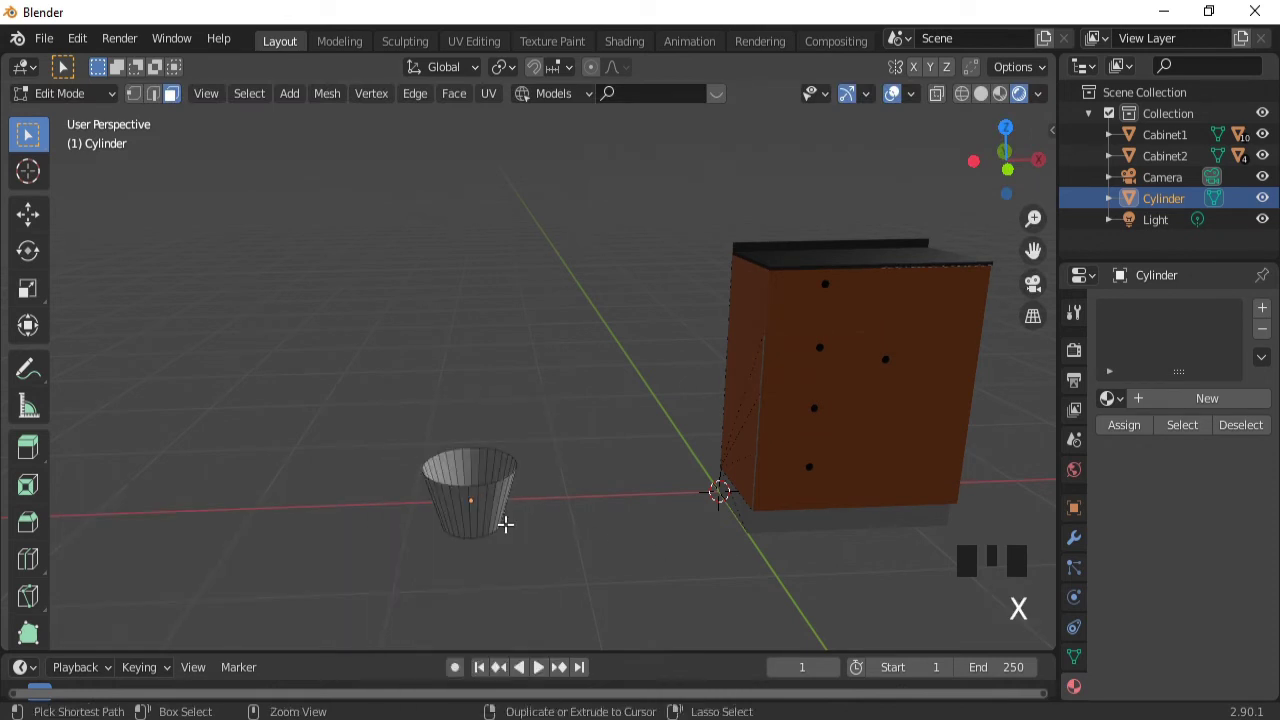
key(ctrl+r)
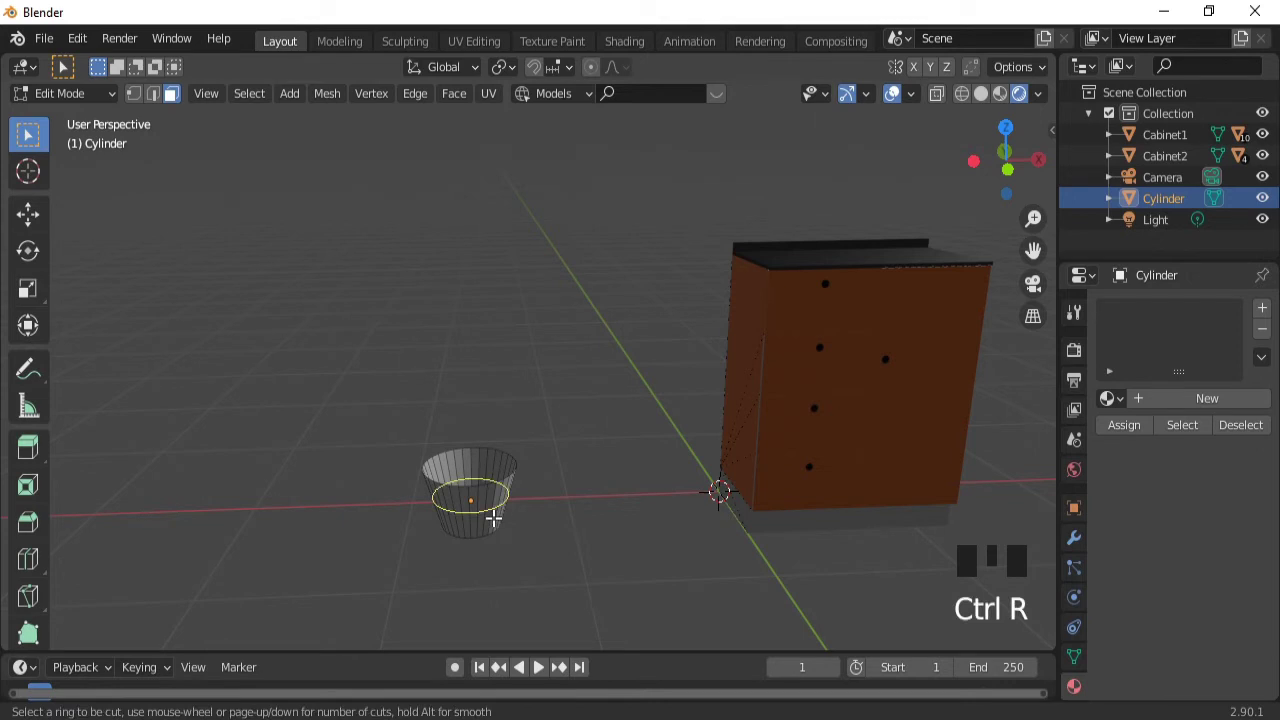
click(493, 518)
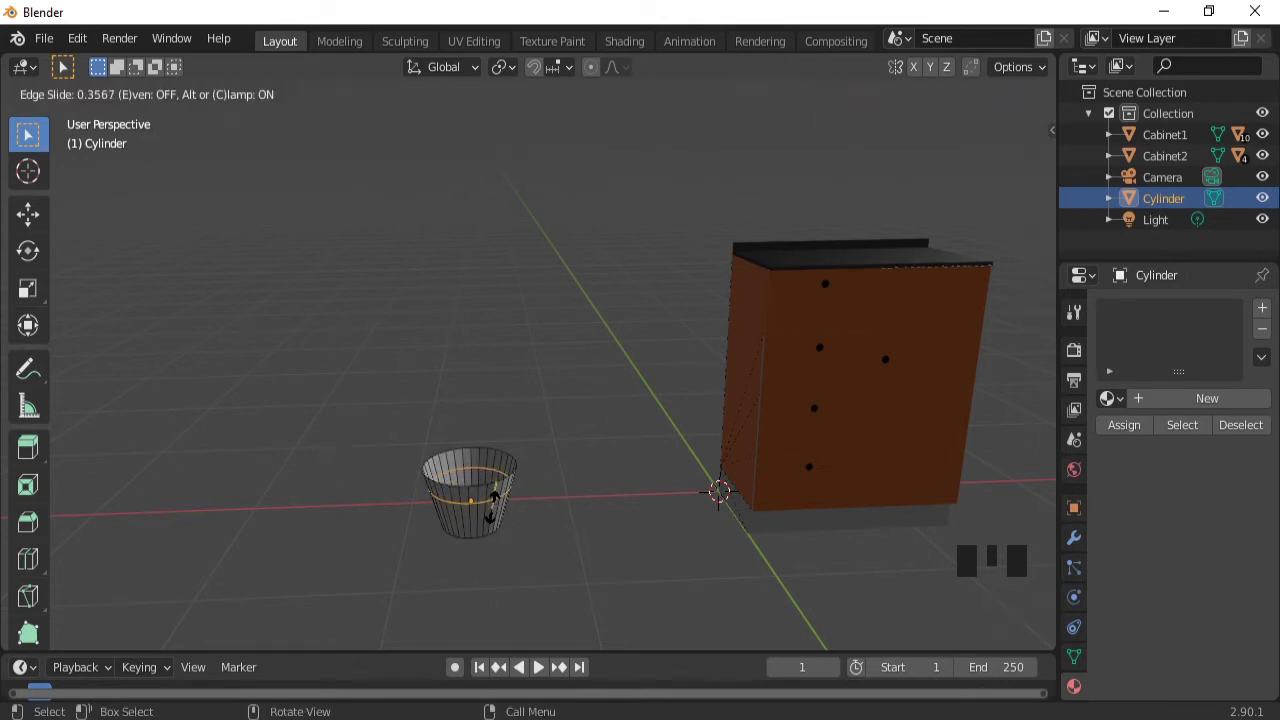
click(489, 502)
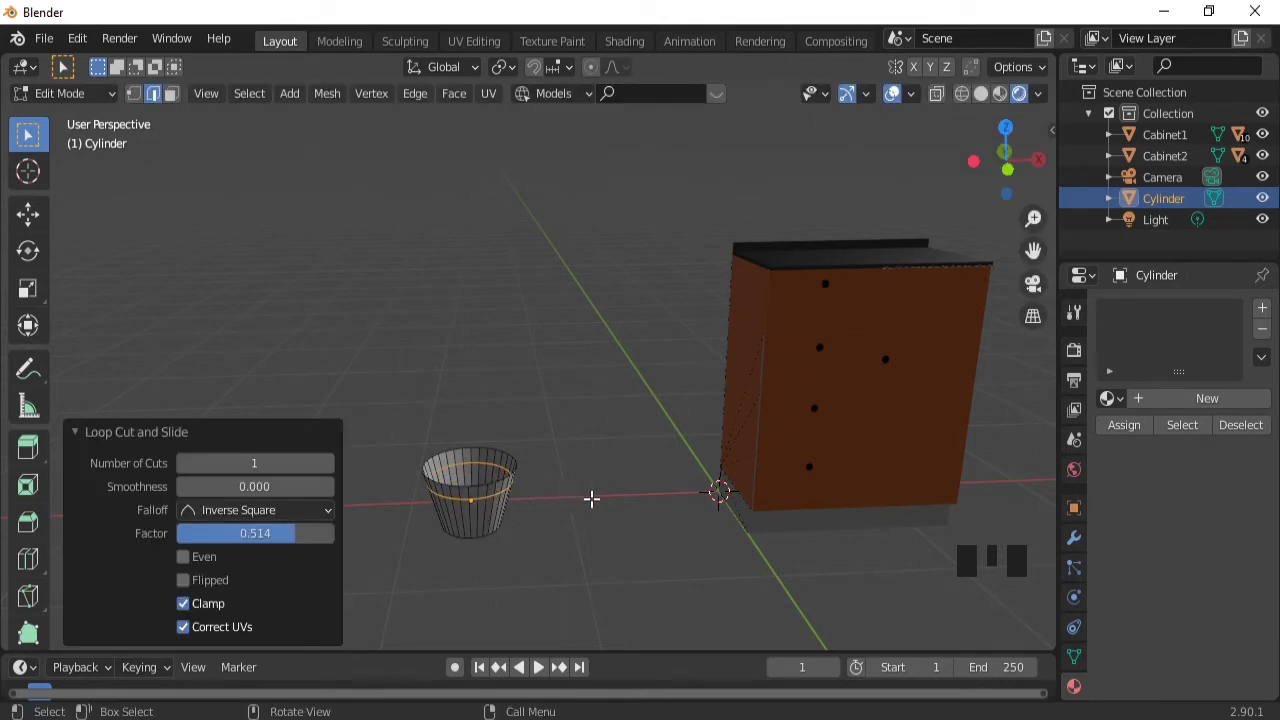
- Scale the new edge loop outward by about 1.055 on all axes
middle_drag(591, 500, 552, 466)
key(s)
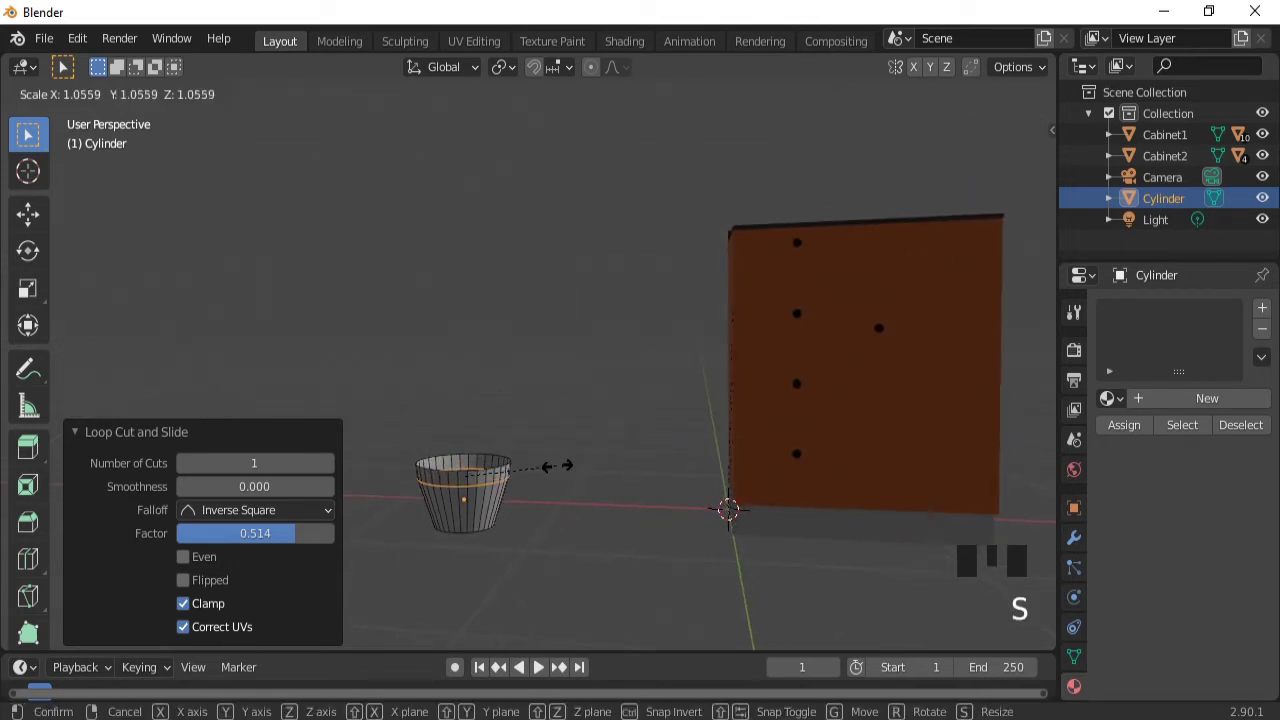
click(555, 466)
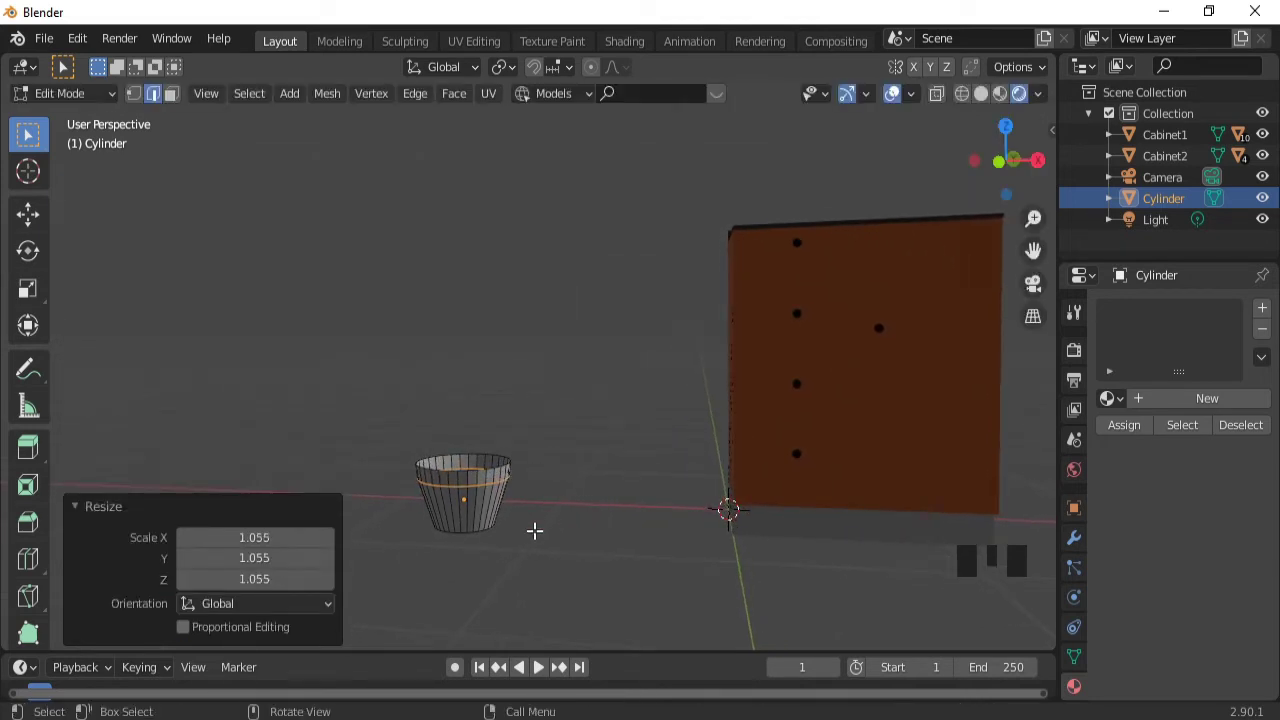
- Add two edge loops, one slid about 0.772 to sit just below the widened loop and one close to the base
key(ctrl+r)
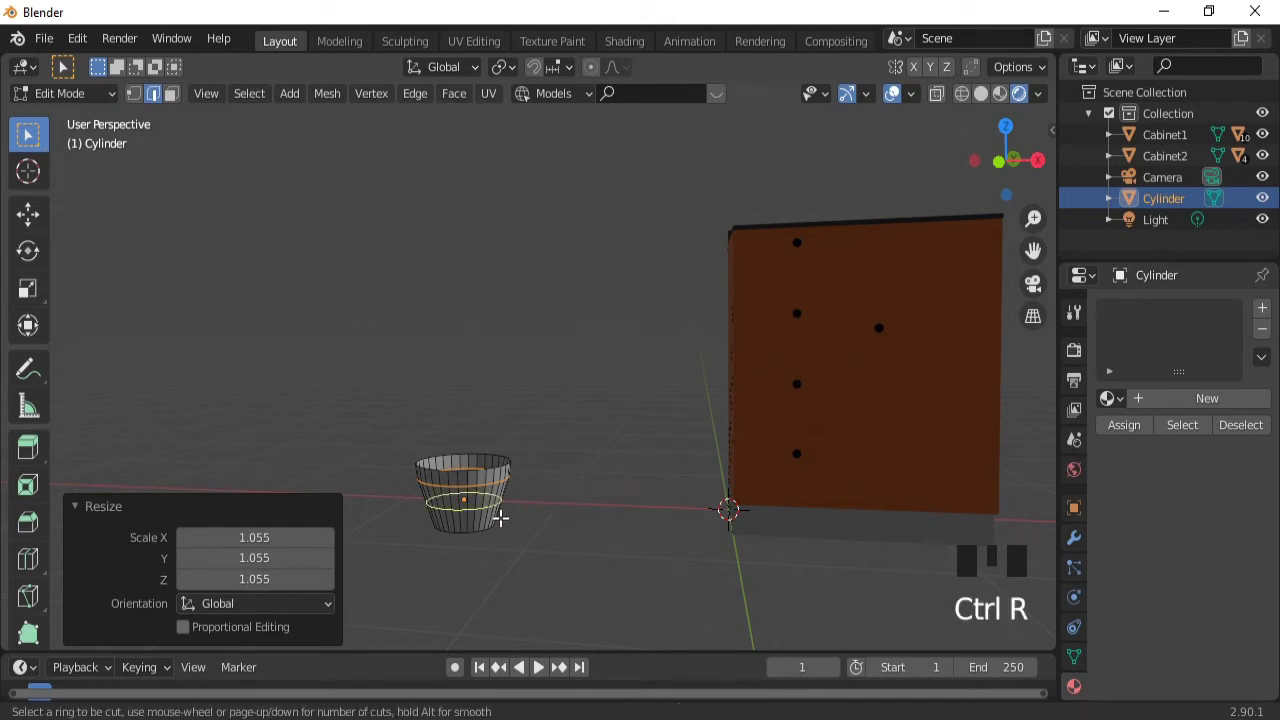
click(494, 518)
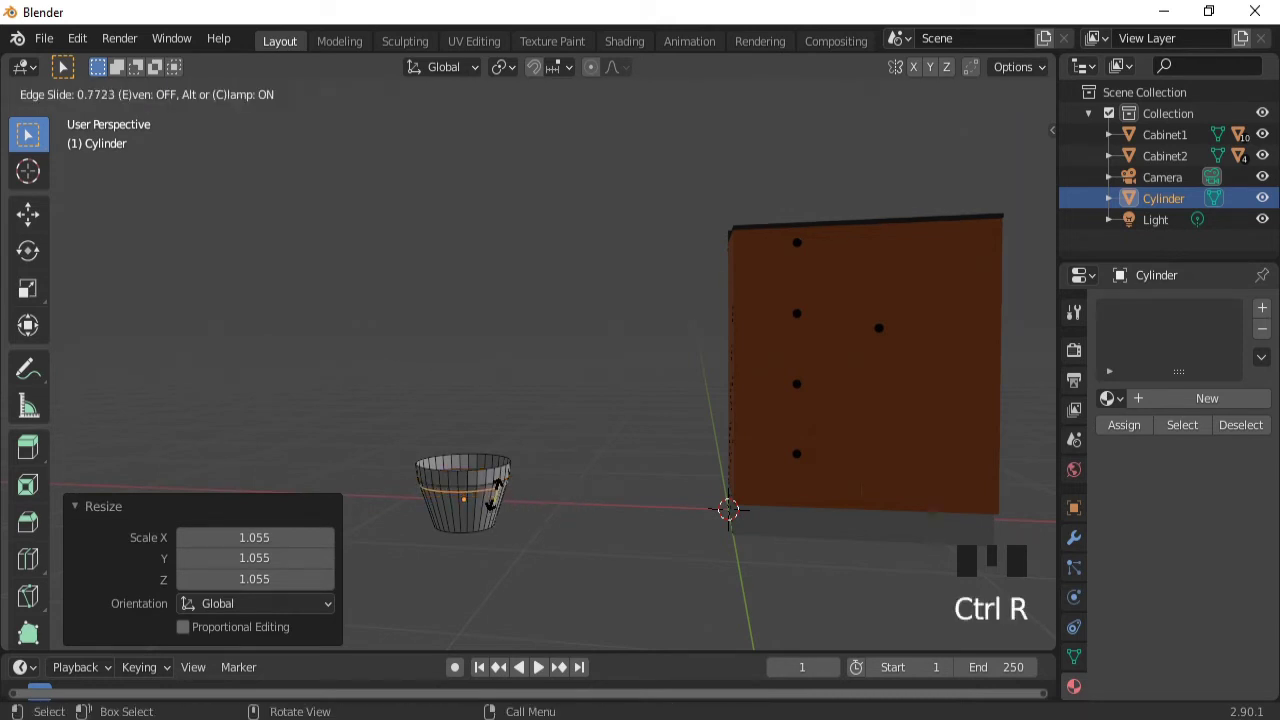
click(494, 490)
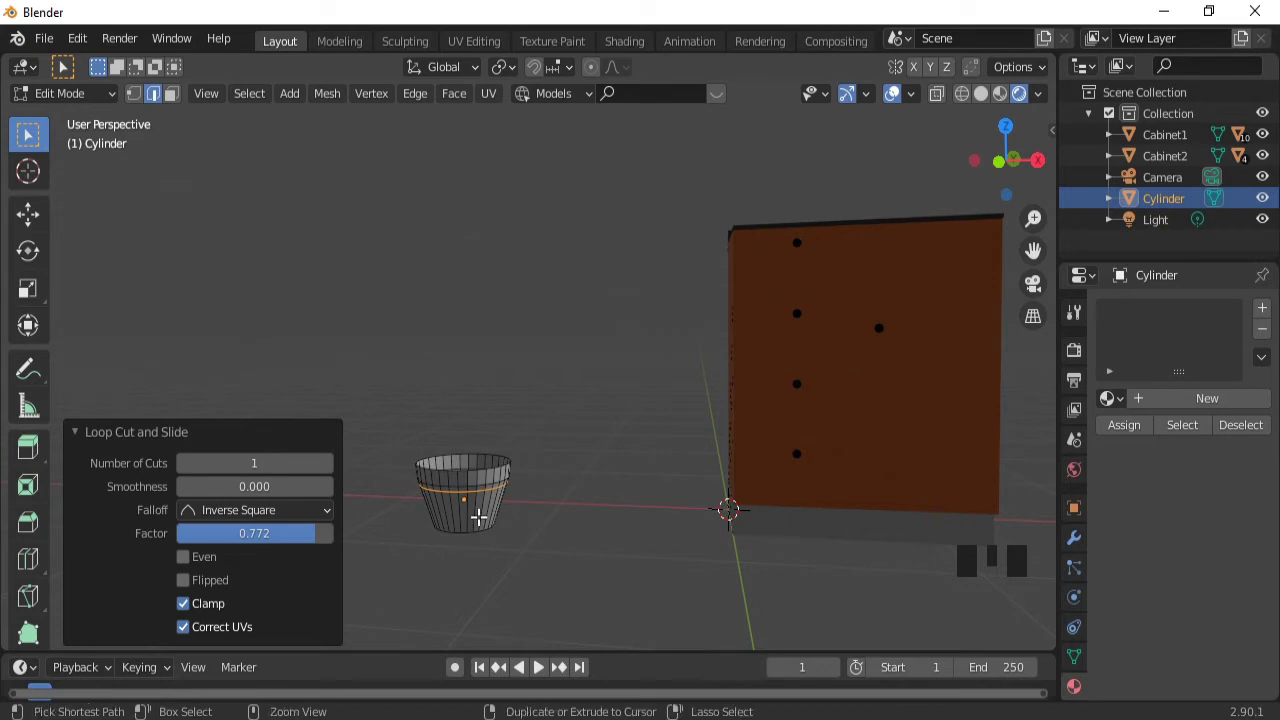
key(ctrl+r)
click(479, 515)
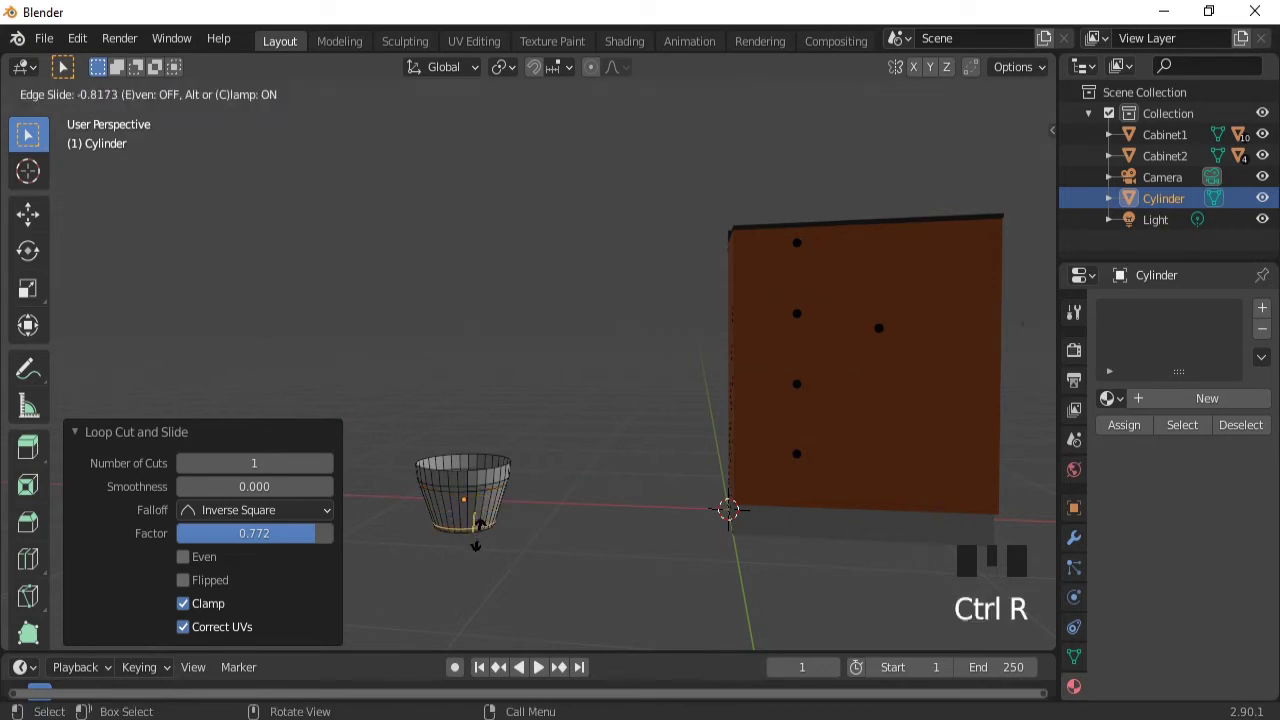
click(476, 545)
key(Tab)
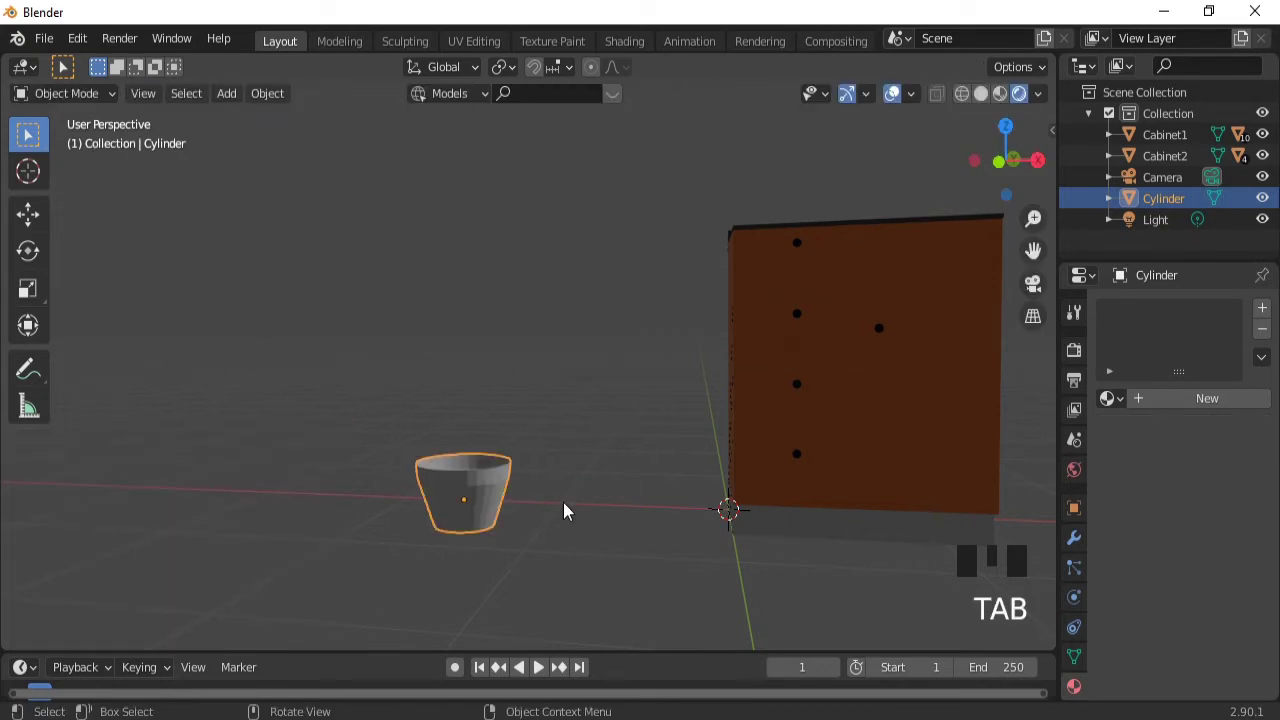
click(1076, 538)
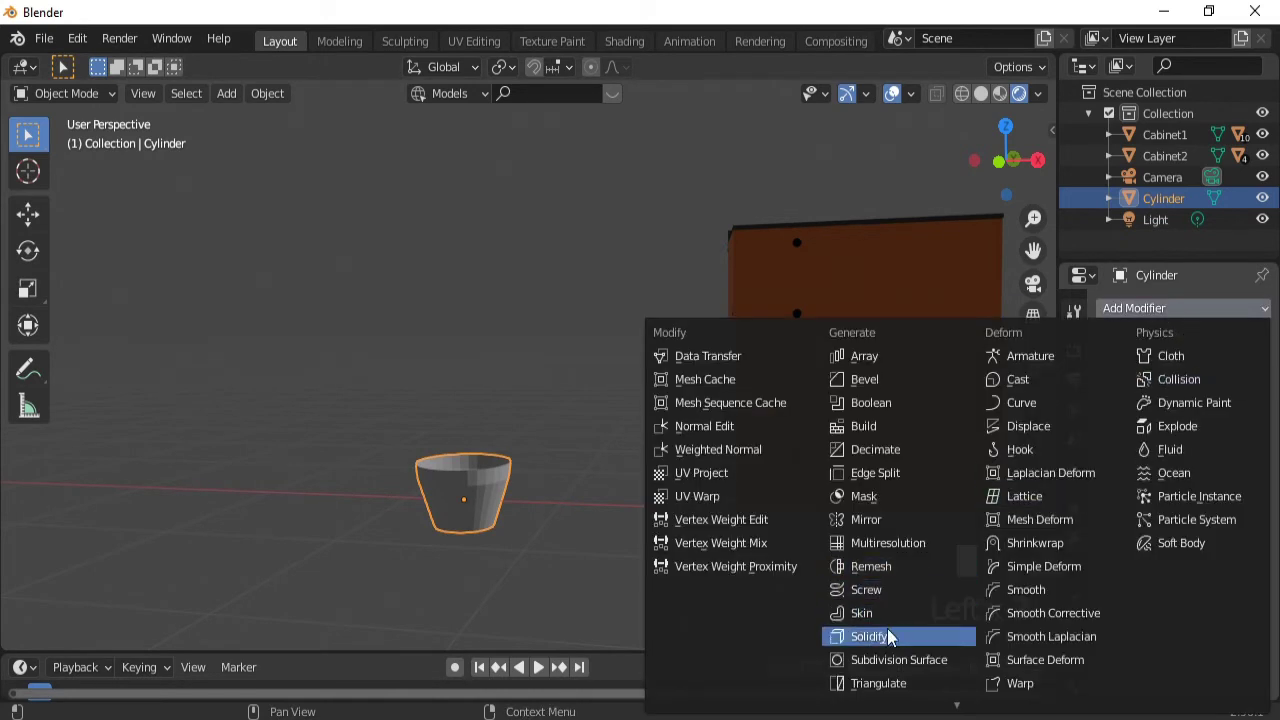
click(880, 638)
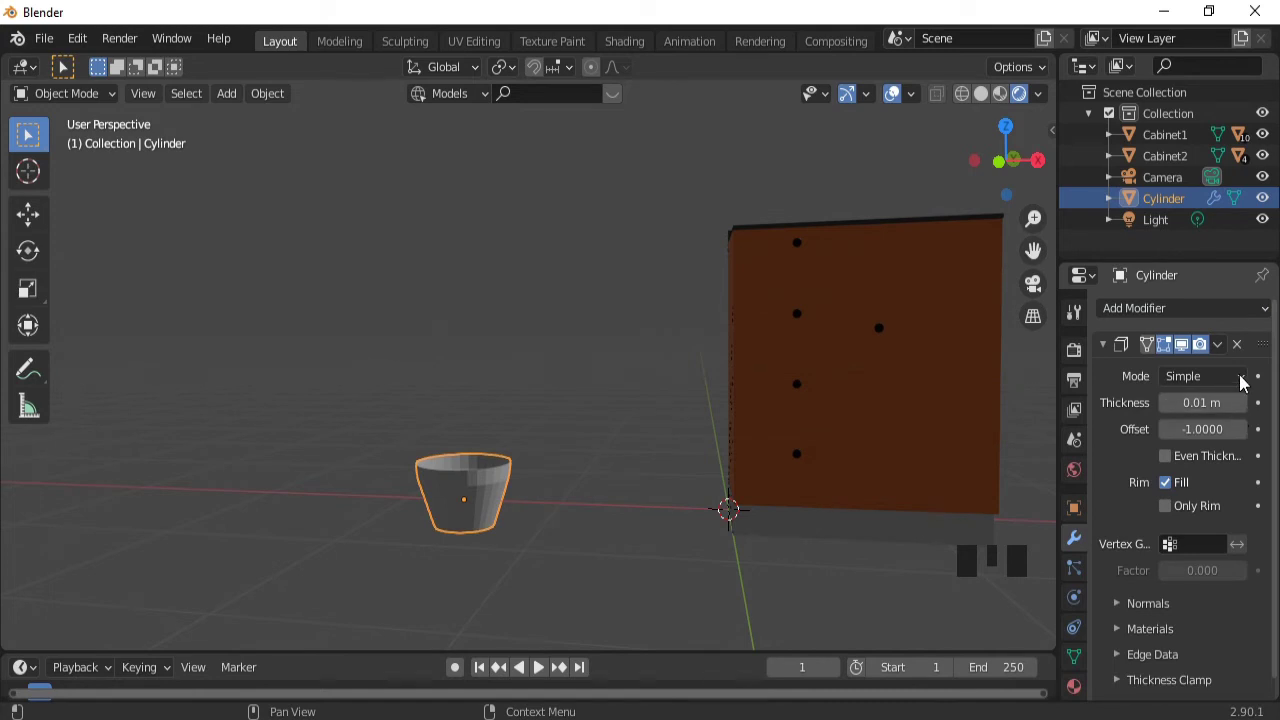
click(1237, 344)
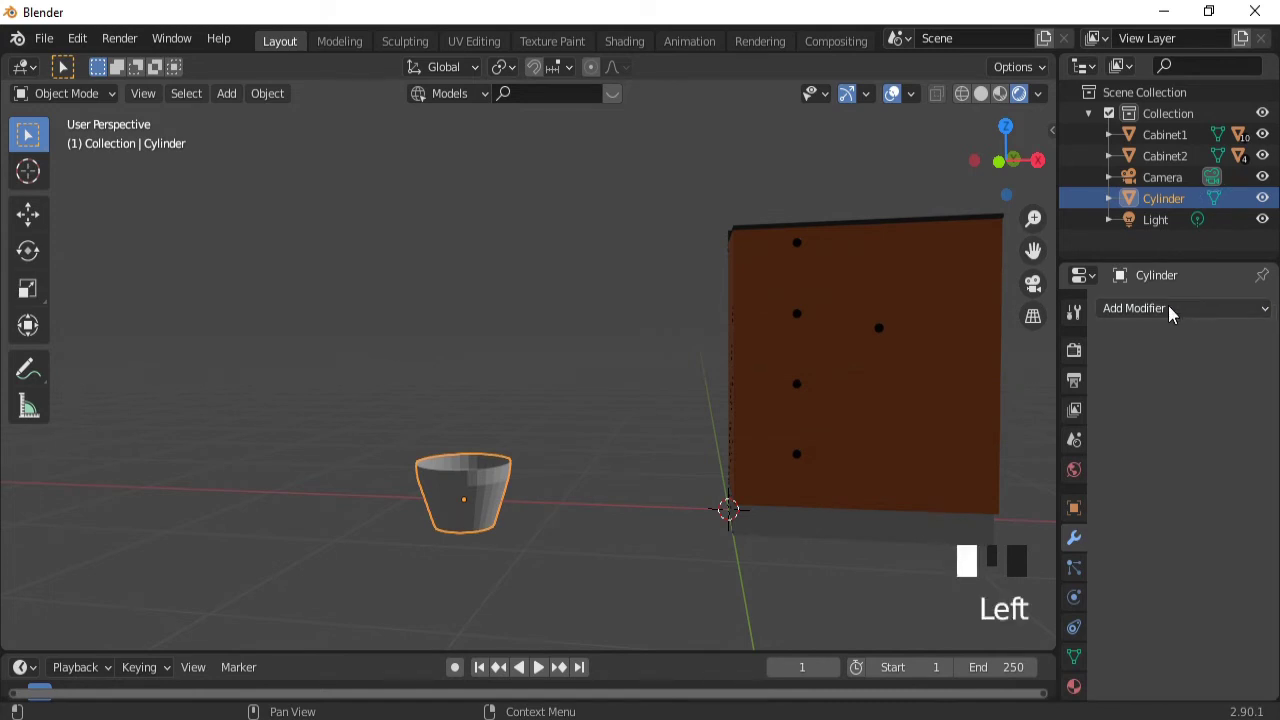
- Add a Subdivision Surface modifier with viewport level 2 to the cylinder and shade it smooth
click(1171, 311)
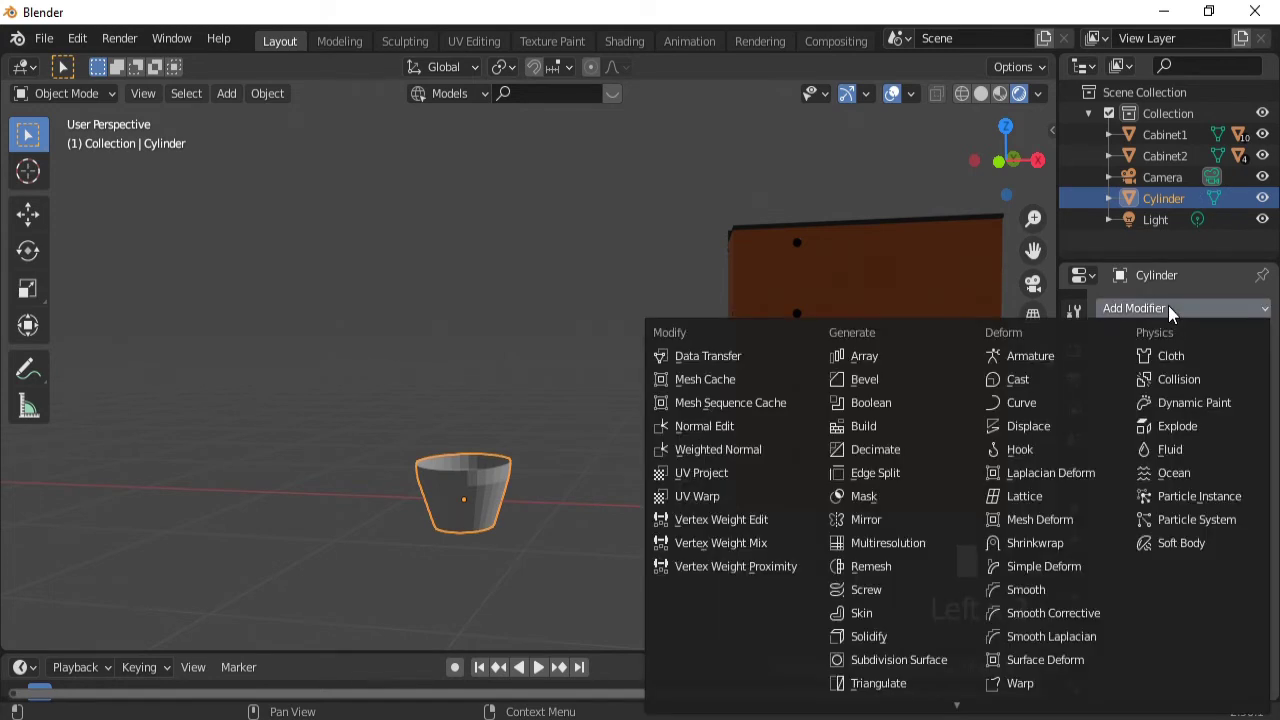
click(883, 662)
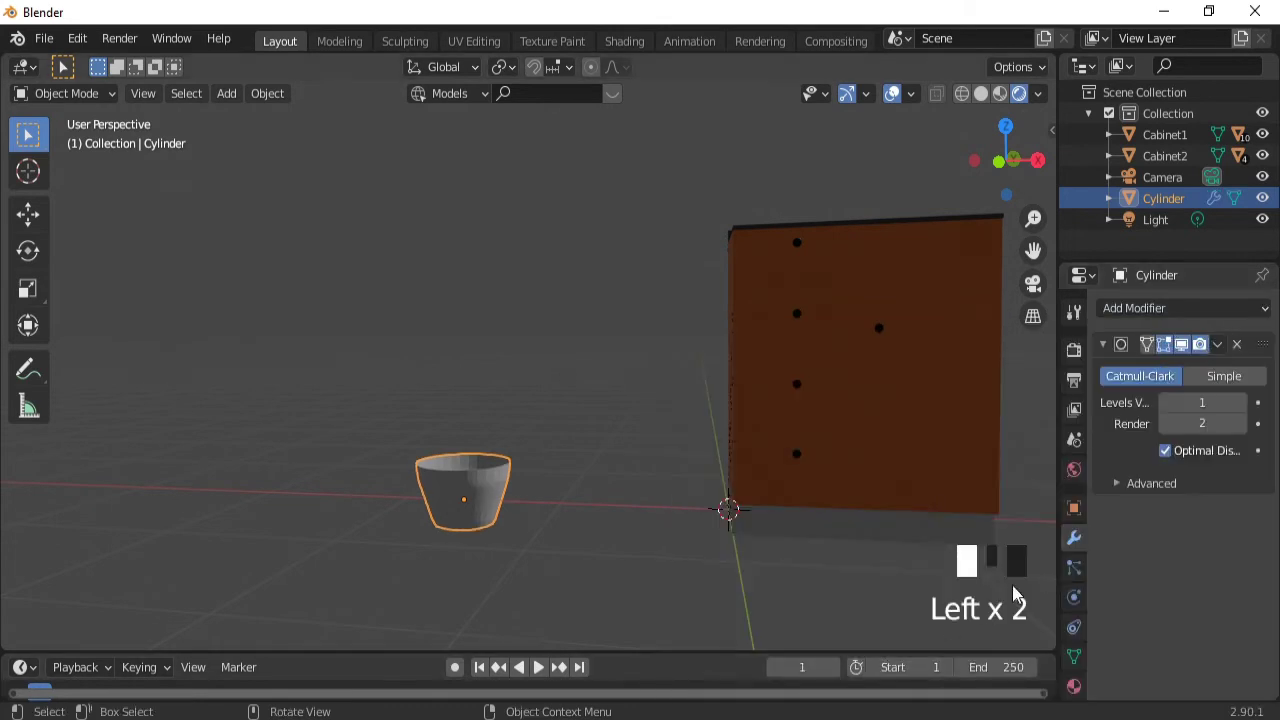
click(1240, 406)
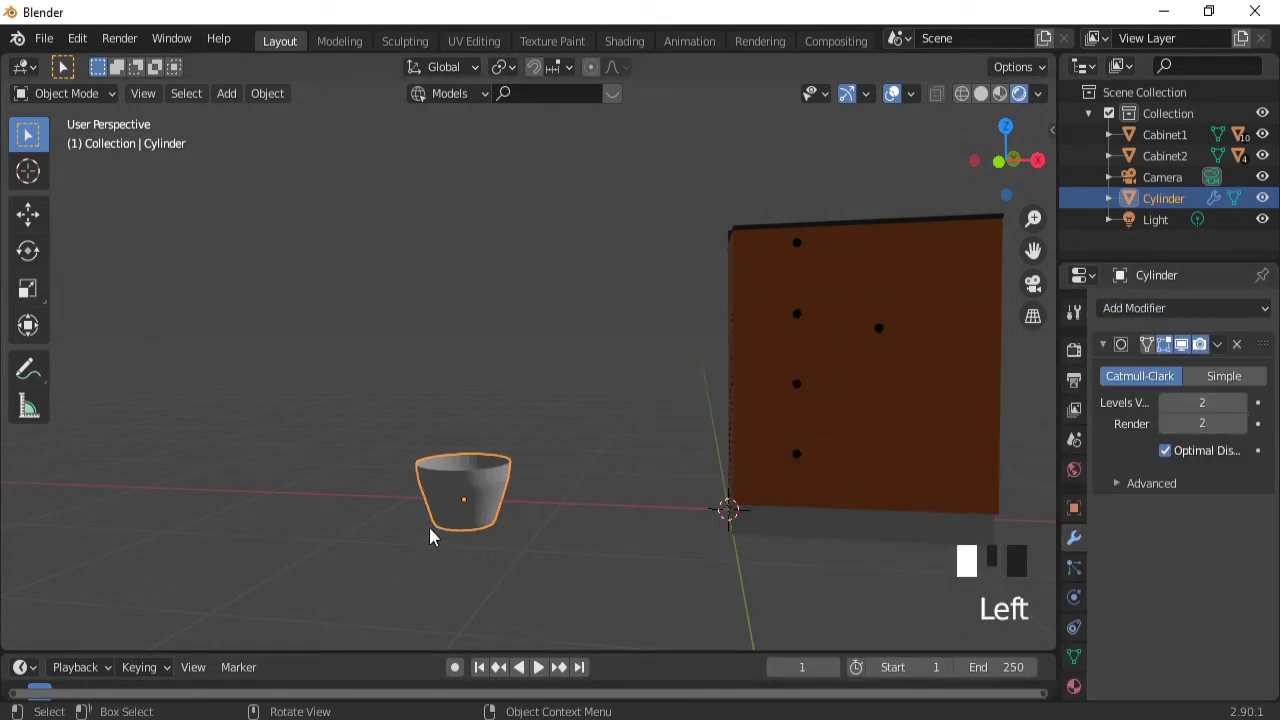
right_click(477, 536)
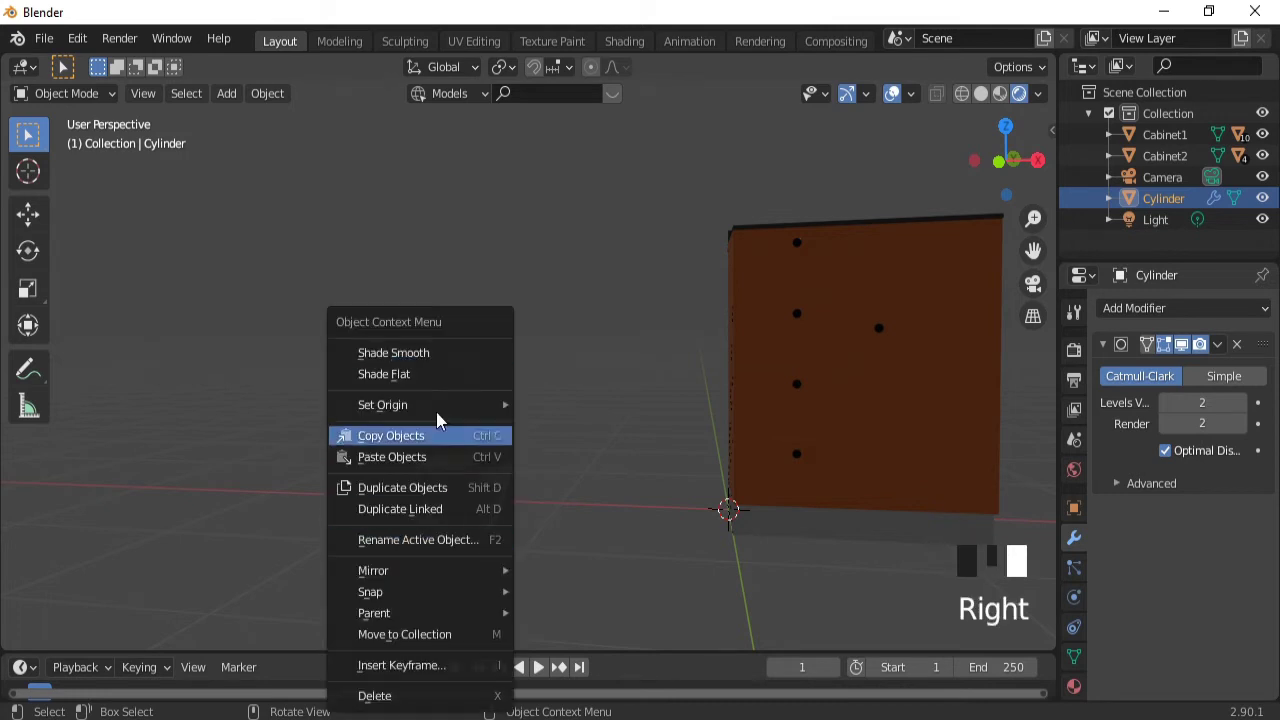
click(401, 357)
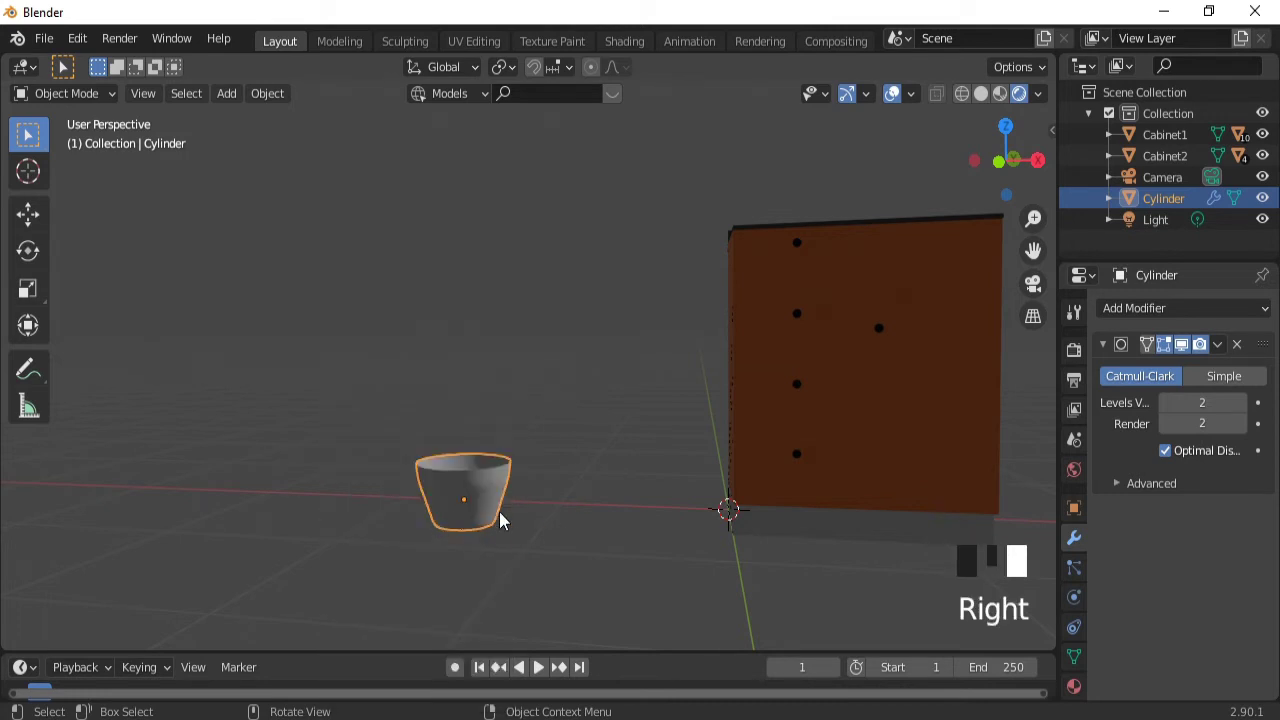
- In Edit Mode, select the container's base edge loop together with the widened edge loop below the rim
middle_drag(500, 523, 546, 584)
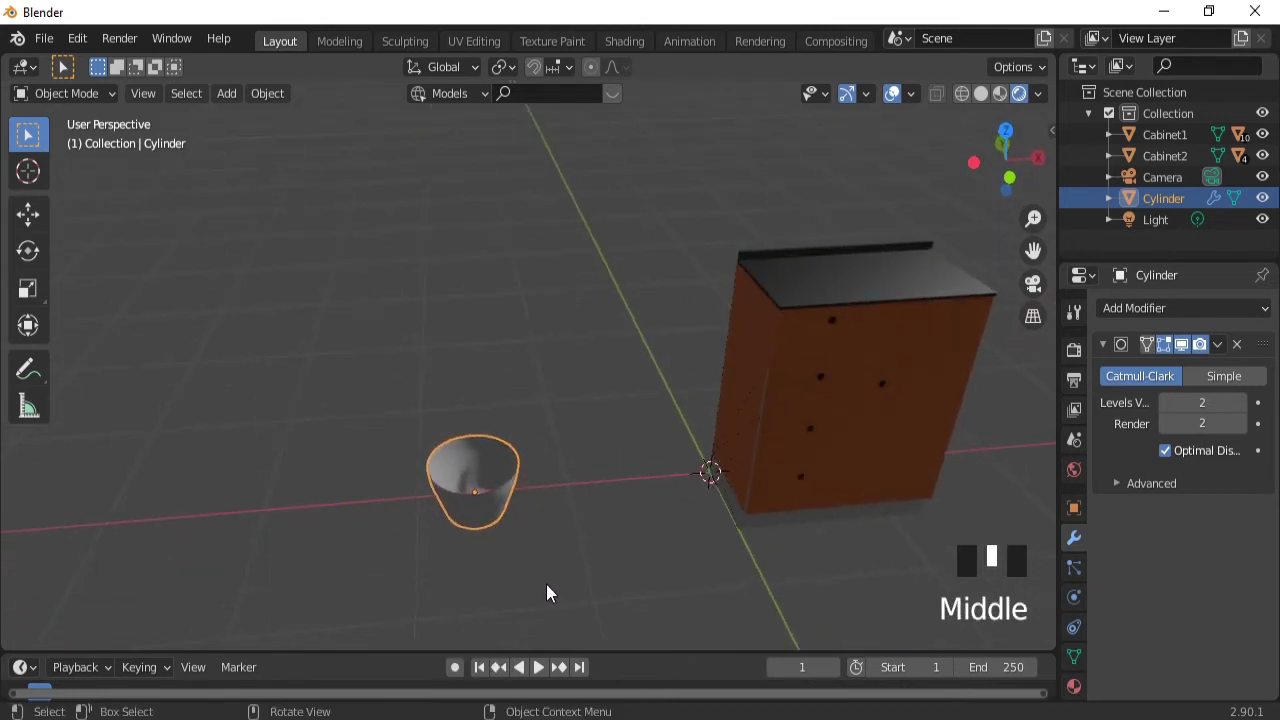
key(Tab)
middle_drag(291, 383, 226, 306)
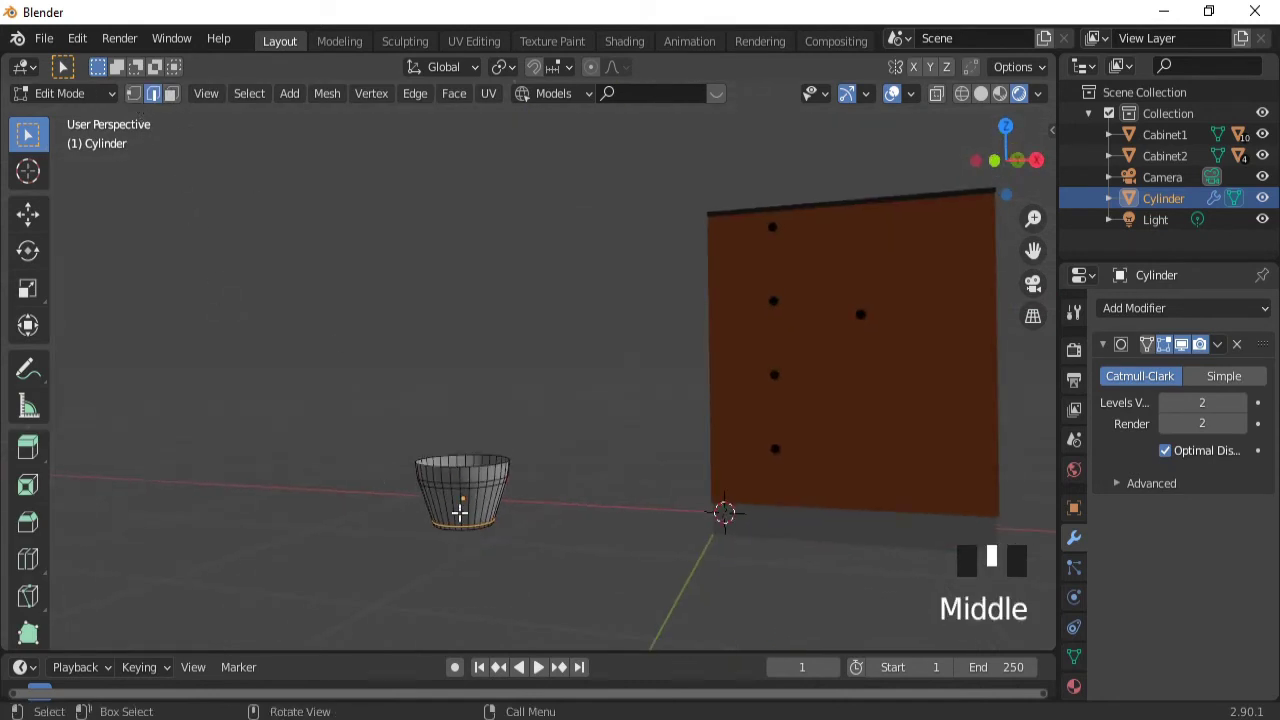
triple_click(468, 526)
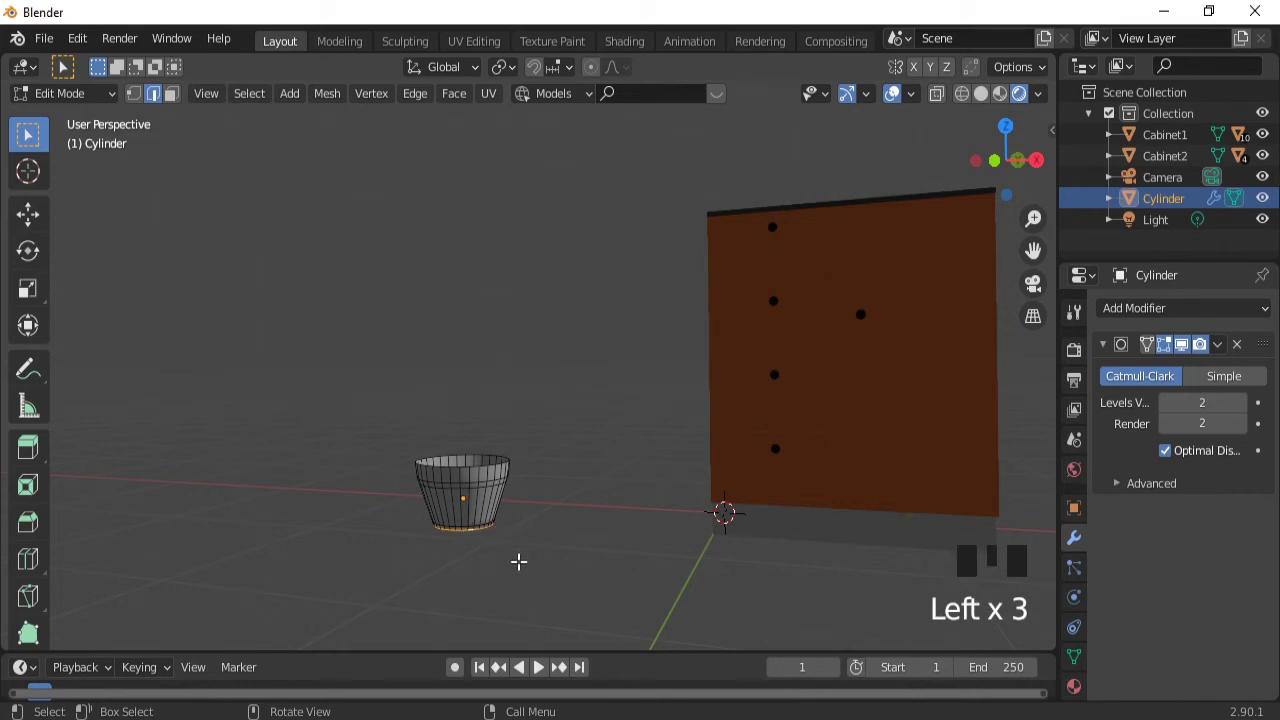
ctrl+middle_drag(518, 561, 469, 486)
key(ctrl+KP_2)
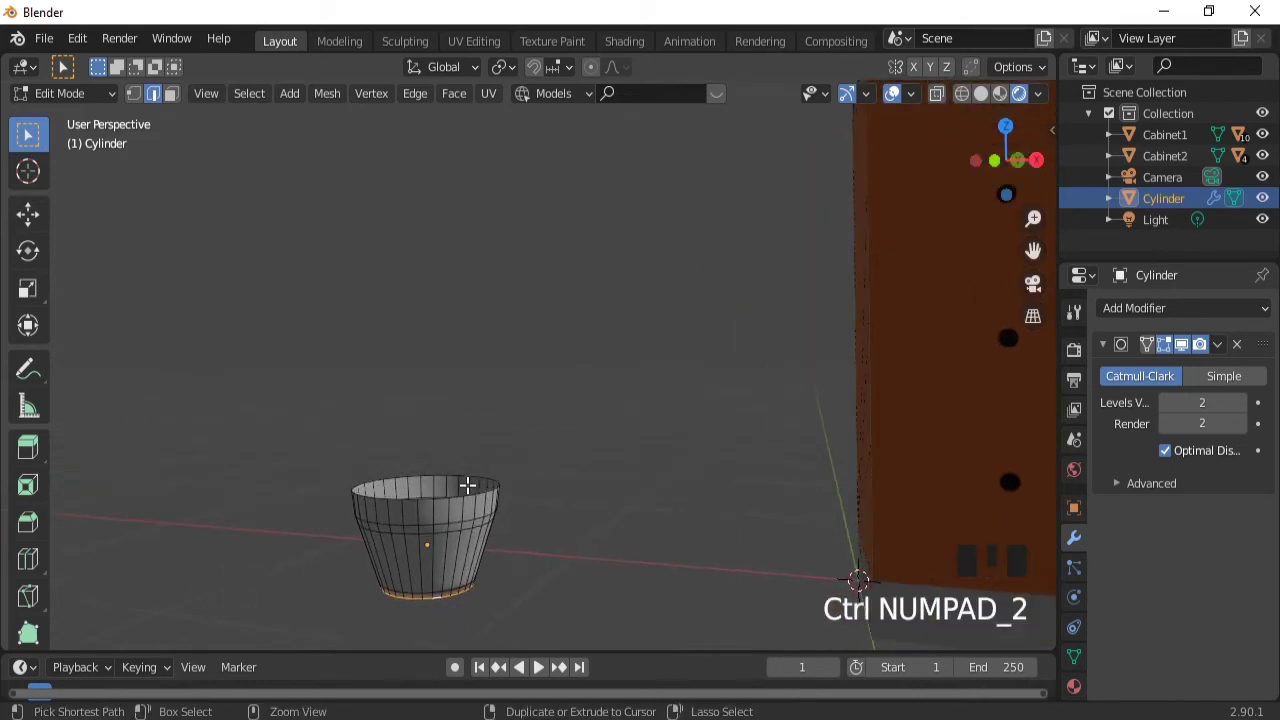
key(ctrl+KP_2)
key(ctrl+KP_2)
key(ctrl+KP_2)
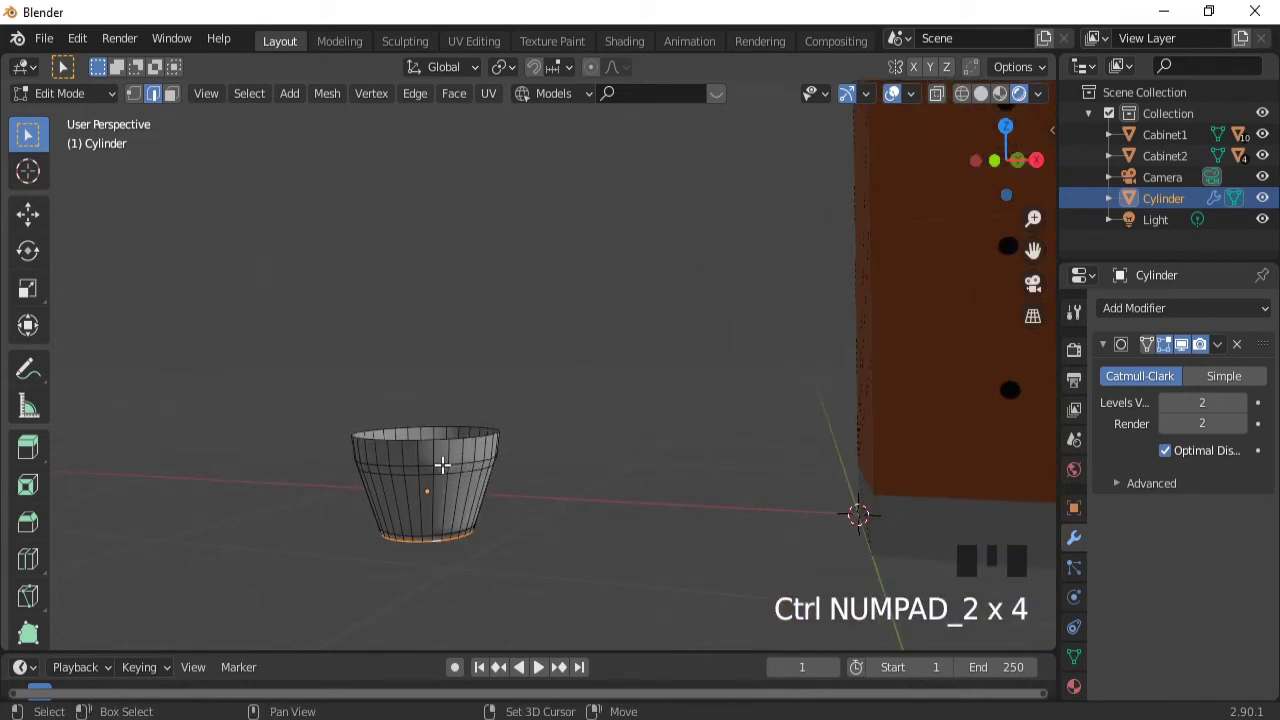
shift+click(443, 460)
shift+click(443, 458)
shift+click(443, 458)
middle_drag(289, 489, 410, 540)
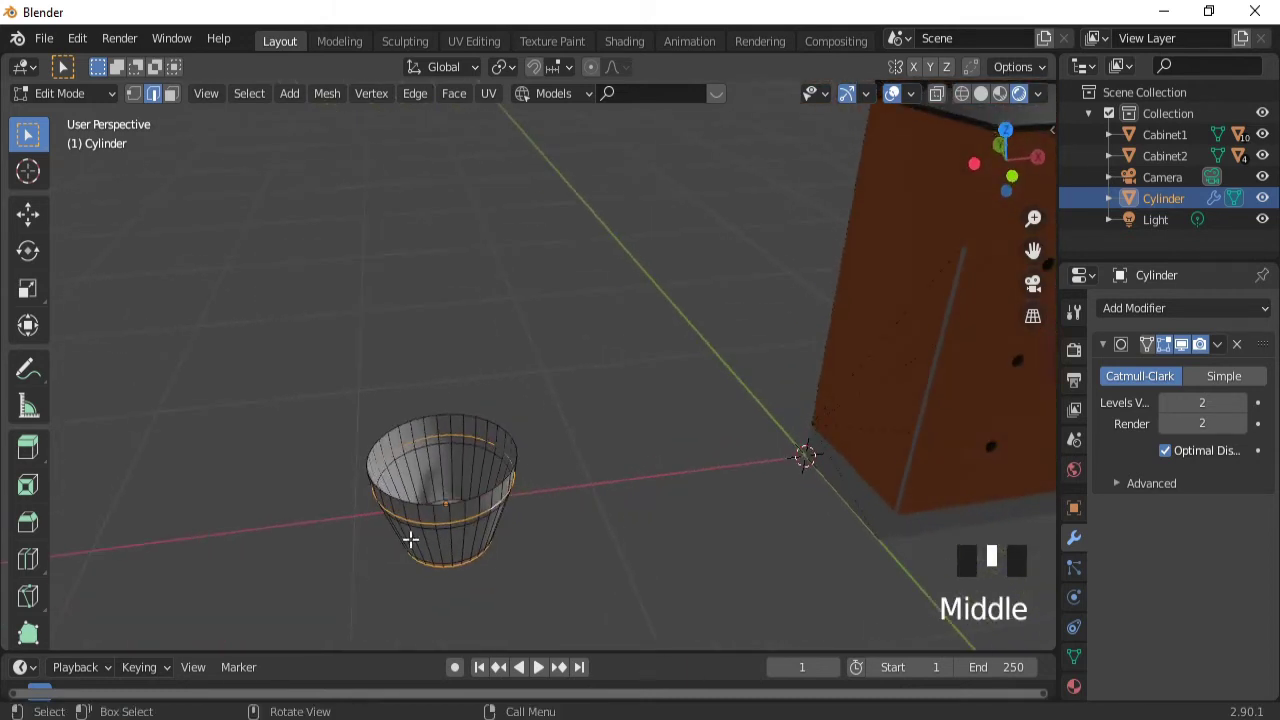
- Fill only the widened edge loop below the rim with a face as the pot's inner surface, and return to Object Mode
triple_click(429, 527)
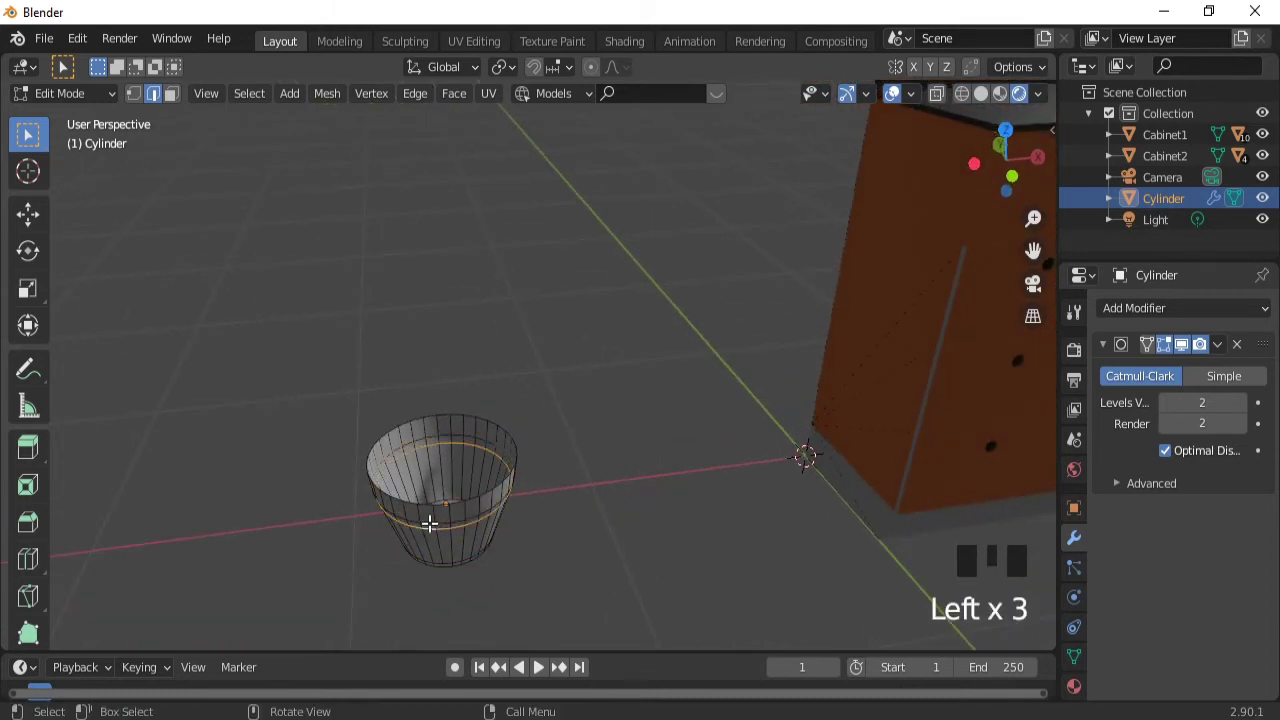
triple_click(429, 524)
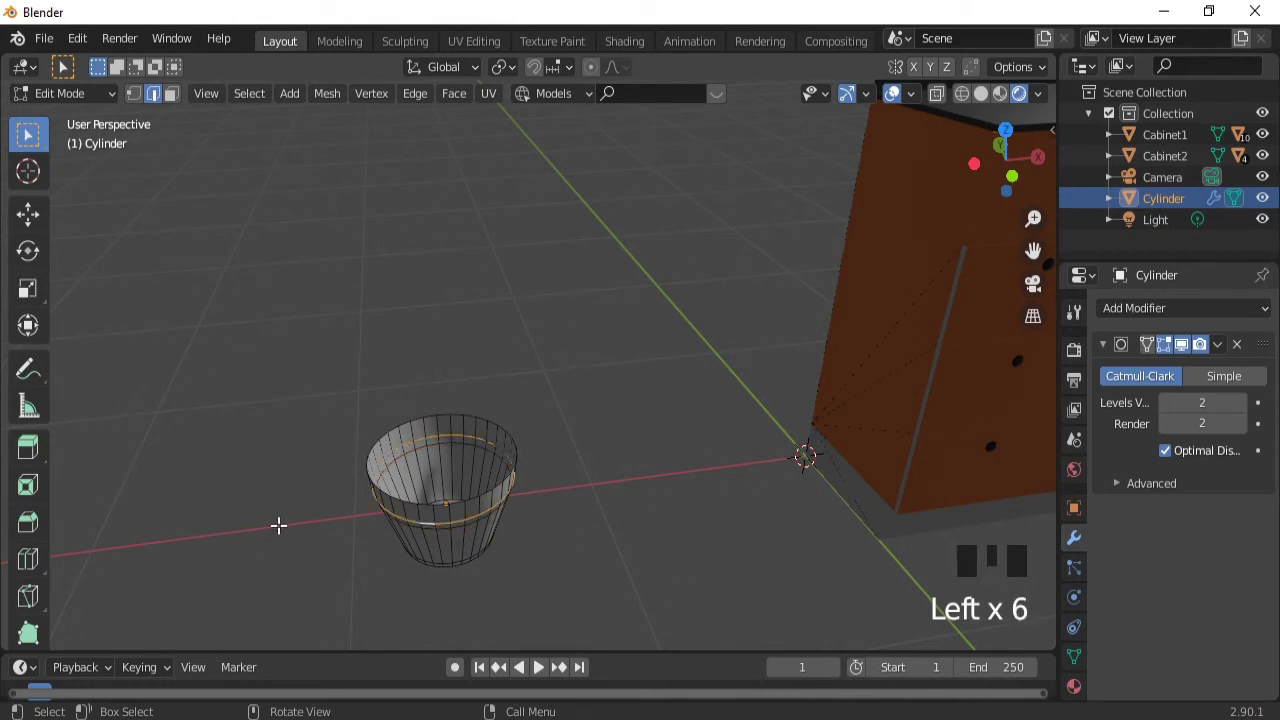
key(f)
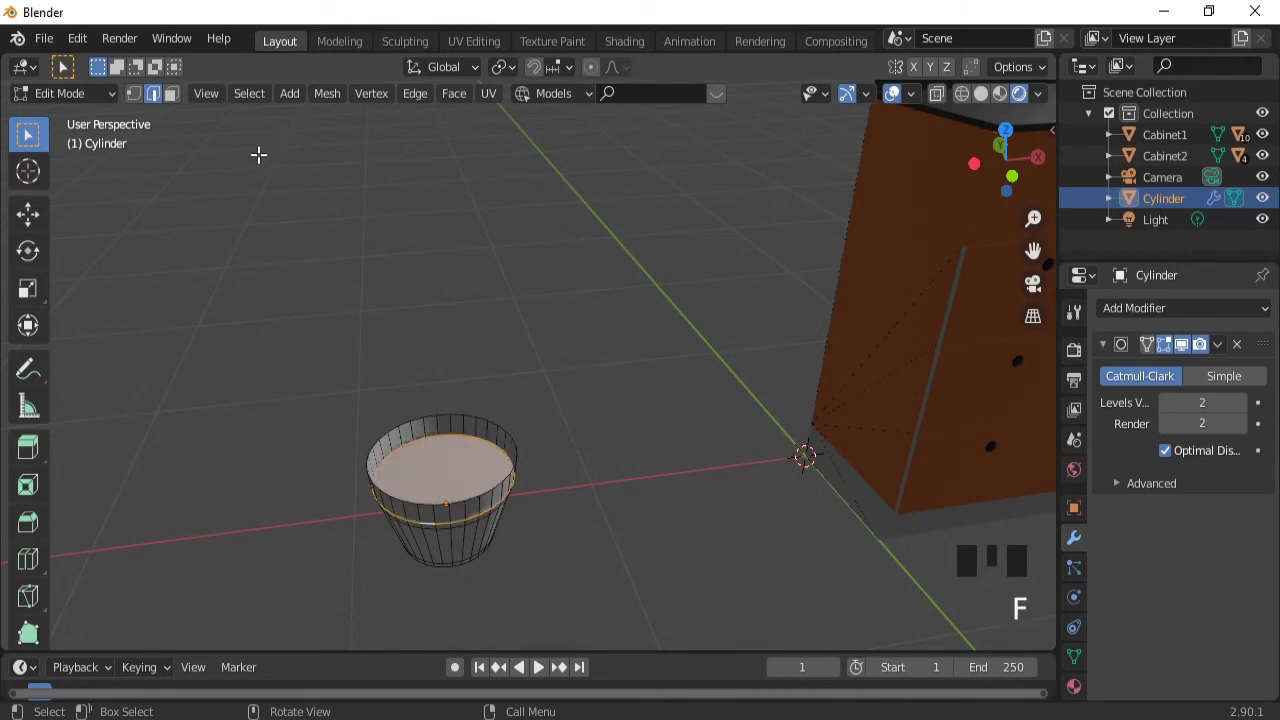
click(133, 93)
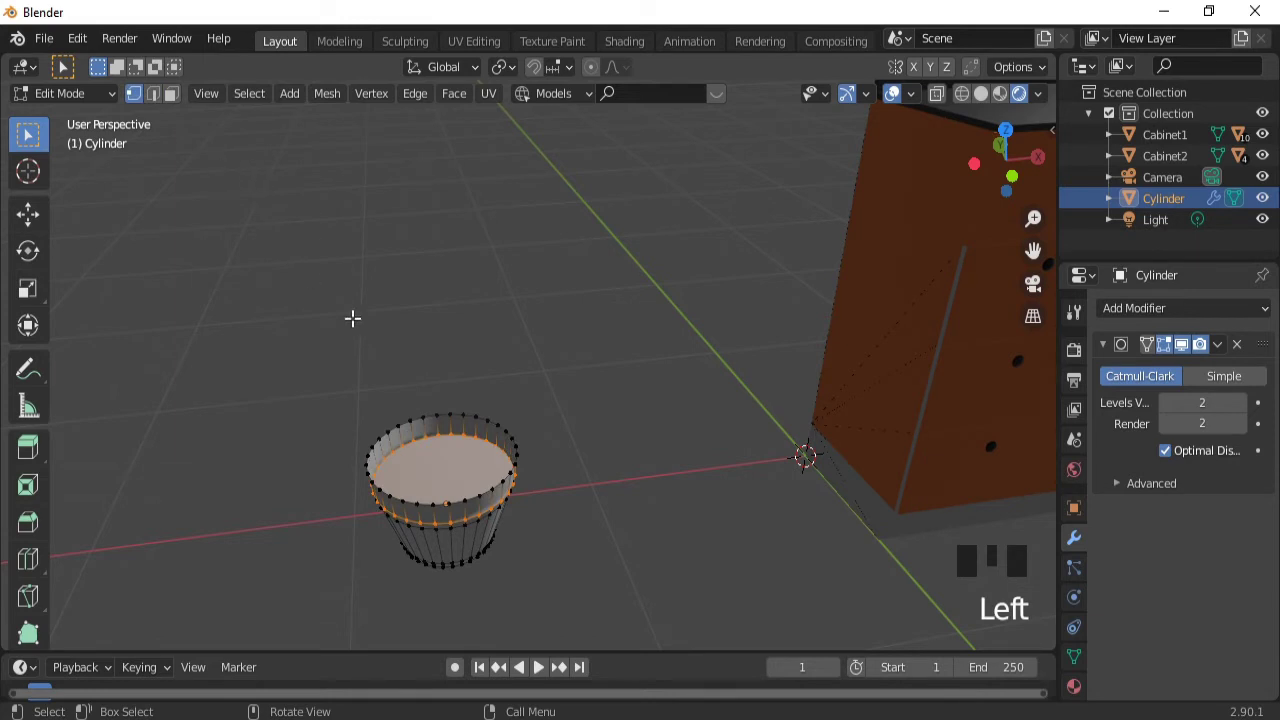
key(Tab)
middle_drag(482, 357, 410, 300)
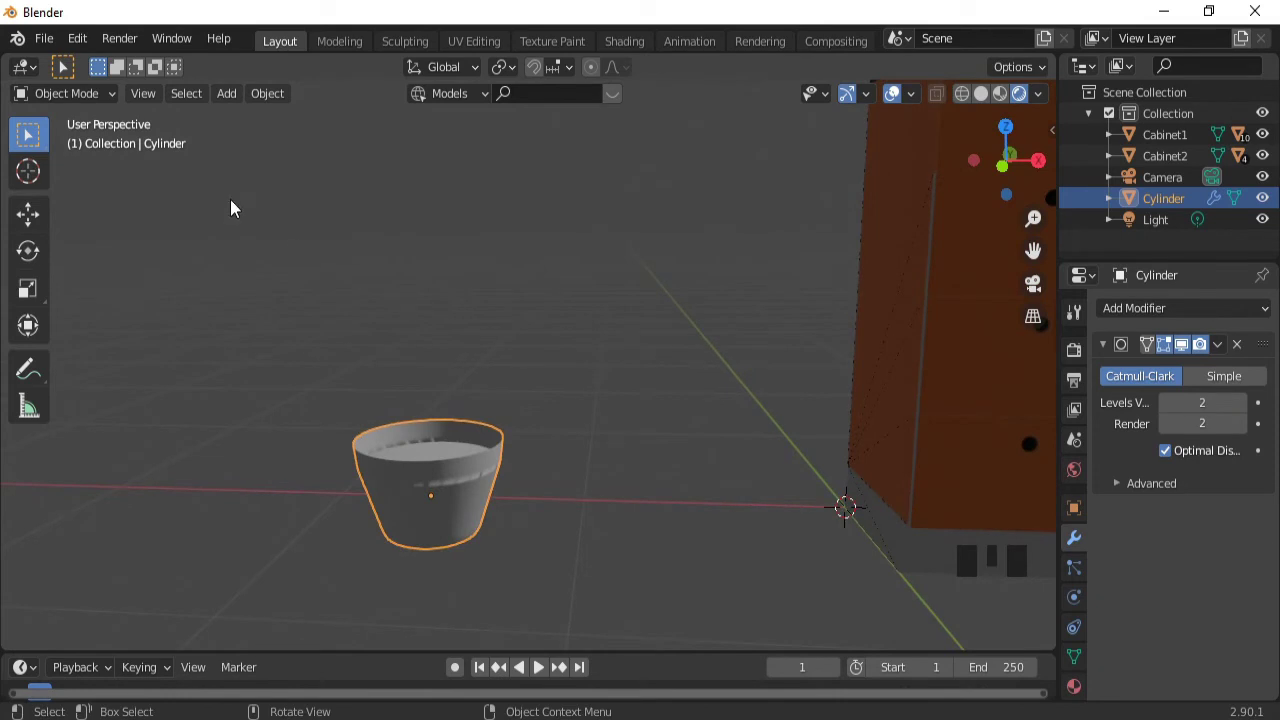
- Search the add-ons in Preferences for "sapl" to check the Sapling Tree Gen add-on
click(79, 39)
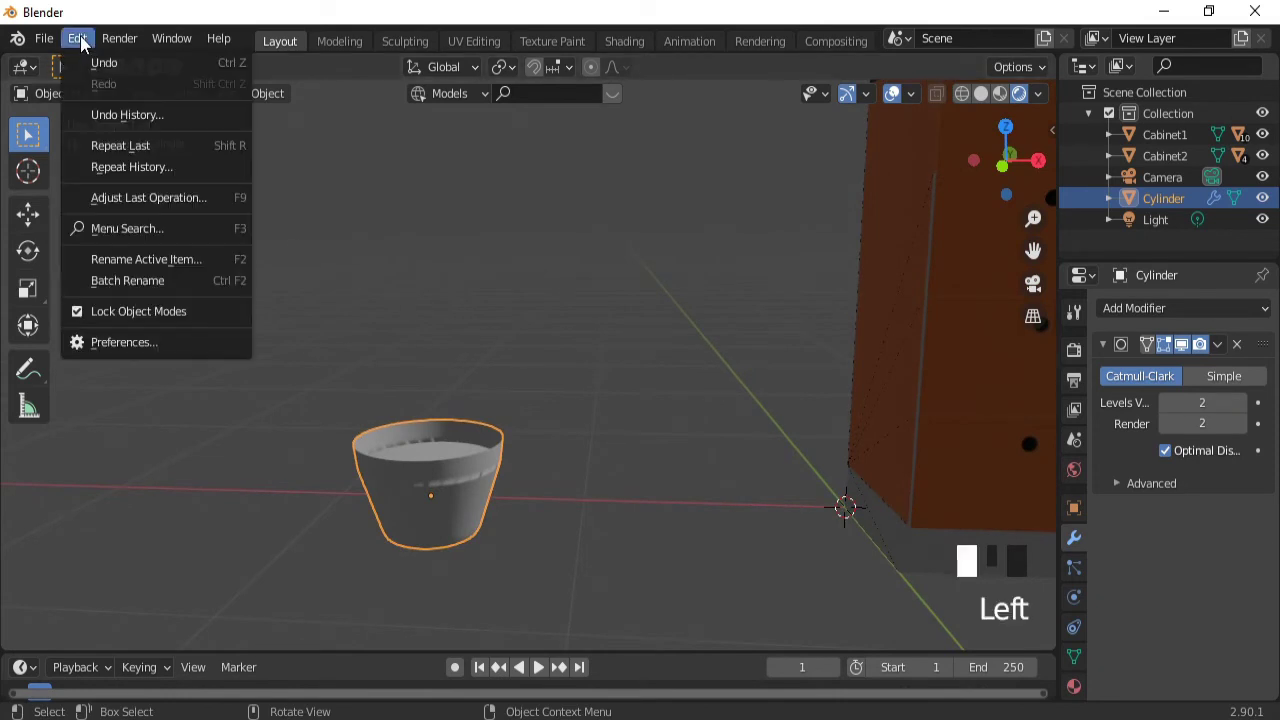
click(117, 343)
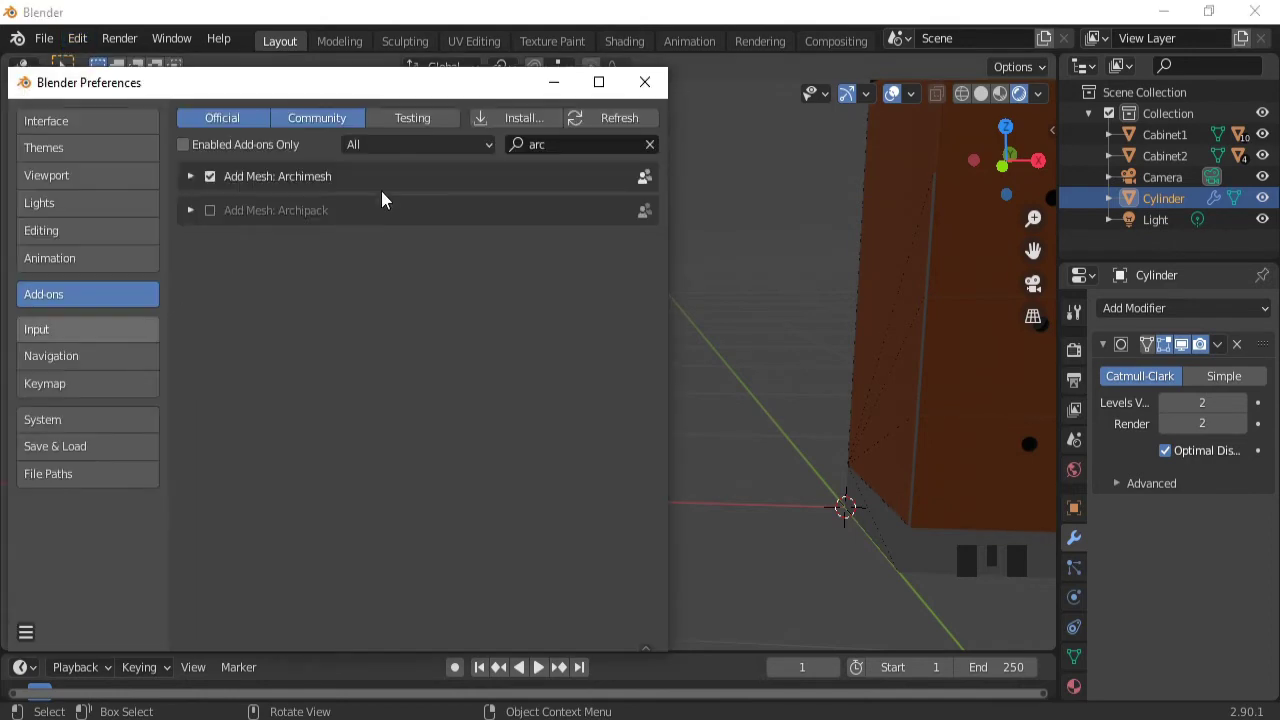
click(562, 146)
key(BackSpace)
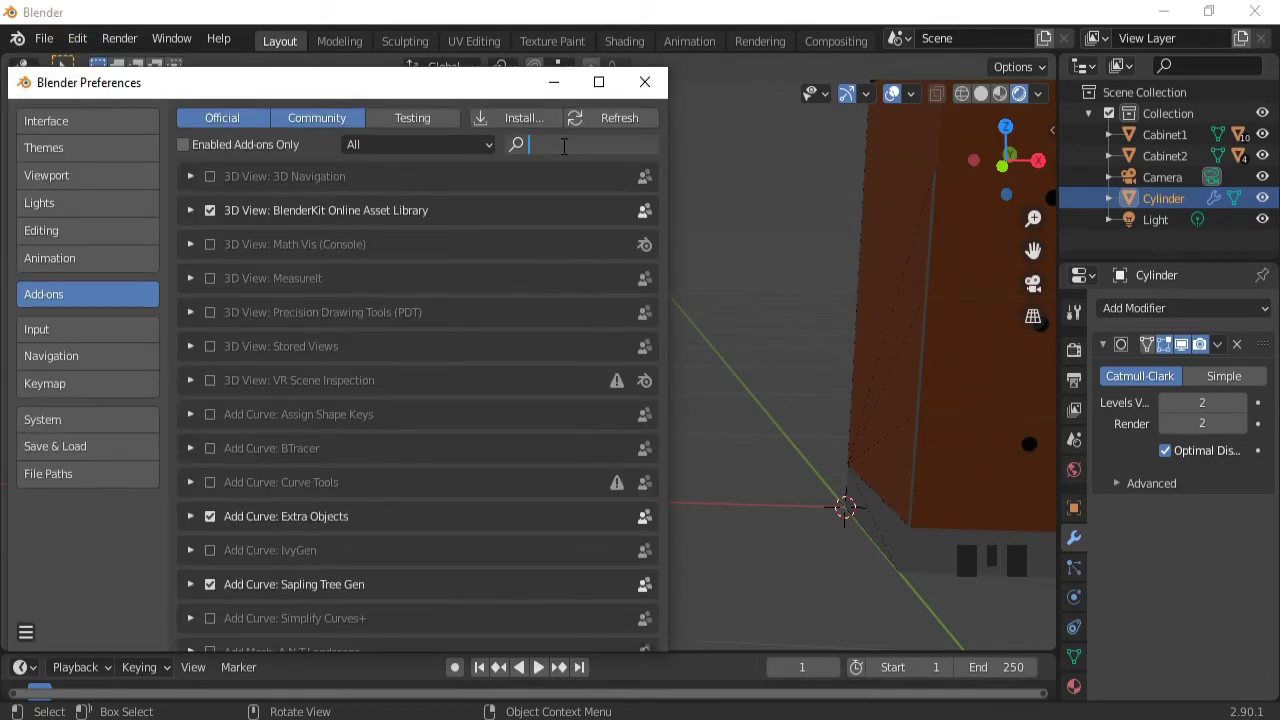
text(sapl)
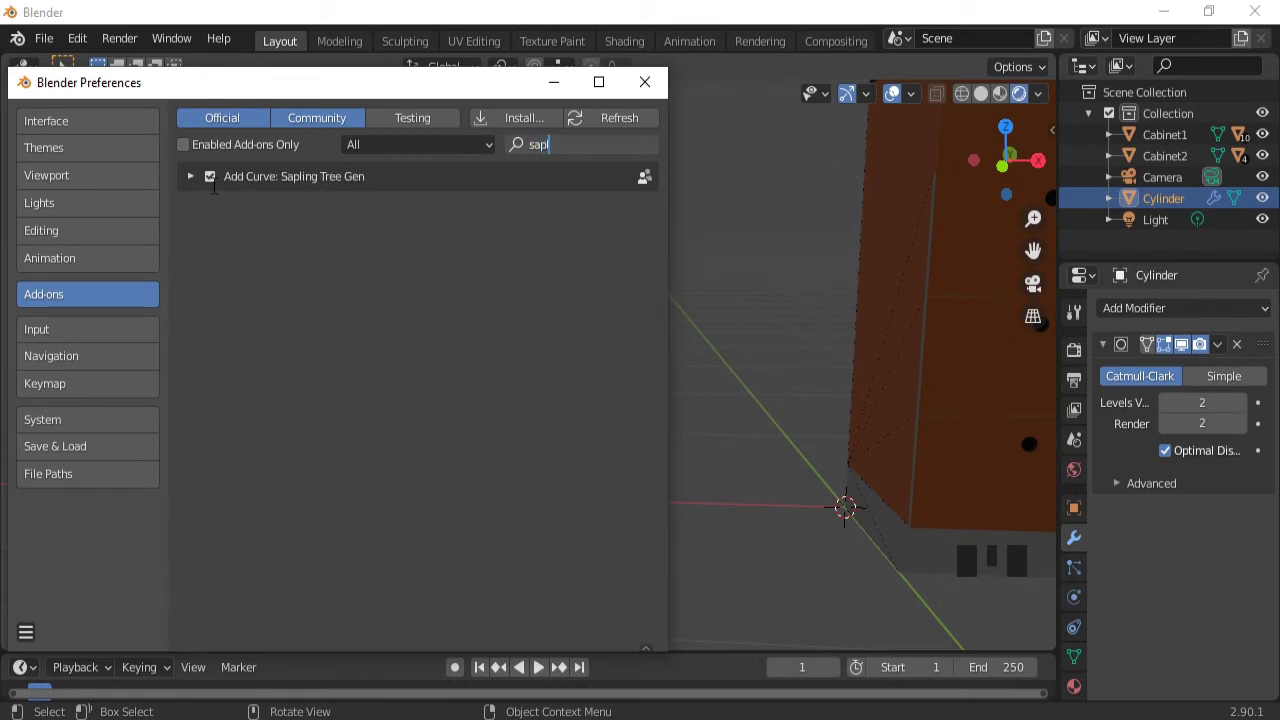
- Close the Preferences and place the 3D cursor at the pot's centre in the top view
click(646, 83)
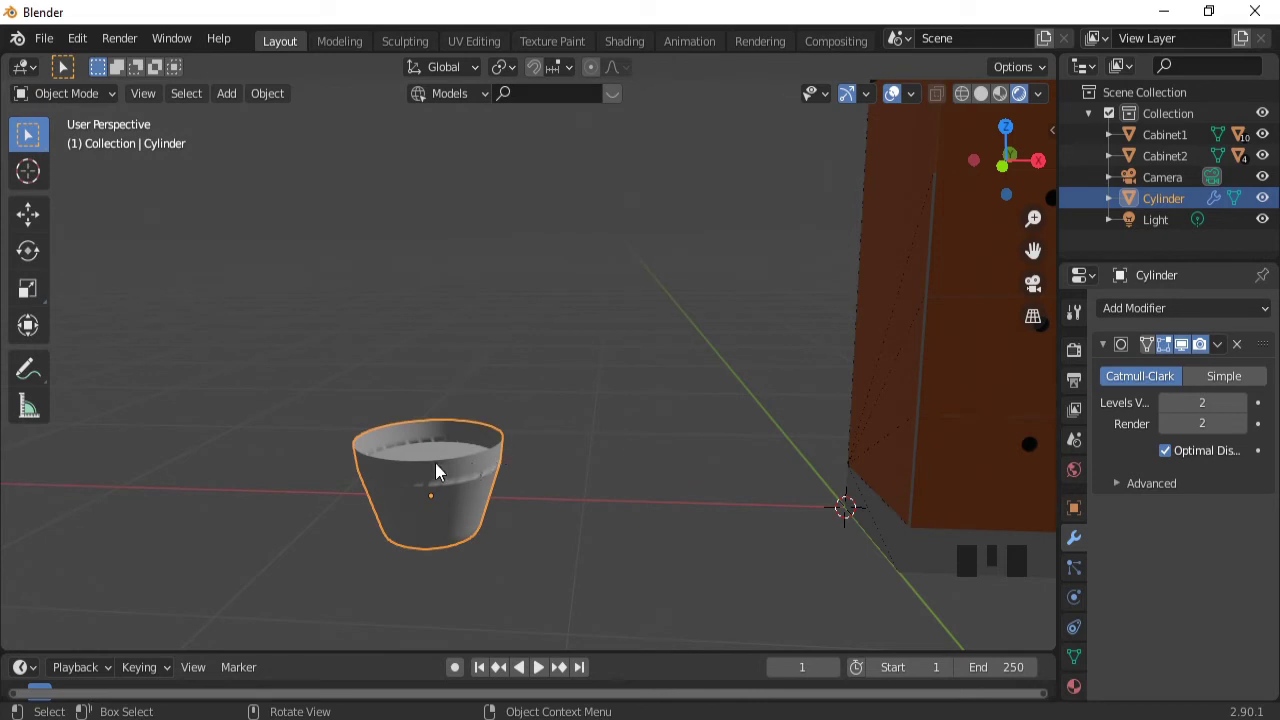
key(KP_7)
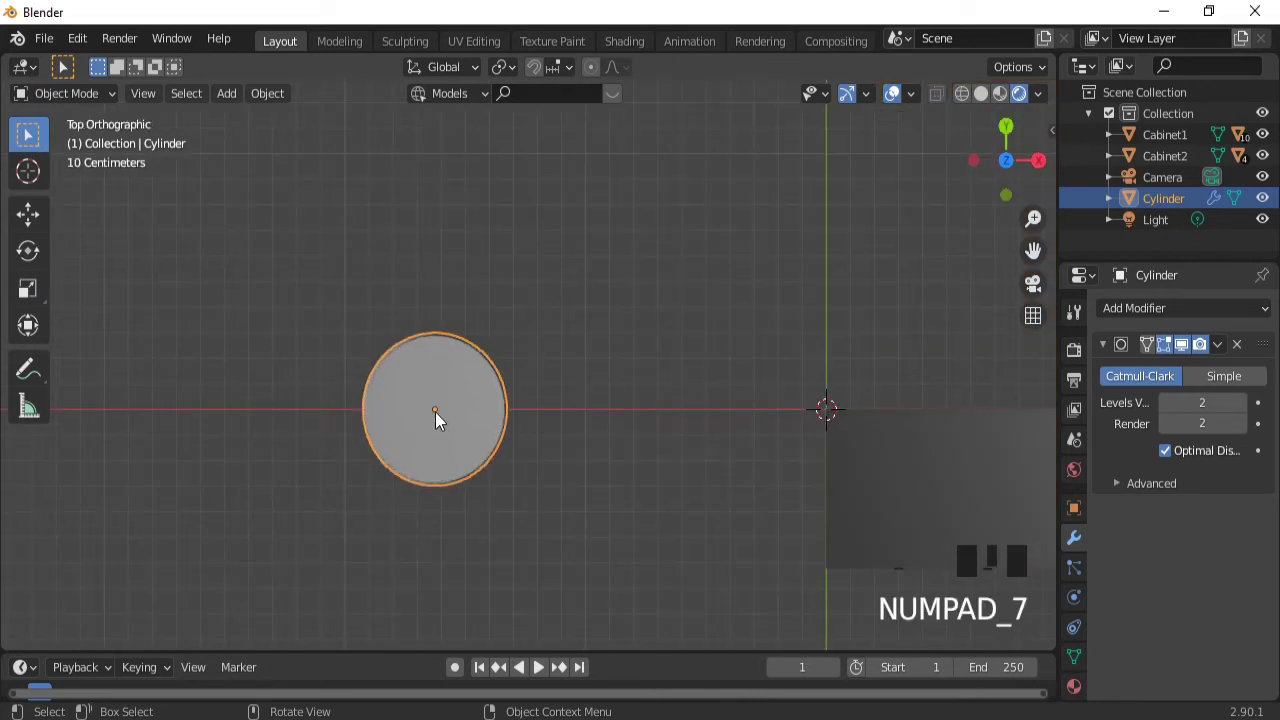
shift+right_click(435, 412)
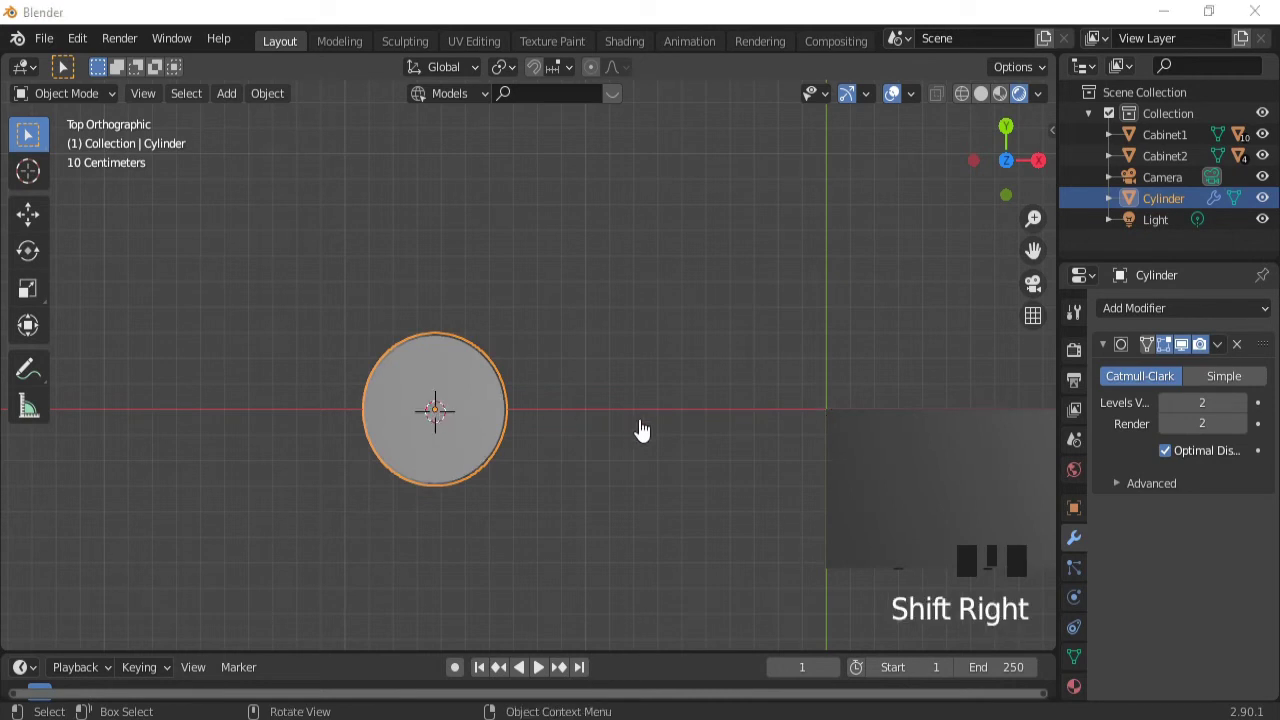
- Add a Sapling Tree Gen curve to the scene
middle_drag(553, 406, 490, 240)
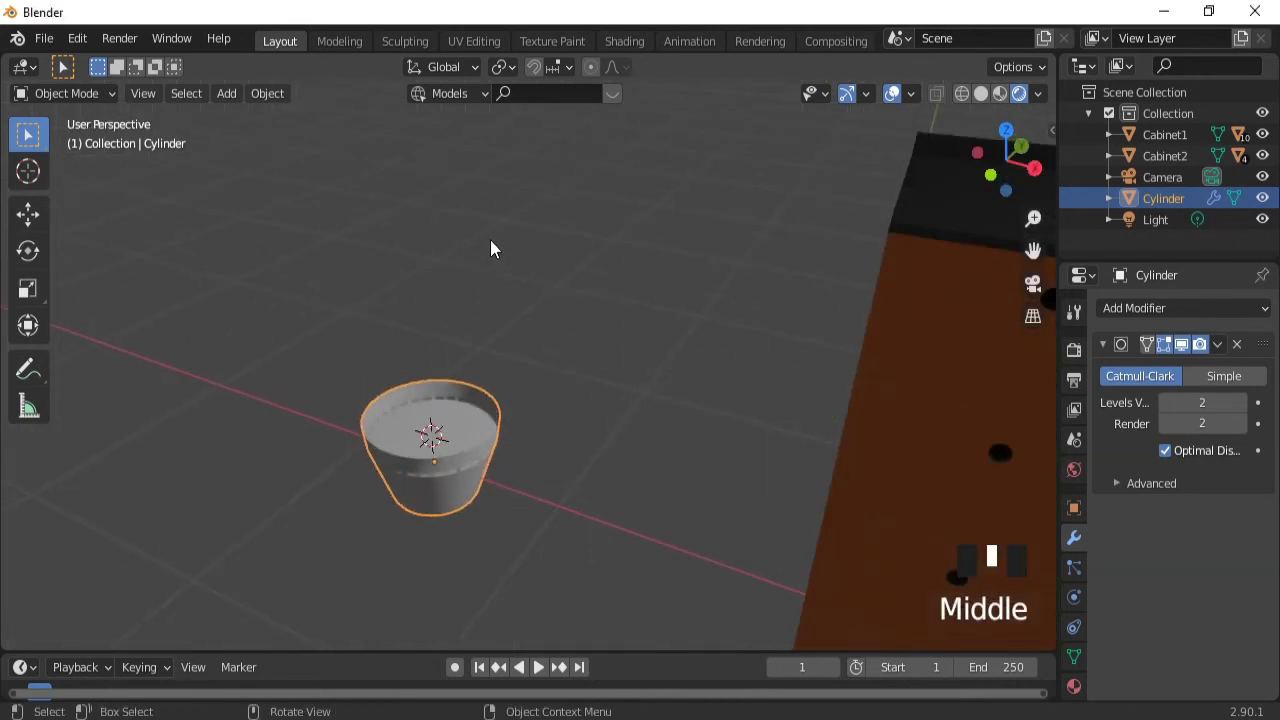
key(shift+a)
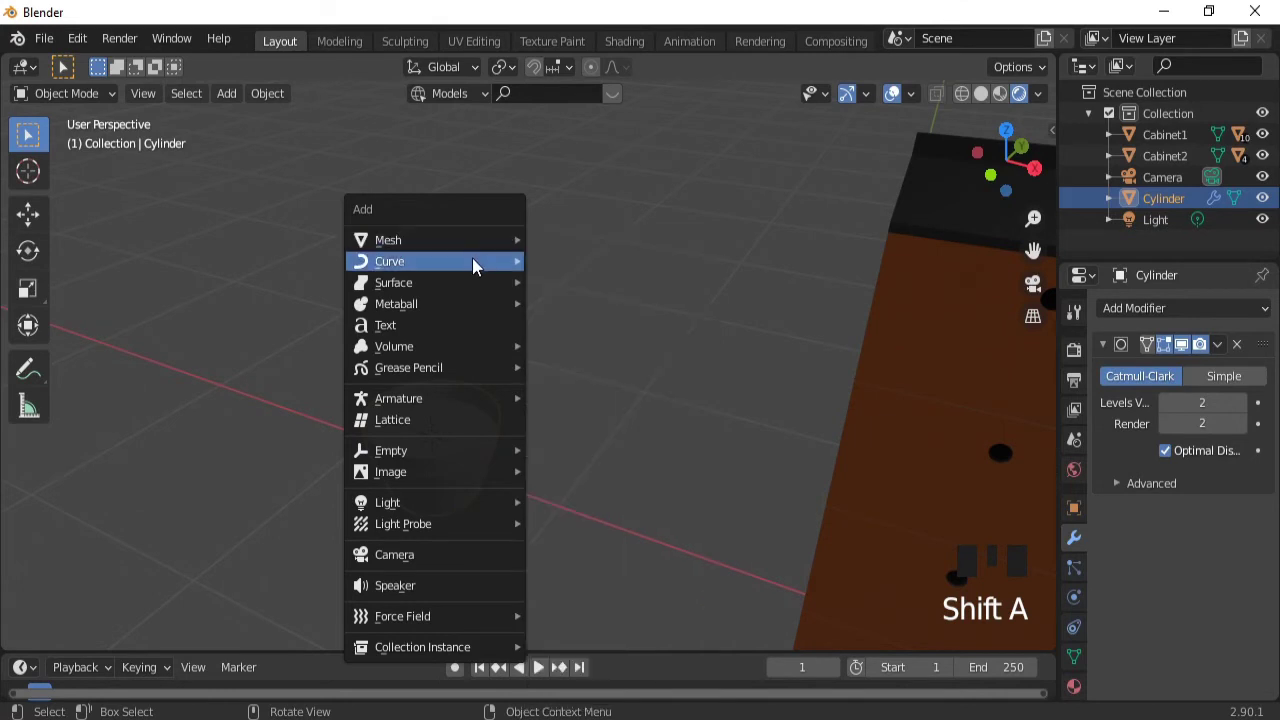
mouse_move(472, 260)
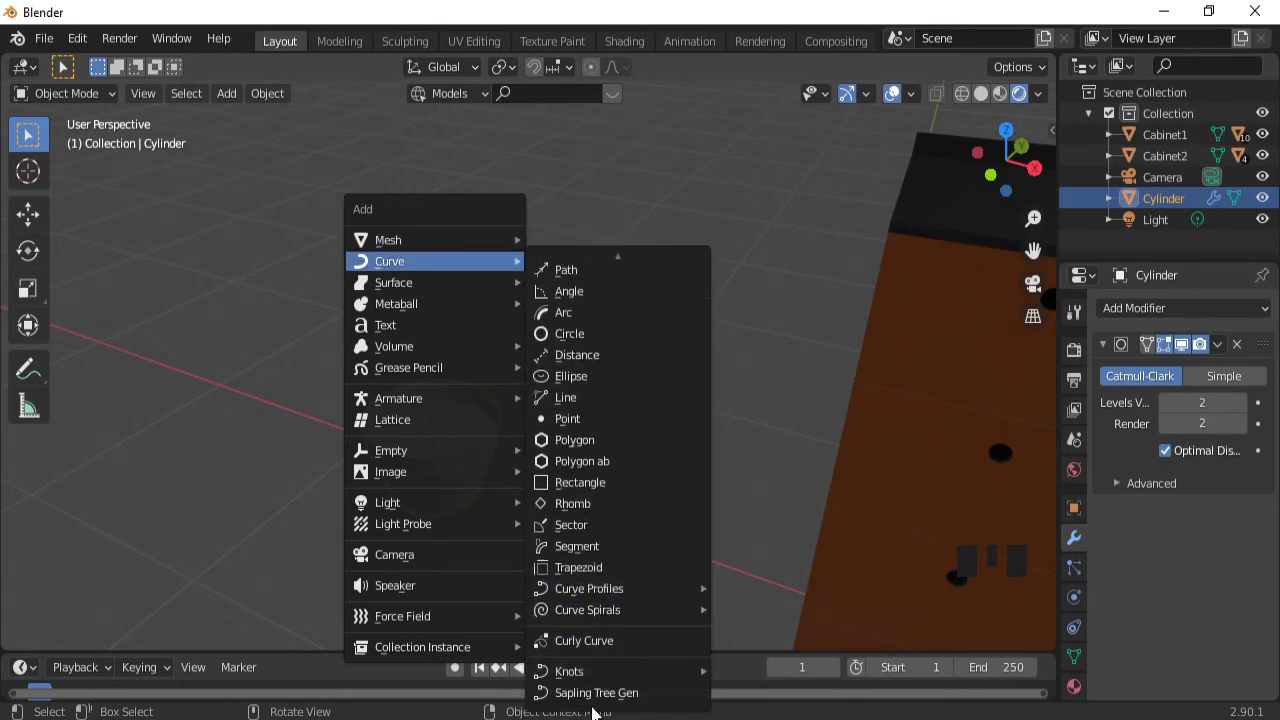
click(618, 693)
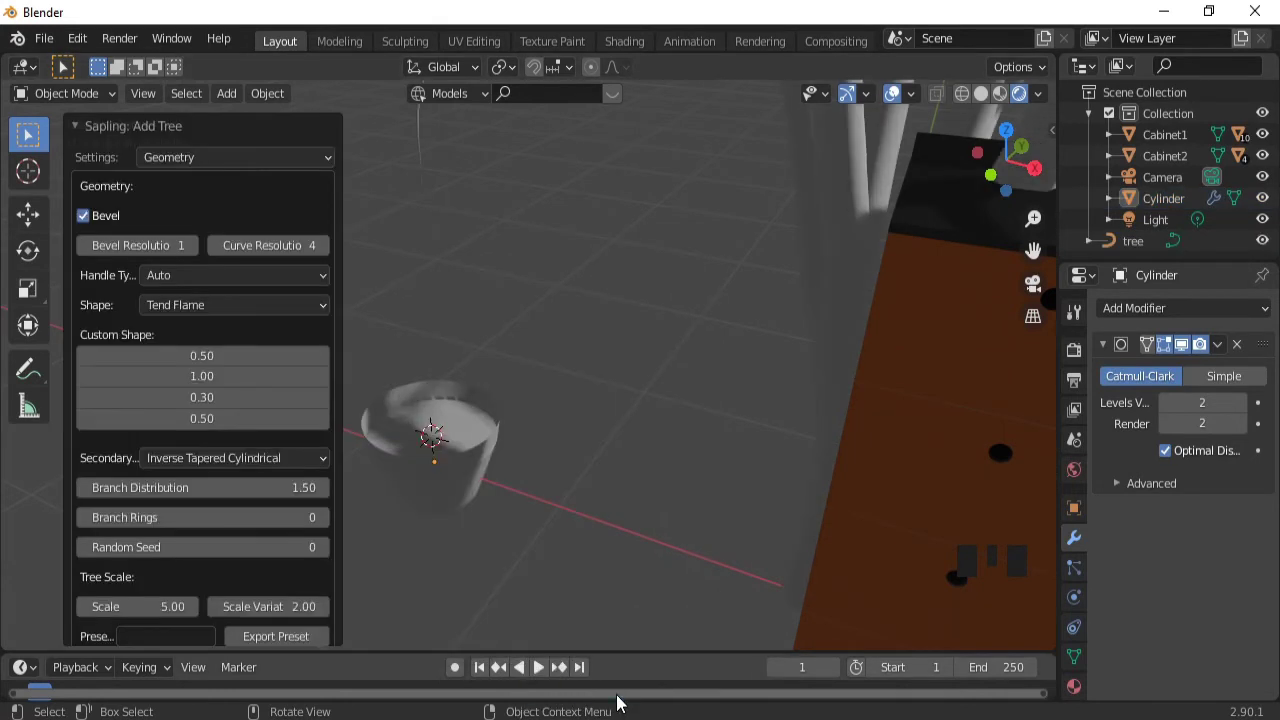
- Turn on Show Leaves in the tree's Leaves settings
ctrl+middle_drag(578, 362, 673, 458)
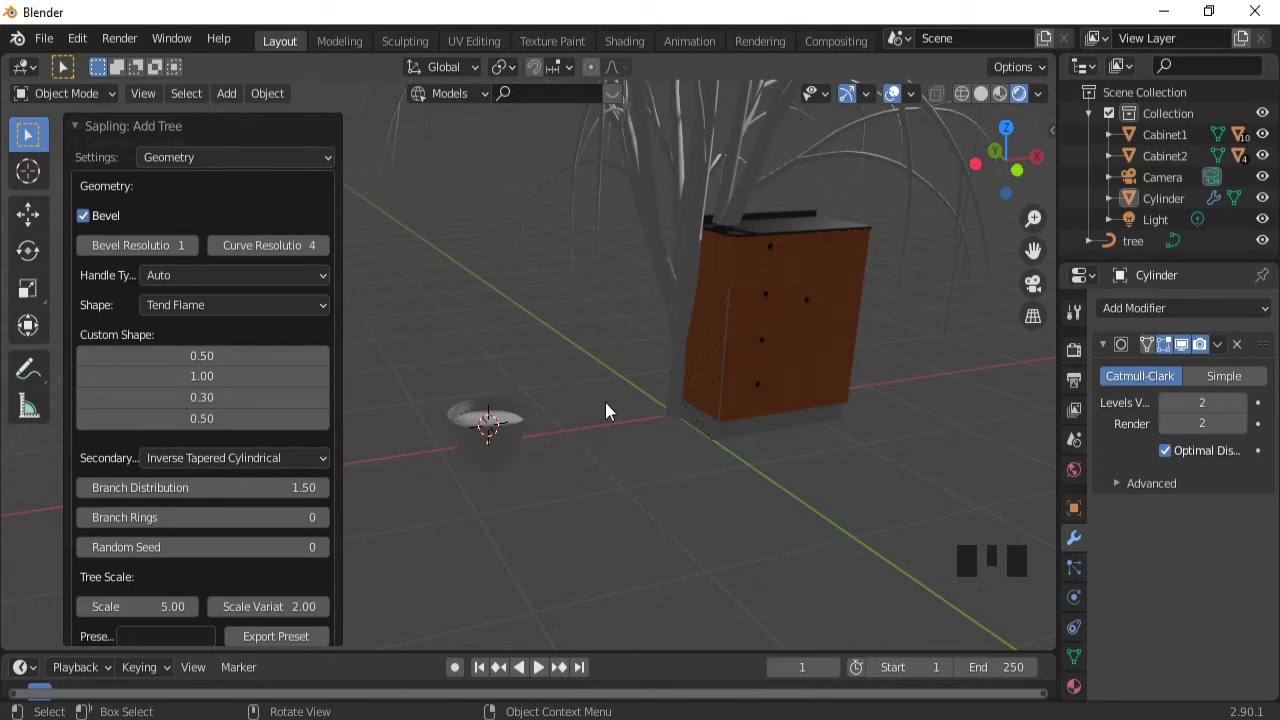
ctrl+middle_drag(647, 308, 589, 458)
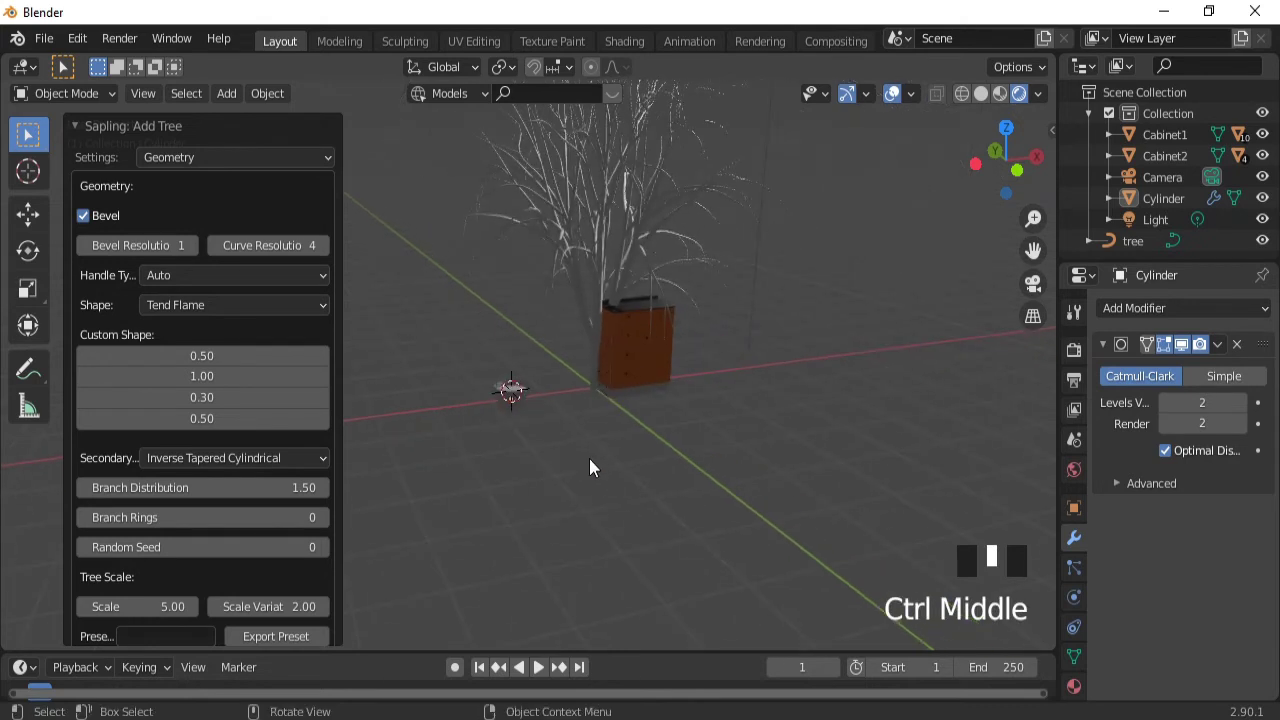
click(279, 157)
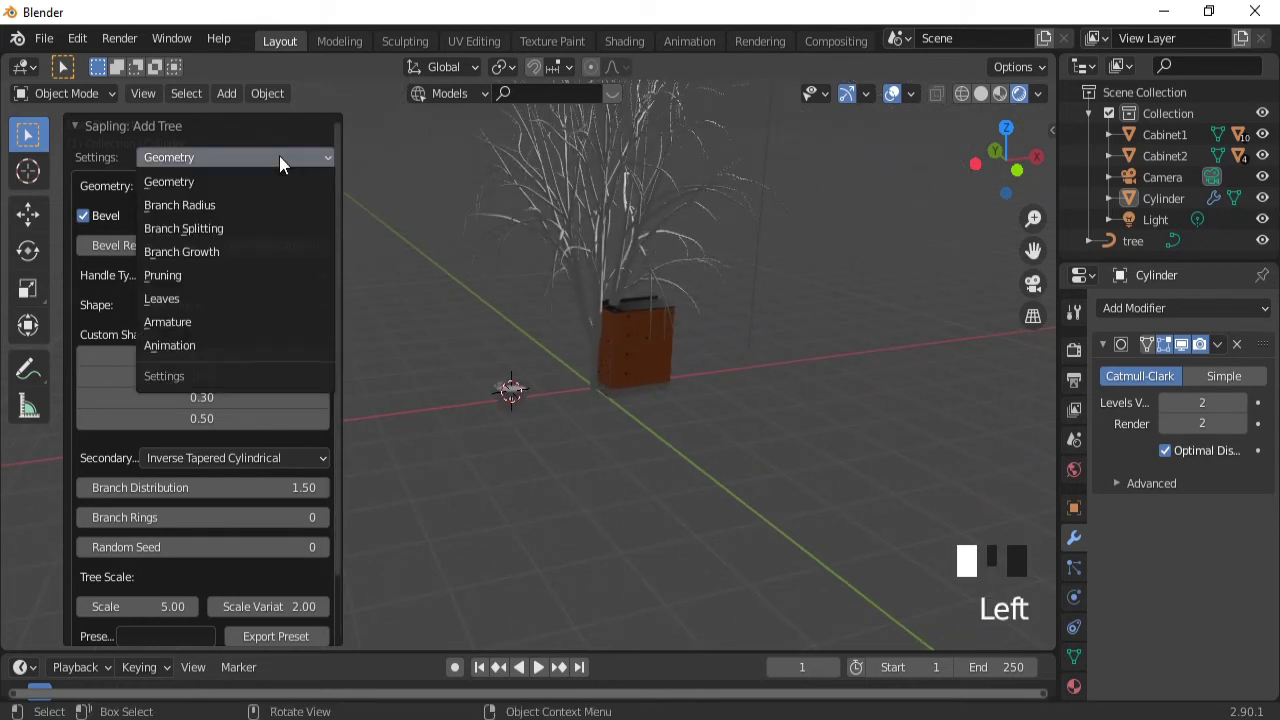
click(197, 274)
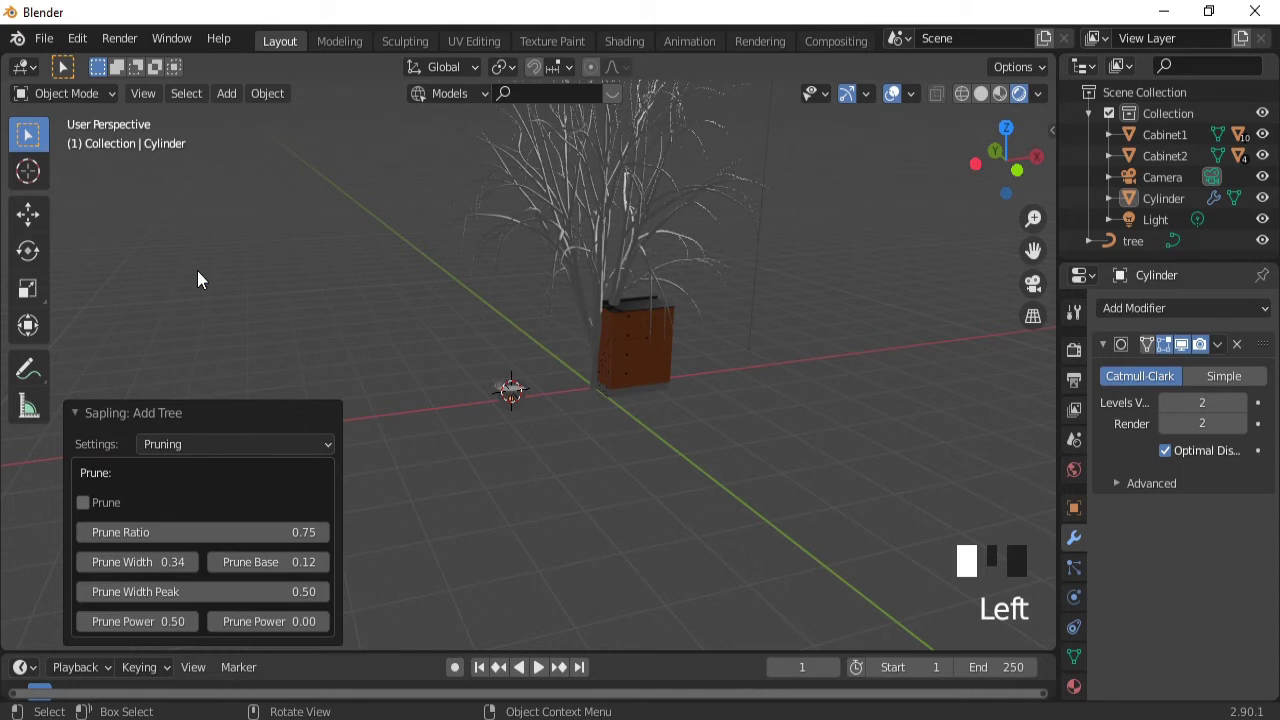
click(247, 446)
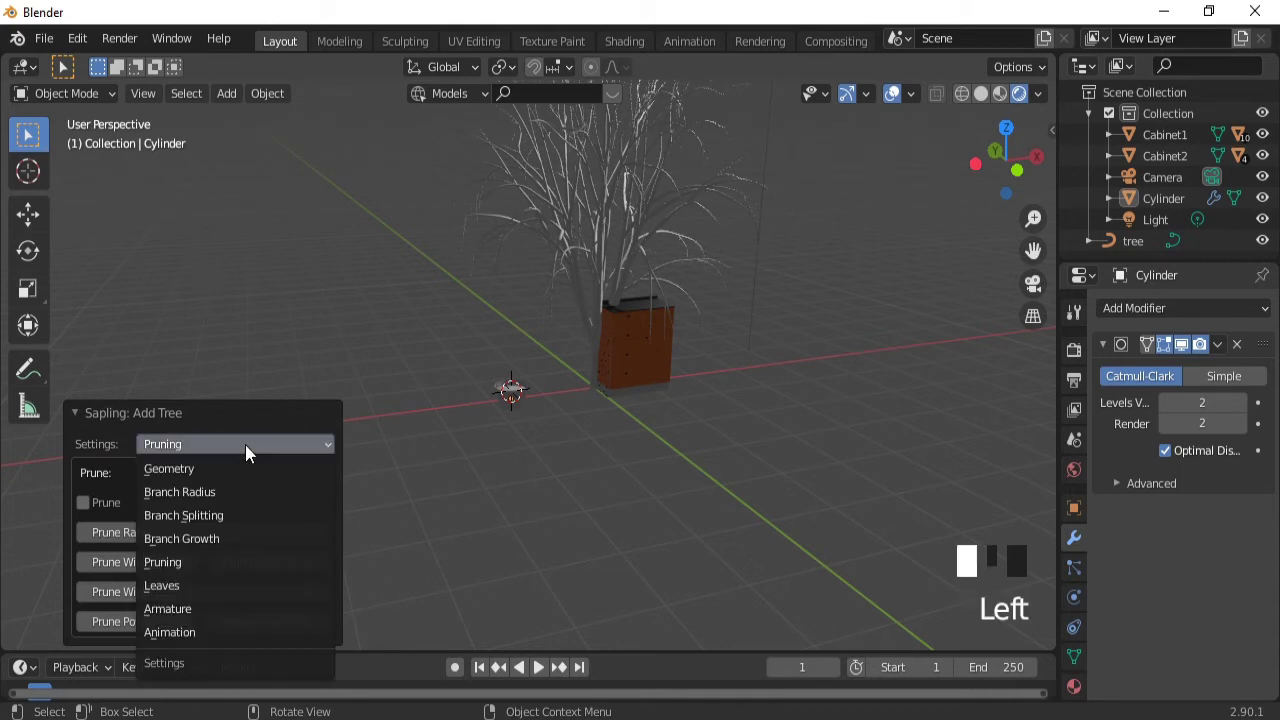
click(178, 586)
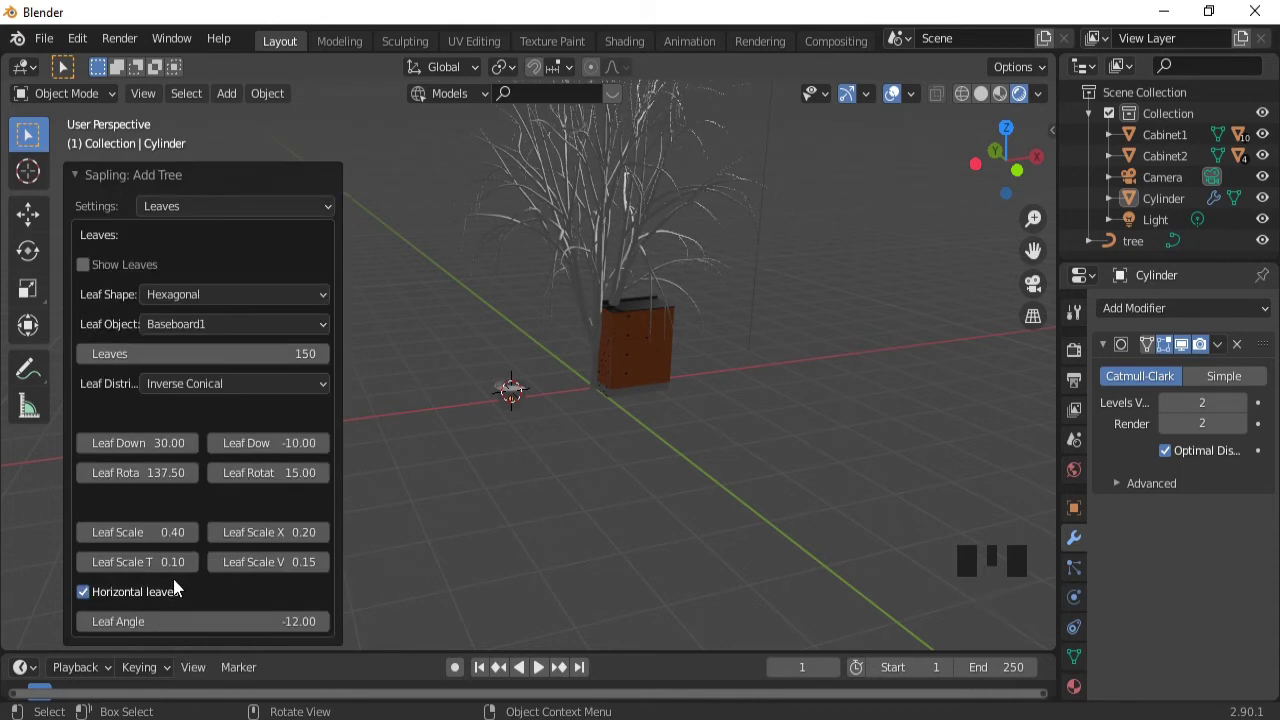
click(83, 265)
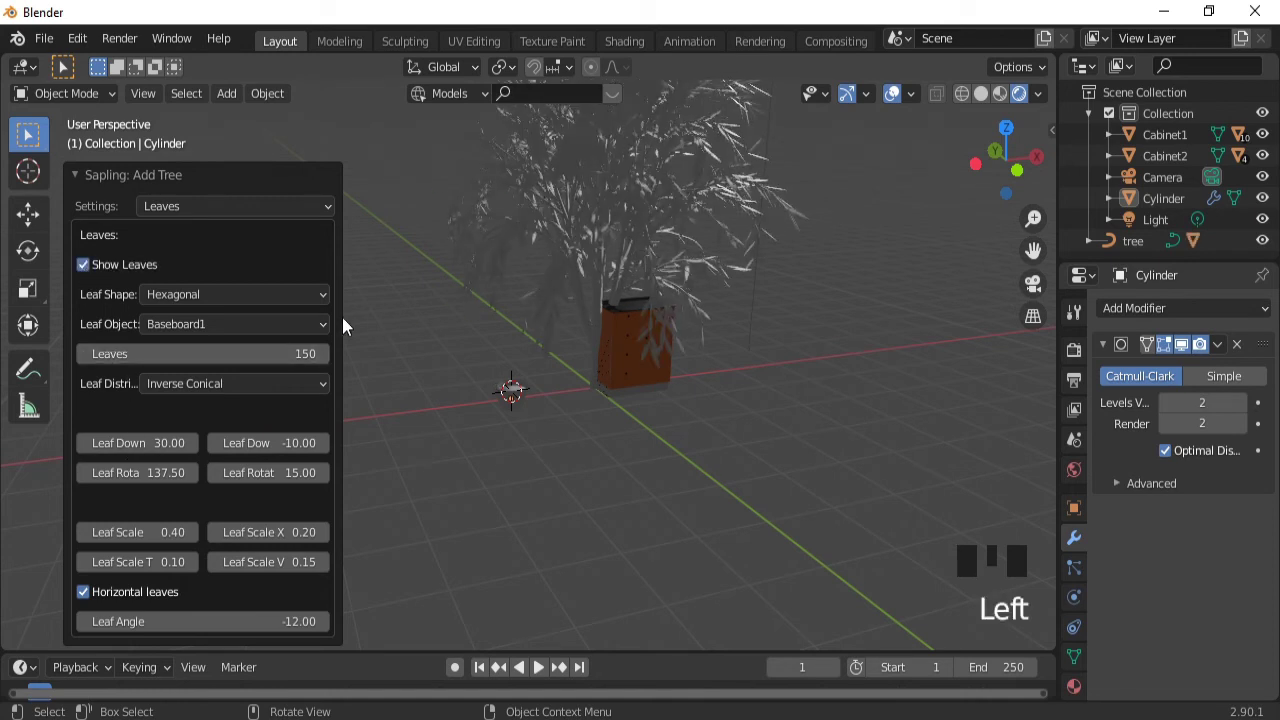
- Set the tree's leaf shape to DupliFaces and its leaf distribution to Cylindrical
click(312, 326)
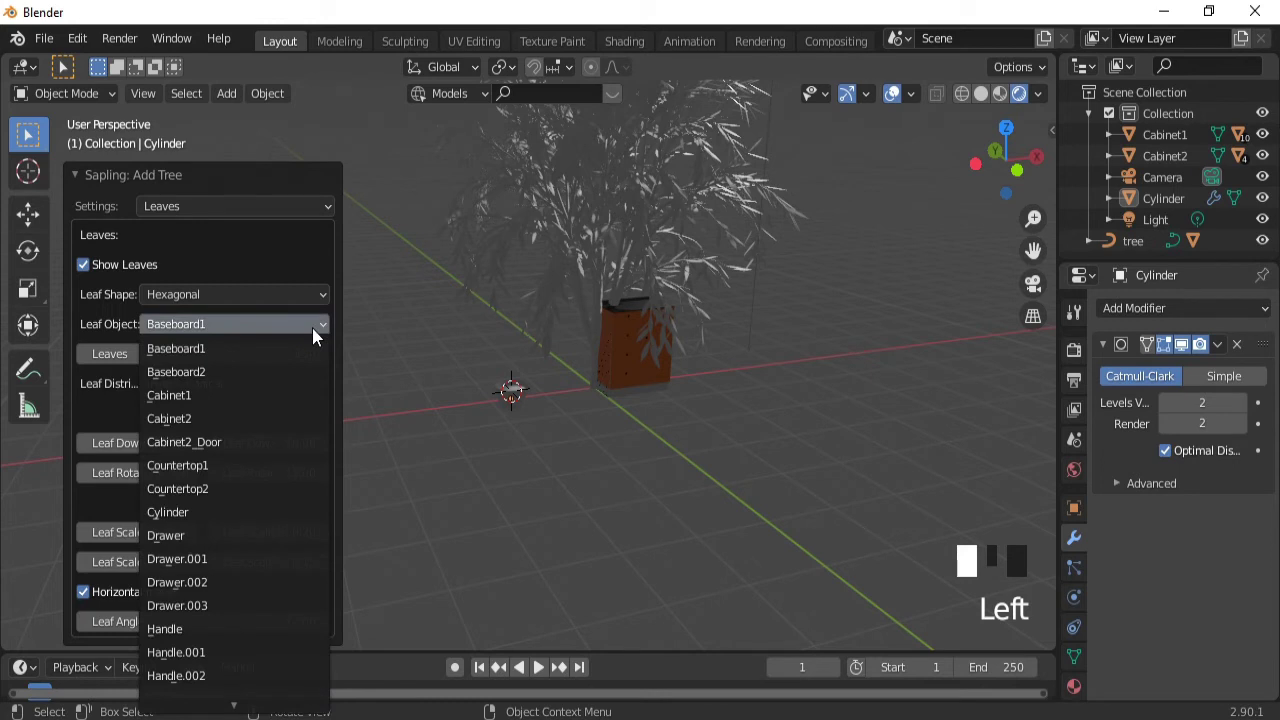
click(312, 328)
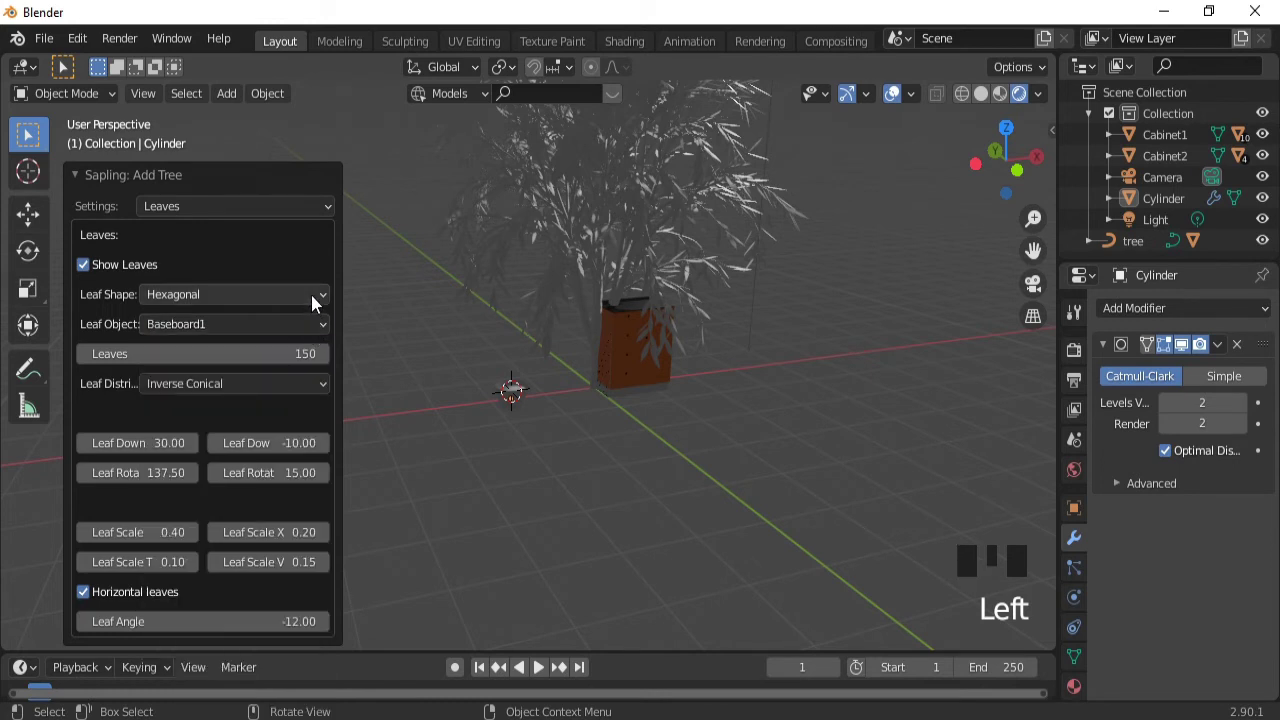
click(310, 293)
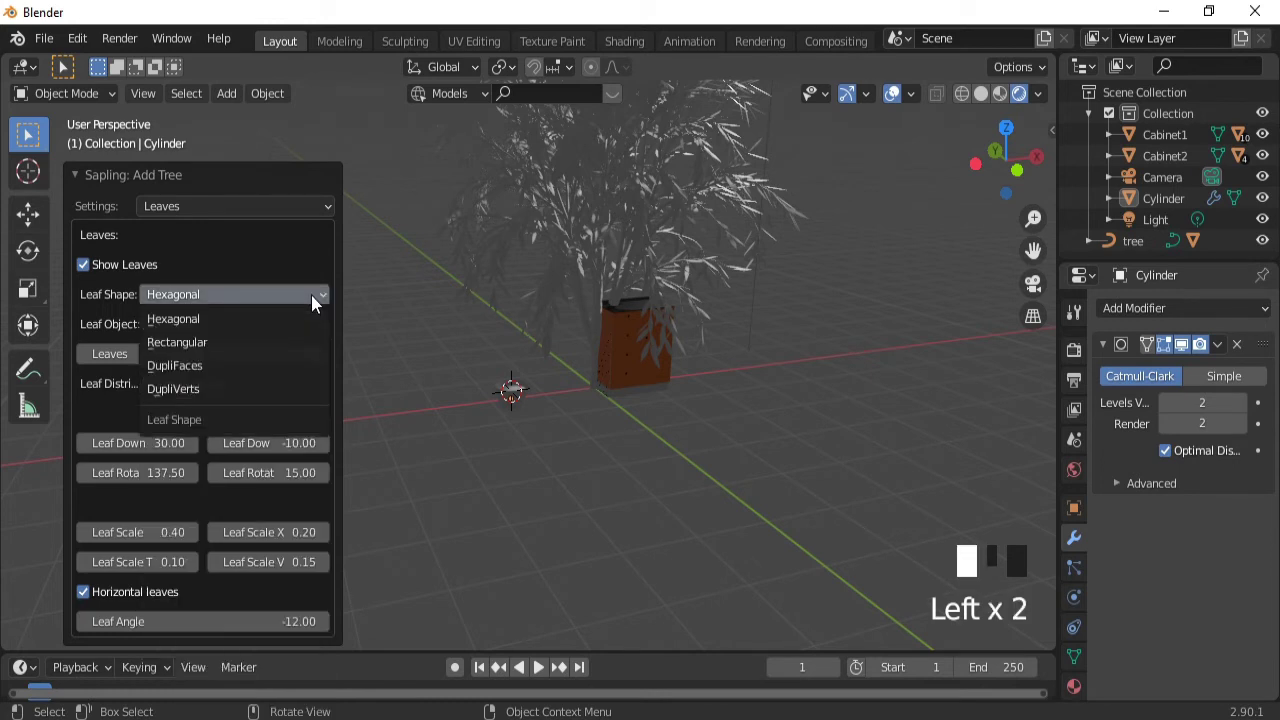
click(236, 367)
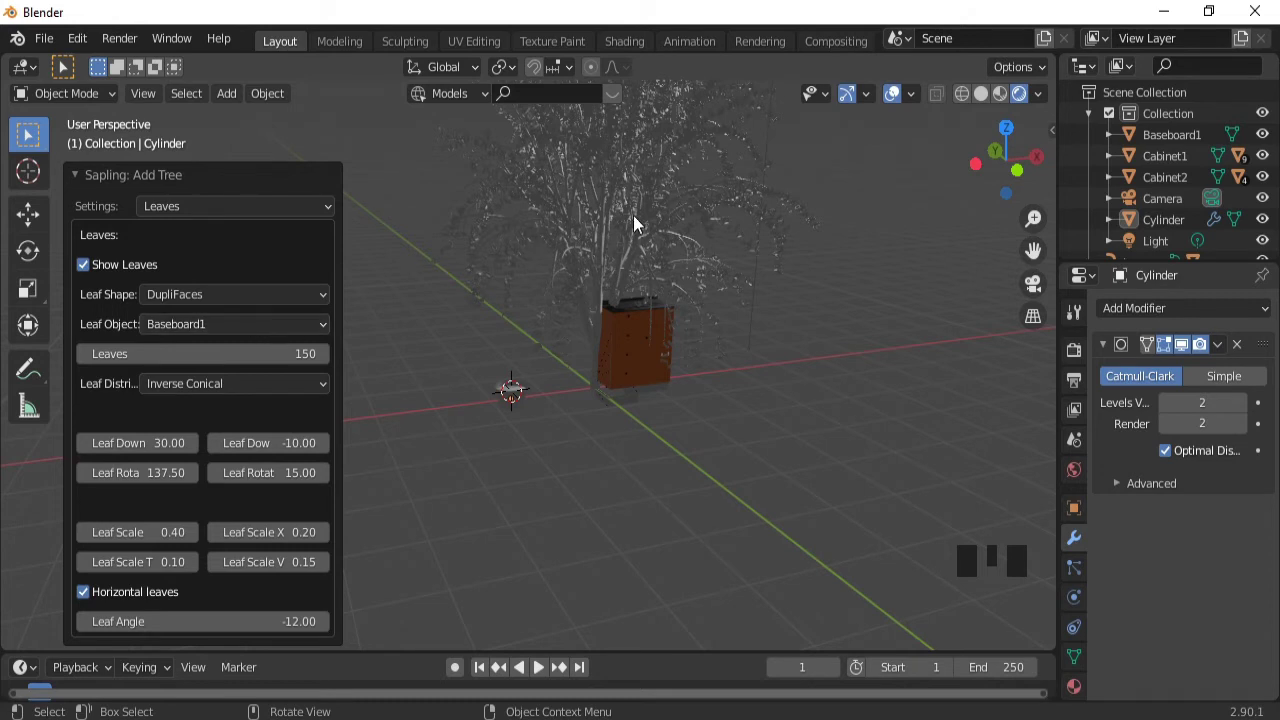
click(316, 383)
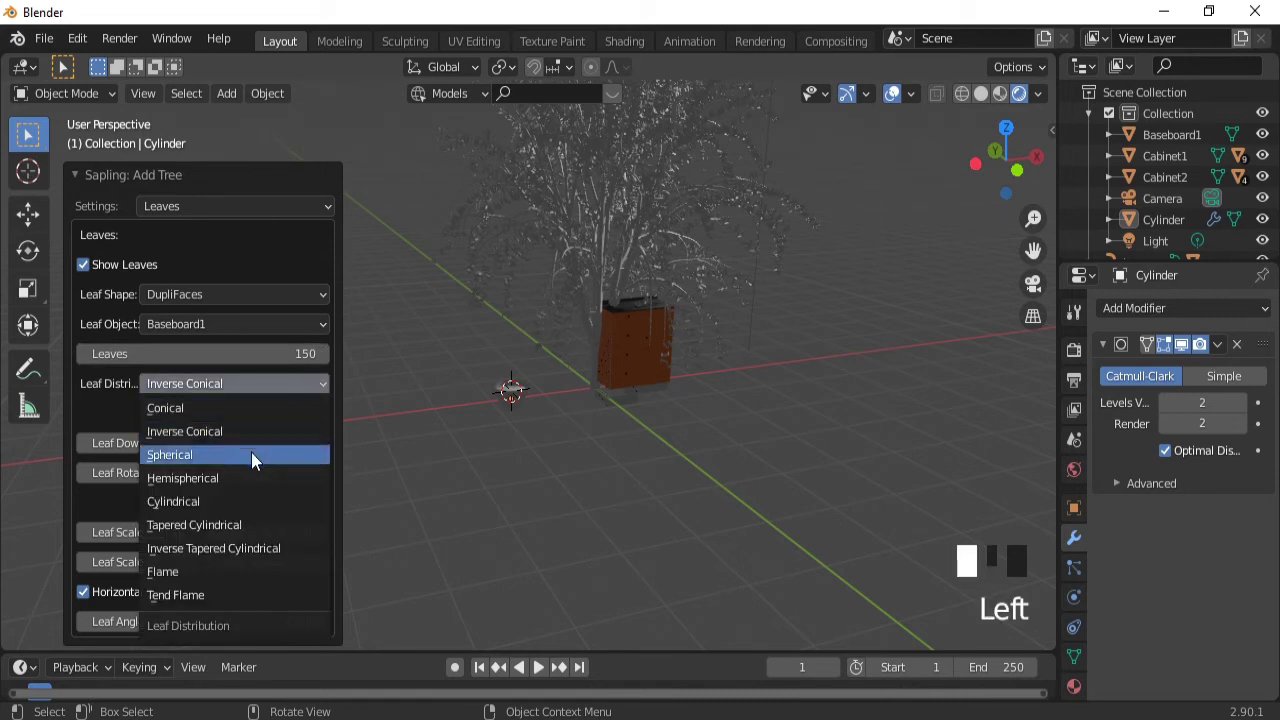
click(224, 502)
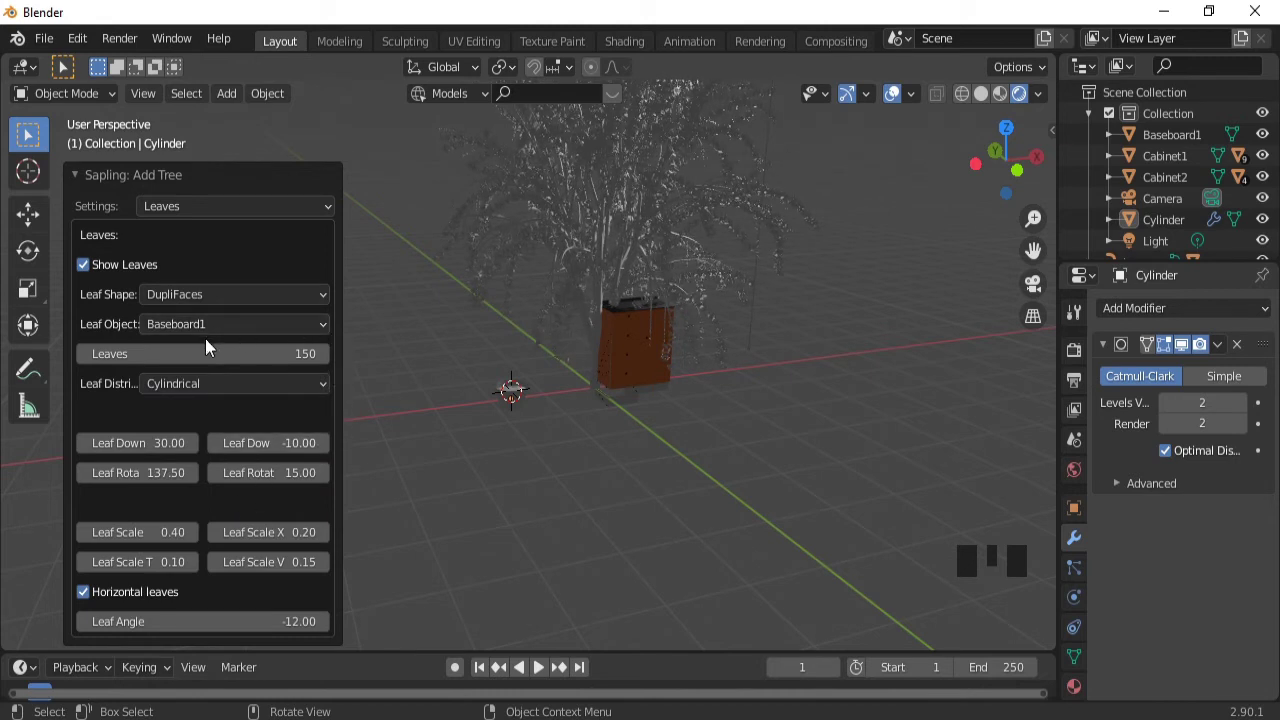
- Set the tree's Leaf Scale X to 0.93
click(300, 532)
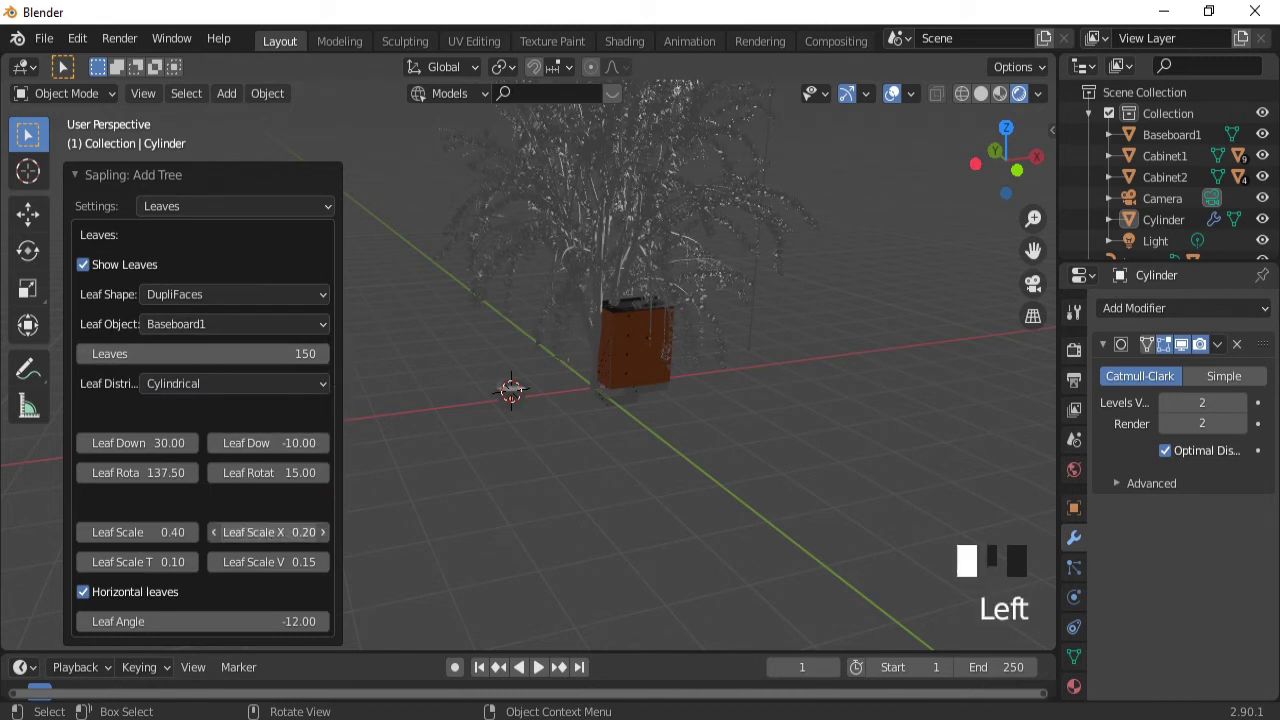
drag(300, 532, 467, 542)
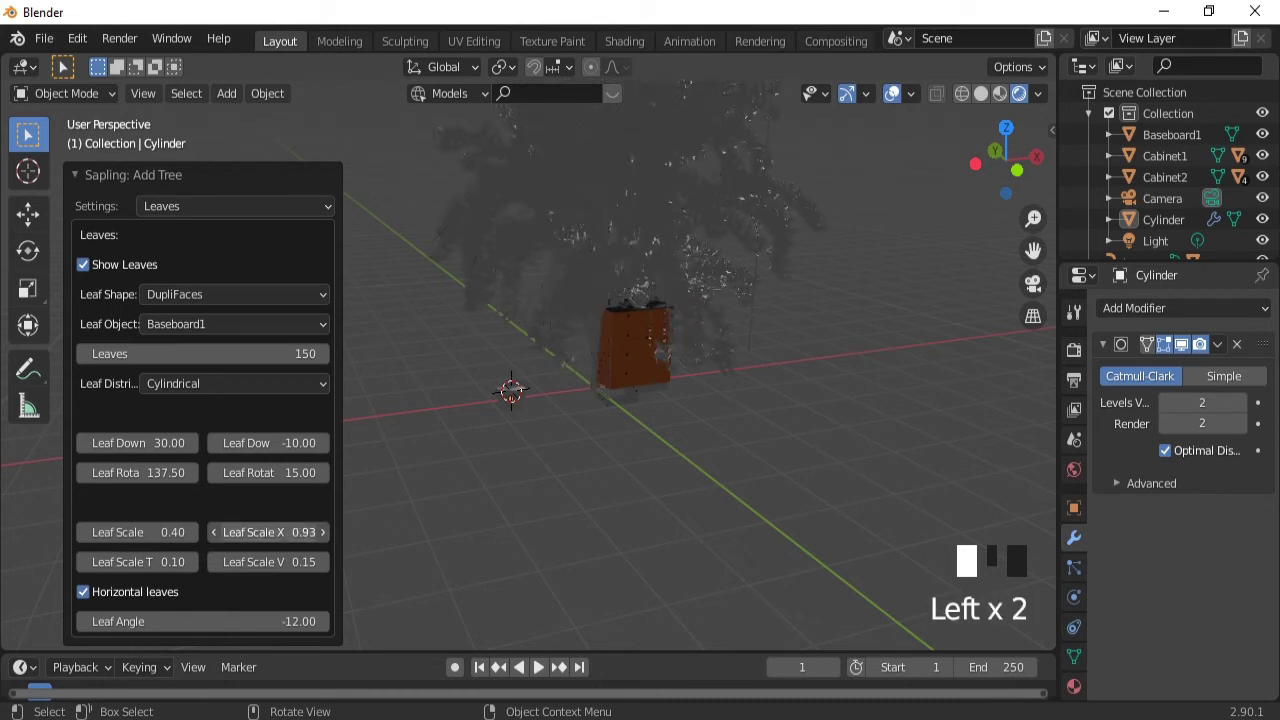
drag(291, 535, 258, 534)
click(215, 532)
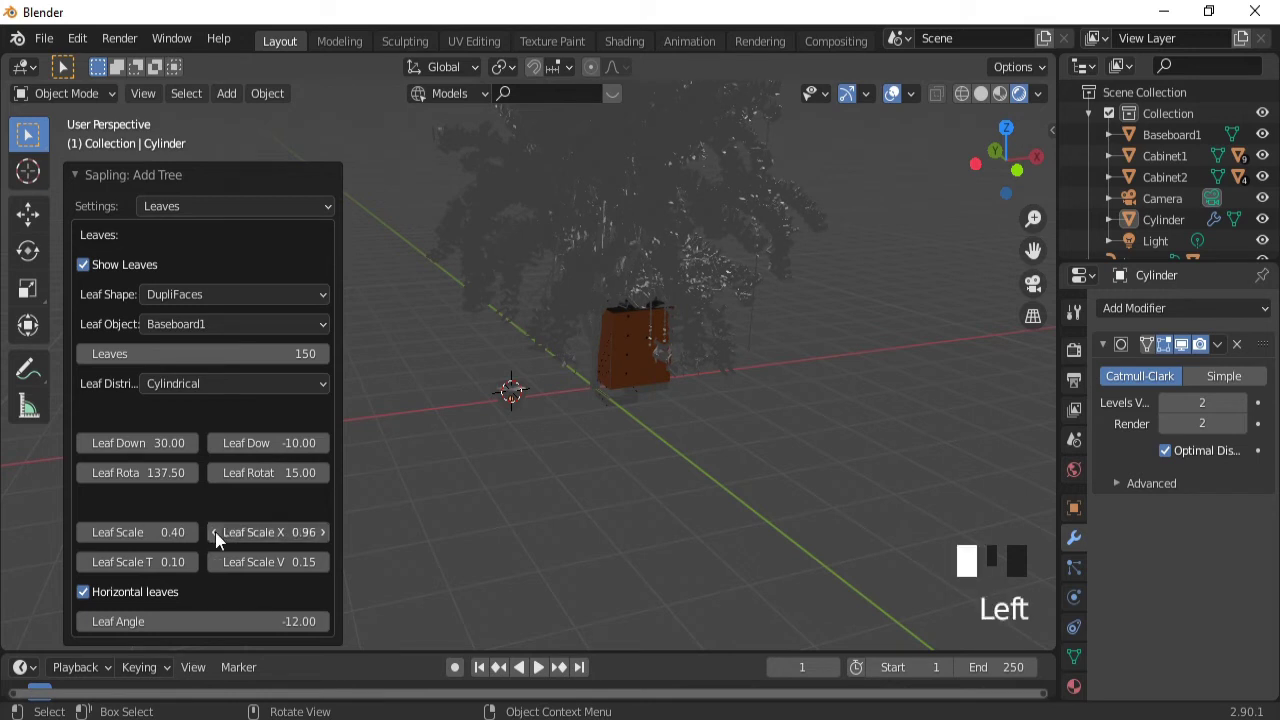
click(215, 532)
click(215, 532)
click(215, 532)
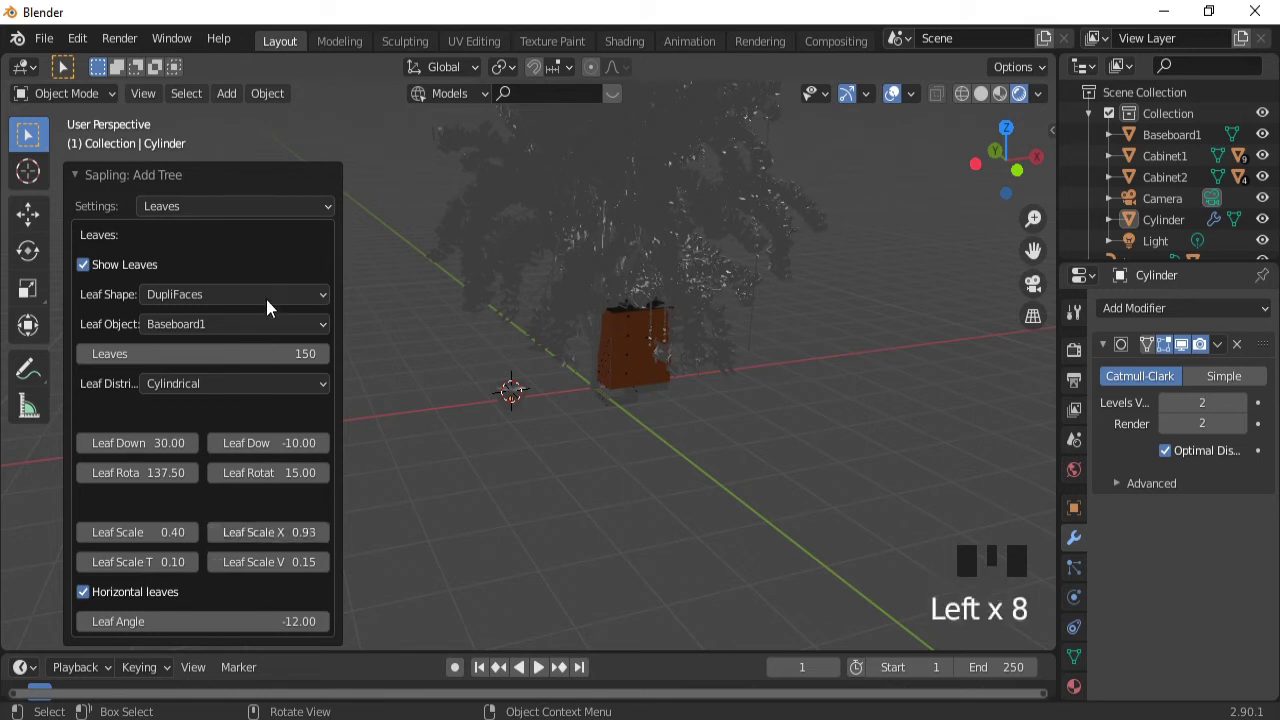
- Examine the tree's Armature, Branch Radius and Branch Growth settings, and return to the Leaves settings
click(291, 206)
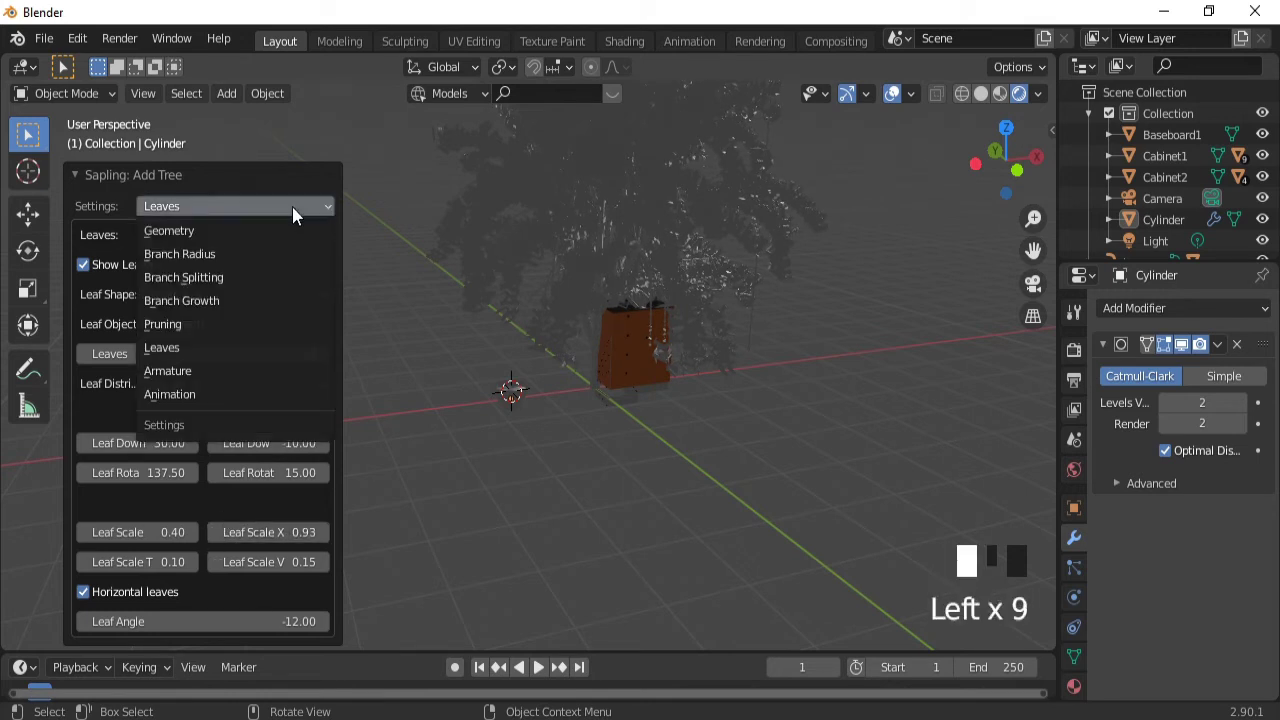
click(198, 377)
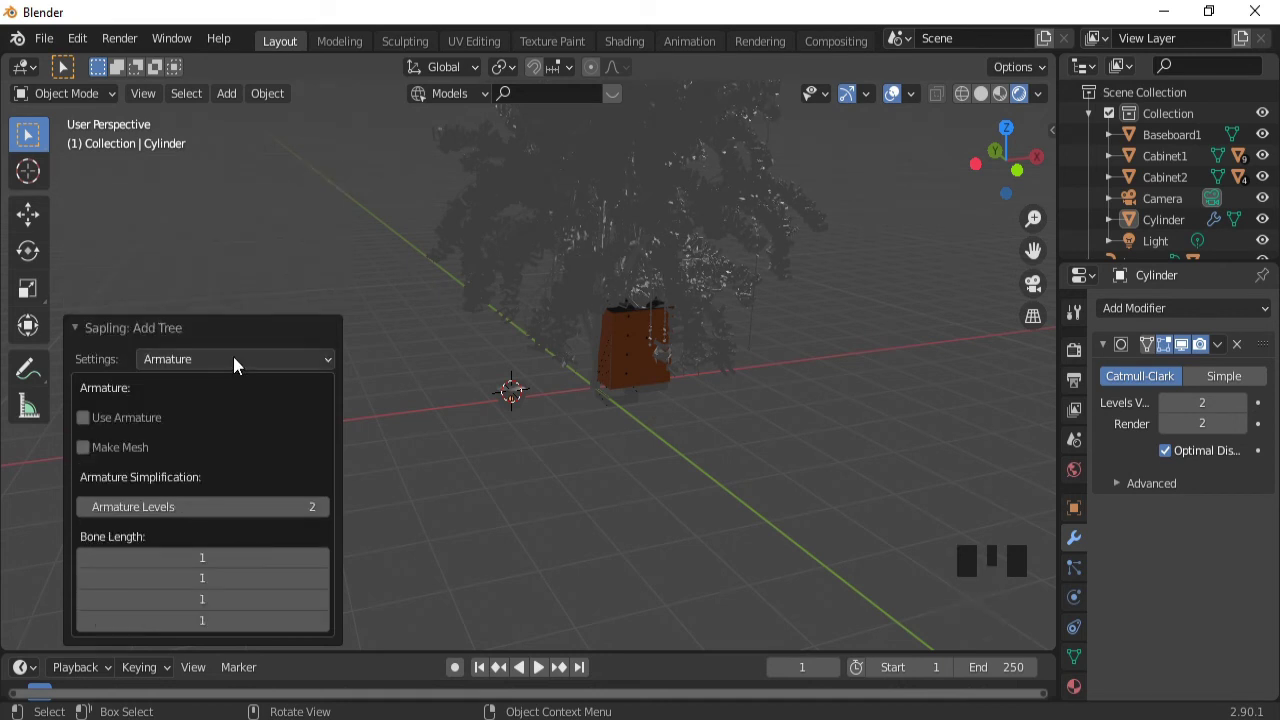
click(233, 358)
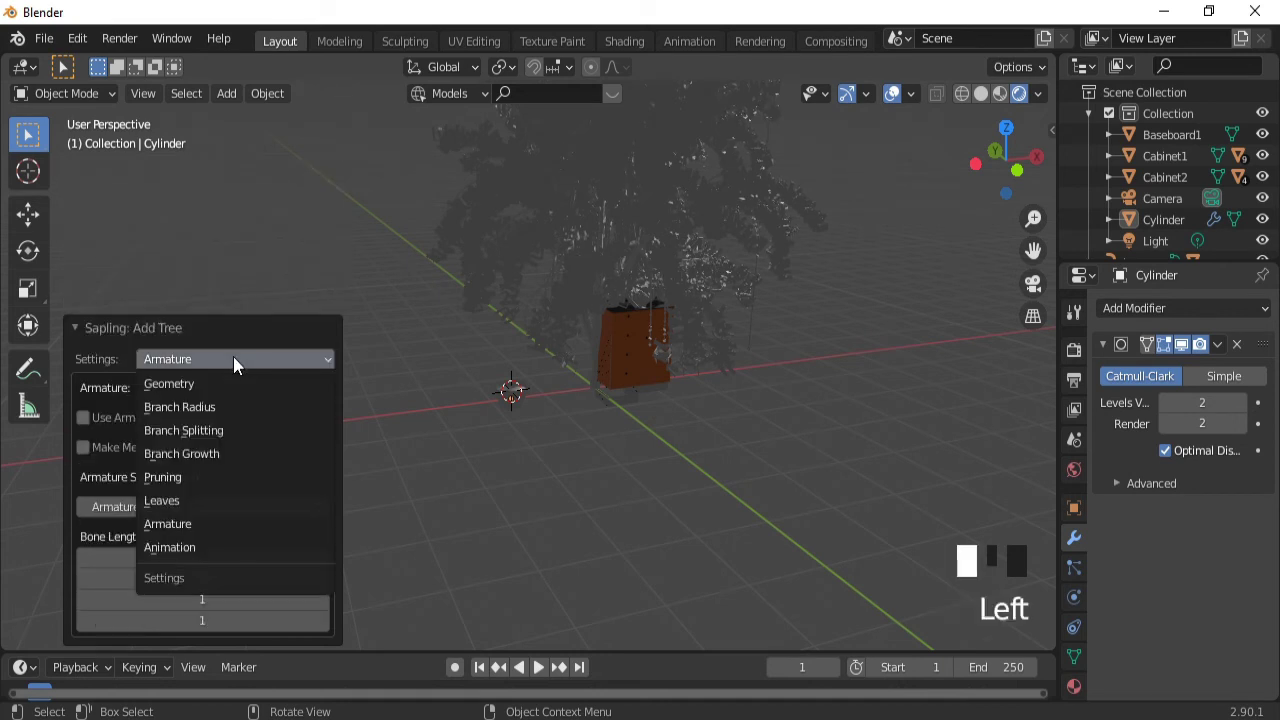
click(199, 407)
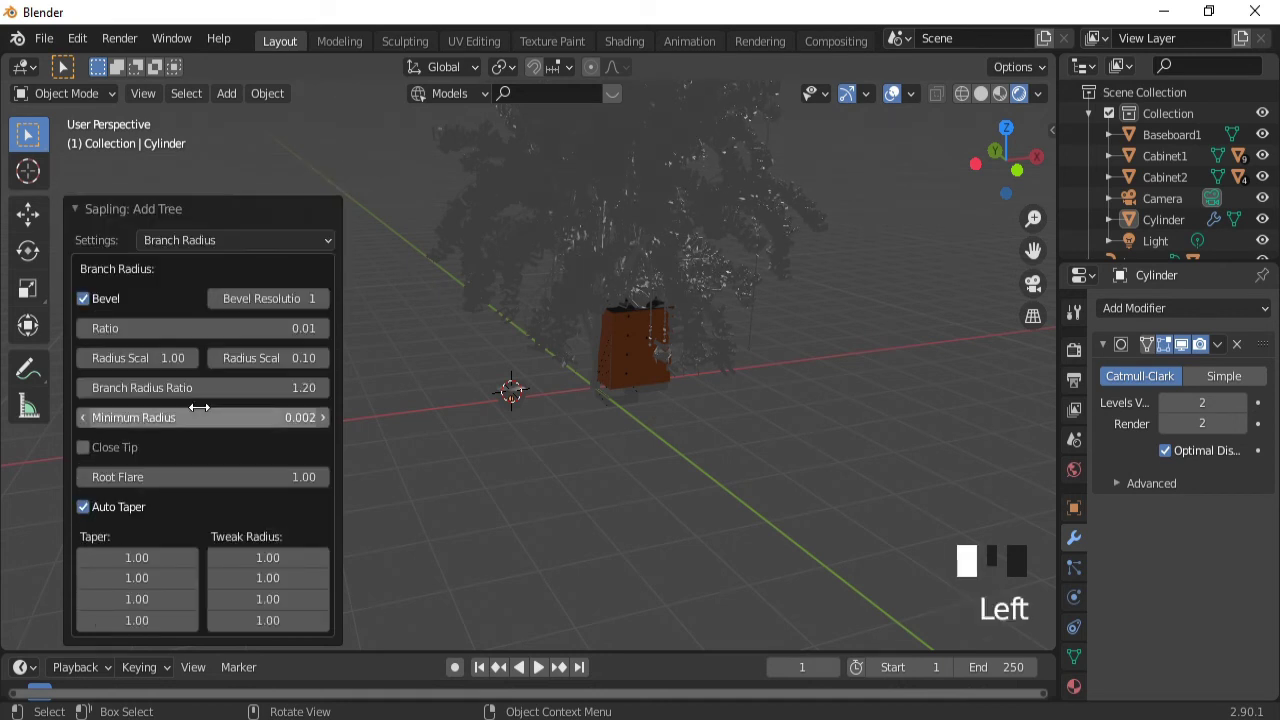
click(260, 248)
click(219, 337)
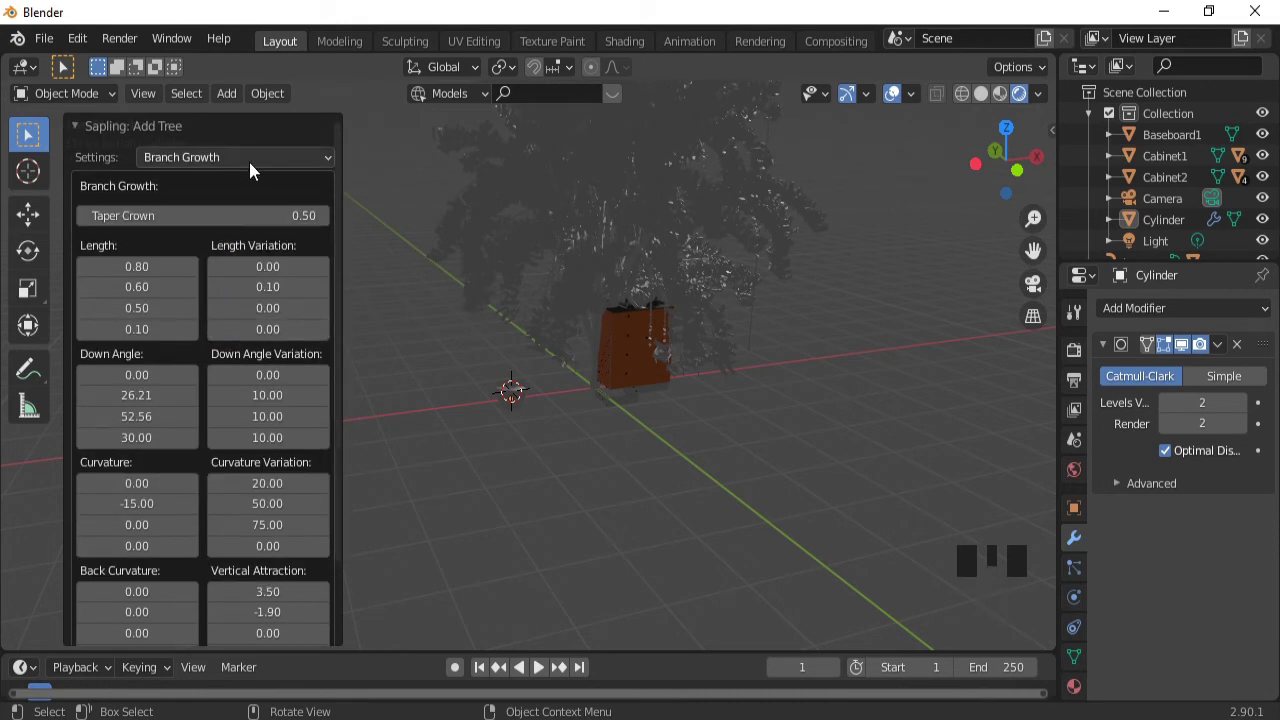
click(249, 162)
click(209, 298)
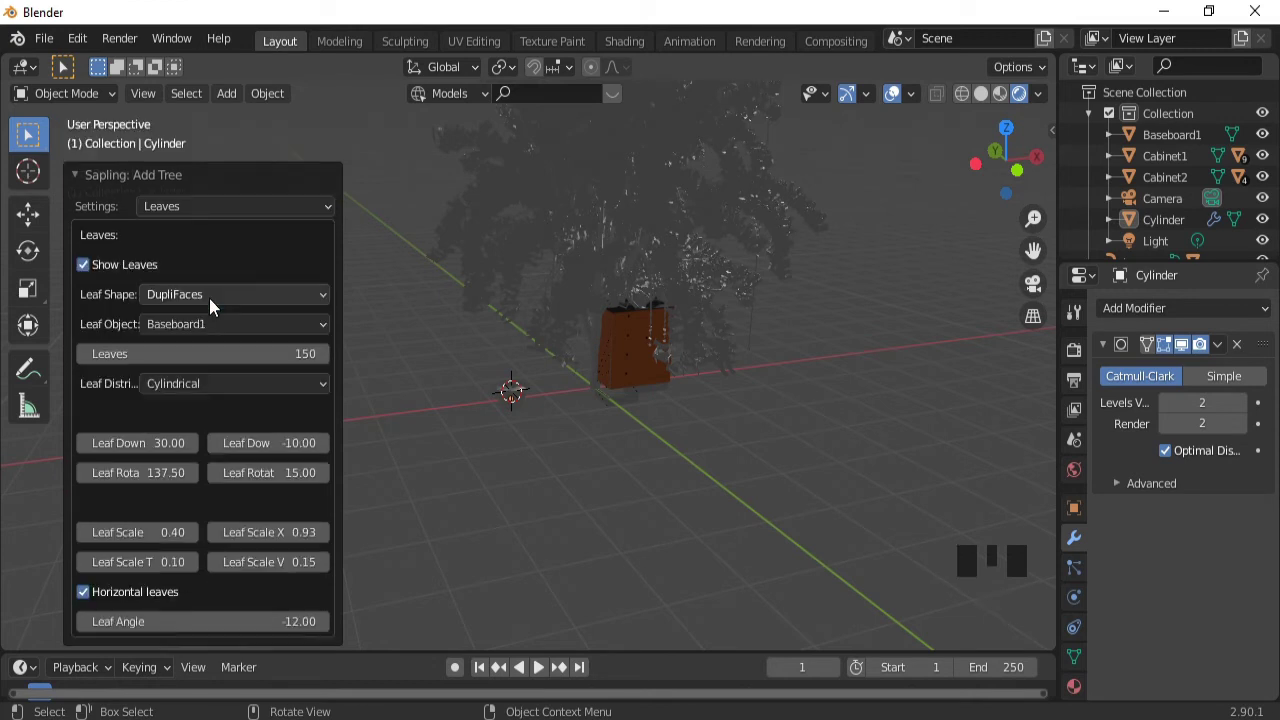
- Try Cabinet2 as the tree's leaf object and replace it with Drawer
click(240, 324)
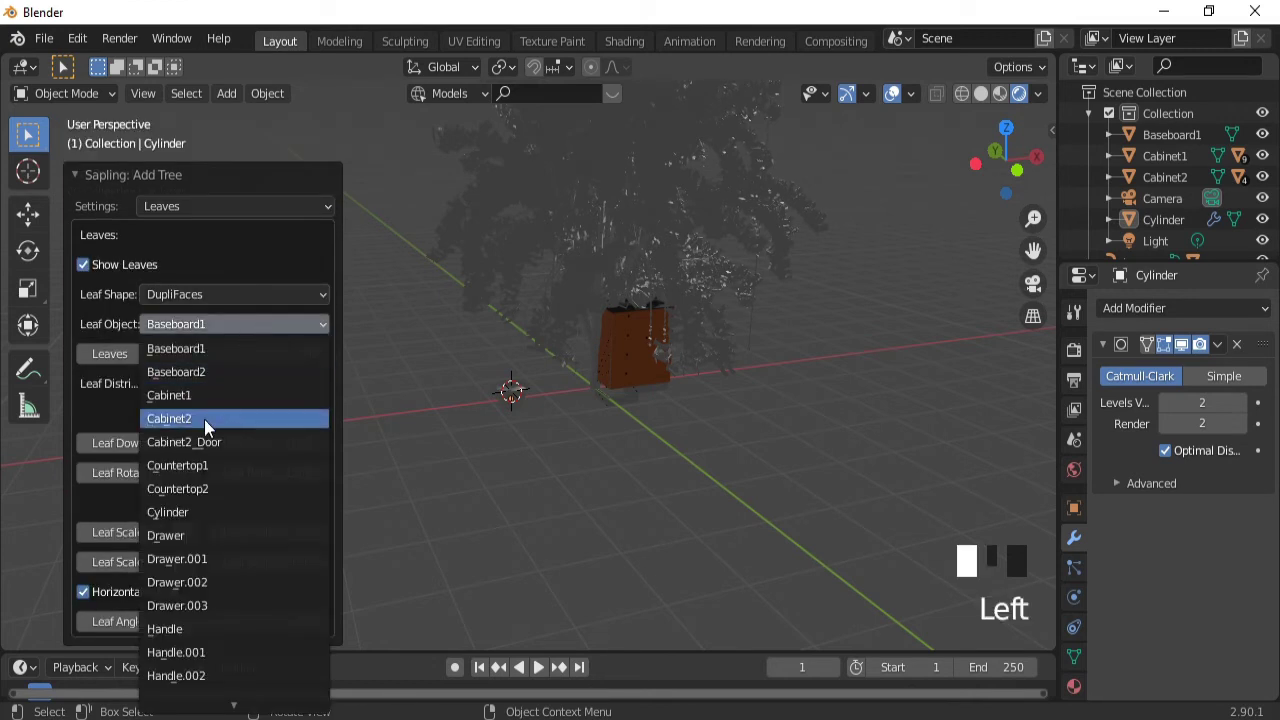
click(204, 419)
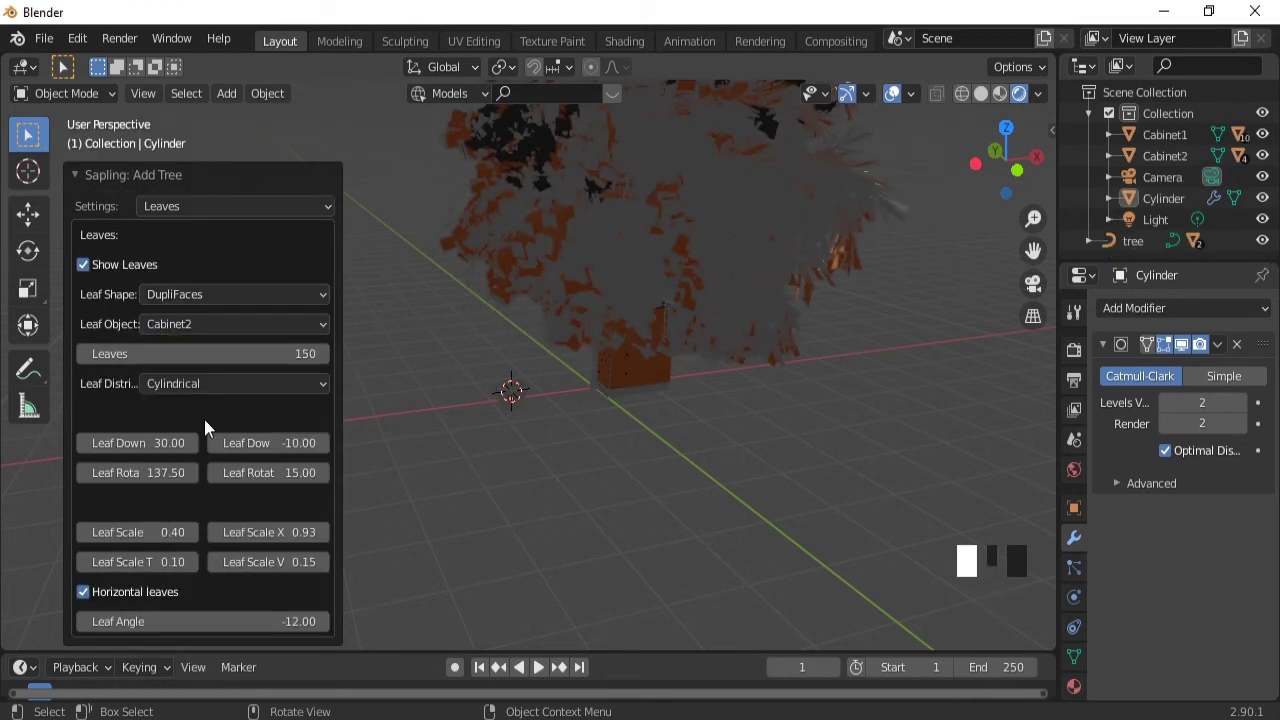
click(266, 327)
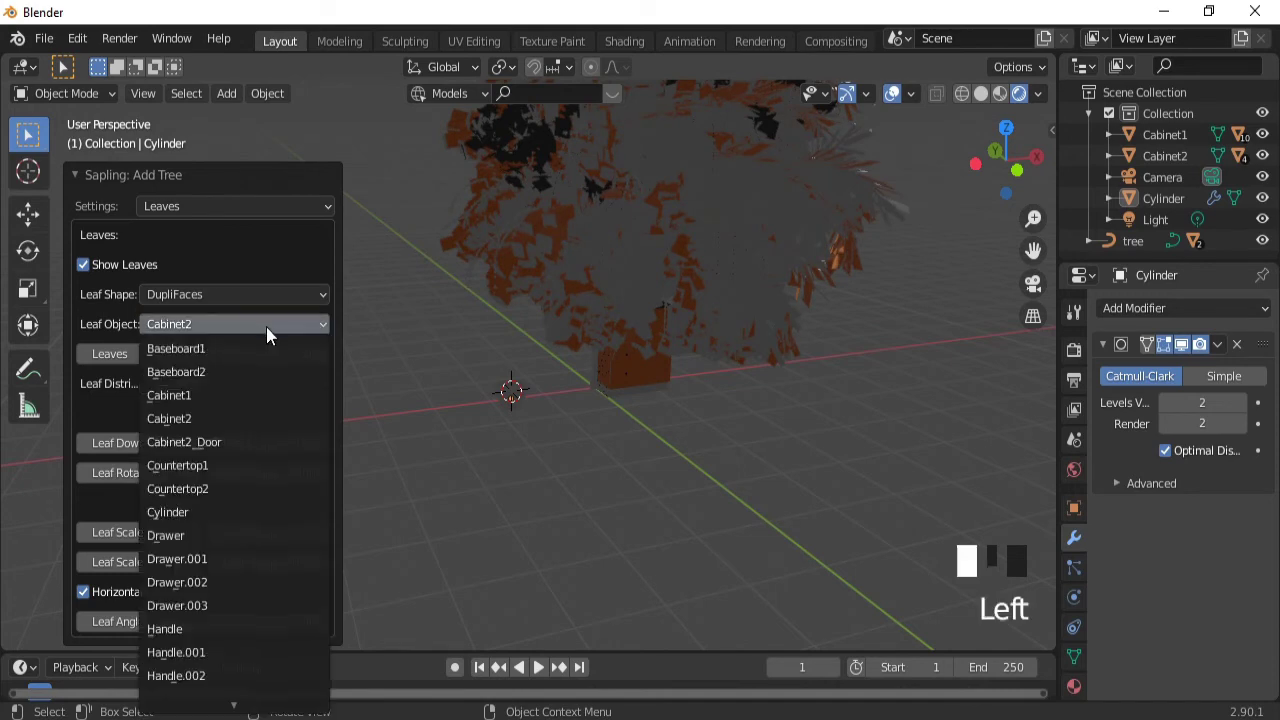
click(171, 537)
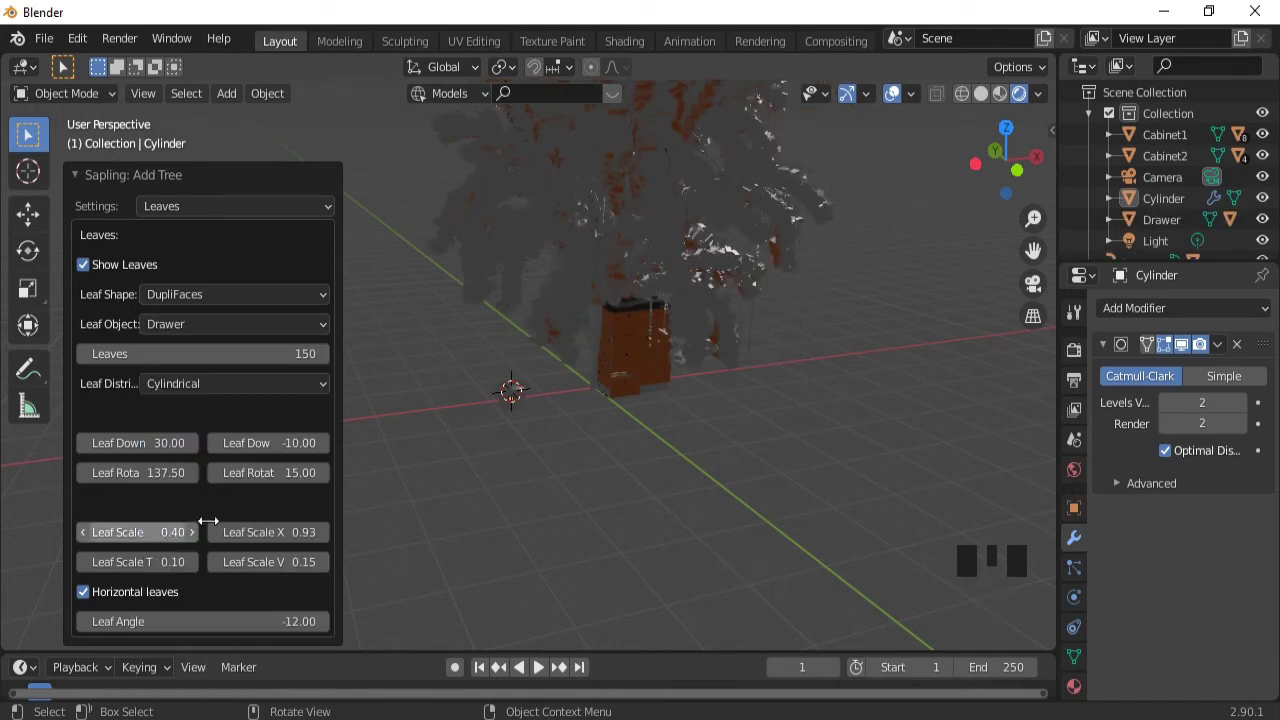
middle_drag(608, 441, 496, 448)
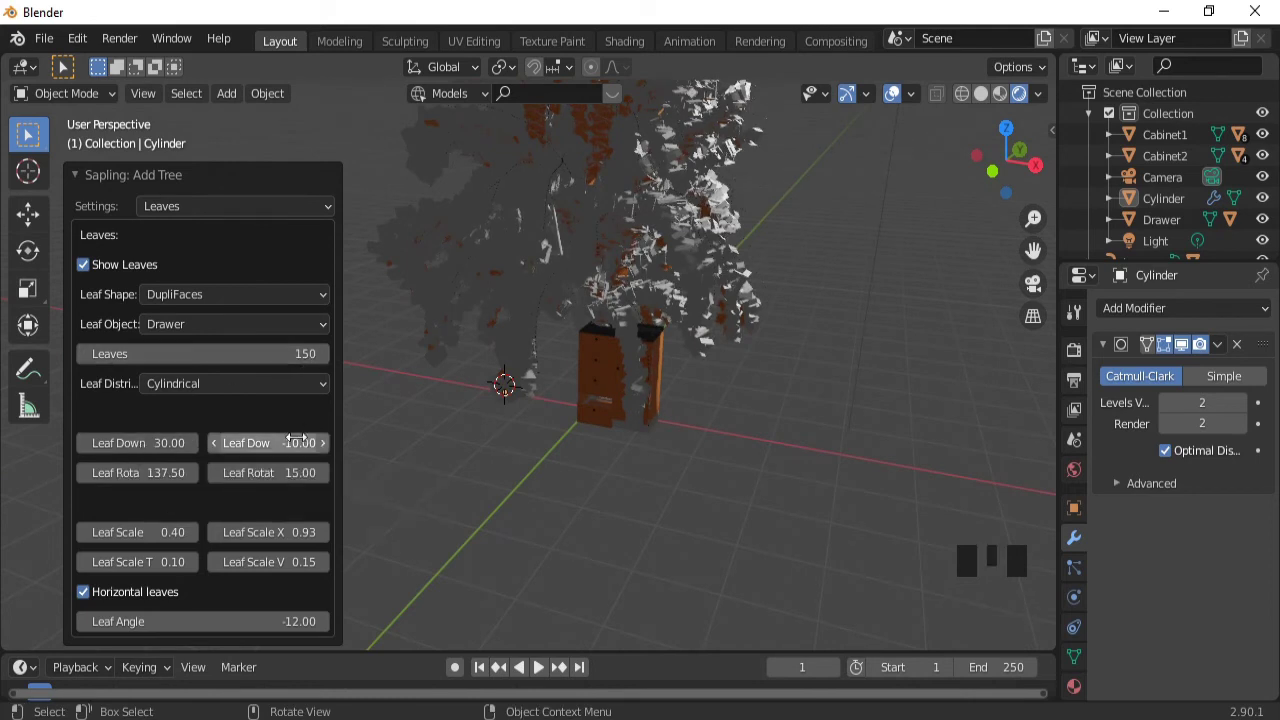
- Set the tree's leaf down angle variation to -12.79 and switch the viewport to Solid shading
mouse_move(293, 443)
mouse_down()
mouse_move(270, 443)
mouse_move(283, 452)
mouse_up()
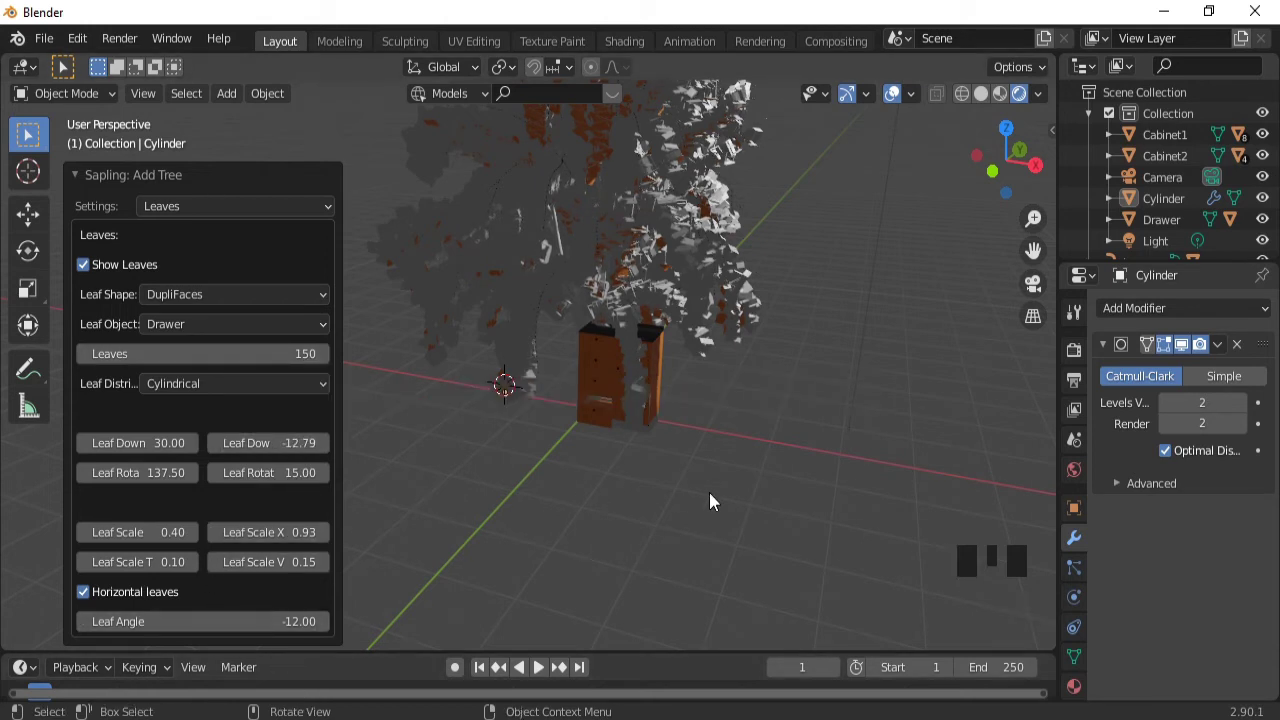
key(Escape)
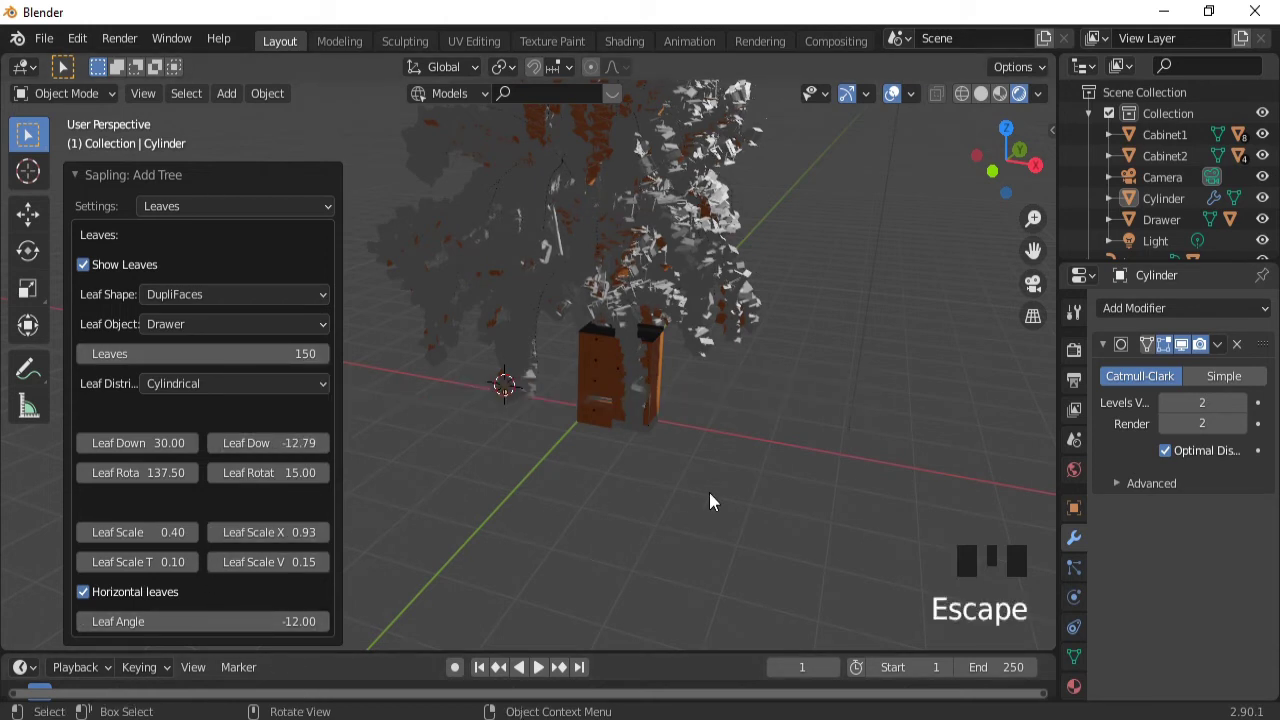
click(984, 92)
- Try Spherical as the tree's leaf distribution and replace it with Inverse Tapered Cylindrical
click(317, 381)
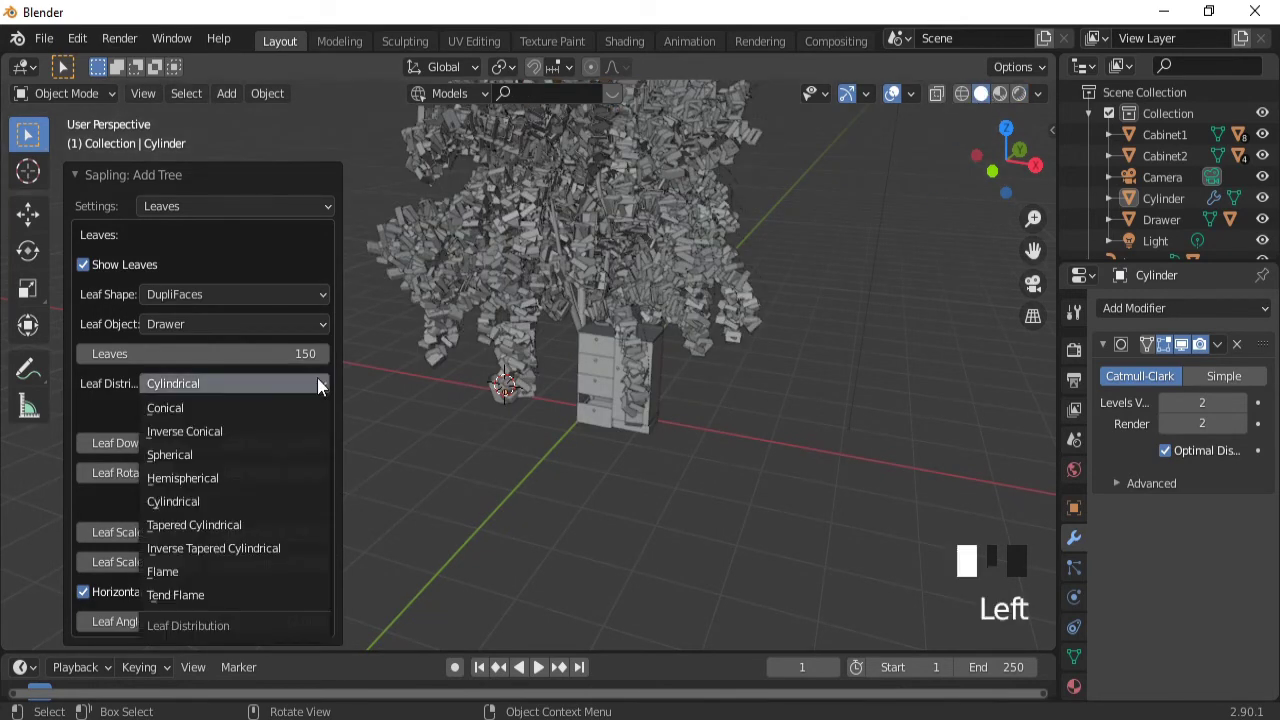
click(228, 459)
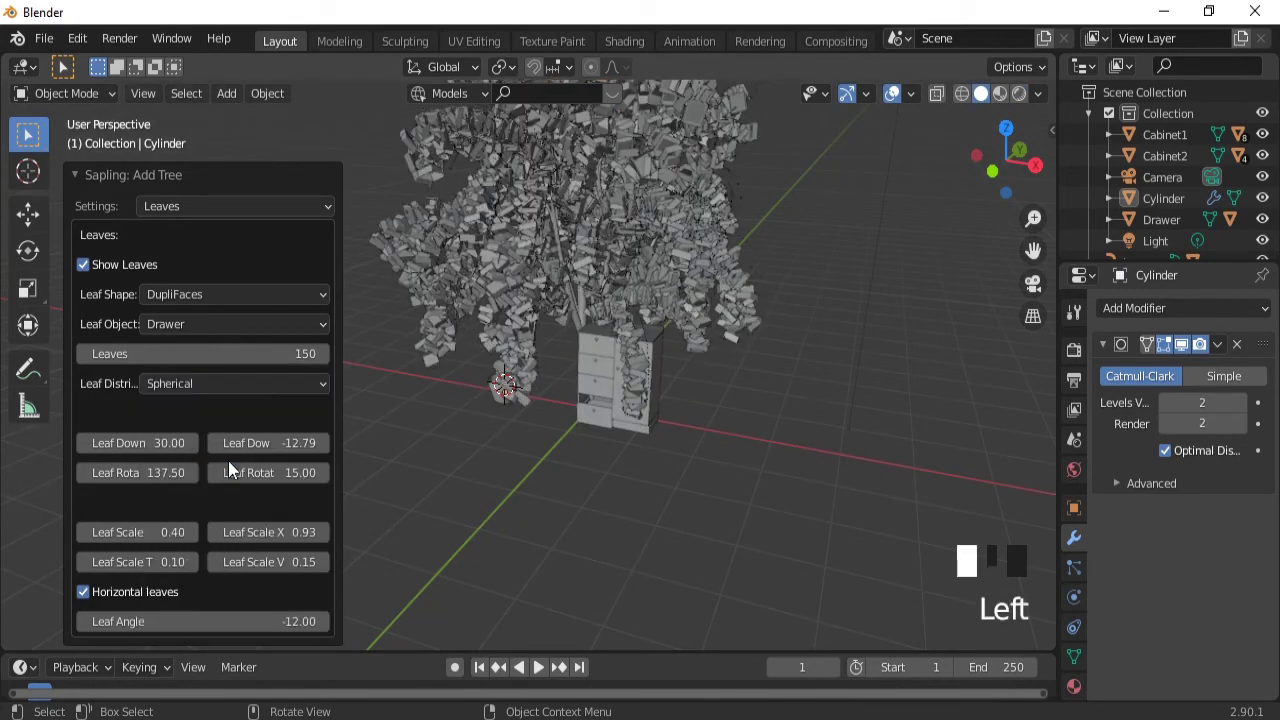
click(308, 386)
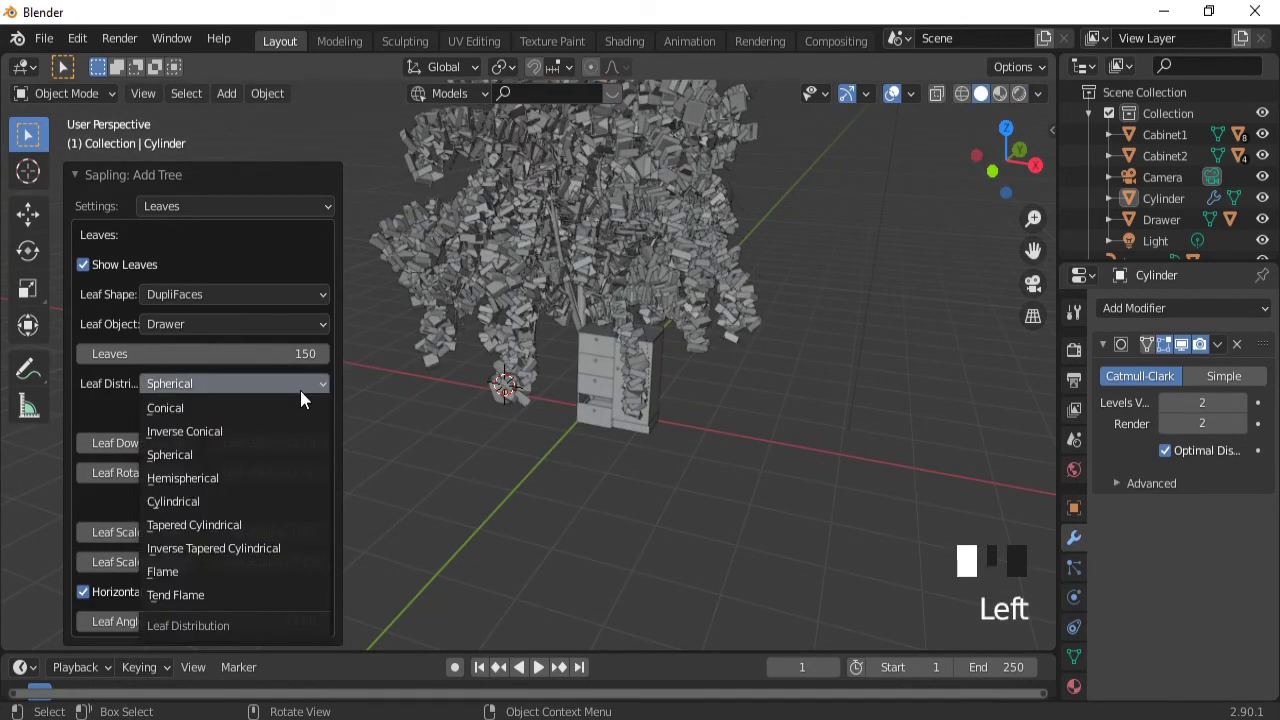
click(201, 550)
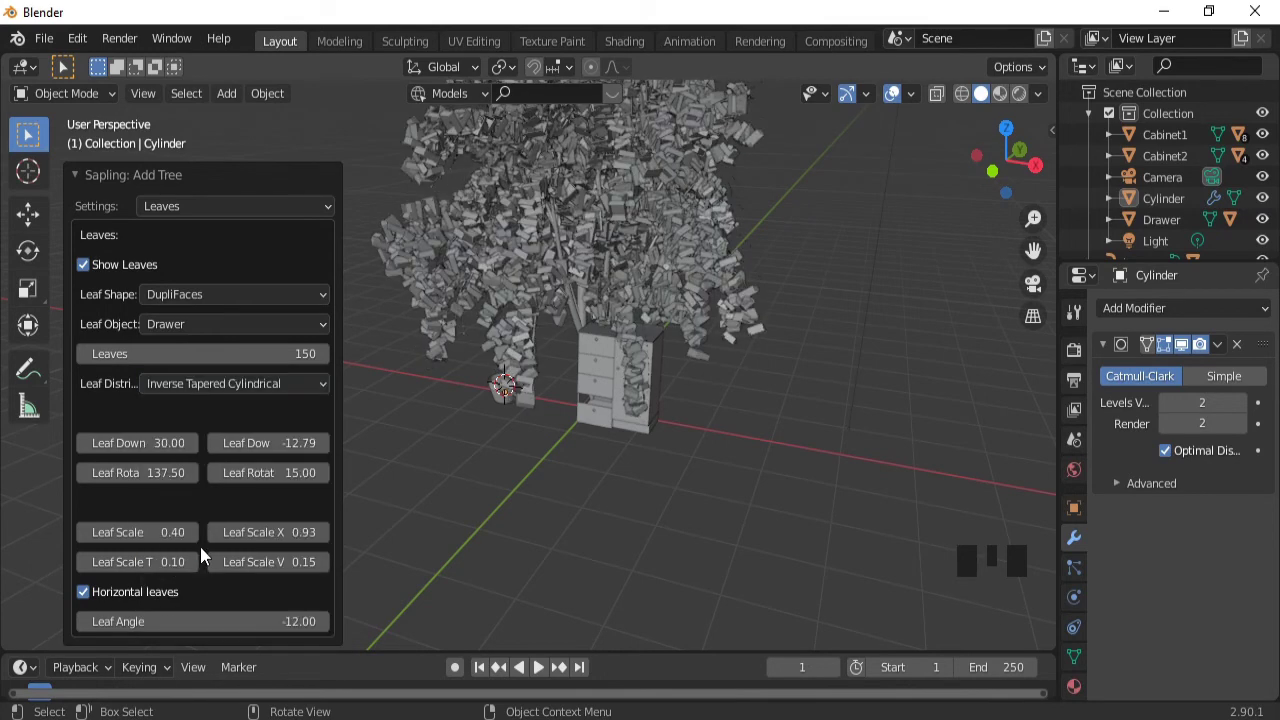
- Examine the tree's leaf shape options and Geometry settings, and return to the Leaves settings
click(307, 296)
click(231, 363)
click(260, 210)
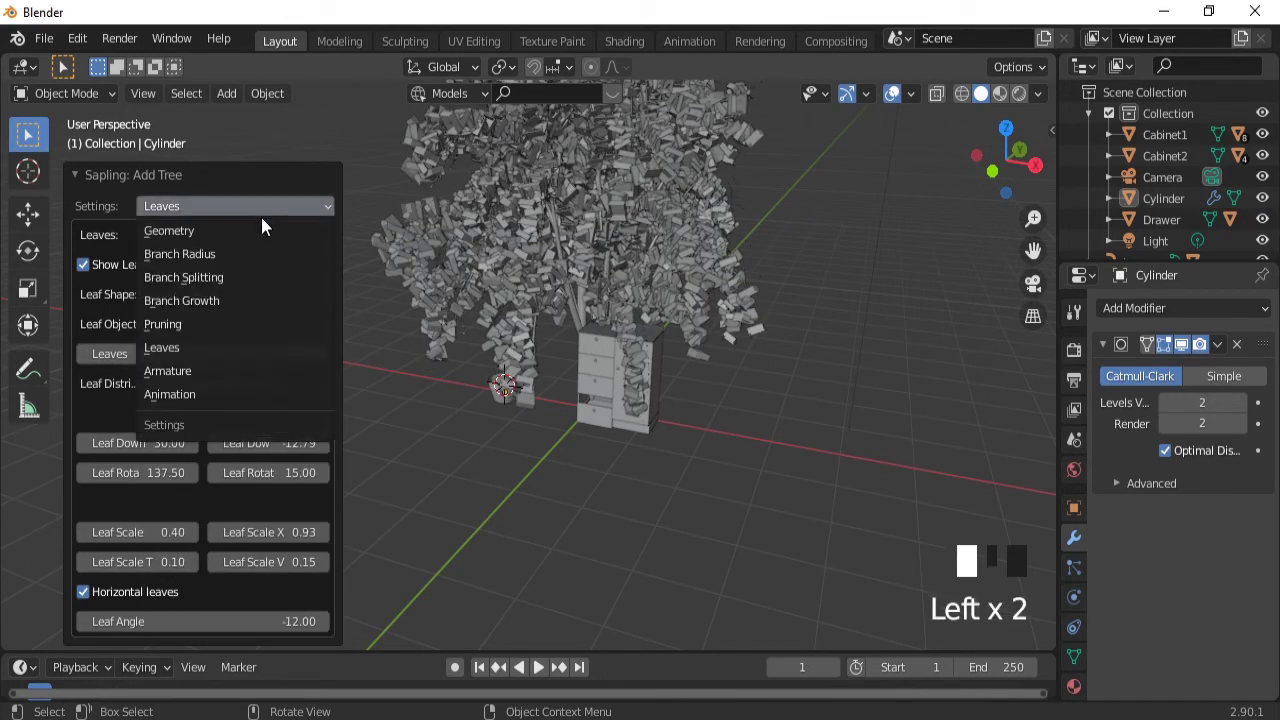
click(224, 232)
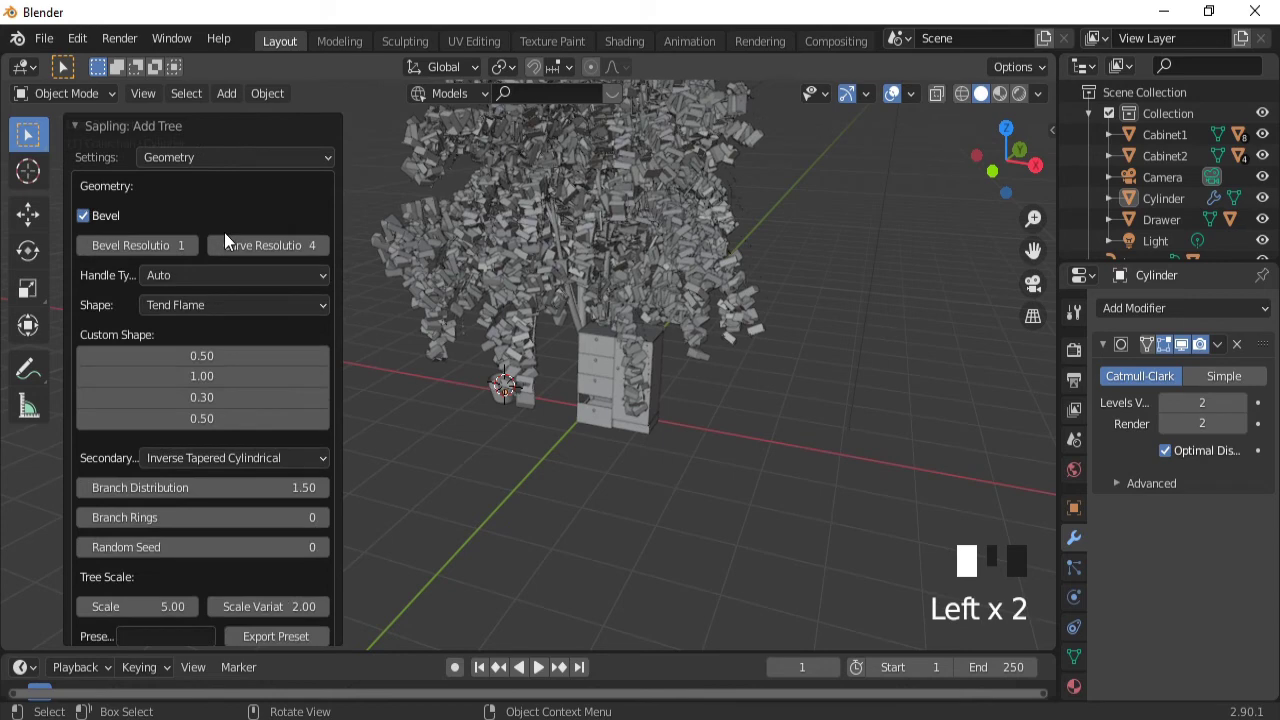
click(244, 158)
click(189, 298)
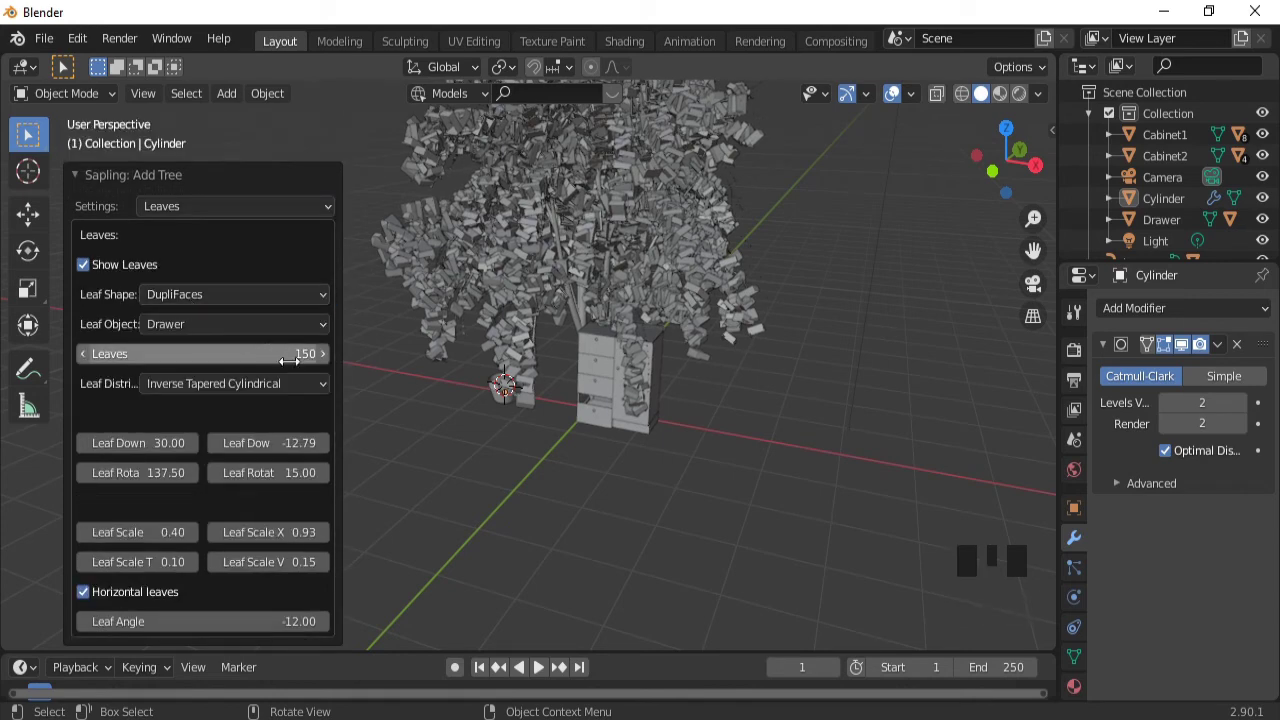
- Try the Tend Flame and Conical leaf distributions on the tree and replace them with Spherical
click(277, 381)
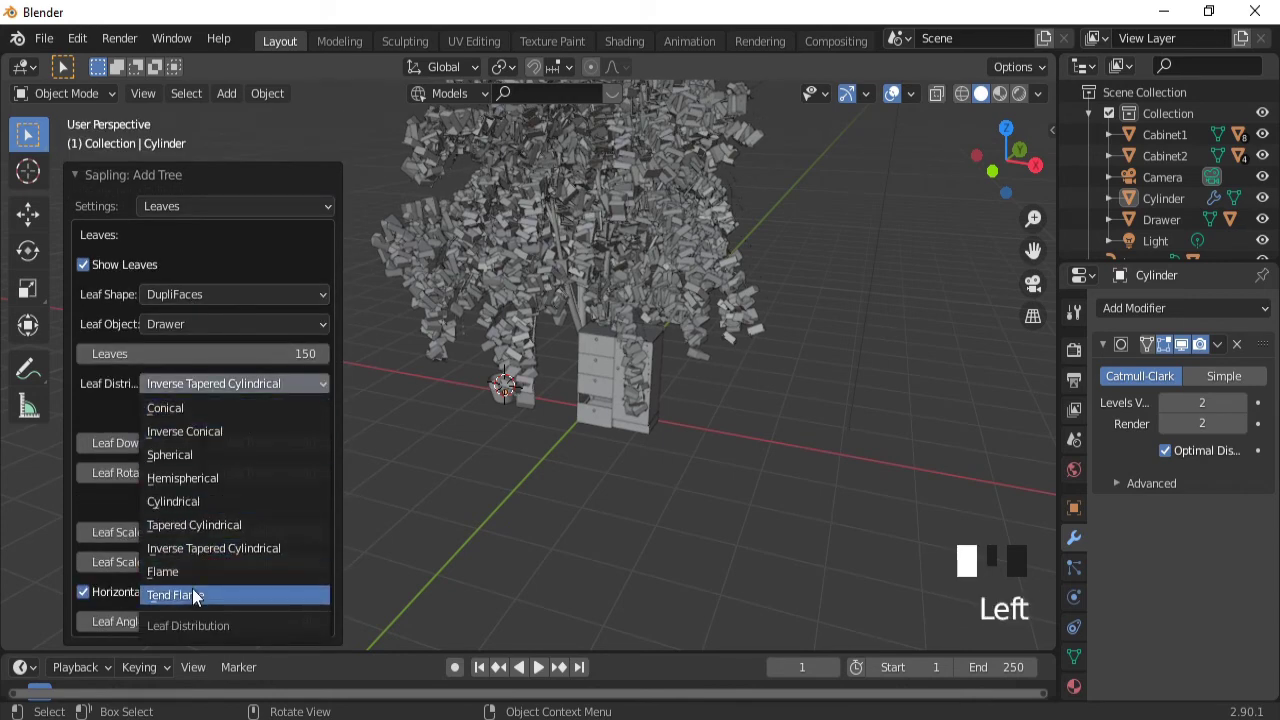
click(192, 594)
click(268, 384)
click(208, 412)
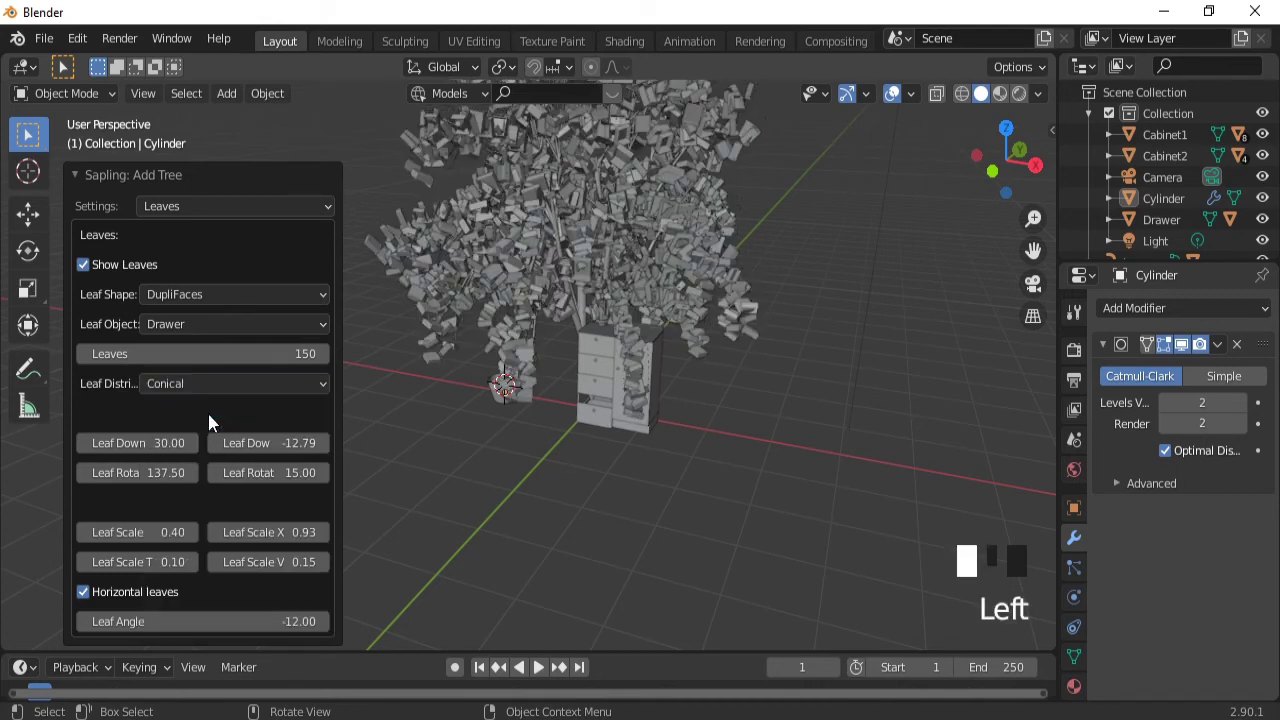
click(319, 383)
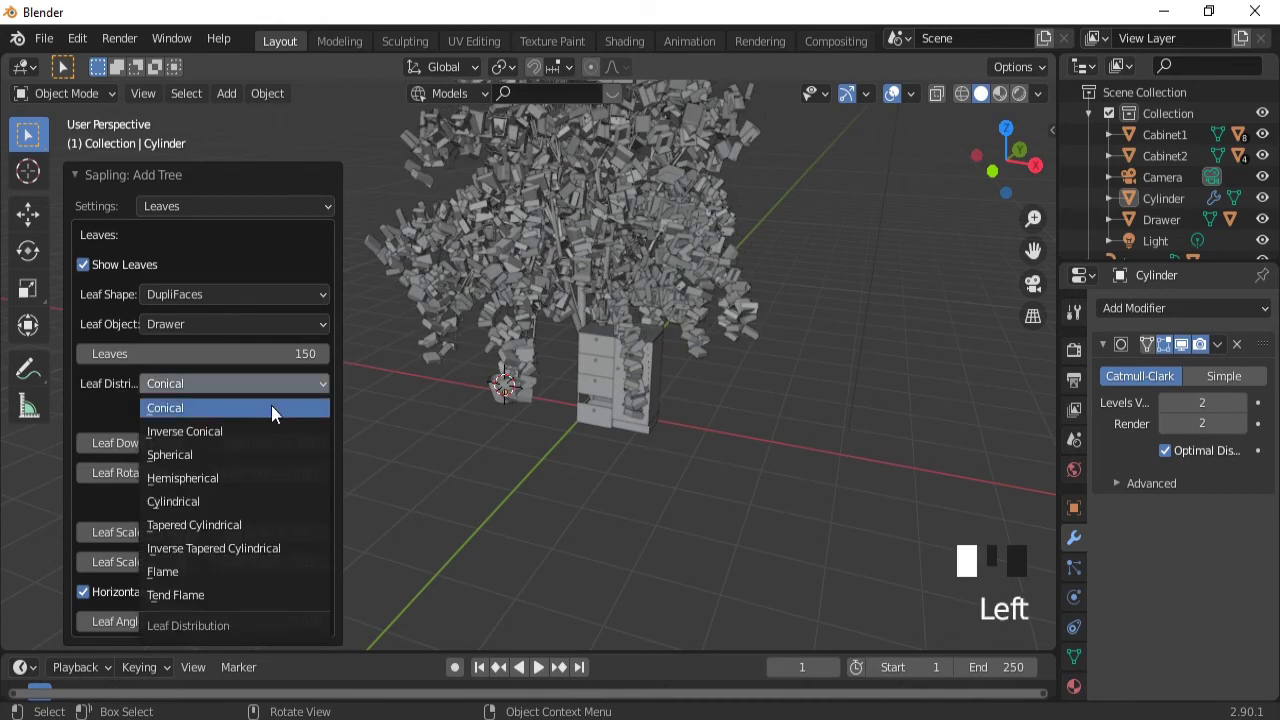
click(224, 456)
- Try Cabinet1 as the tree's leaf object and replace it with Cylinder
click(277, 330)
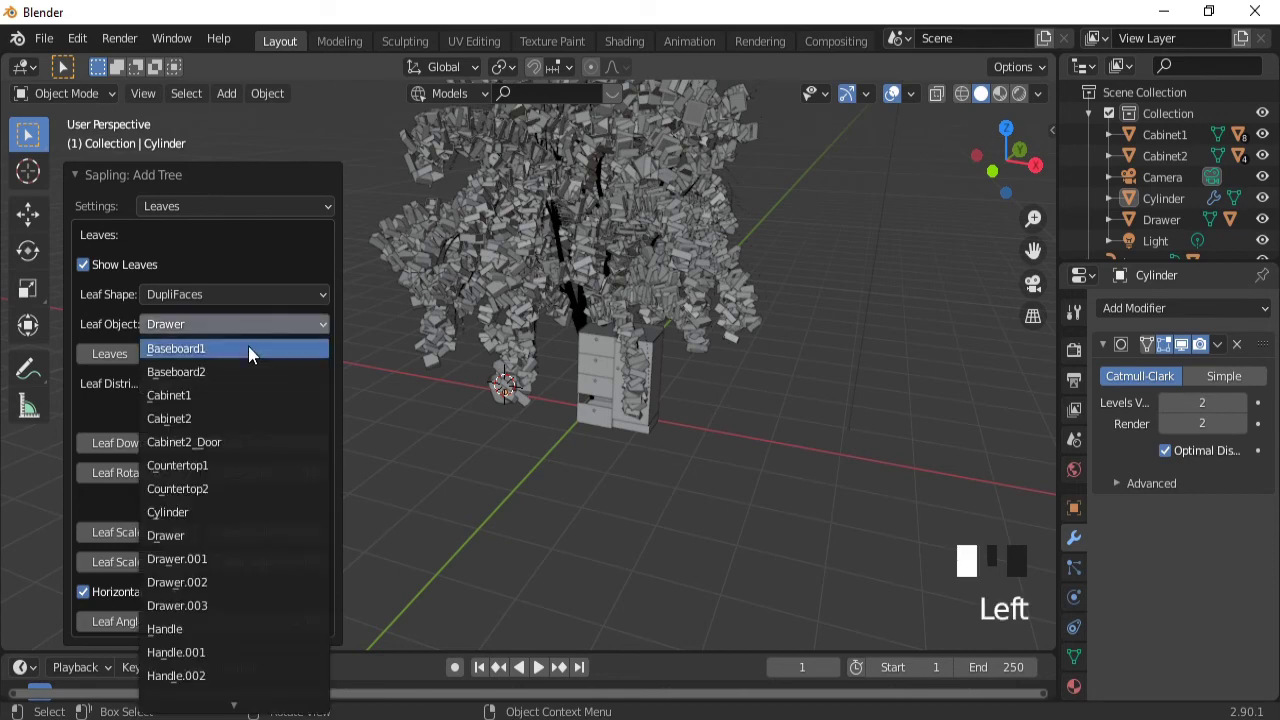
click(208, 397)
click(290, 320)
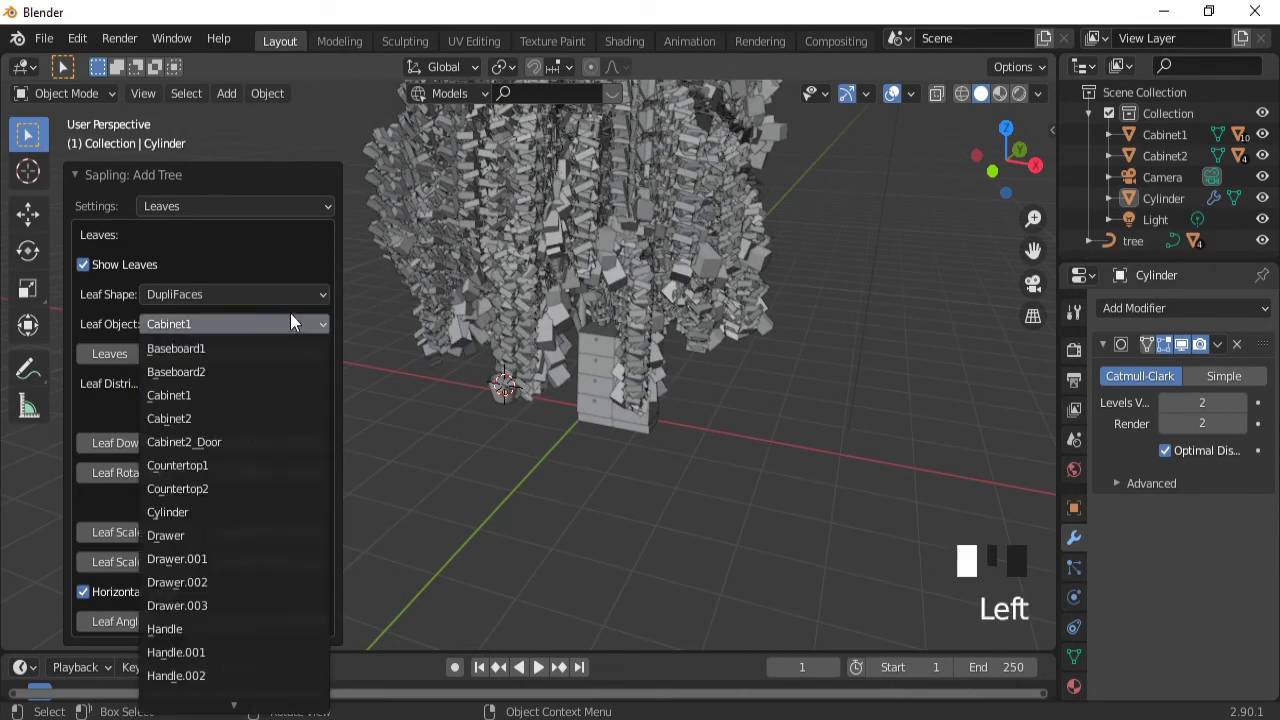
click(186, 514)
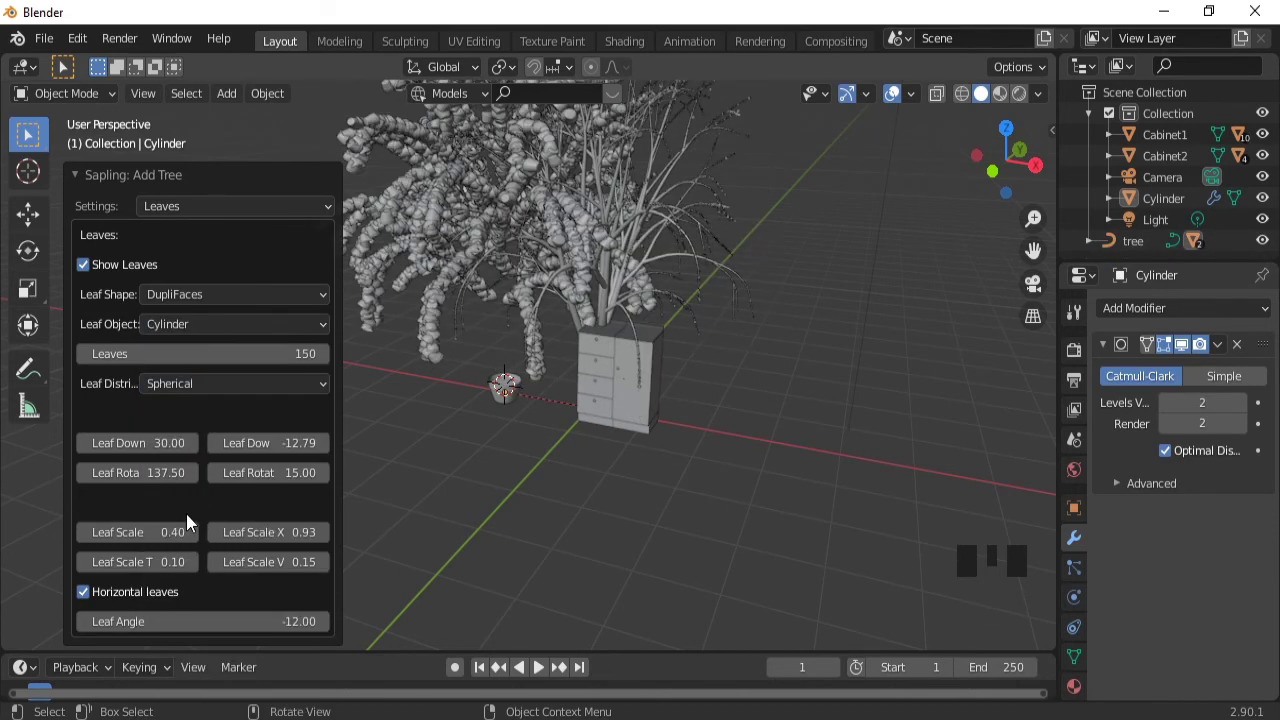
ctrl+middle_drag(536, 348, 441, 406)
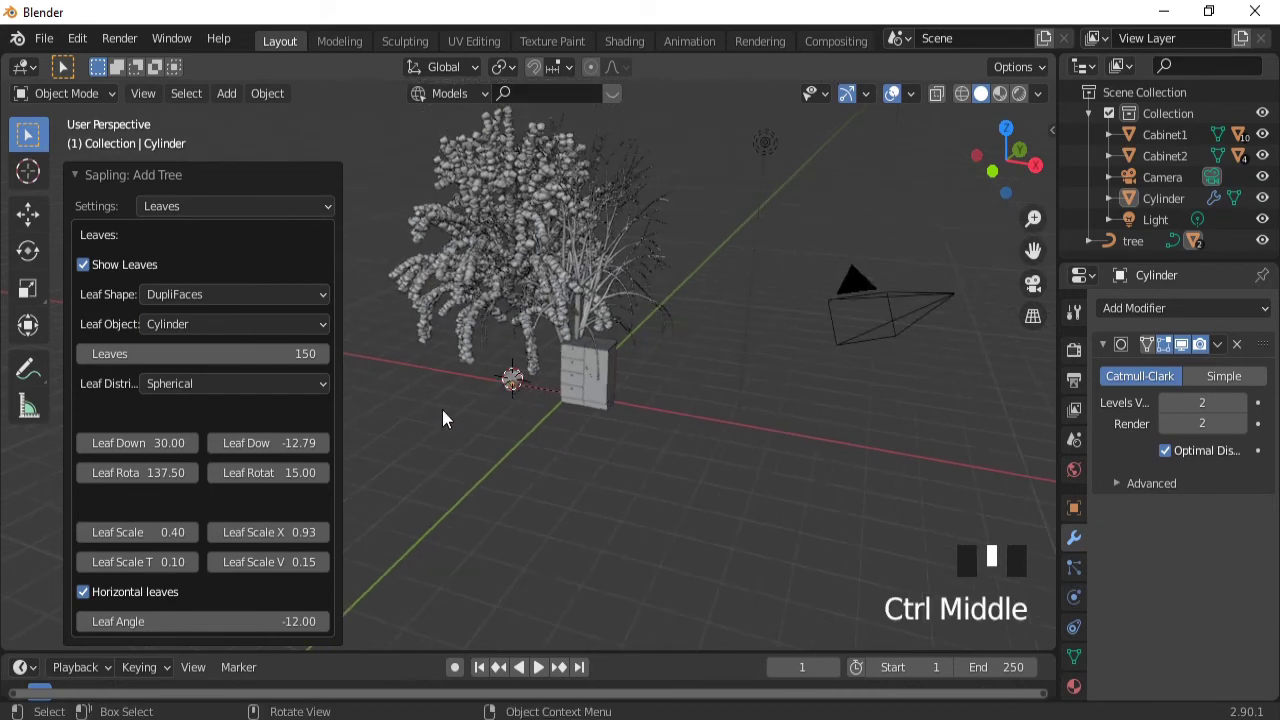
- Try the Inverse Tapered Cylindrical and Flame leaf distributions, and set the tree's leaf distribution to Conical
click(305, 383)
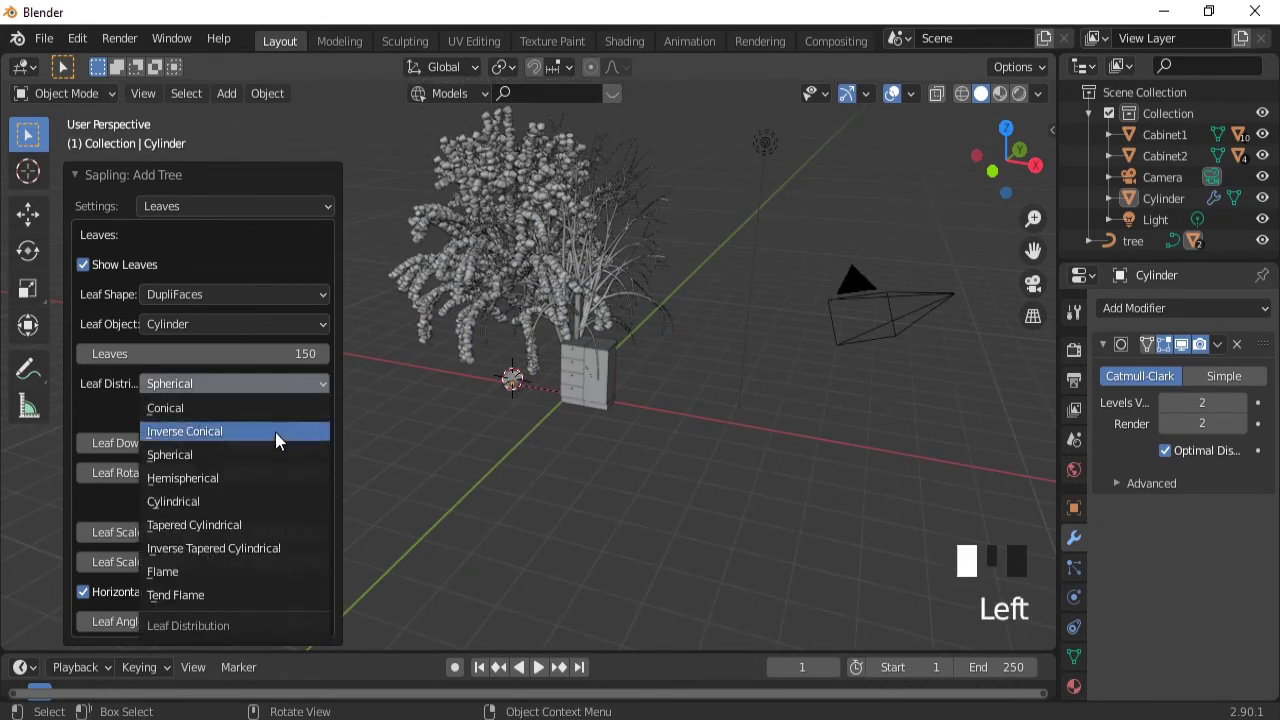
click(222, 548)
click(315, 383)
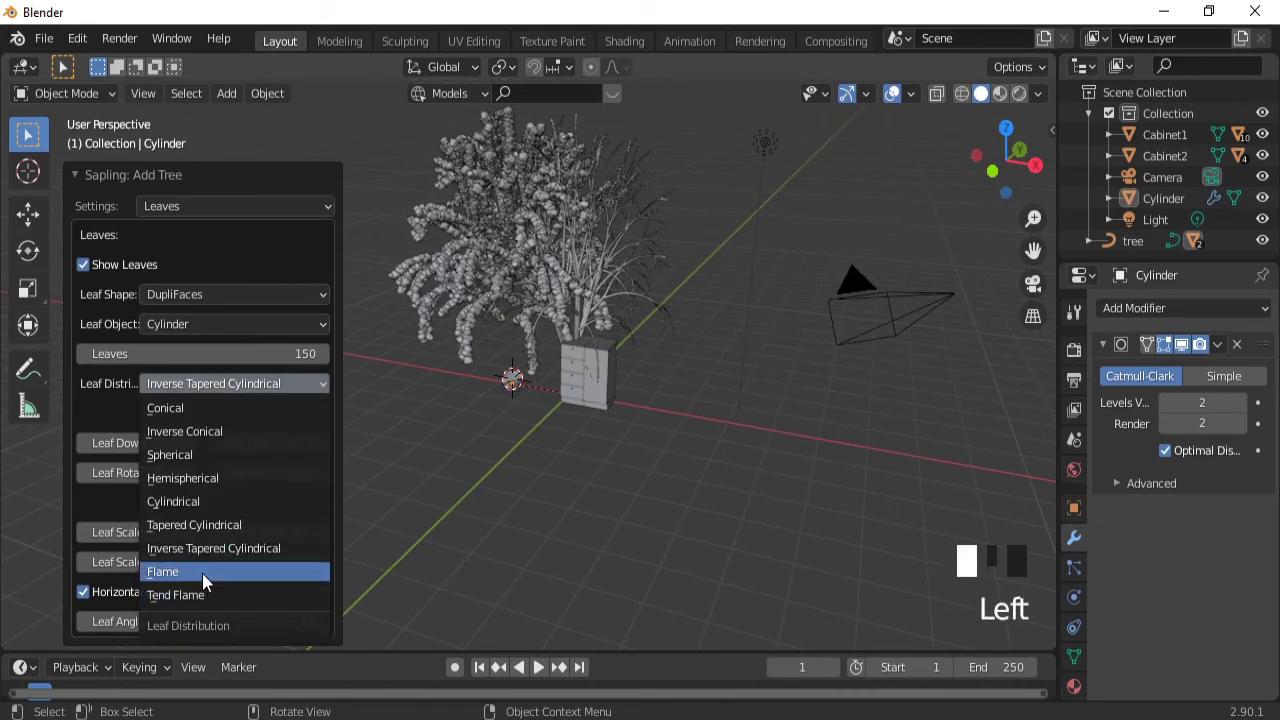
click(202, 572)
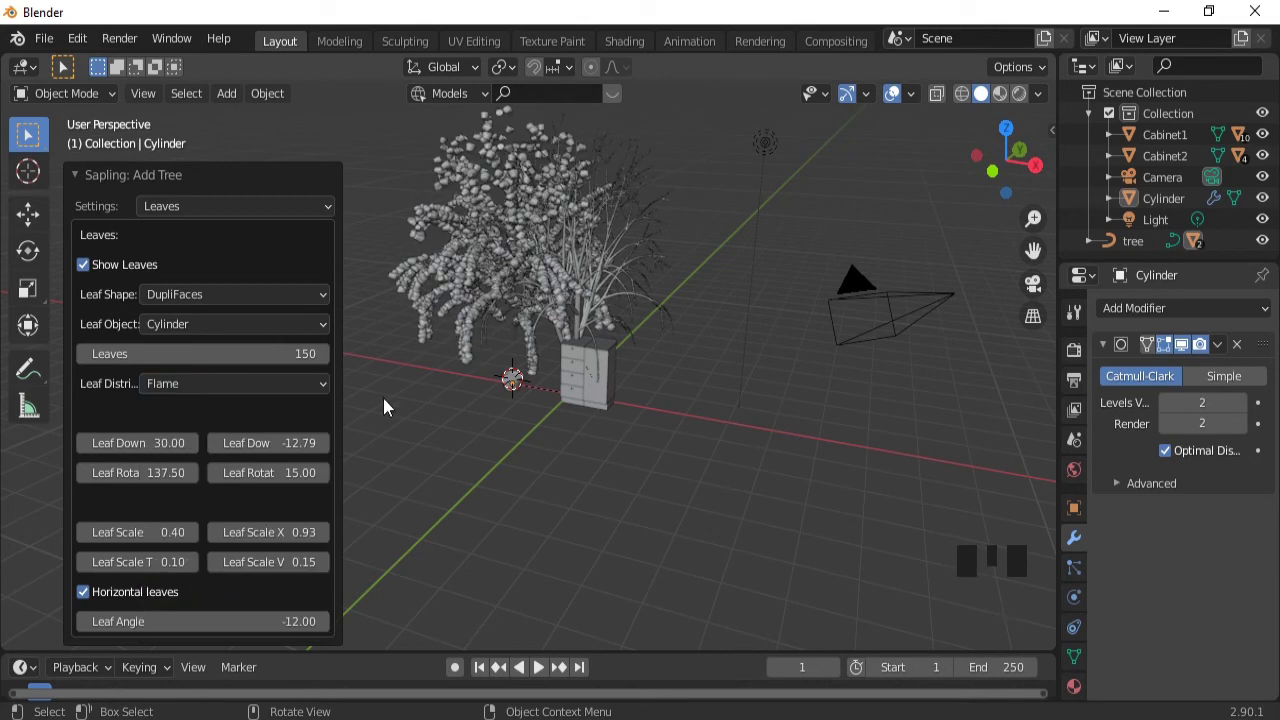
click(320, 383)
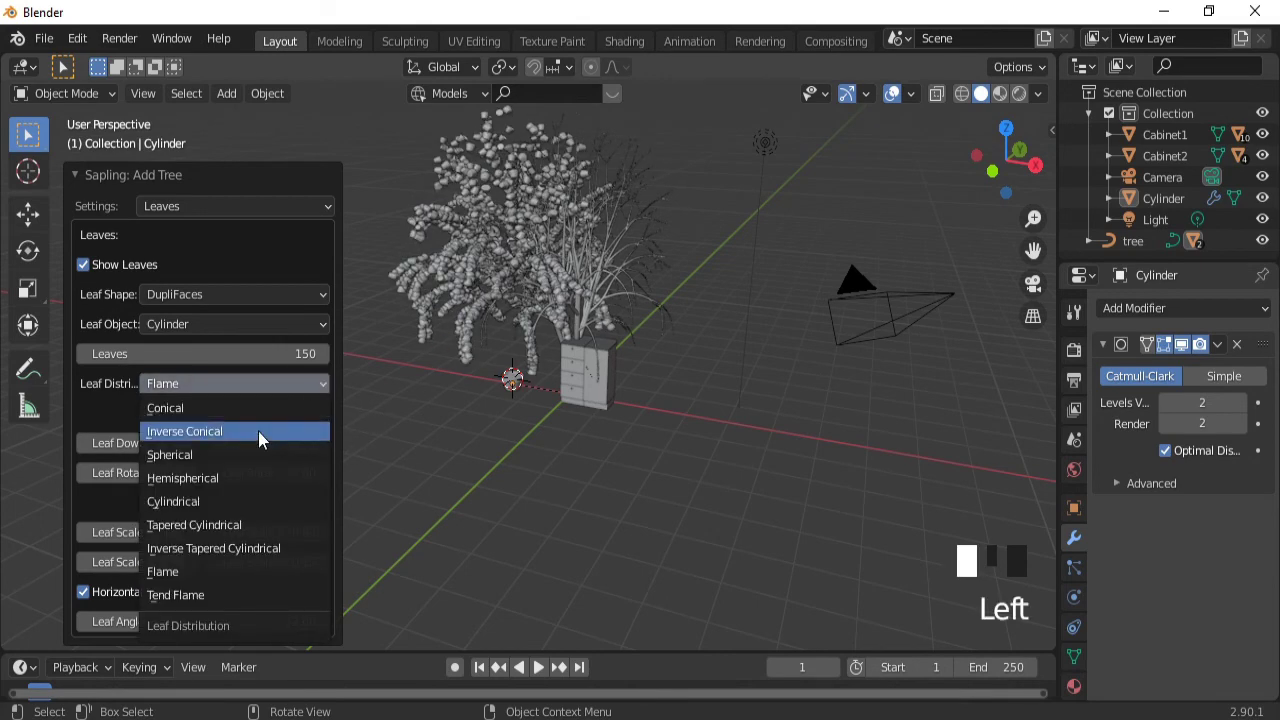
click(205, 410)
- Try Countertop2 and Handle as the tree's leaf object and replace them with Baseboard2
click(320, 324)
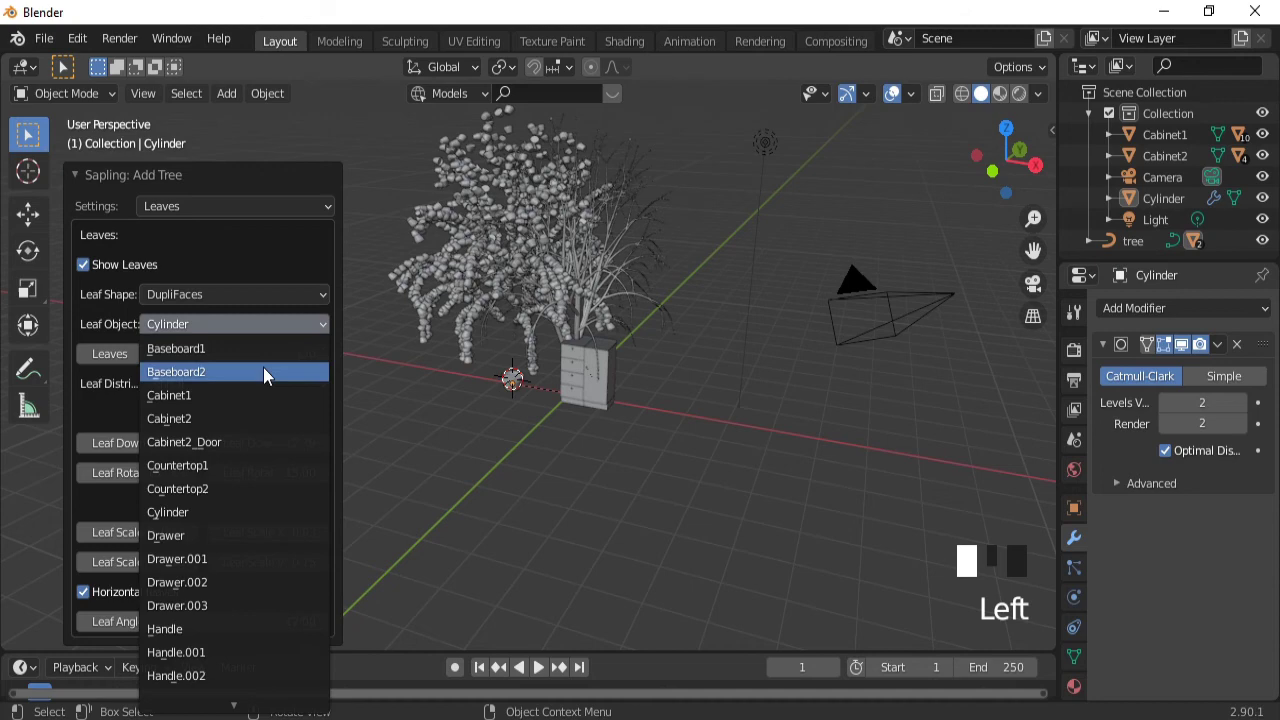
click(201, 491)
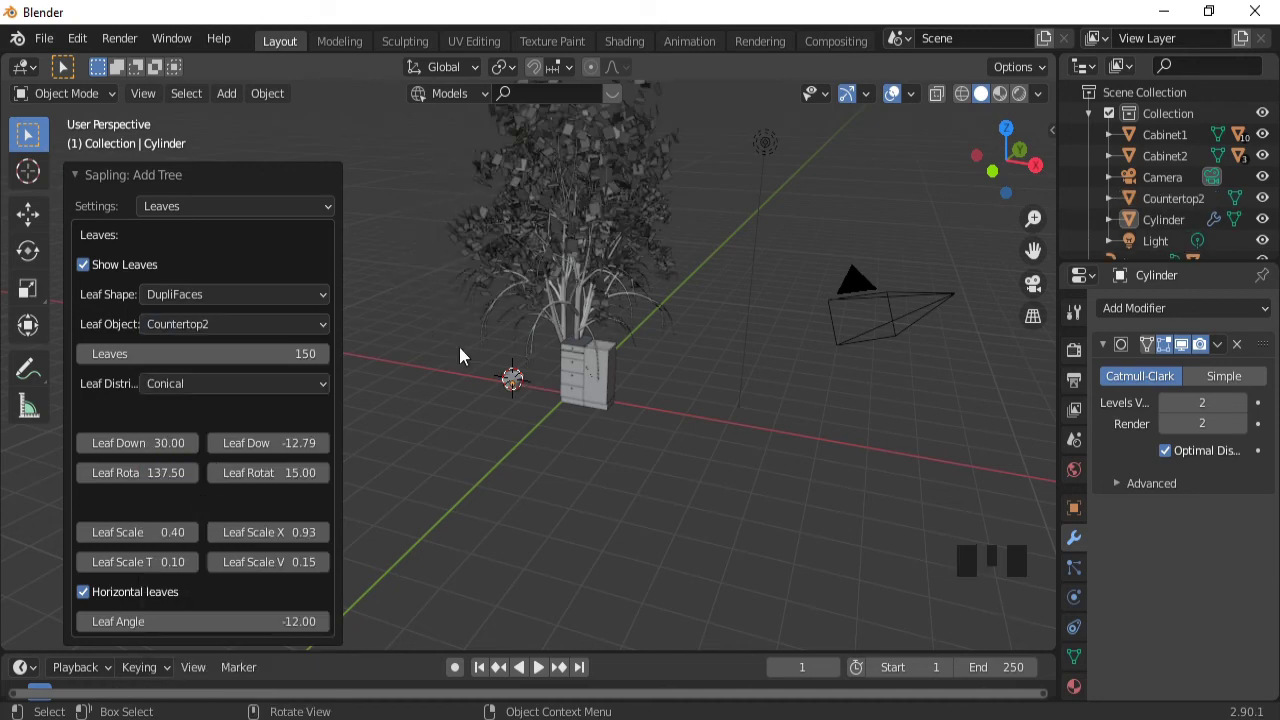
click(315, 324)
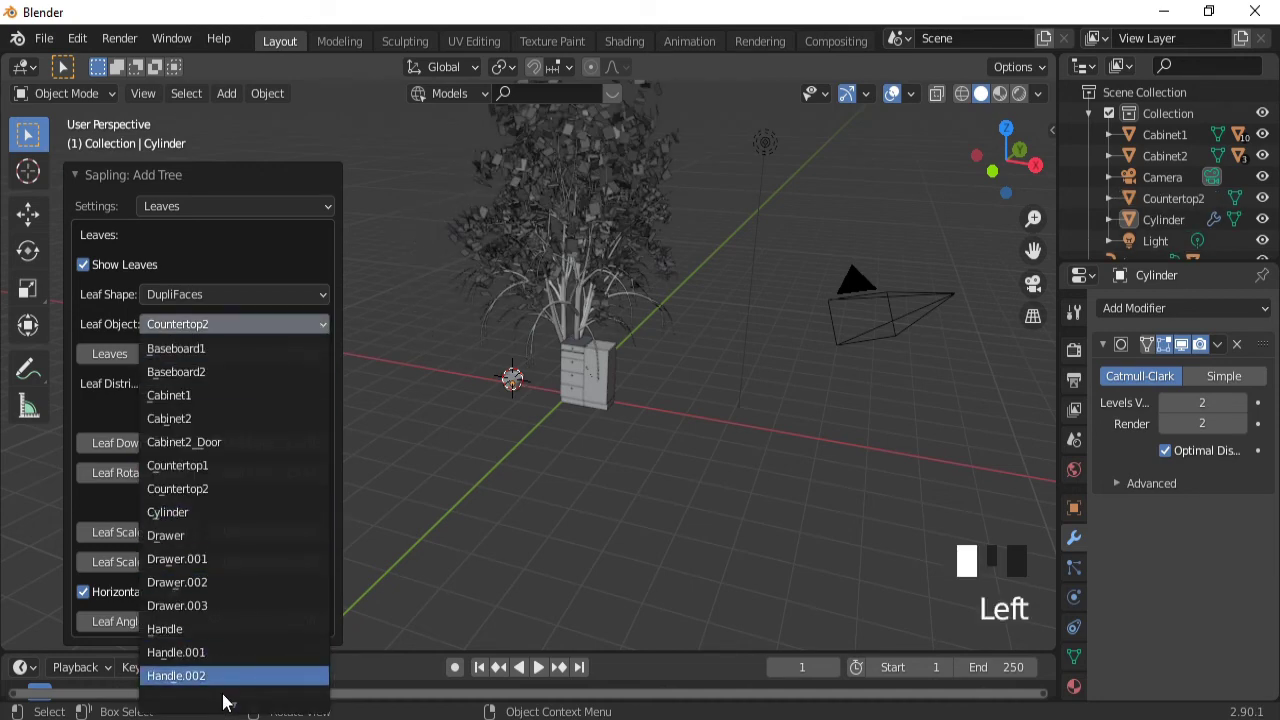
click(184, 629)
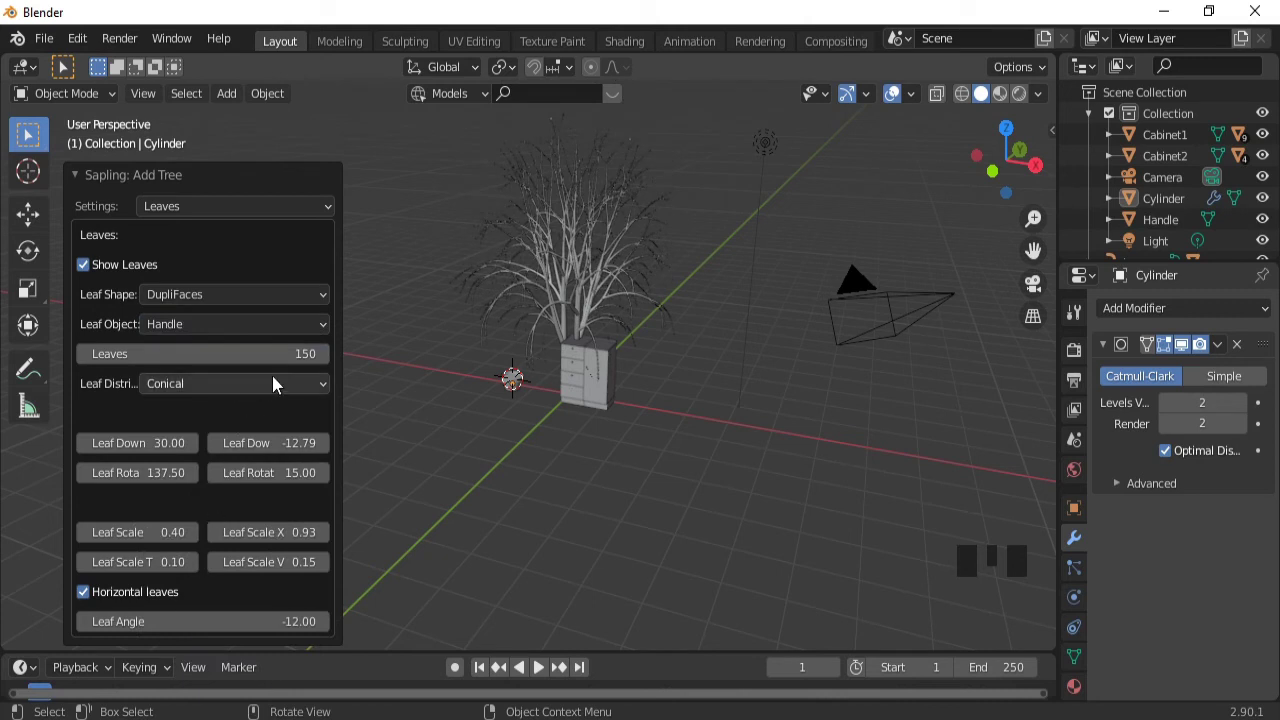
click(298, 323)
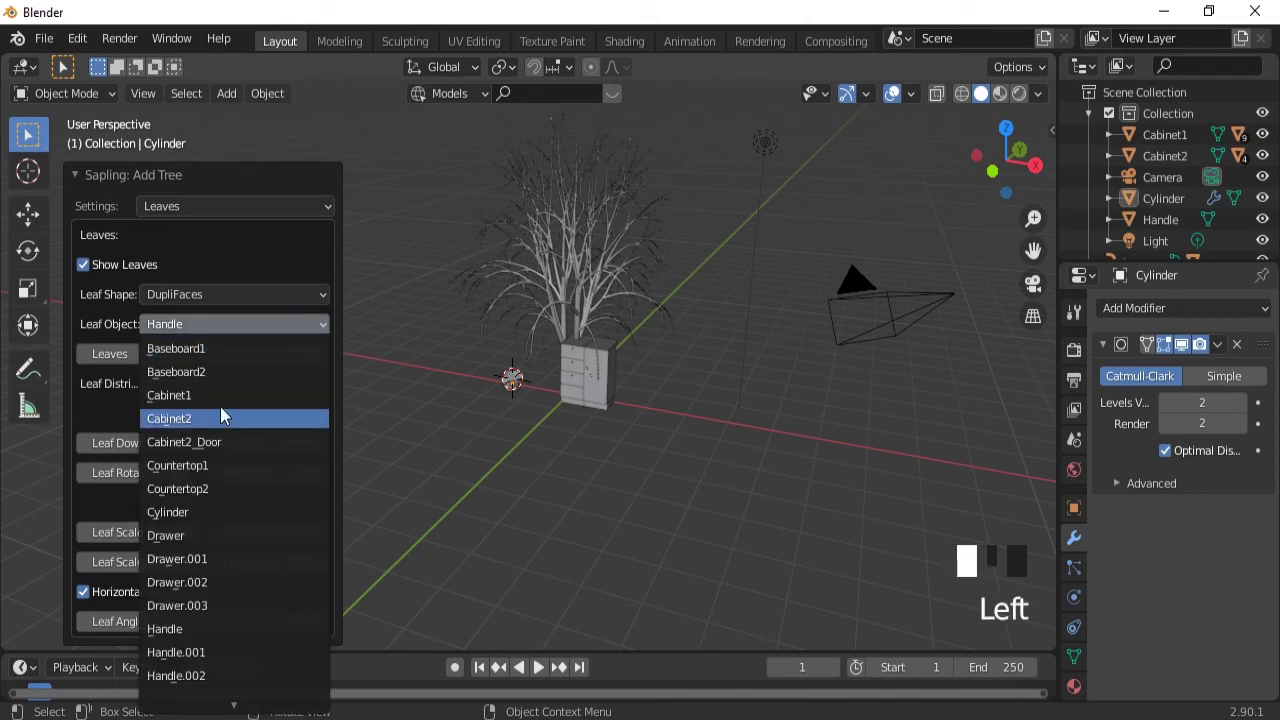
click(206, 372)
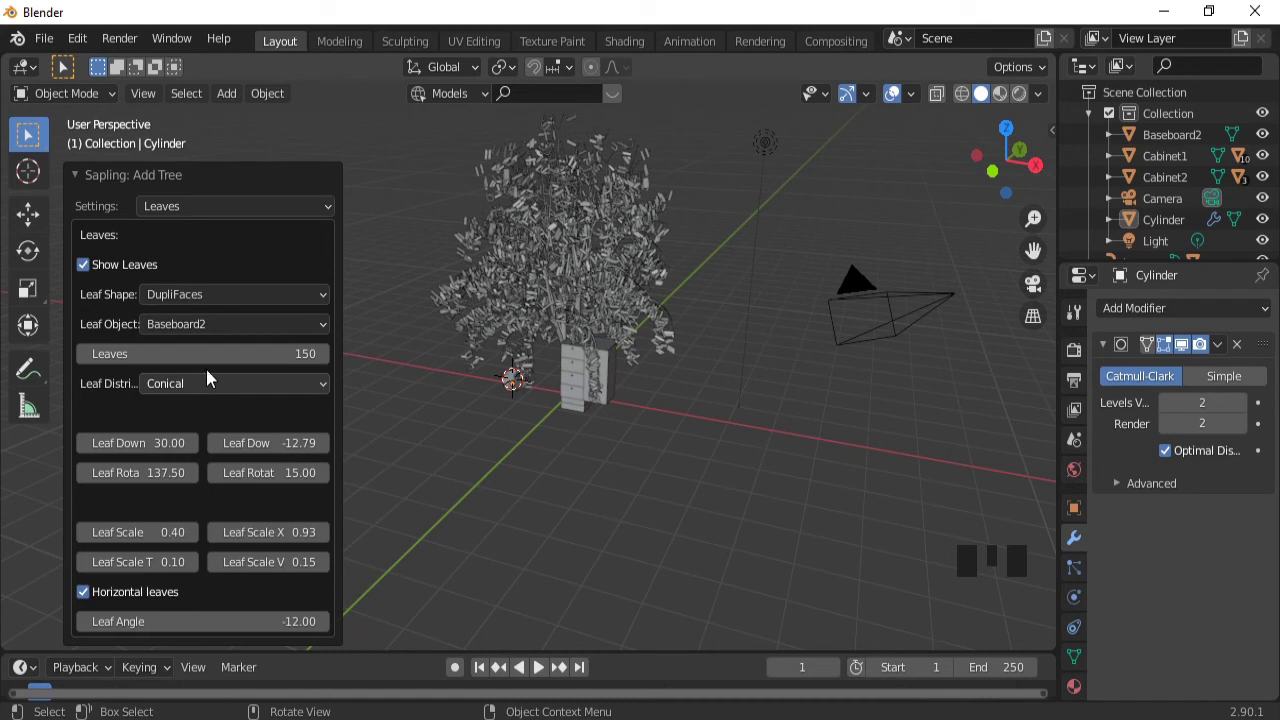
- Try Baseboard1 and Cabinet2_Door as the leaf object, and set the tree's leaf object to Countertop2
click(303, 330)
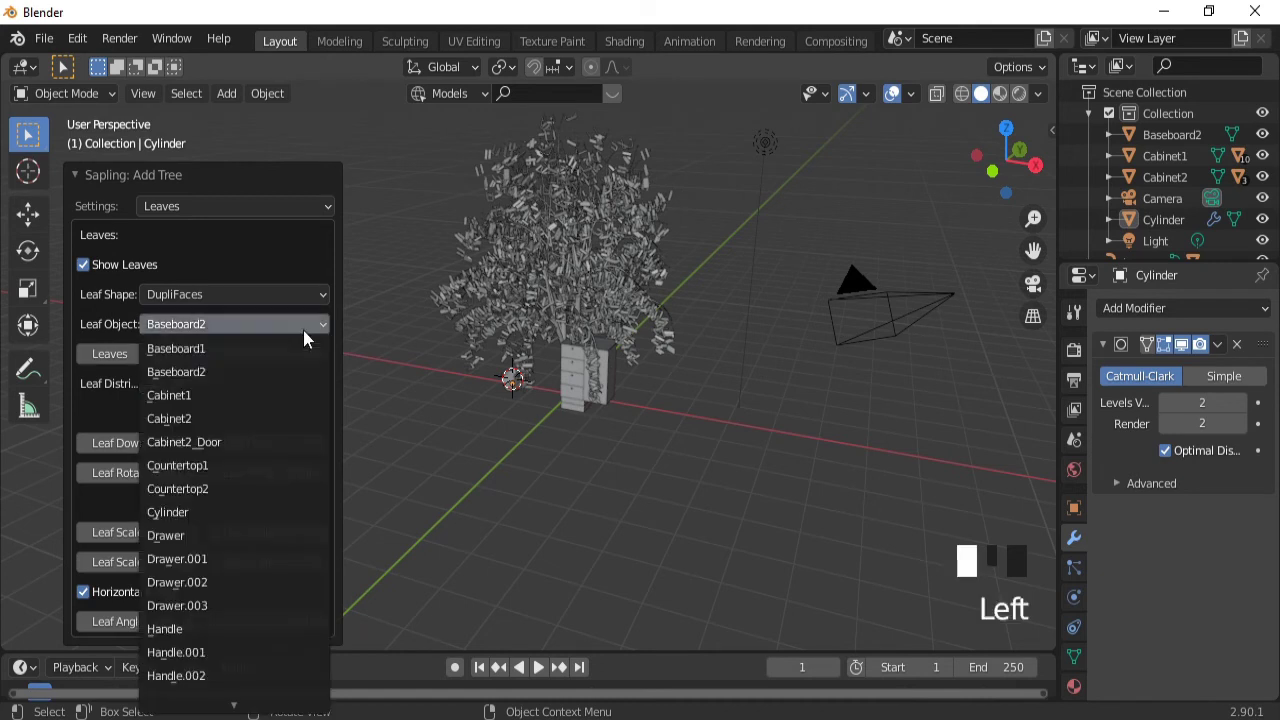
click(234, 348)
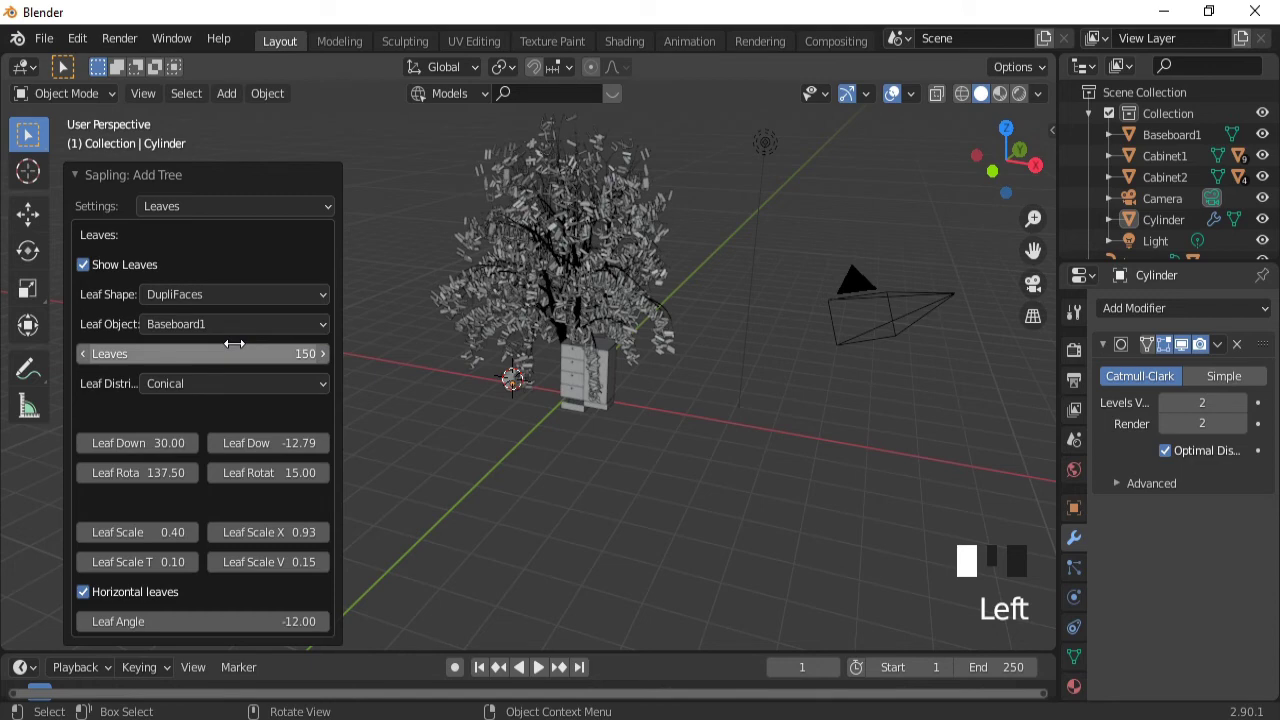
click(278, 326)
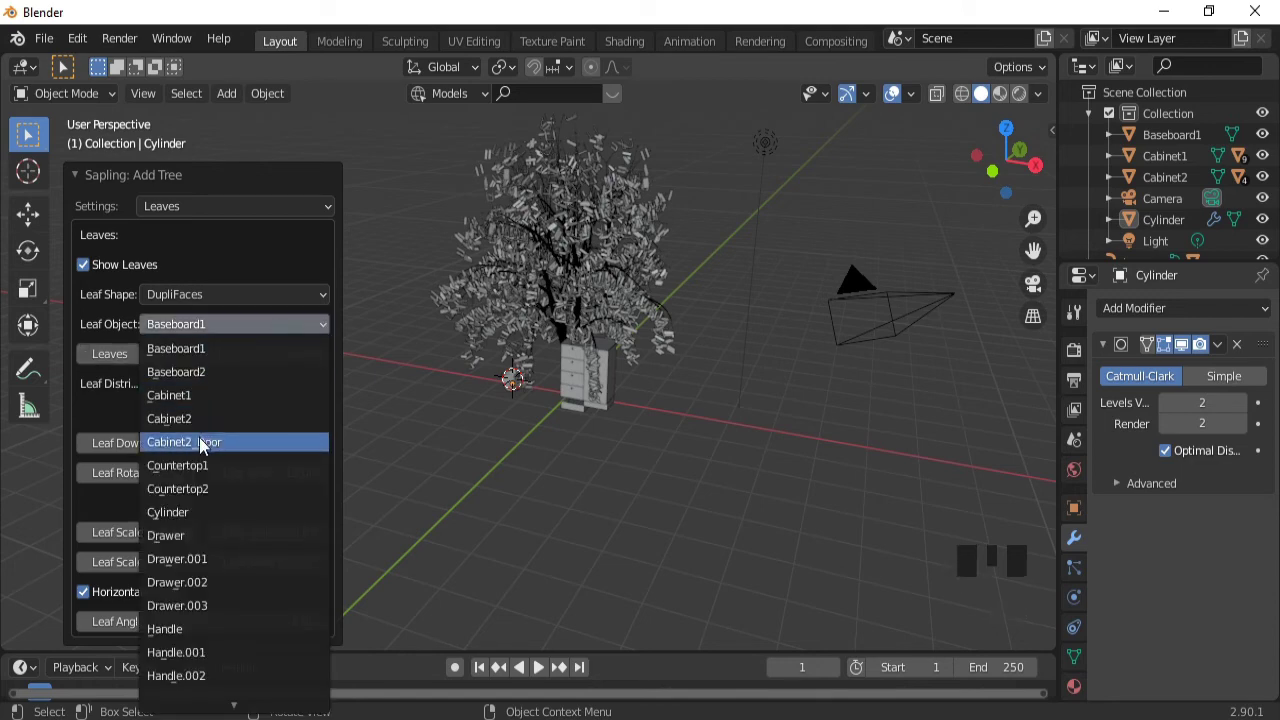
click(203, 442)
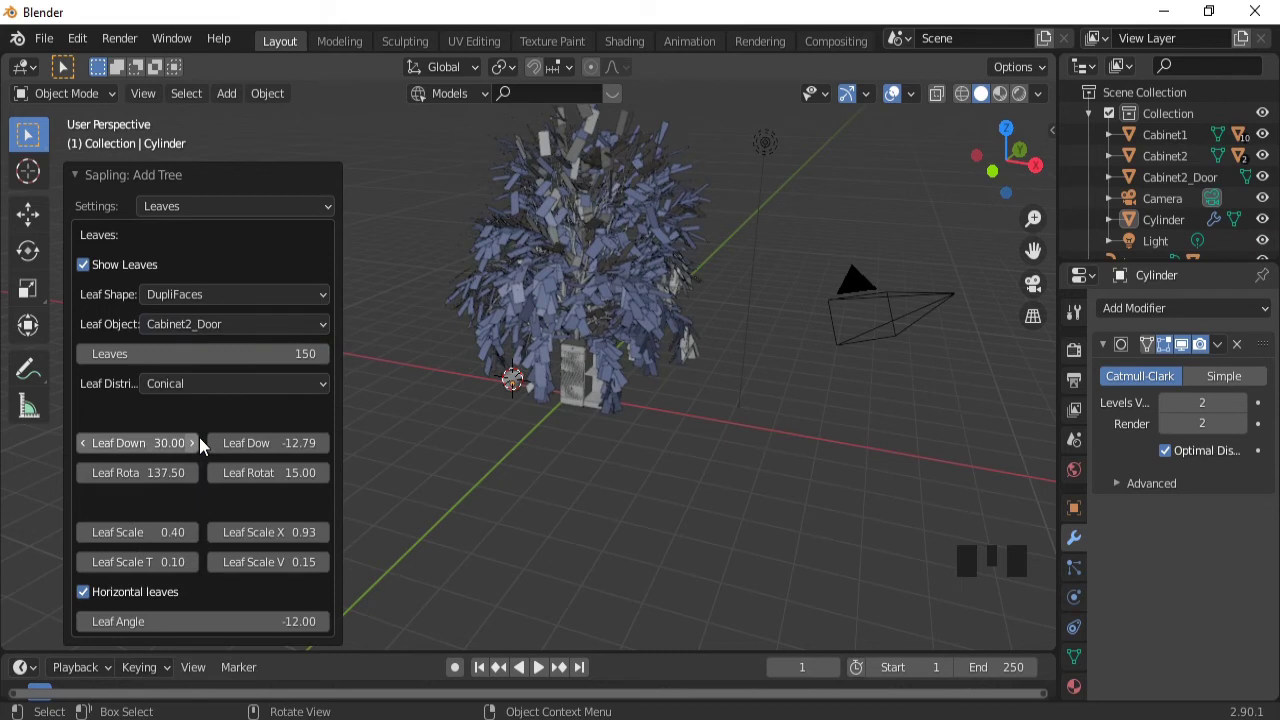
click(313, 326)
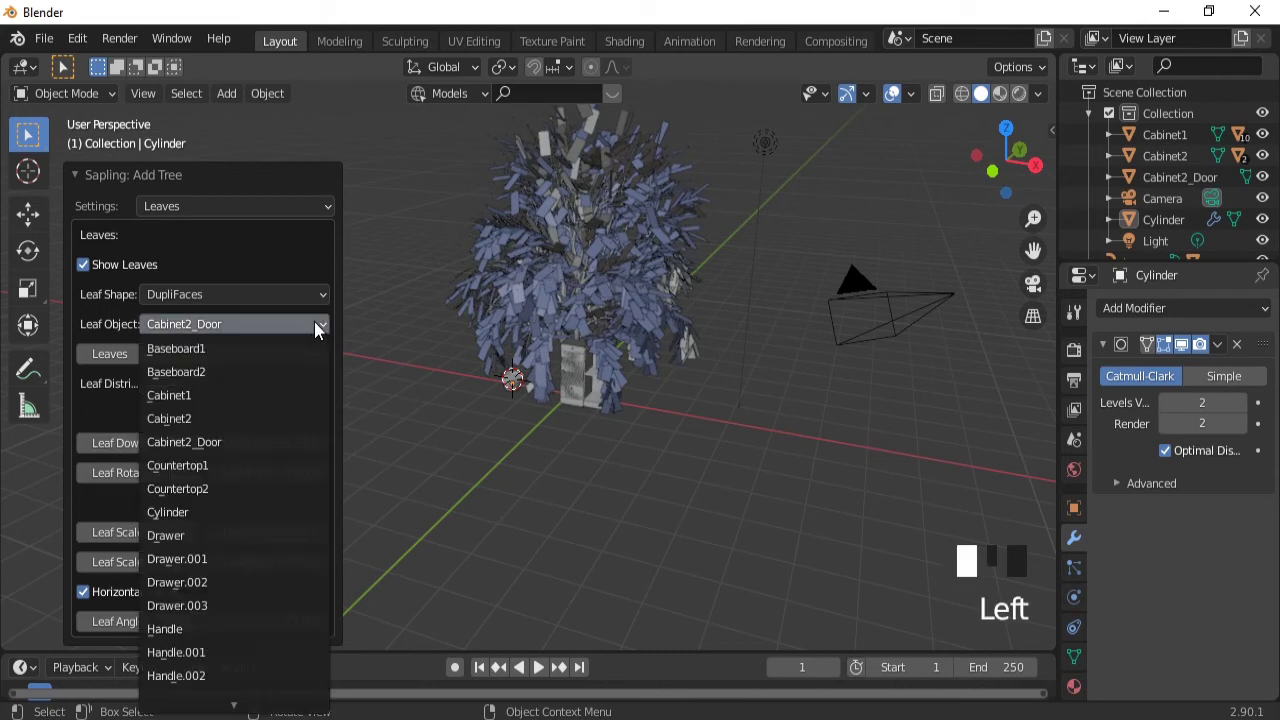
click(211, 488)
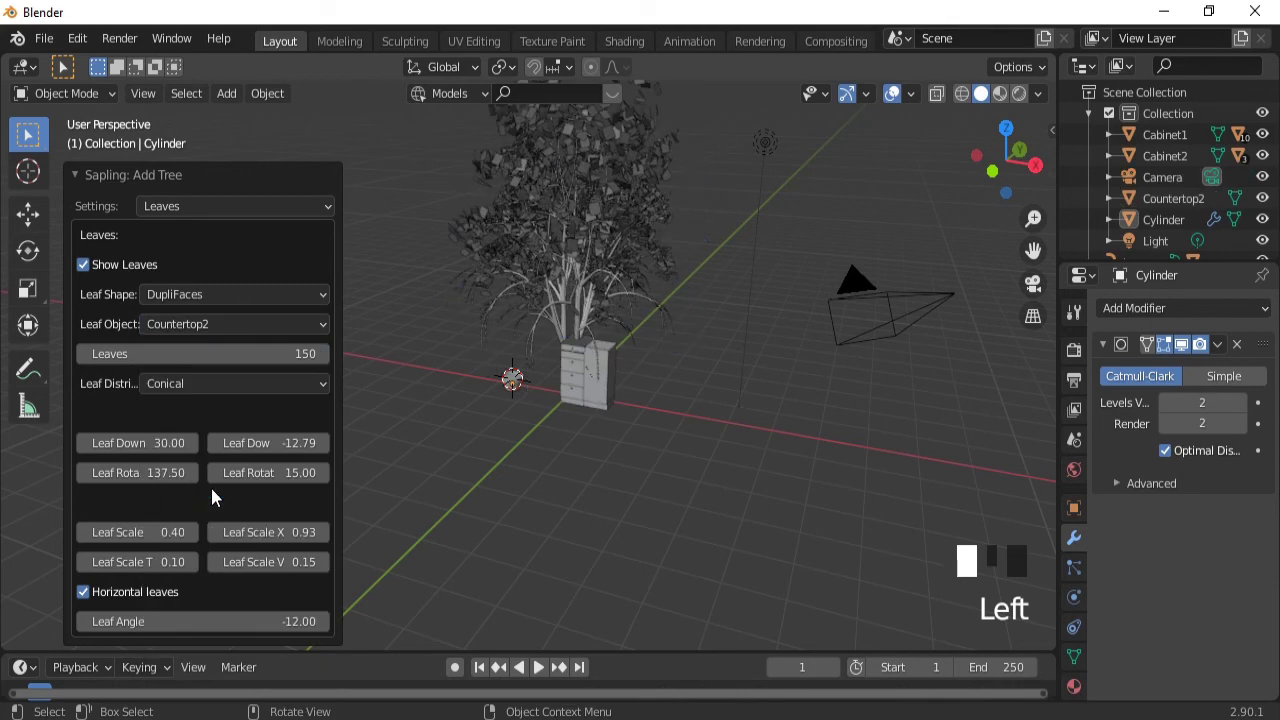
- Try the Rectangular and DupliVerts leaf shapes, and set the tree's leaf shape to Hexagonal
click(311, 294)
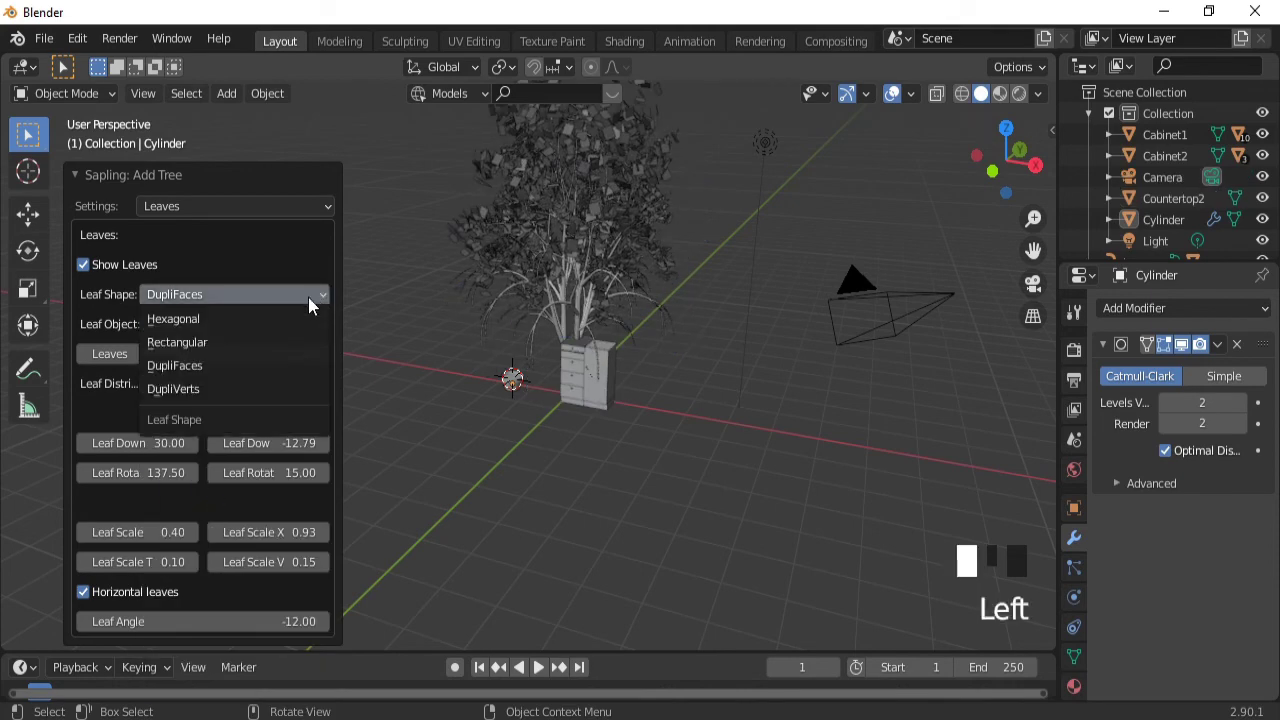
click(255, 342)
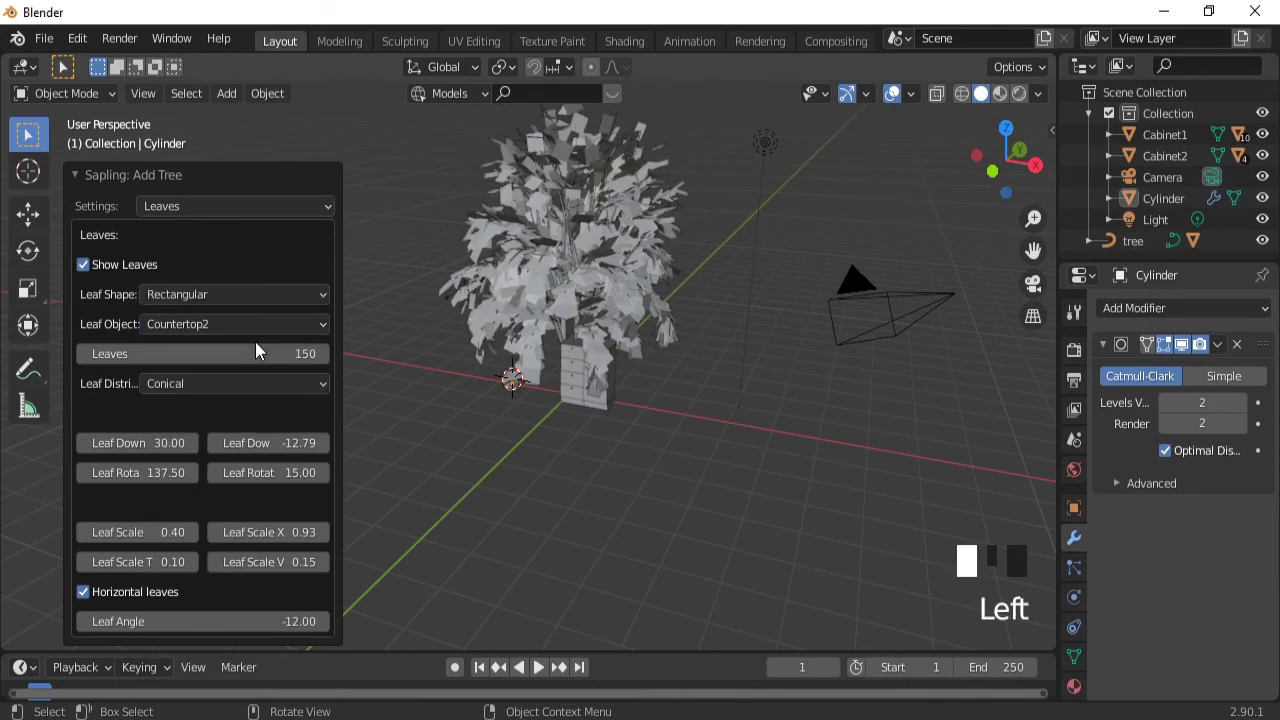
click(318, 294)
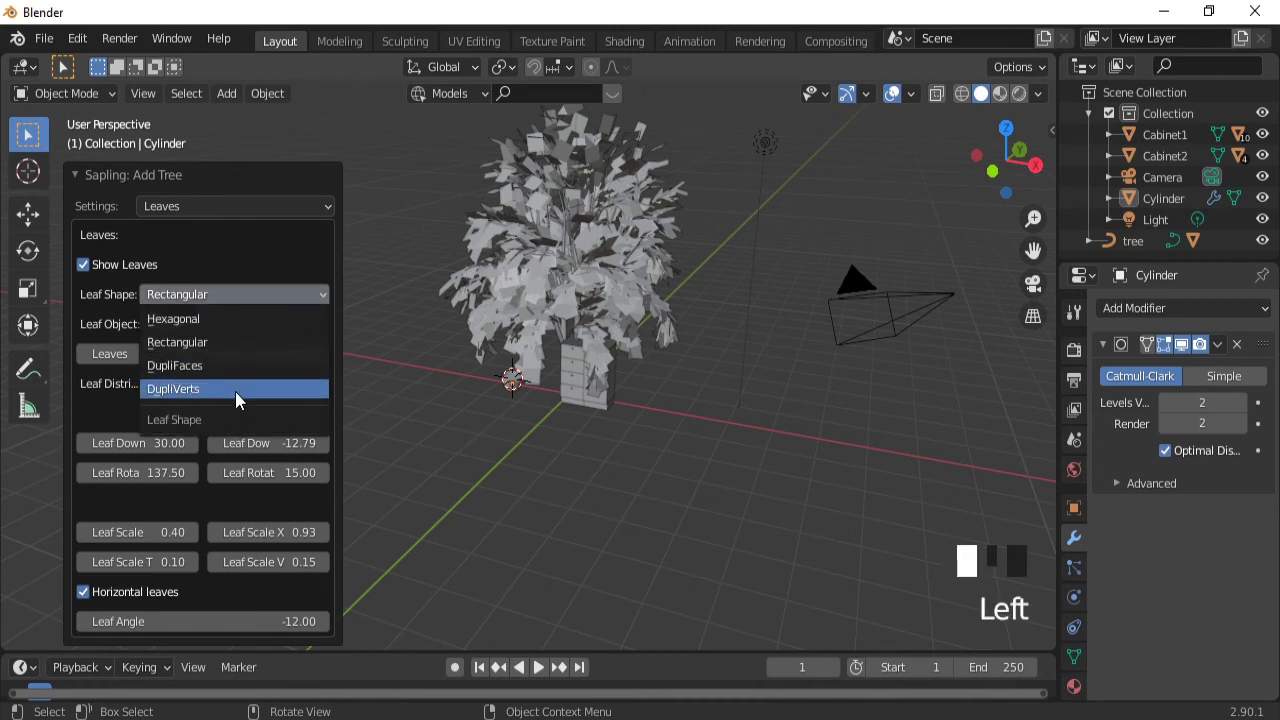
click(235, 389)
click(319, 294)
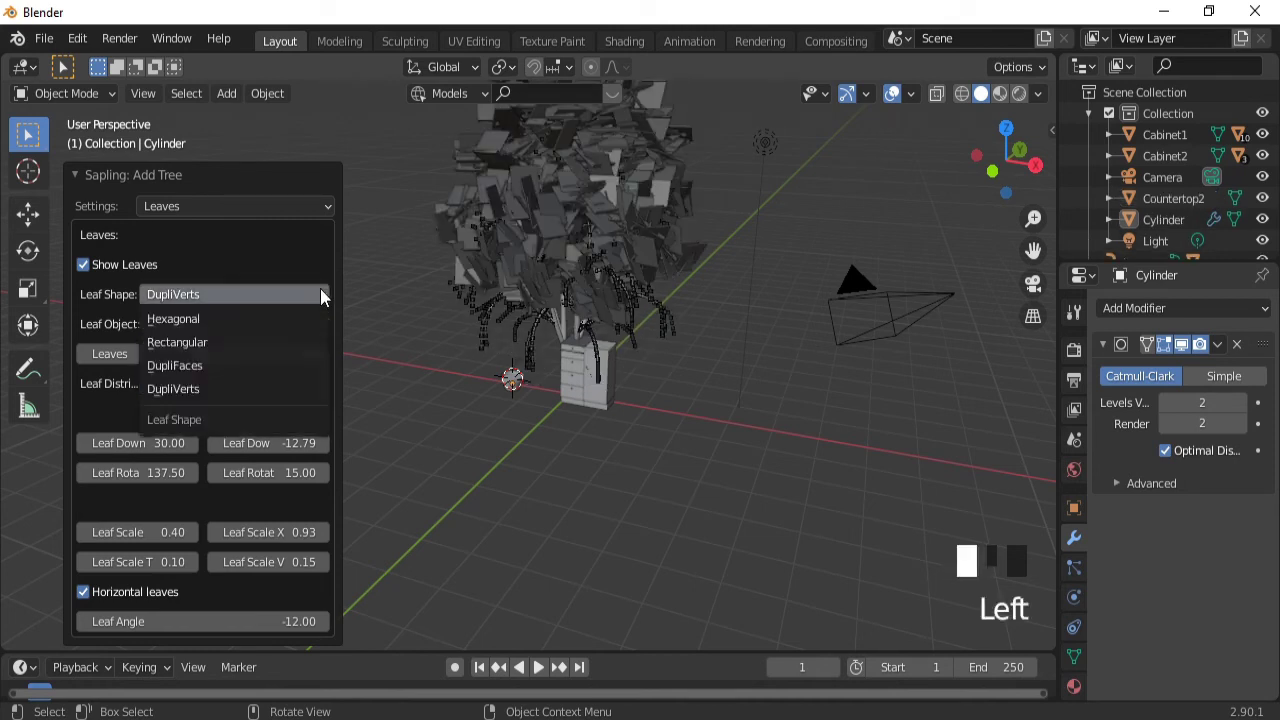
click(251, 319)
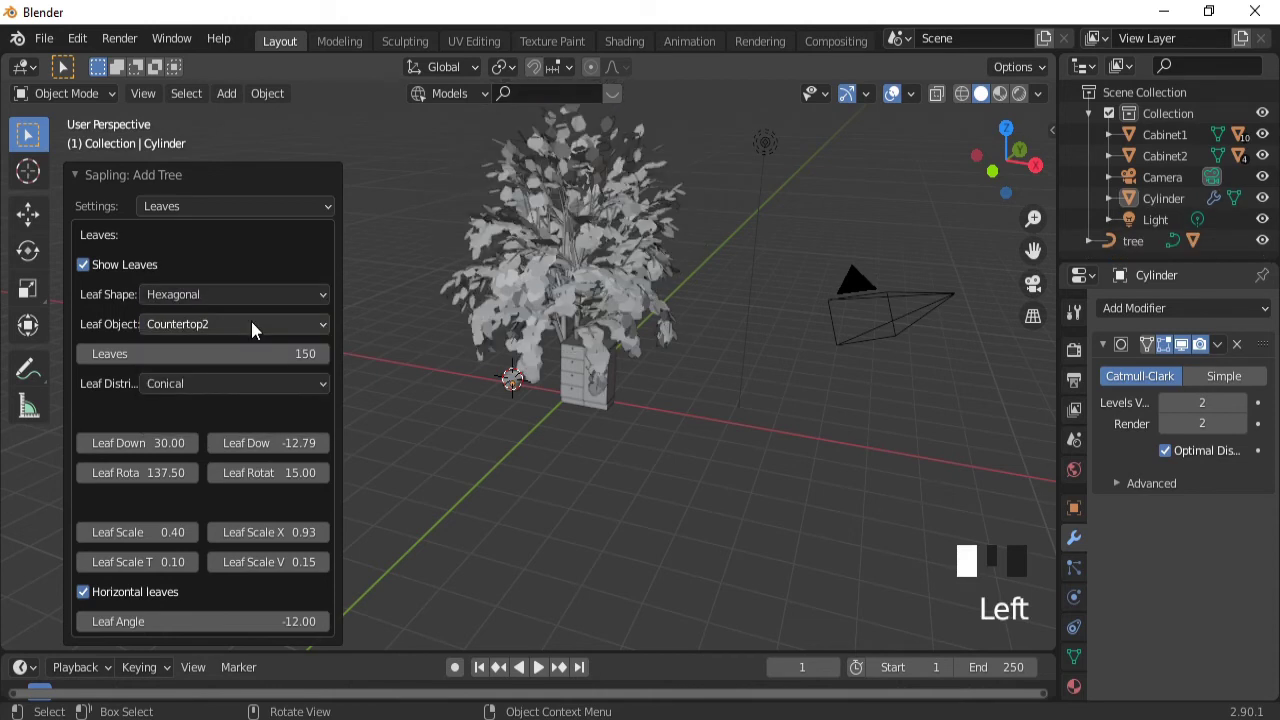
- Try Drawer as the tree's leaf object and replace it with Drawer.003
click(314, 328)
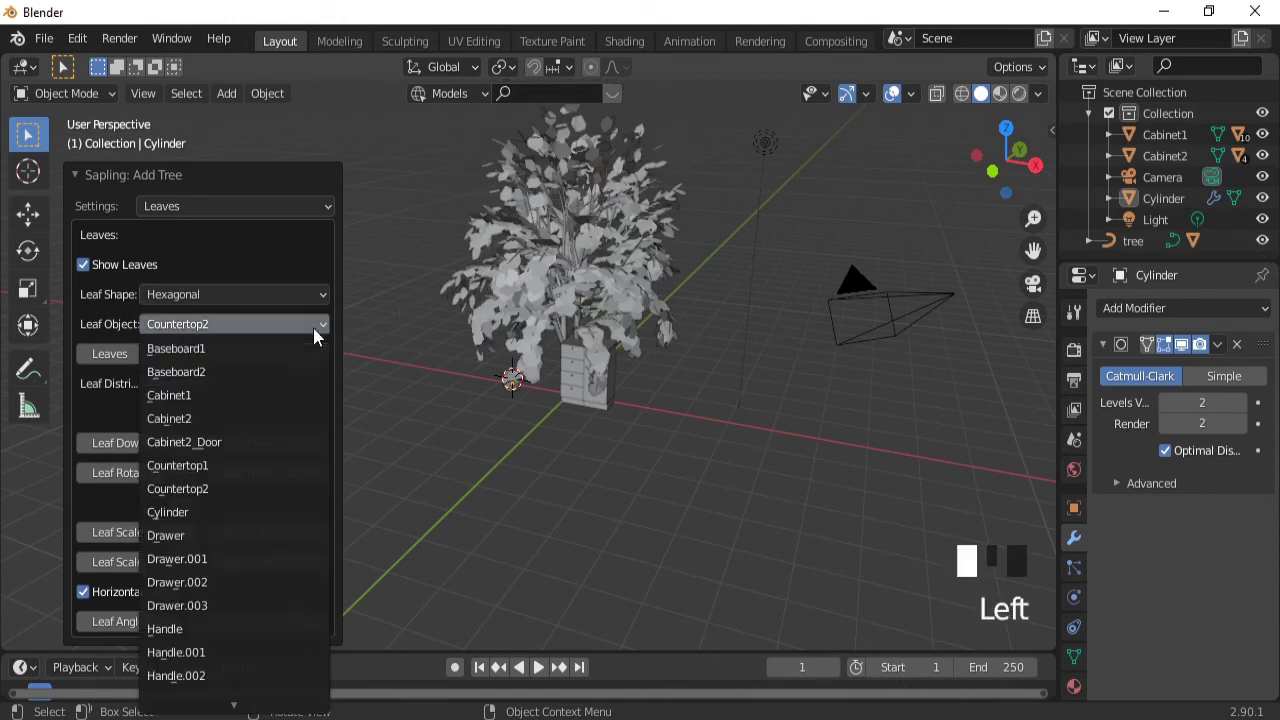
click(186, 535)
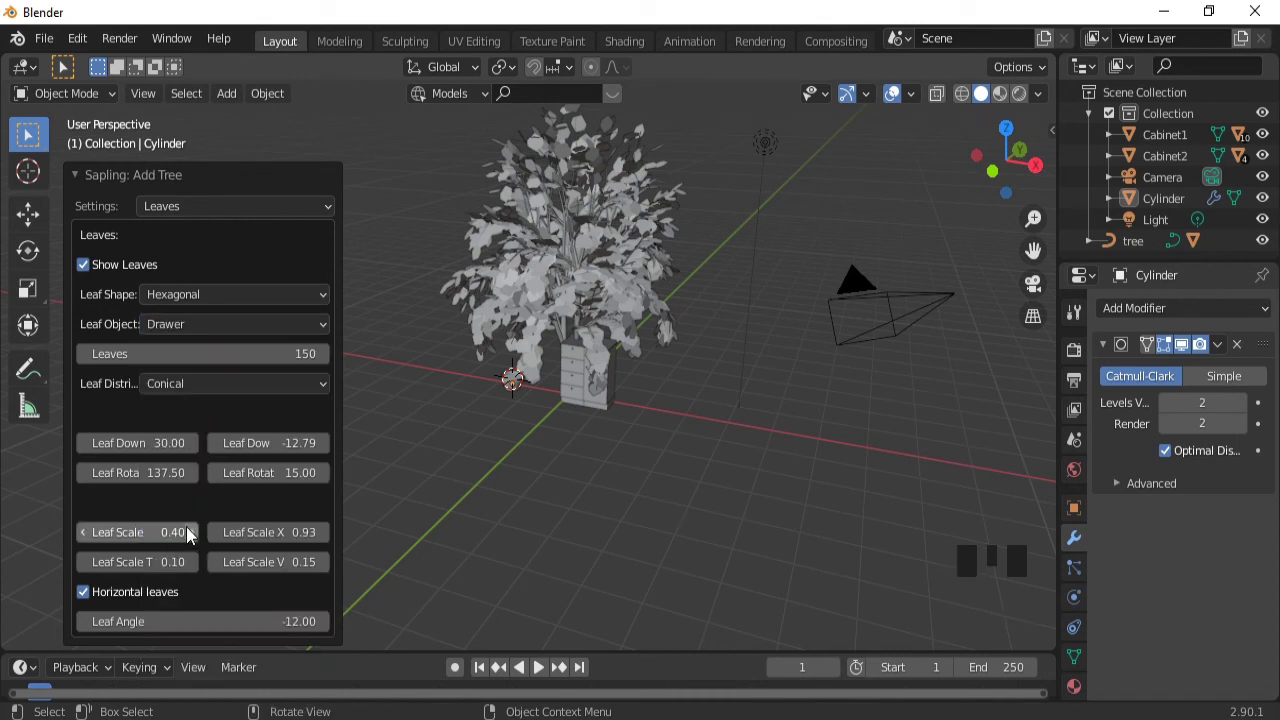
click(296, 324)
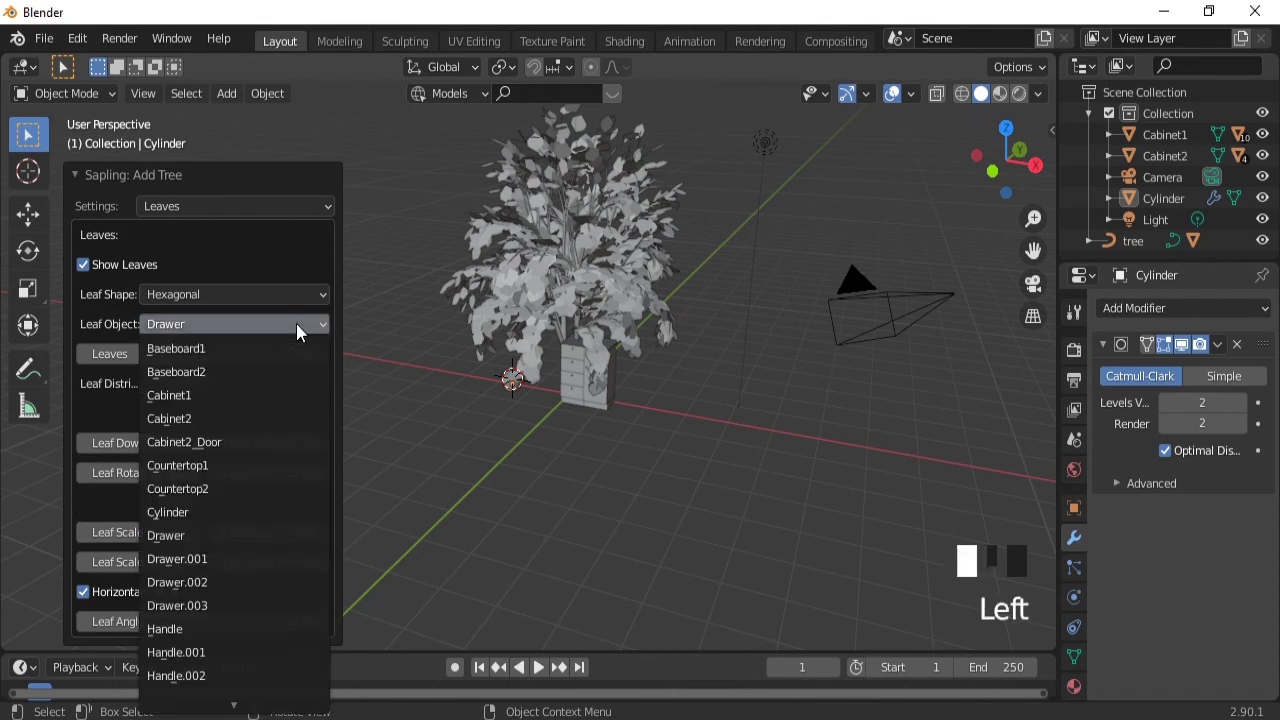
click(184, 606)
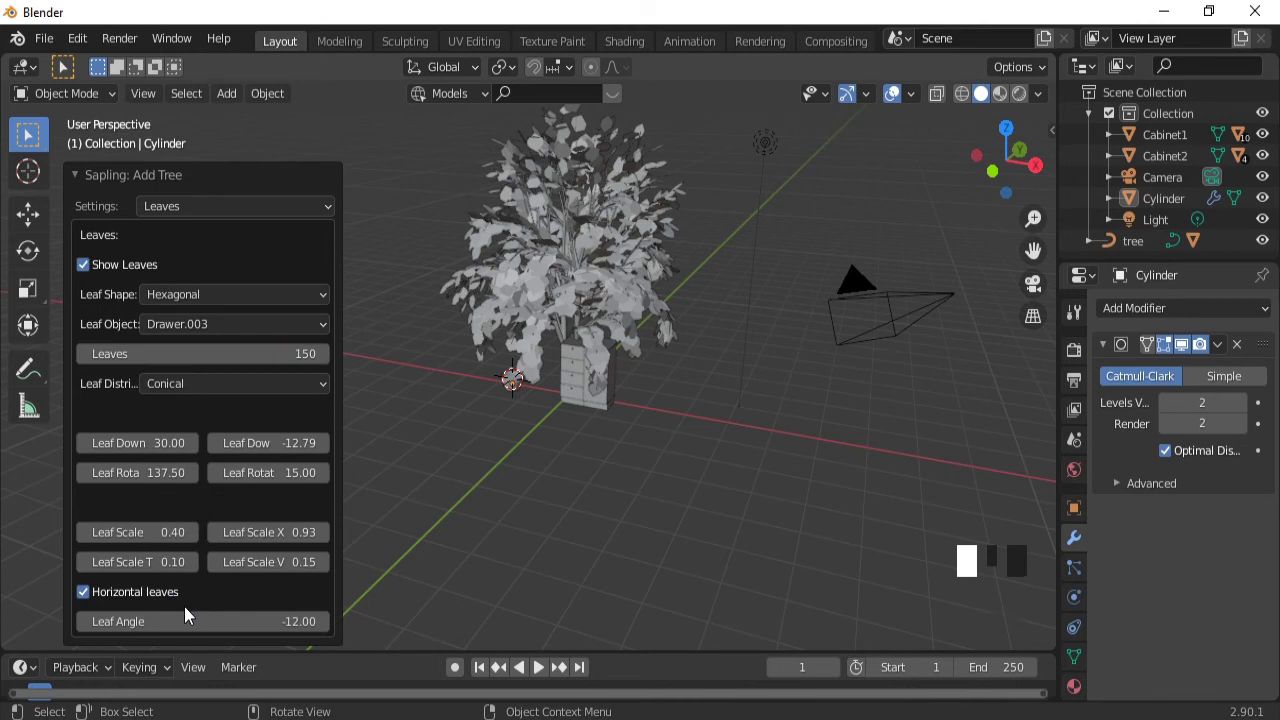
click(306, 328)
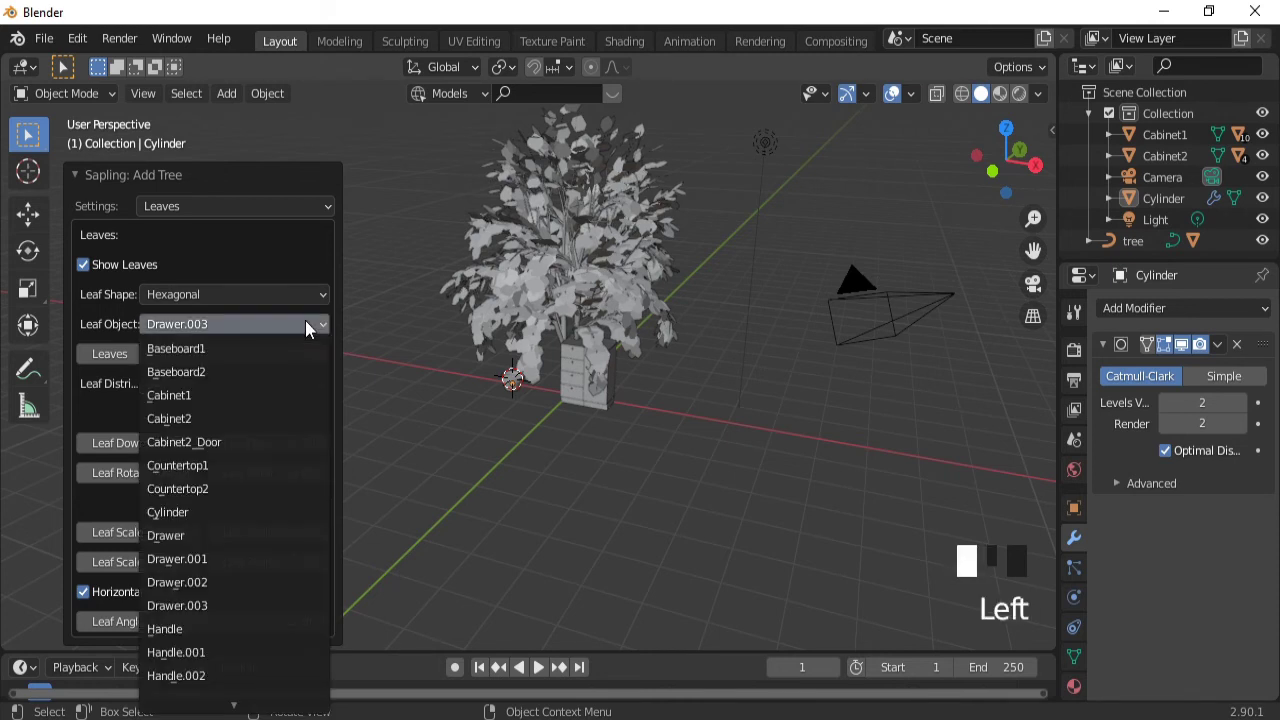
- Show the scene in Material Preview and give the tree's leaves a new material with a bright green base color
click(1005, 95)
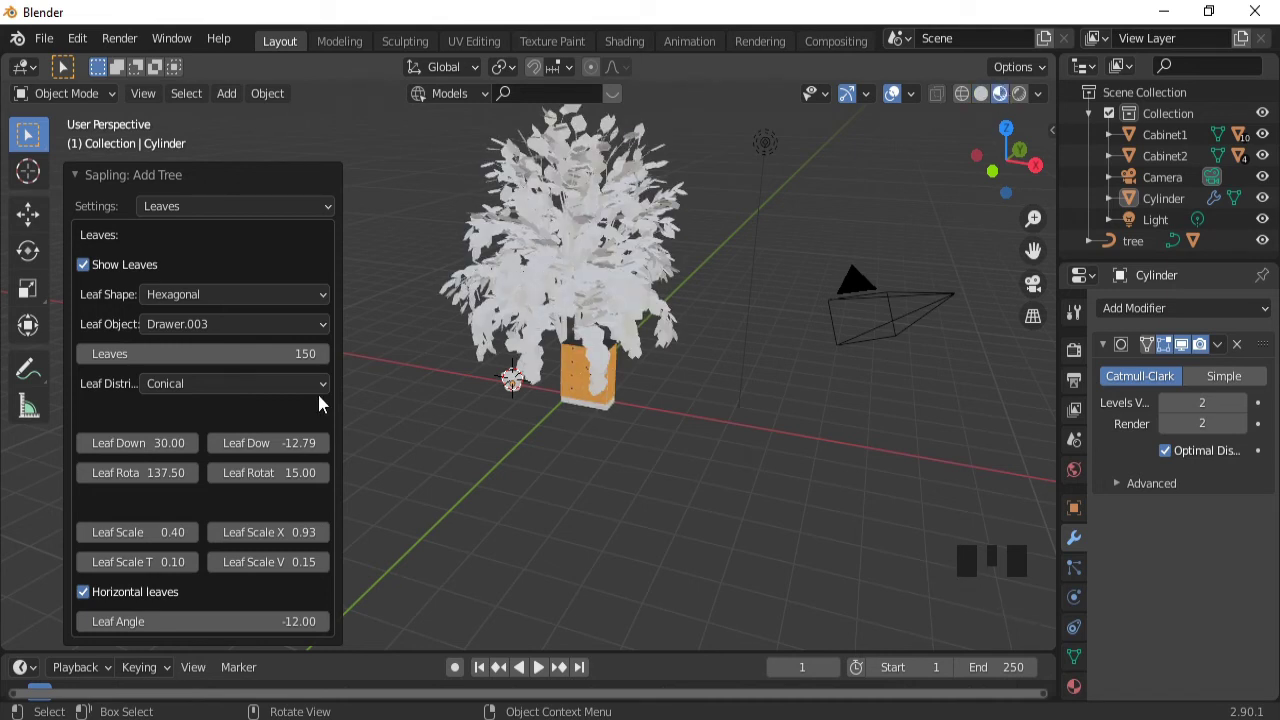
click(79, 186)
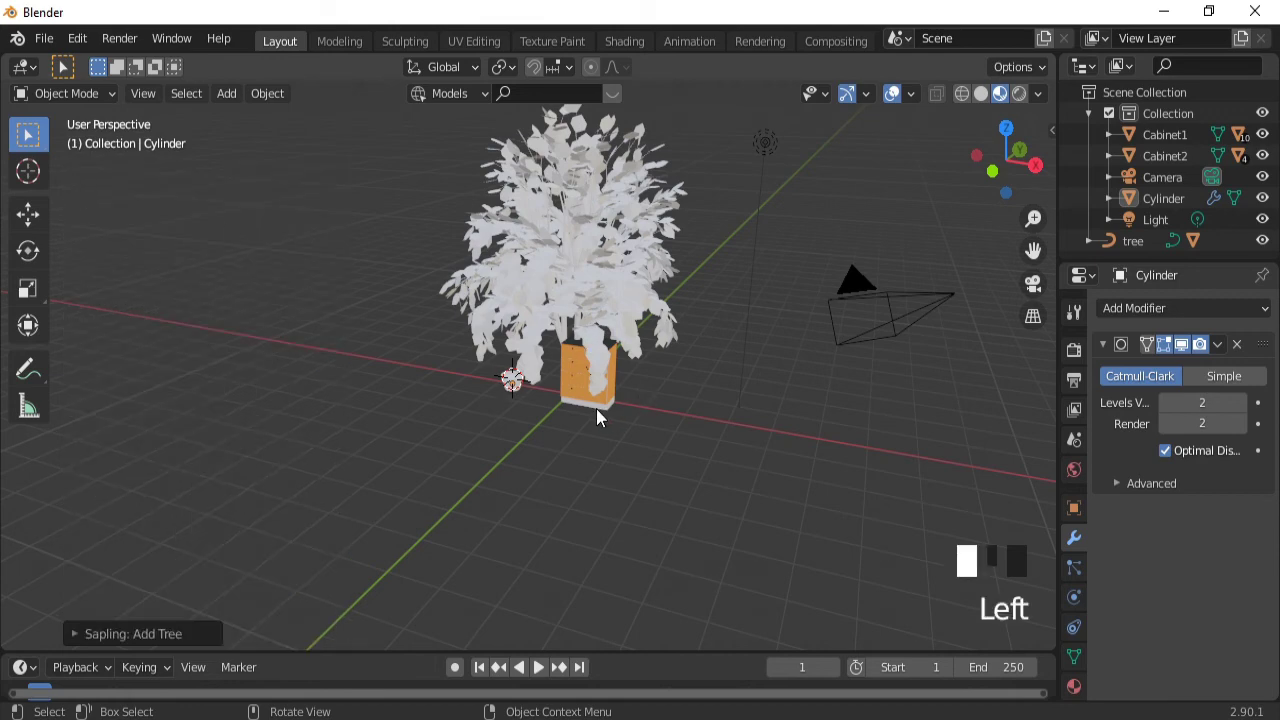
middle_drag(596, 408, 620, 277)
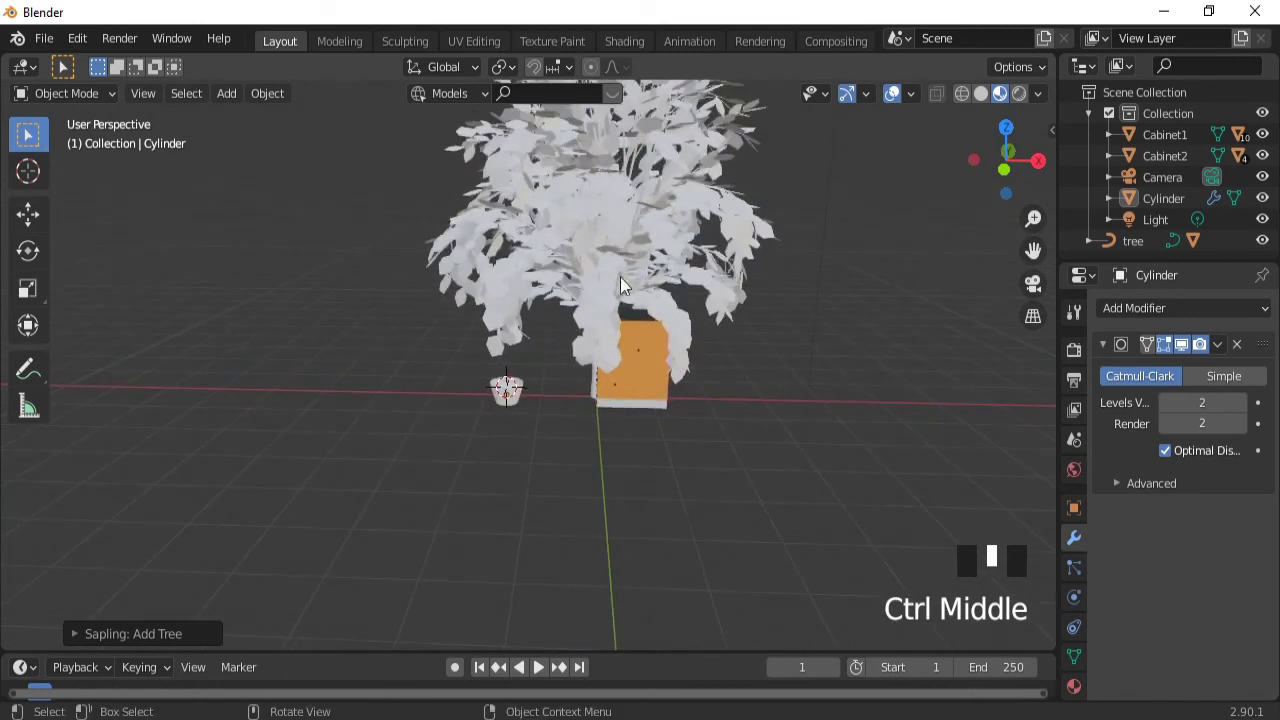
click(606, 261)
click(606, 261)
click(606, 261)
click(606, 261)
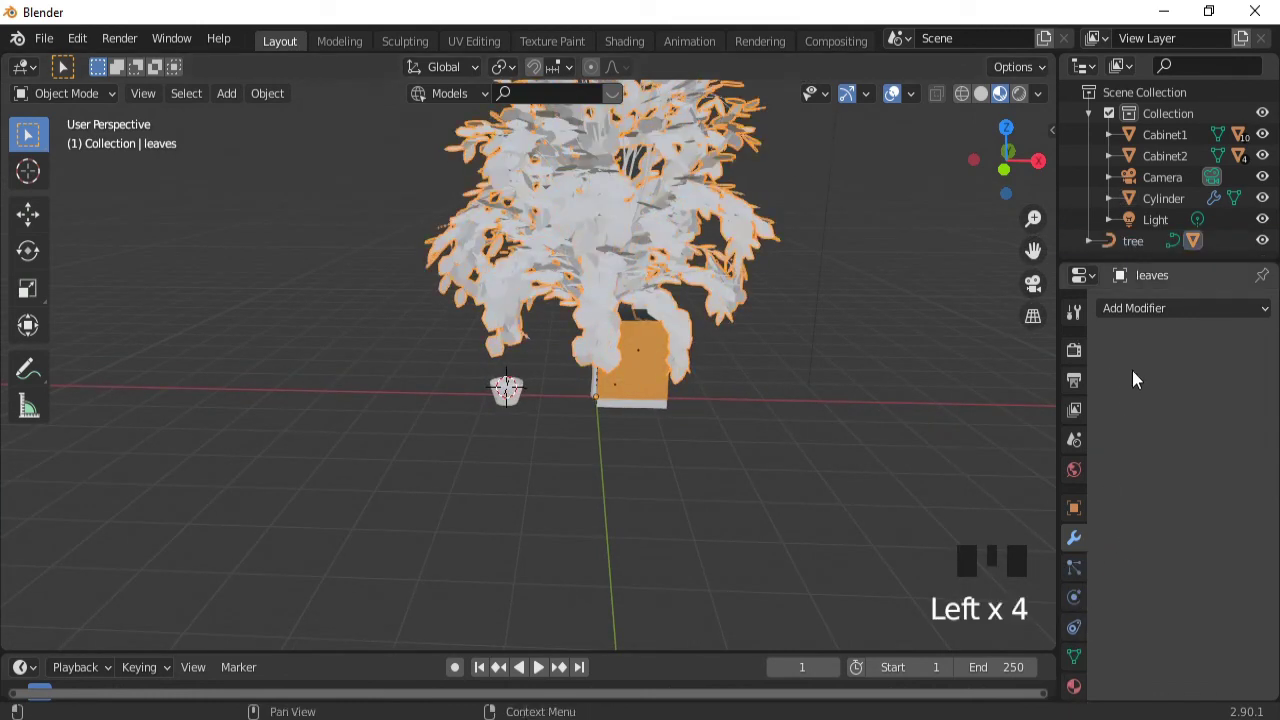
click(1073, 686)
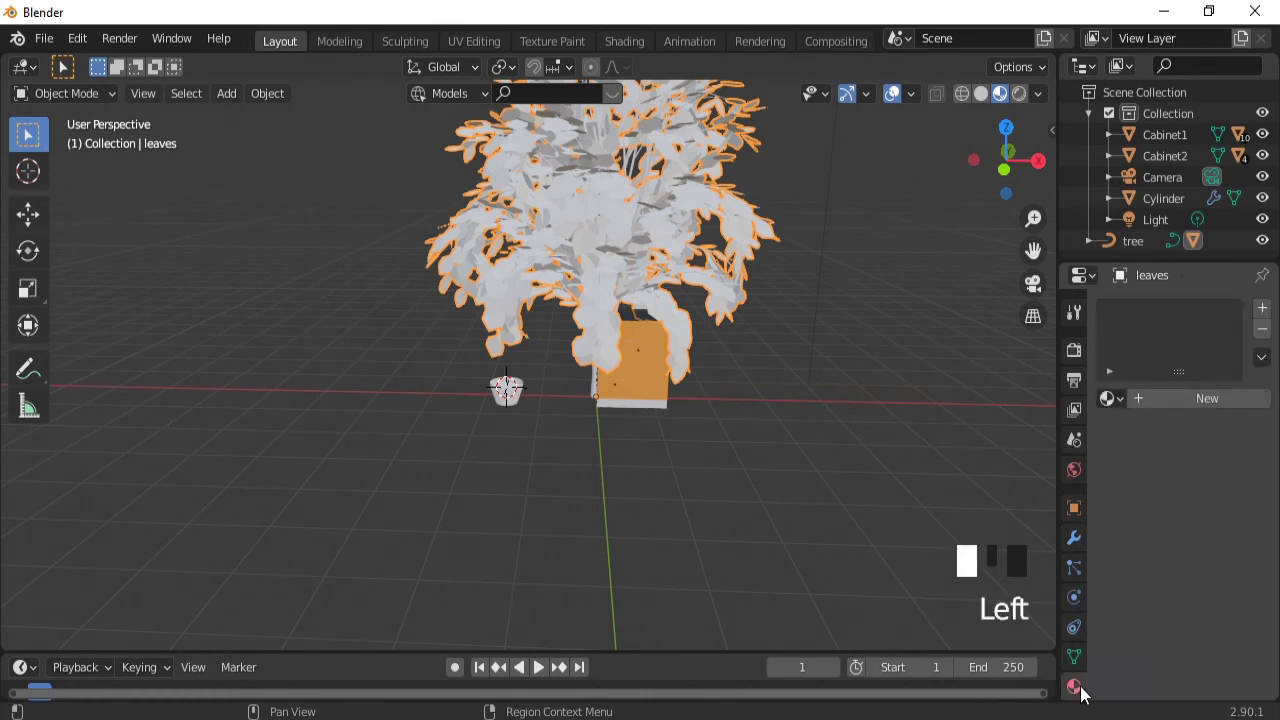
click(1191, 400)
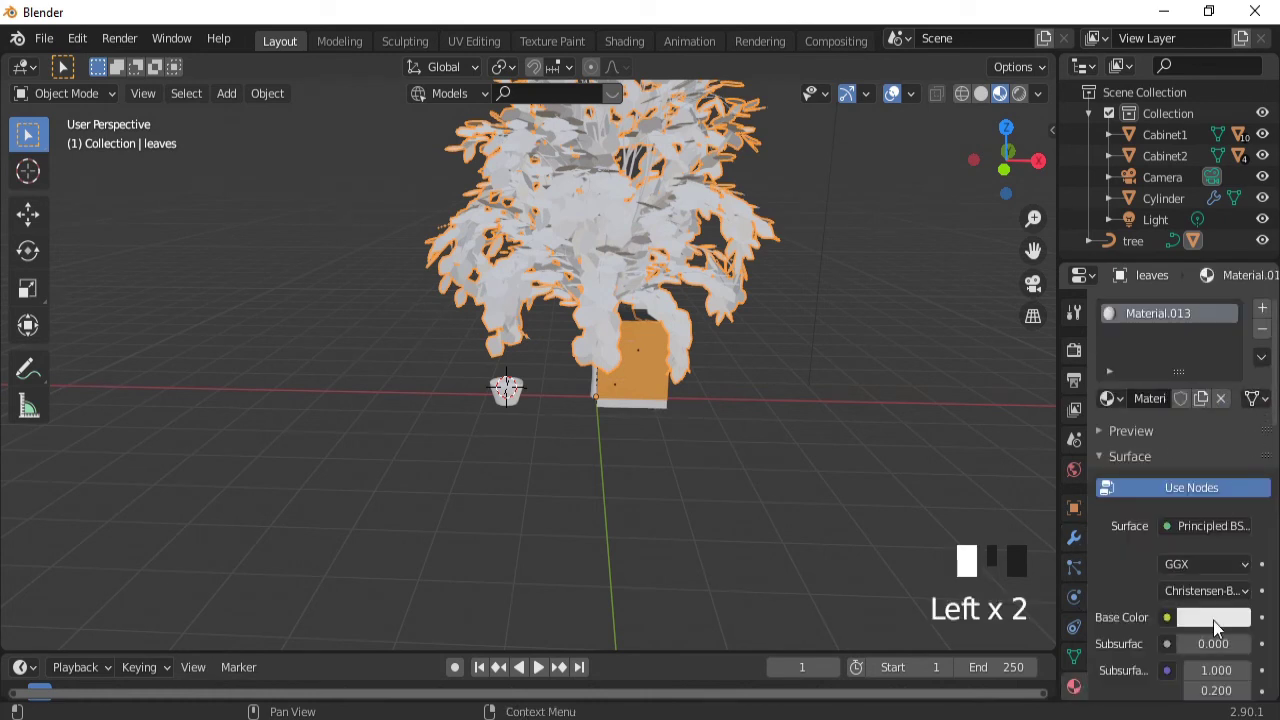
click(1213, 617)
click(1100, 364)
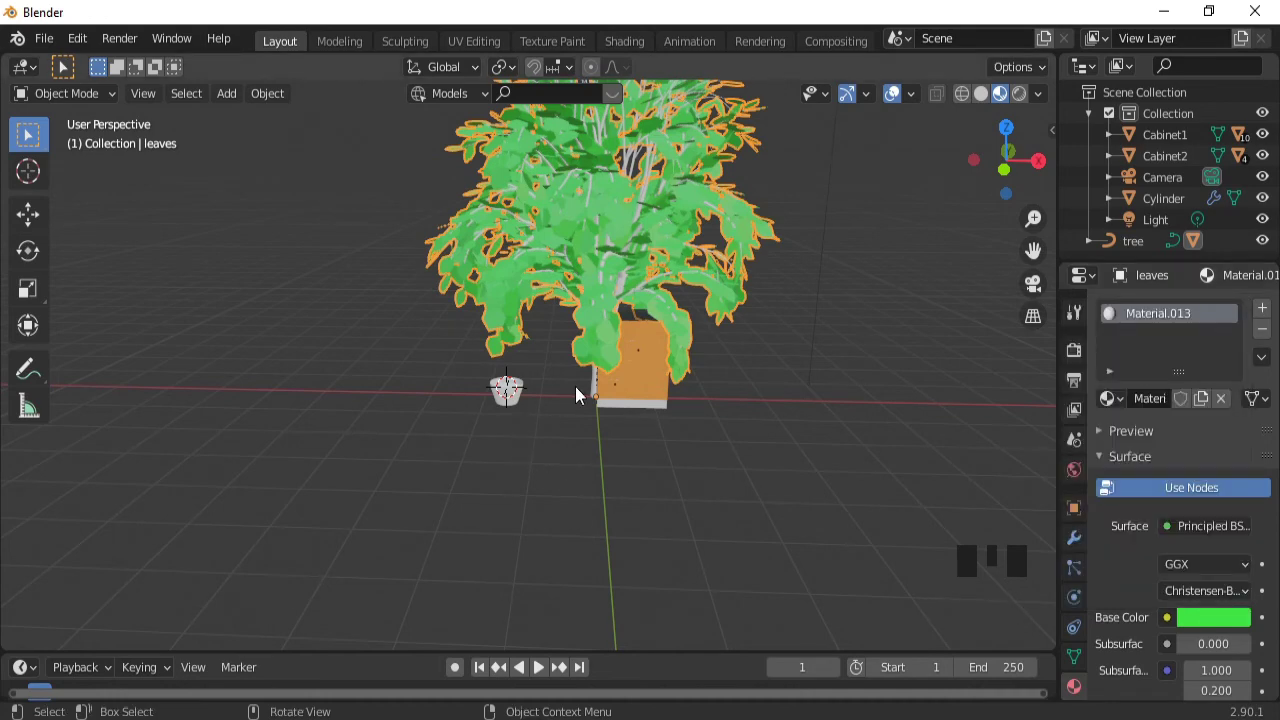
- Give the tree's trunk and branches a new material with an orange base color of hue 0.063 and saturation 0.825
middle_drag(575, 386, 664, 371)
click(592, 349)
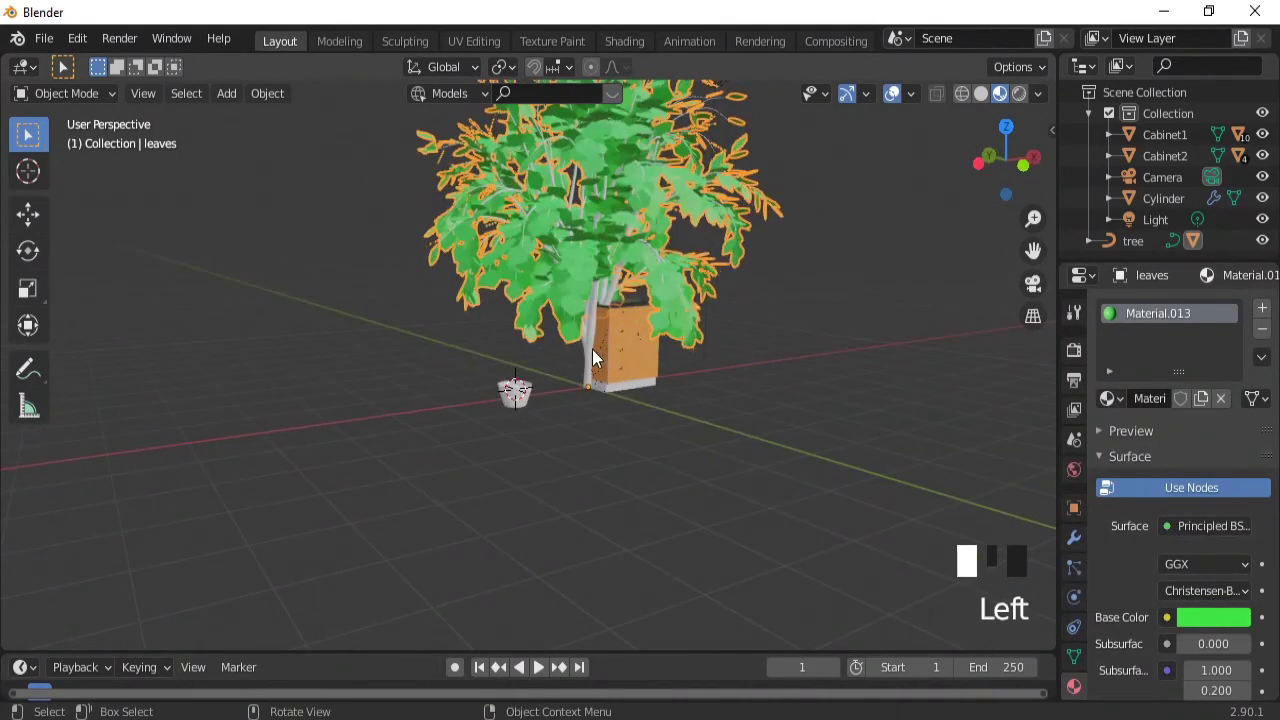
click(582, 346)
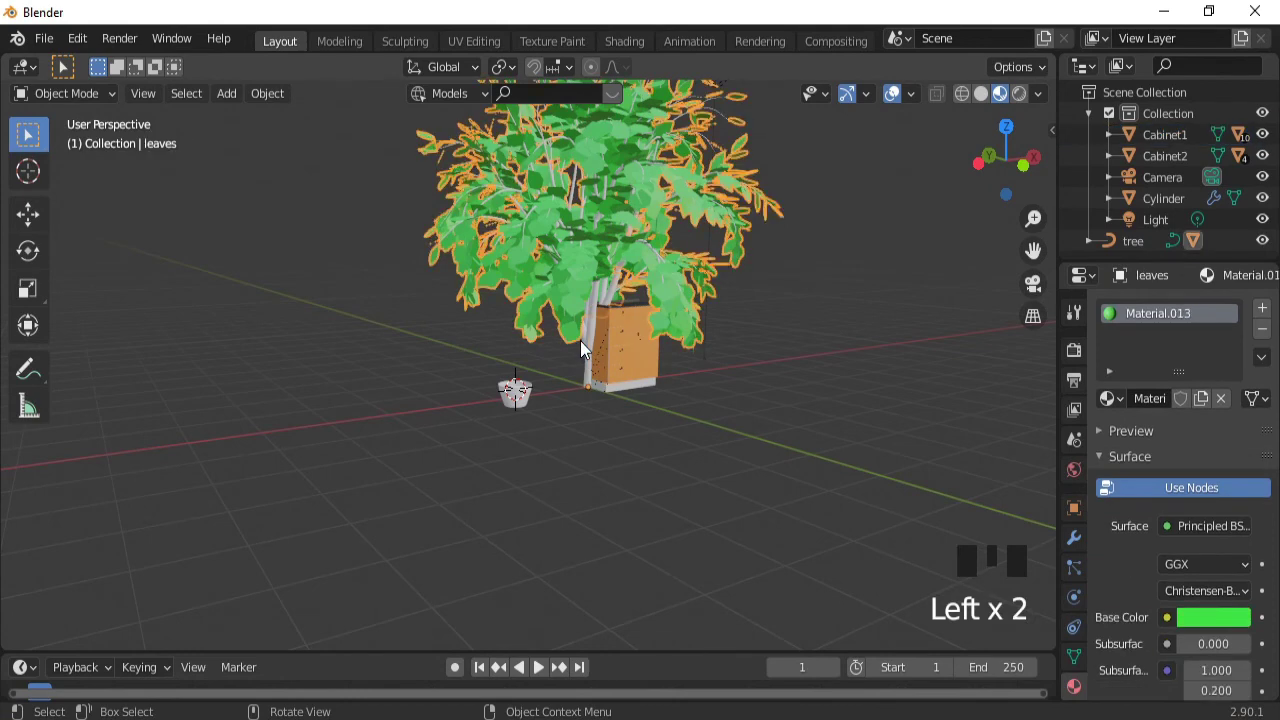
ctrl+middle_drag(534, 360, 590, 318)
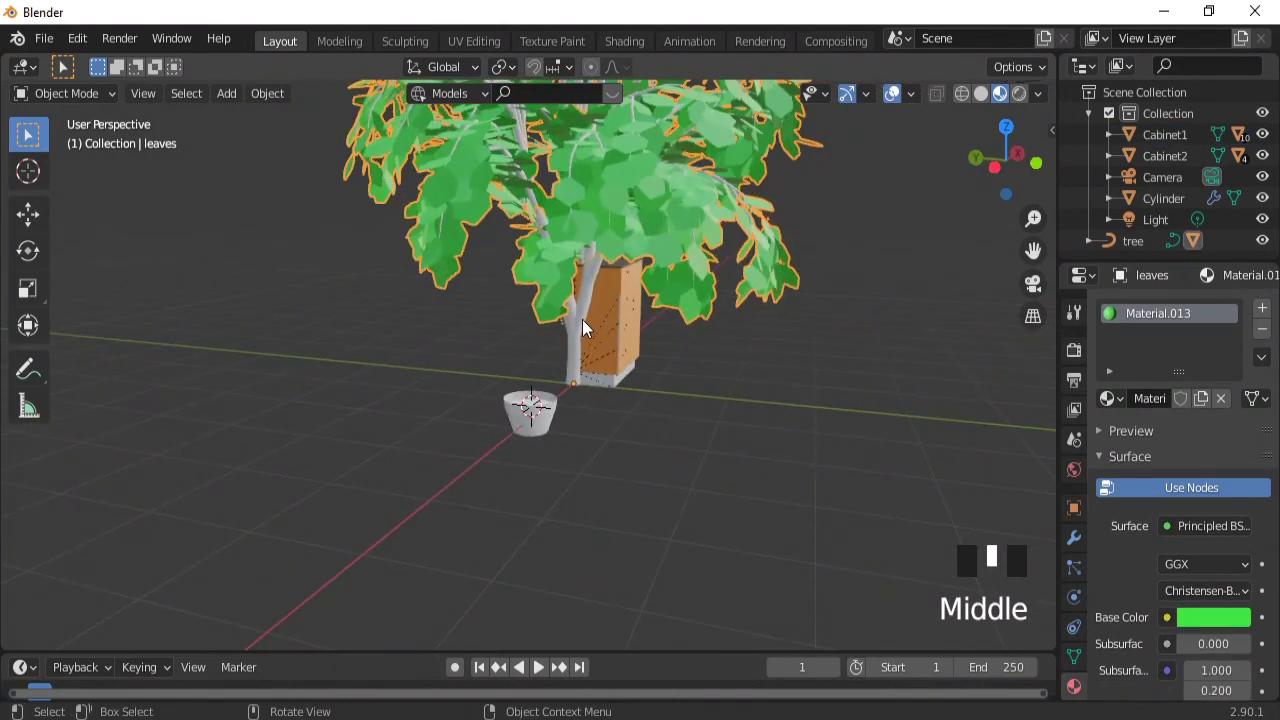
click(582, 319)
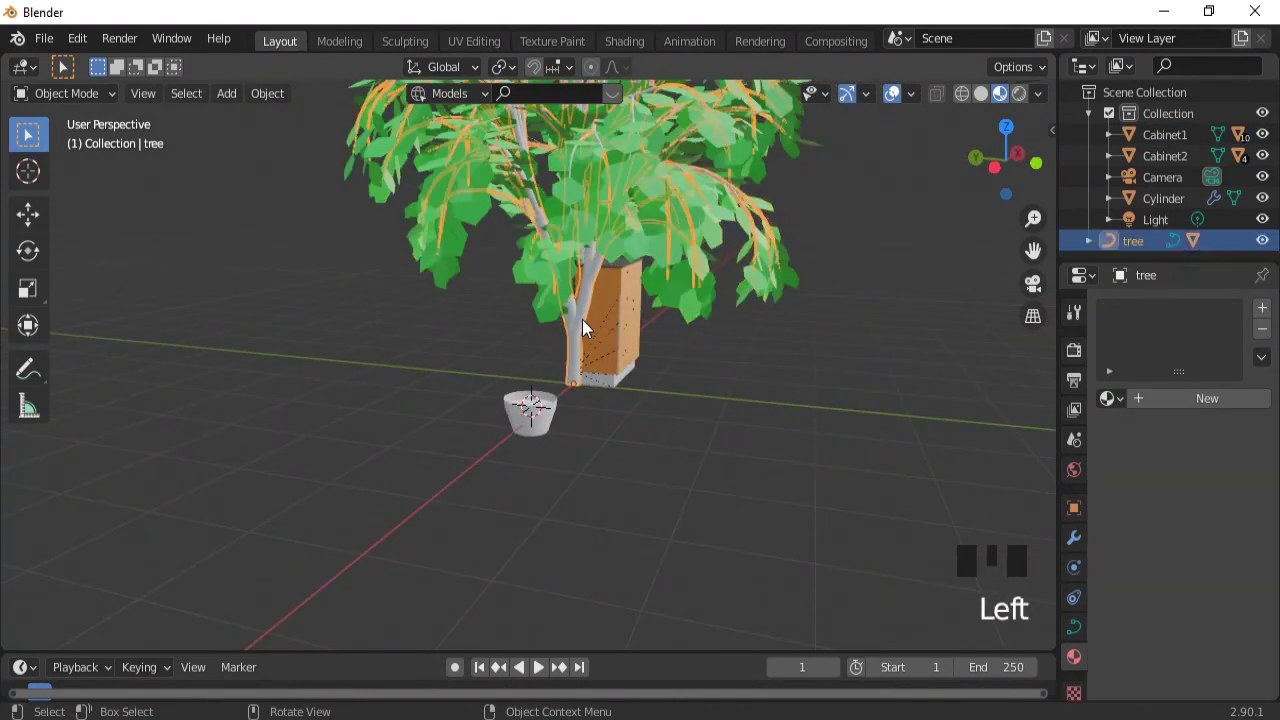
click(1177, 398)
click(1222, 617)
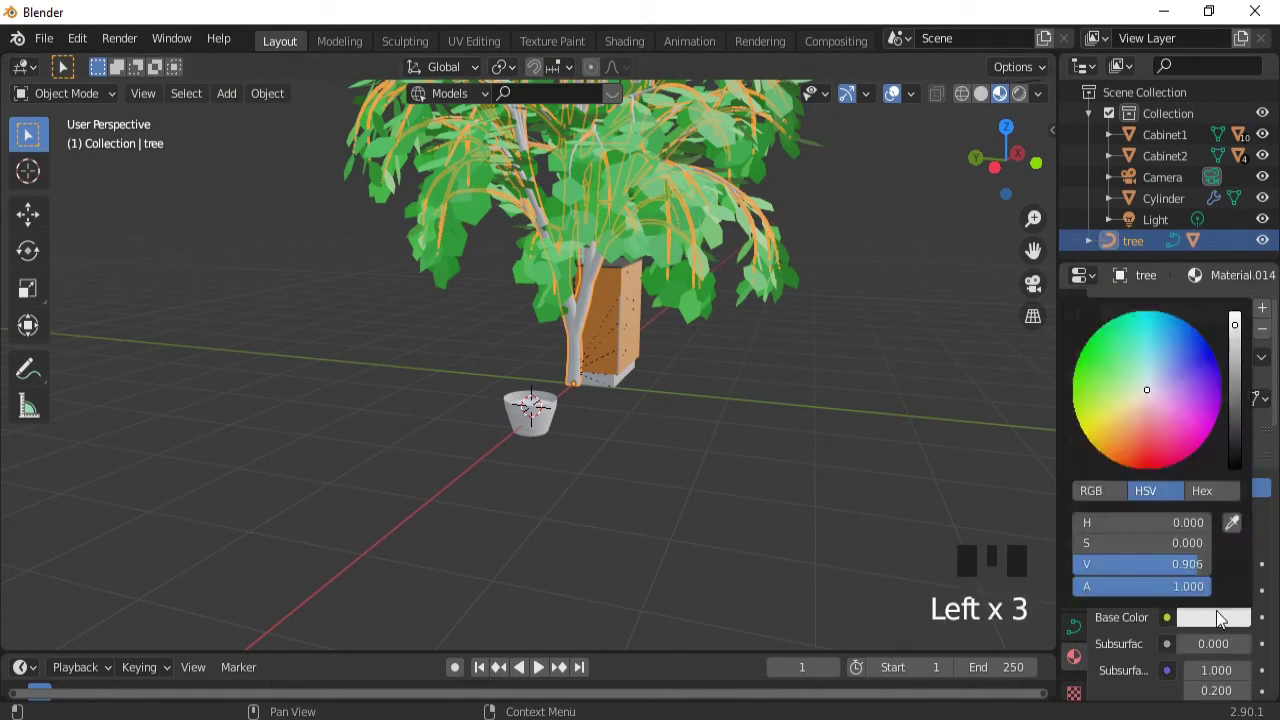
click(1123, 450)
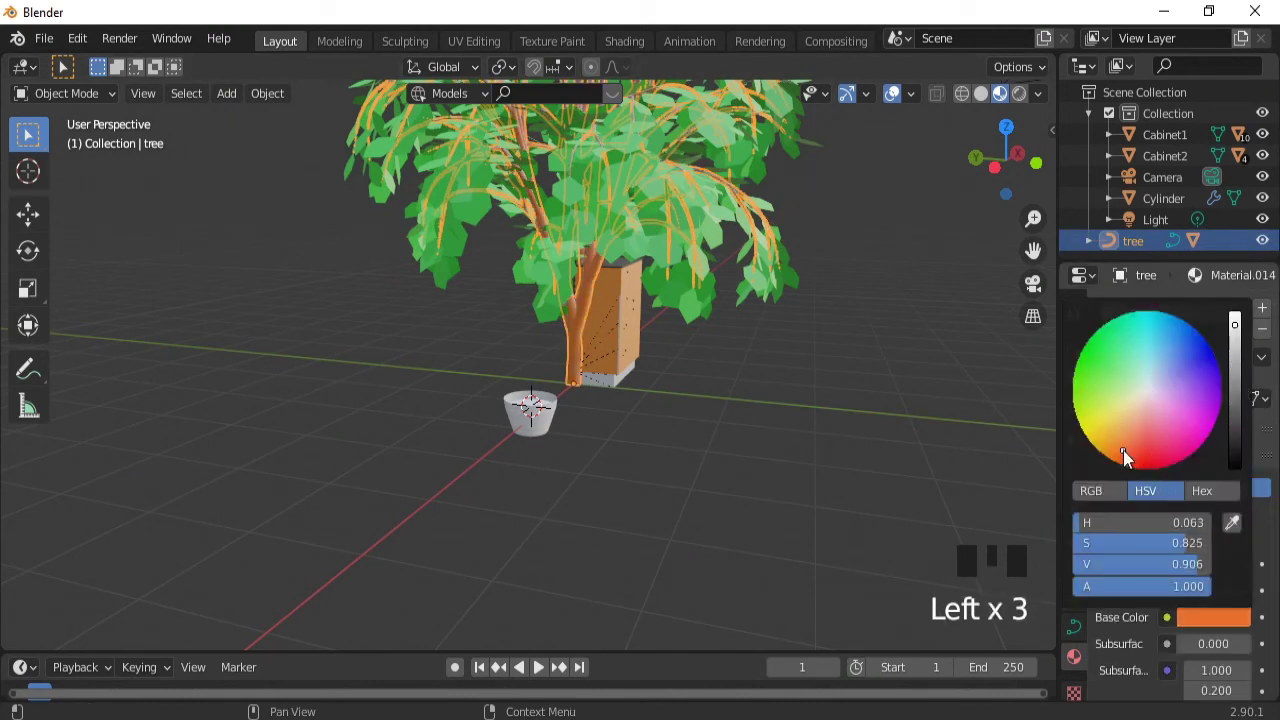
- Select the trunk and leaves together and scale them down uniformly to a potted plant shorter than the cabinet
middle_drag(780, 364, 590, 540)
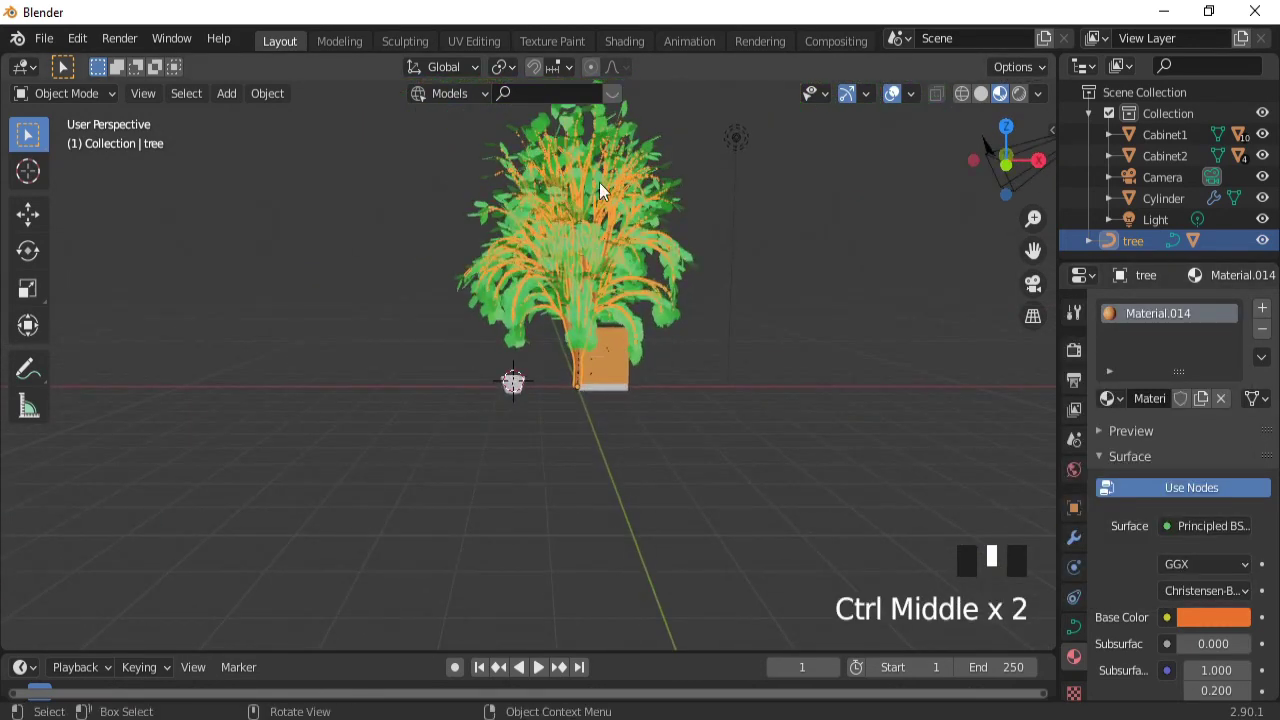
shift+click(535, 155)
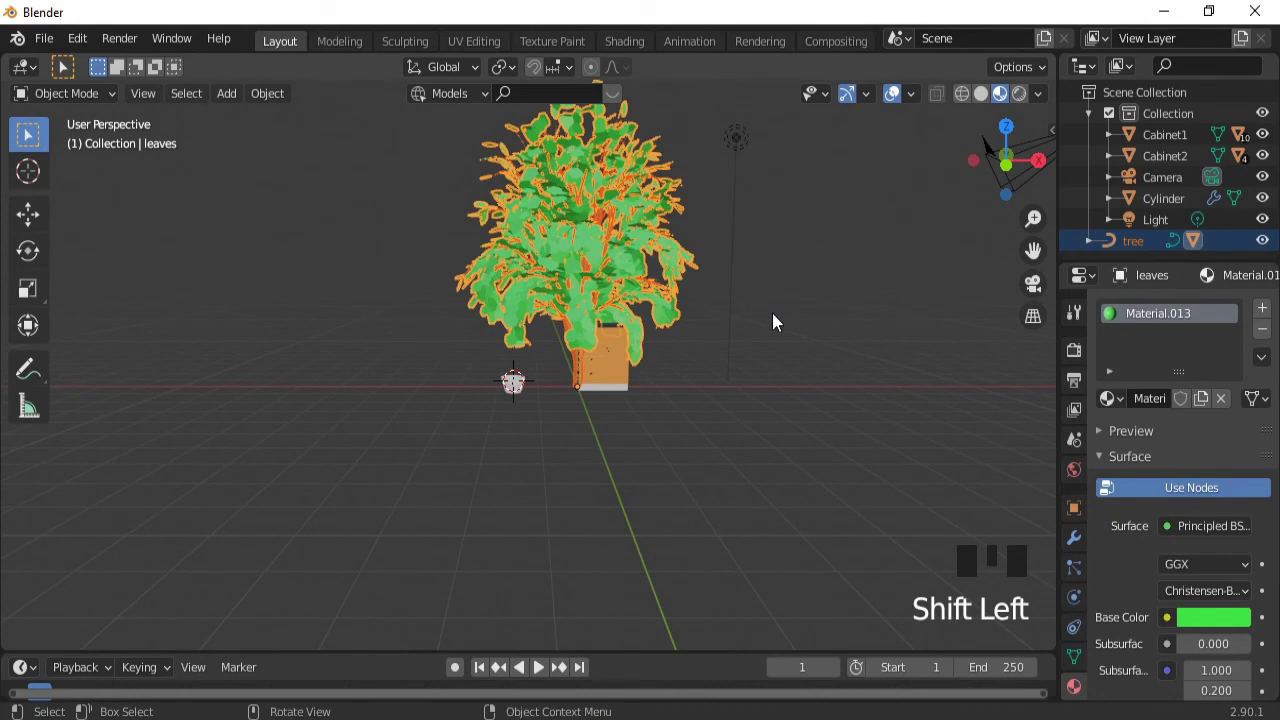
key(s)
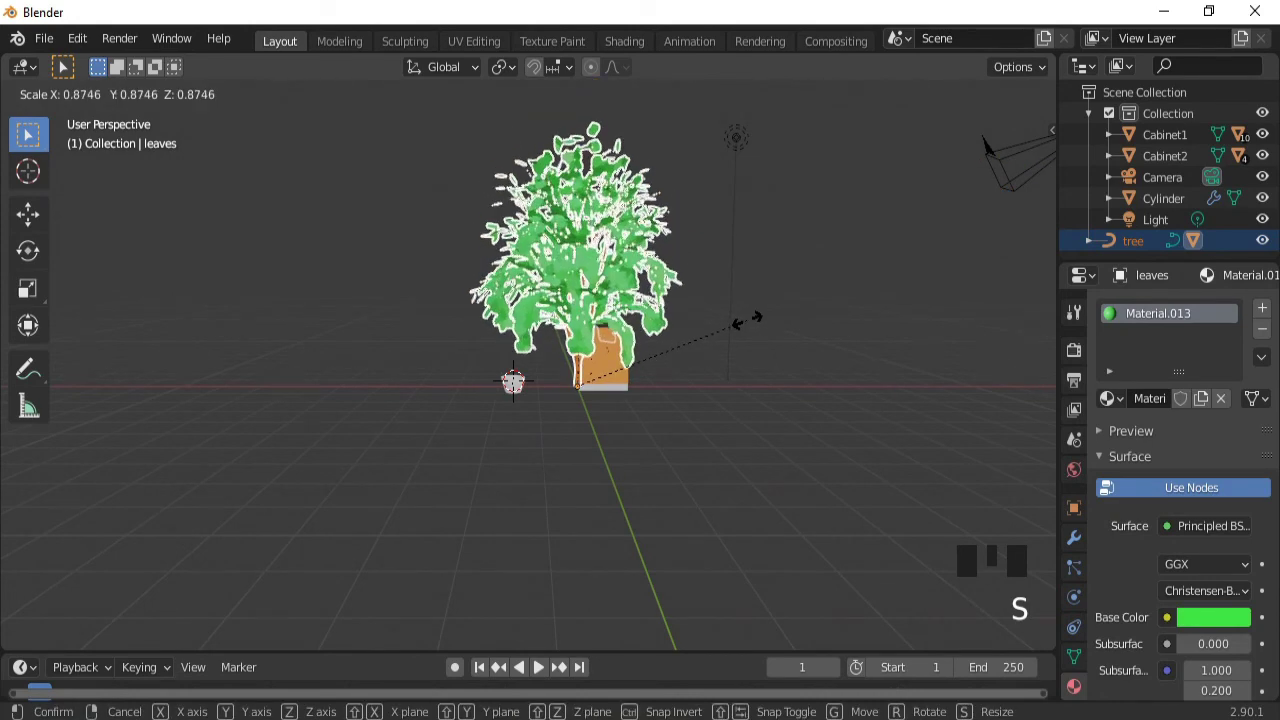
click(612, 366)
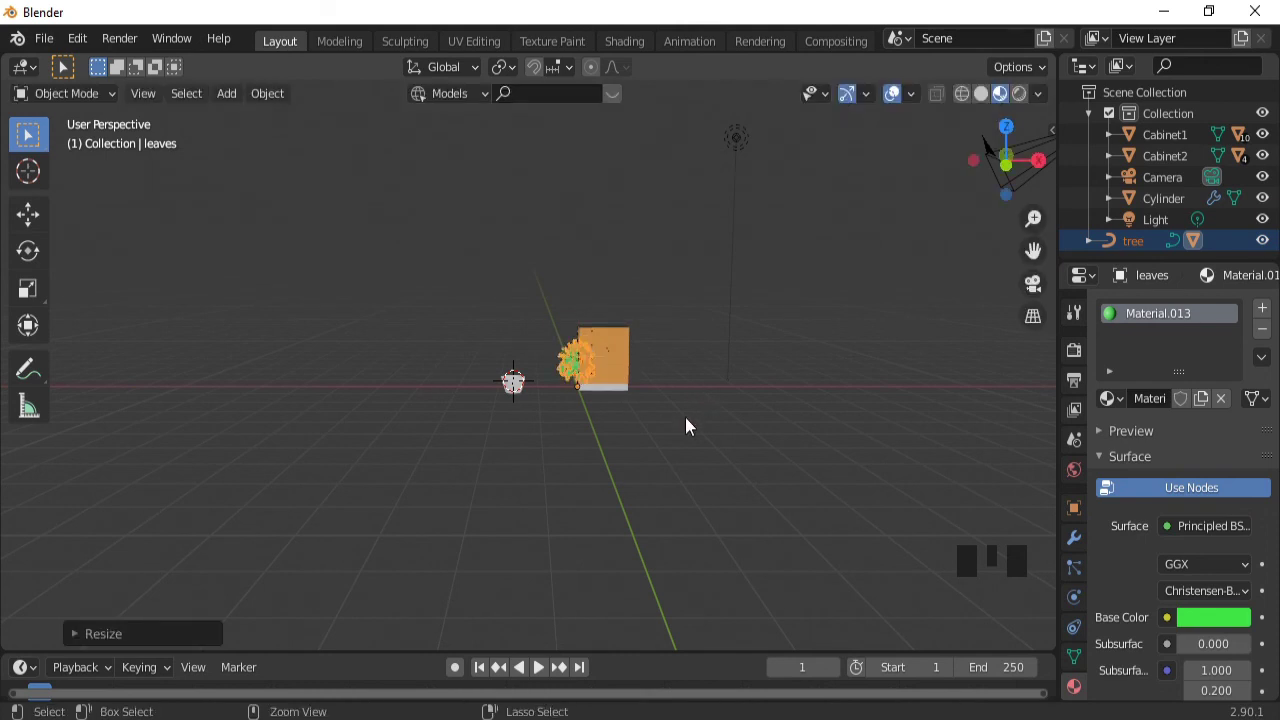
- Move the scaled tree and its leaves along the X axis into the center of the pot
ctrl+middle_drag(685, 417, 710, 286)
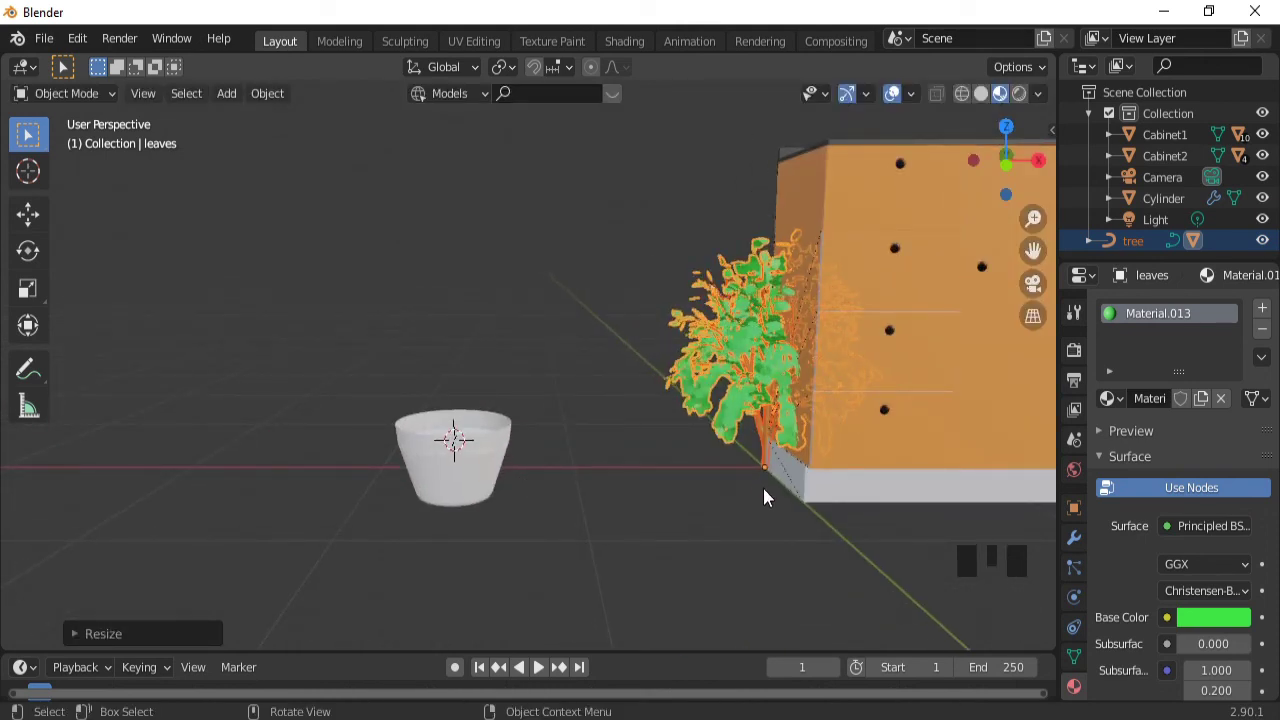
key(g)
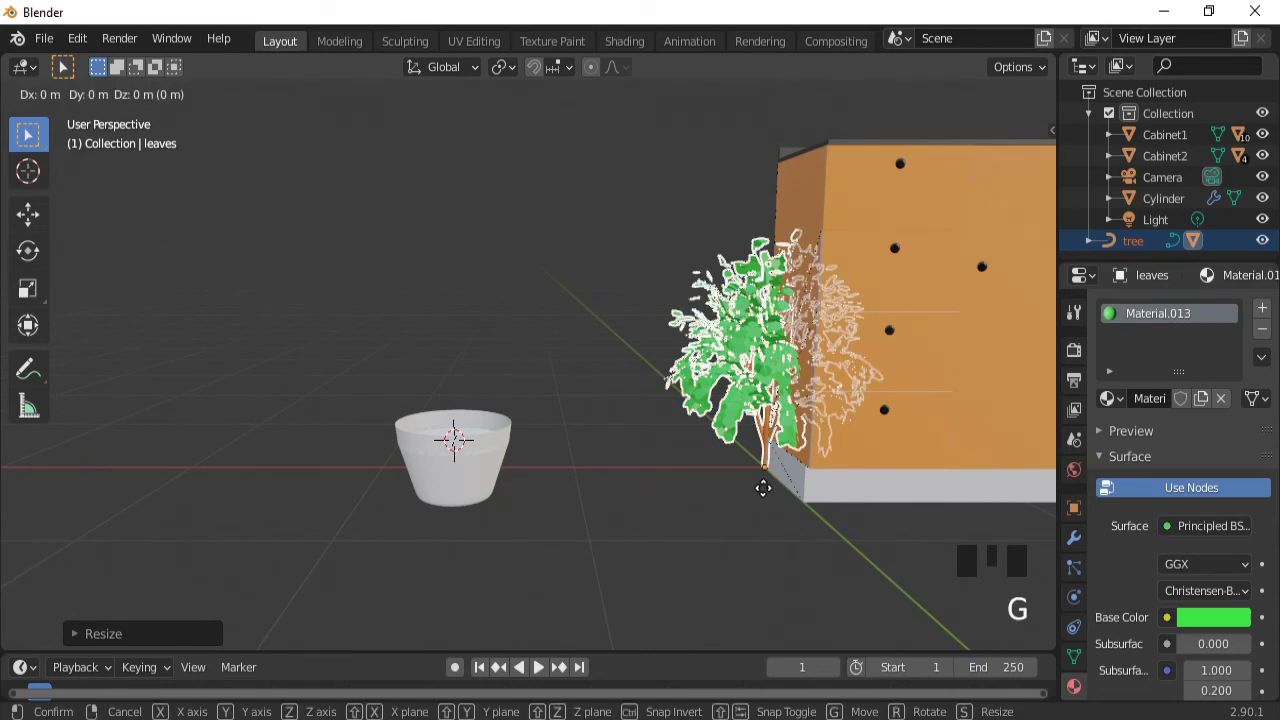
key(x)
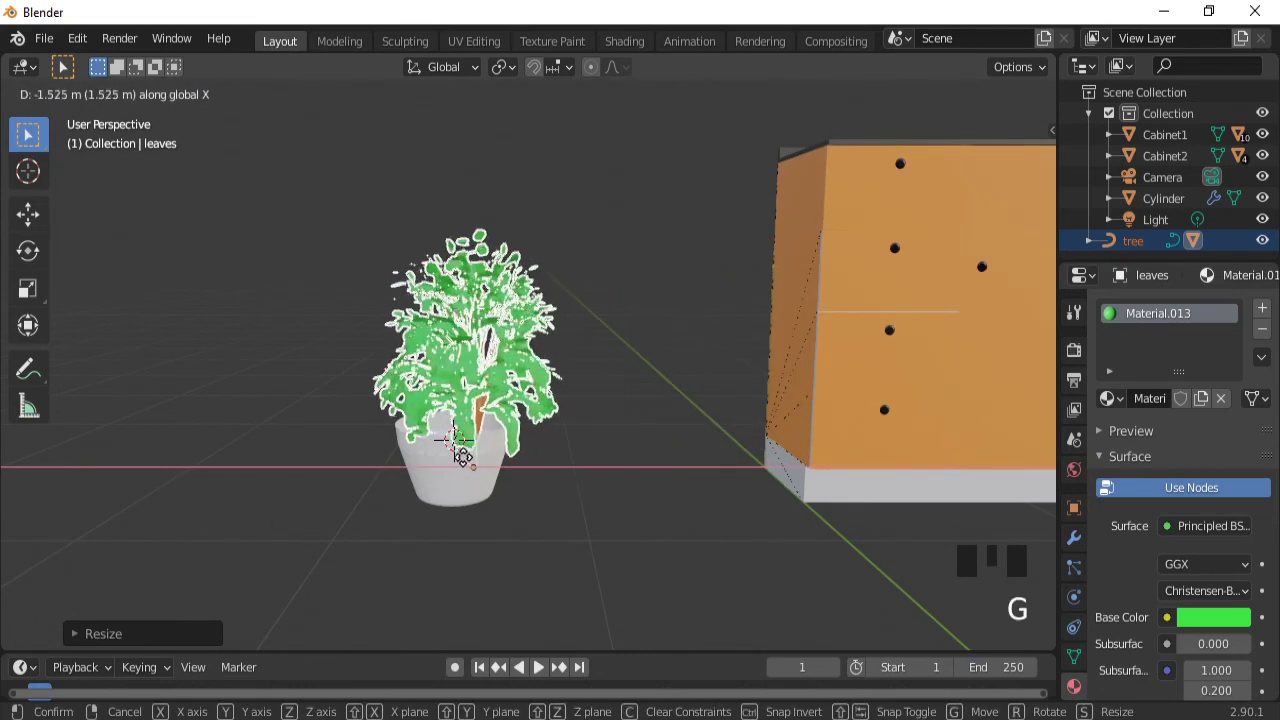
click(449, 452)
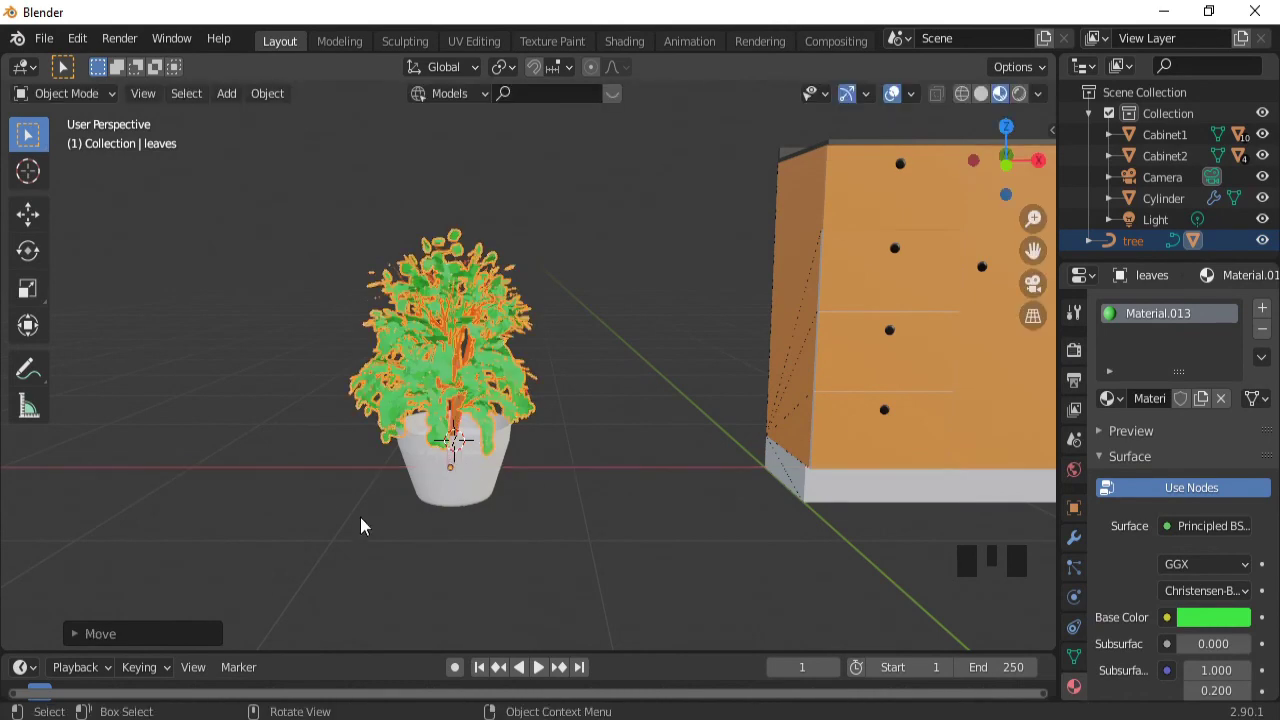
- Add the pot to the selected plant and raise them together along the Z axis to the cabinet's countertop height
middle_drag(334, 501, 370, 502)
shift+click(487, 487)
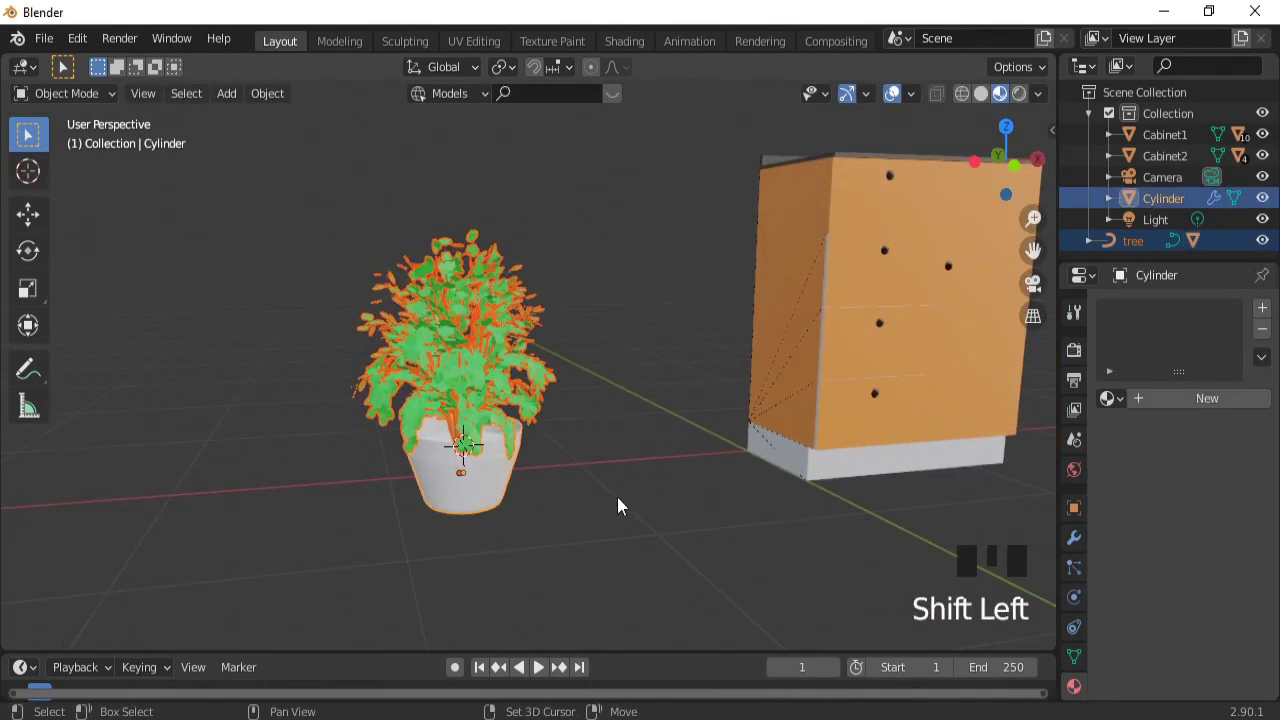
key(g)
key(z)
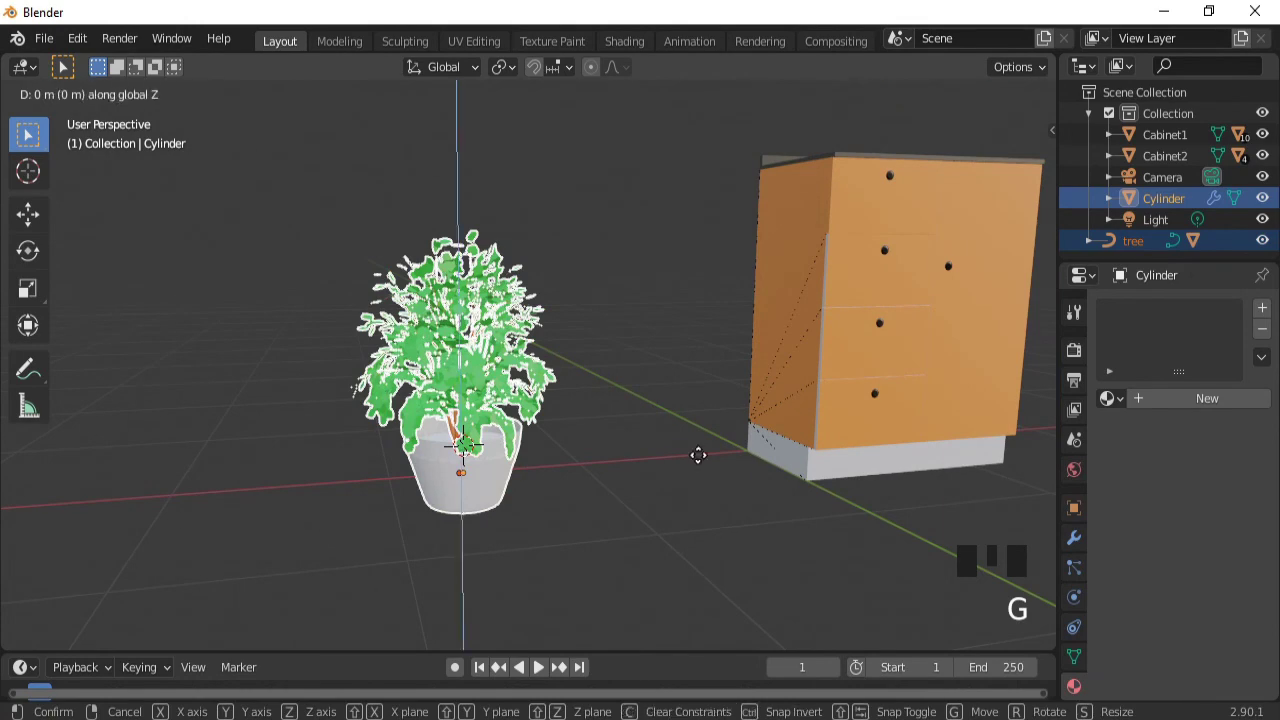
click(690, 158)
- Move the selected pot and tree along the X axis until they are over the cabinet
ctrl+middle_drag(706, 310, 594, 468)
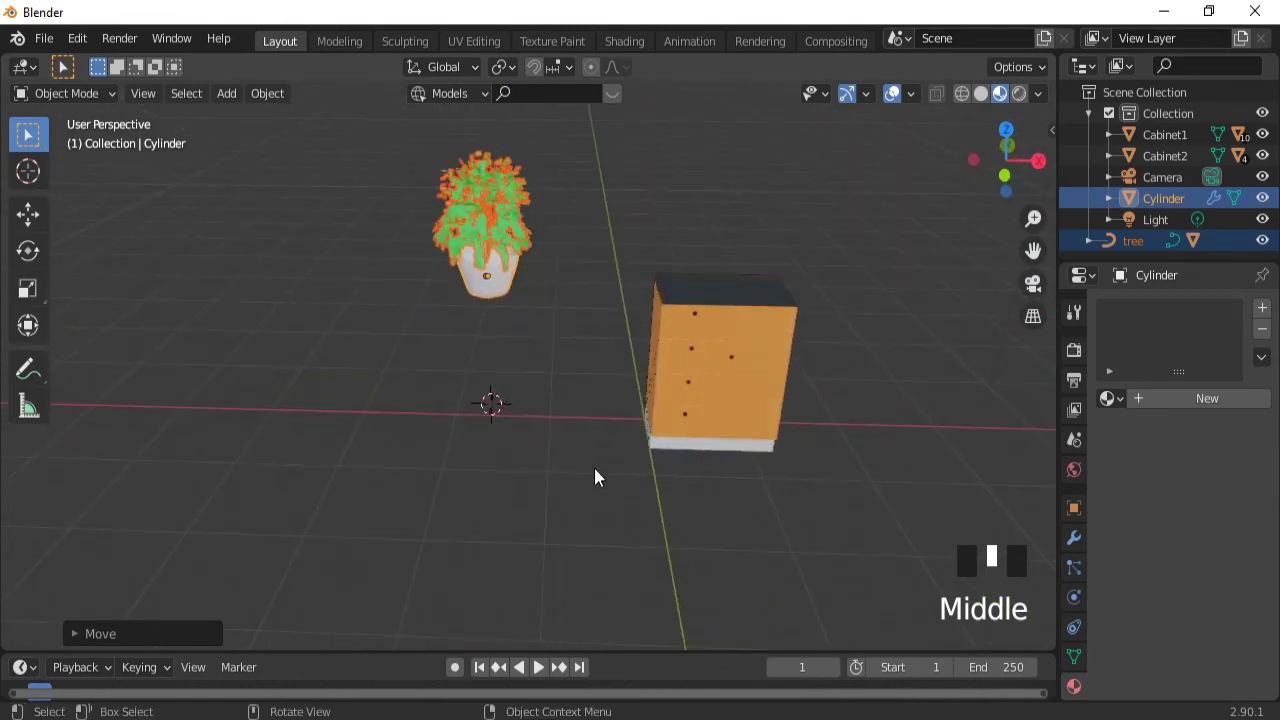
key(g)
key(x)
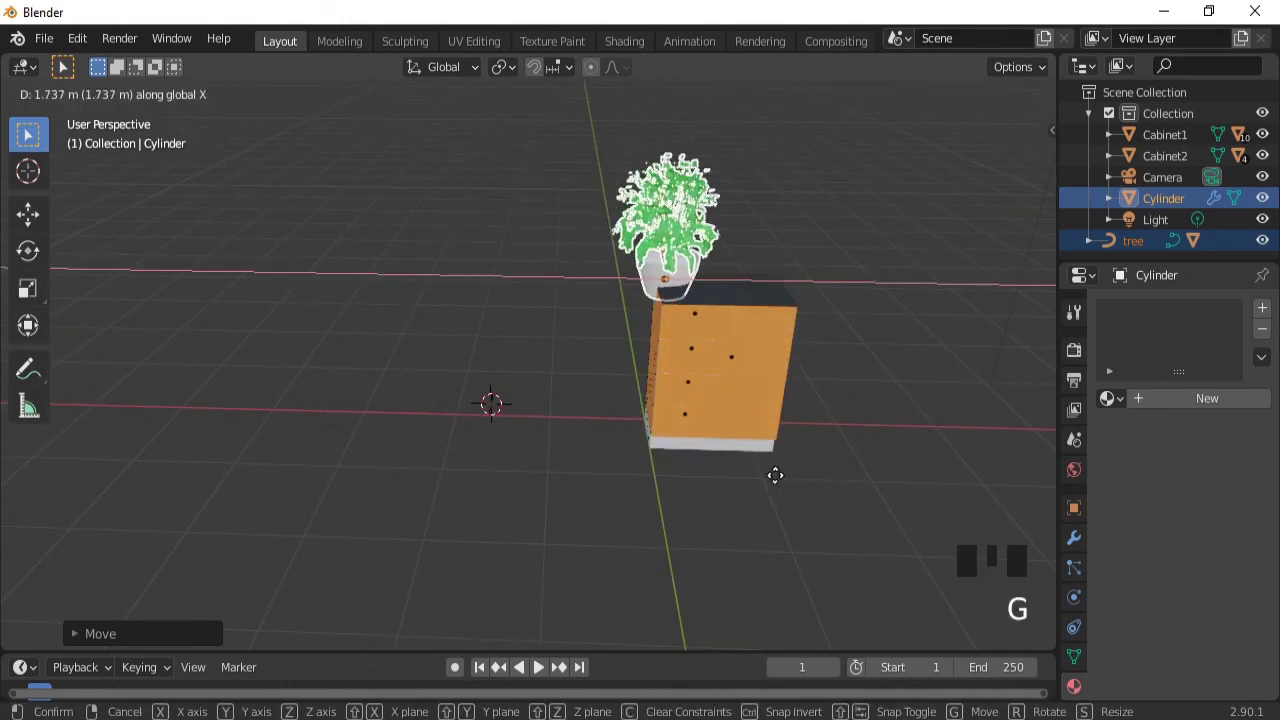
click(808, 472)
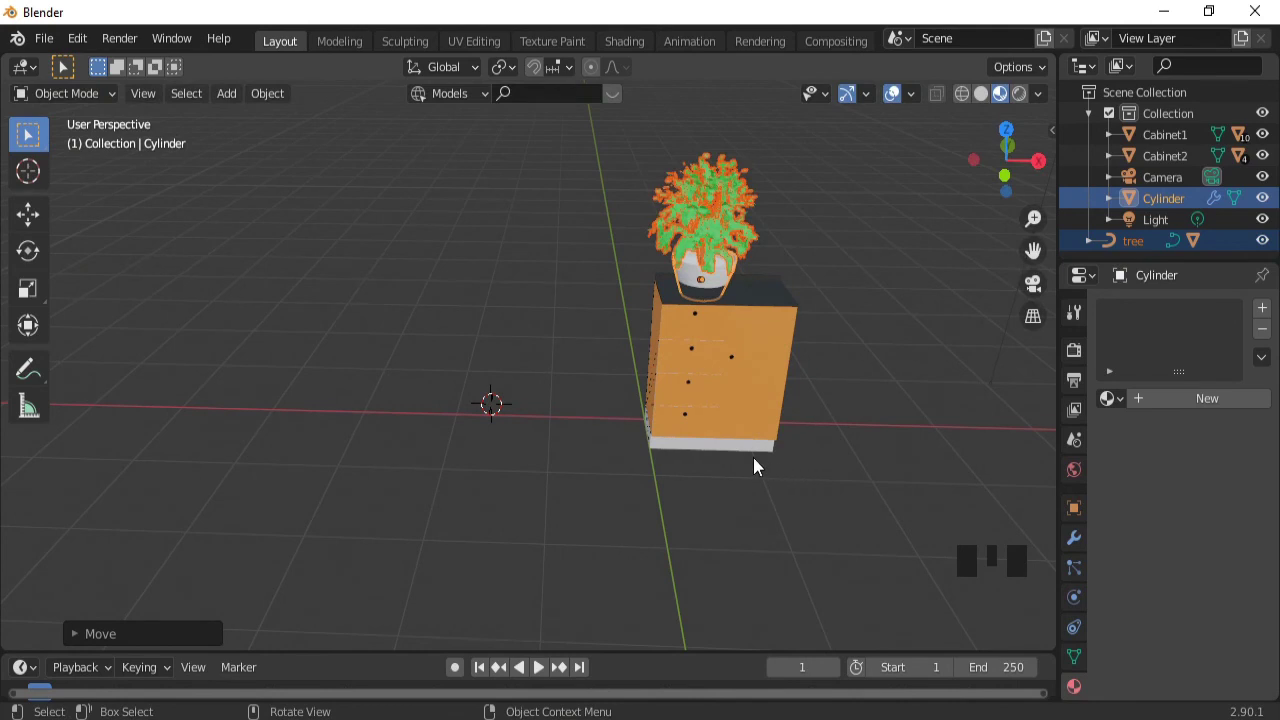
- Raise the potted plant about 0.19 m along Z in front view so the pot's base clears the countertop
key(KP_1)
key(g)
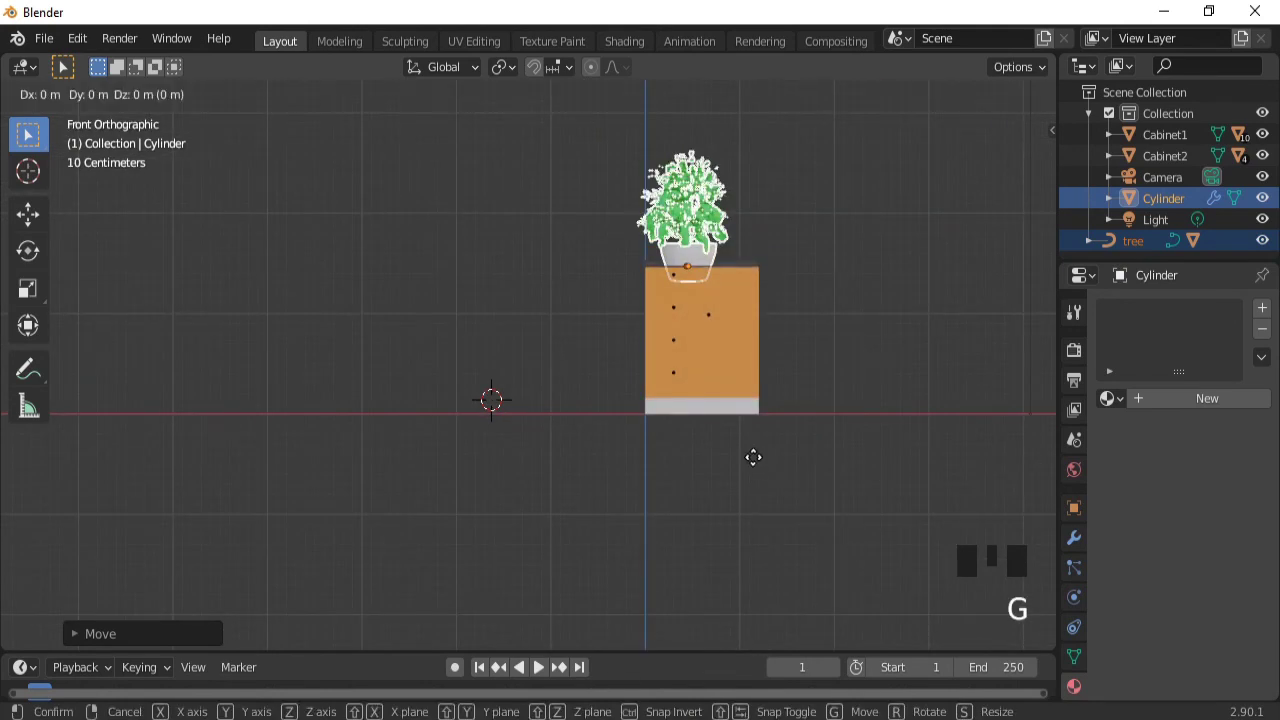
key(z)
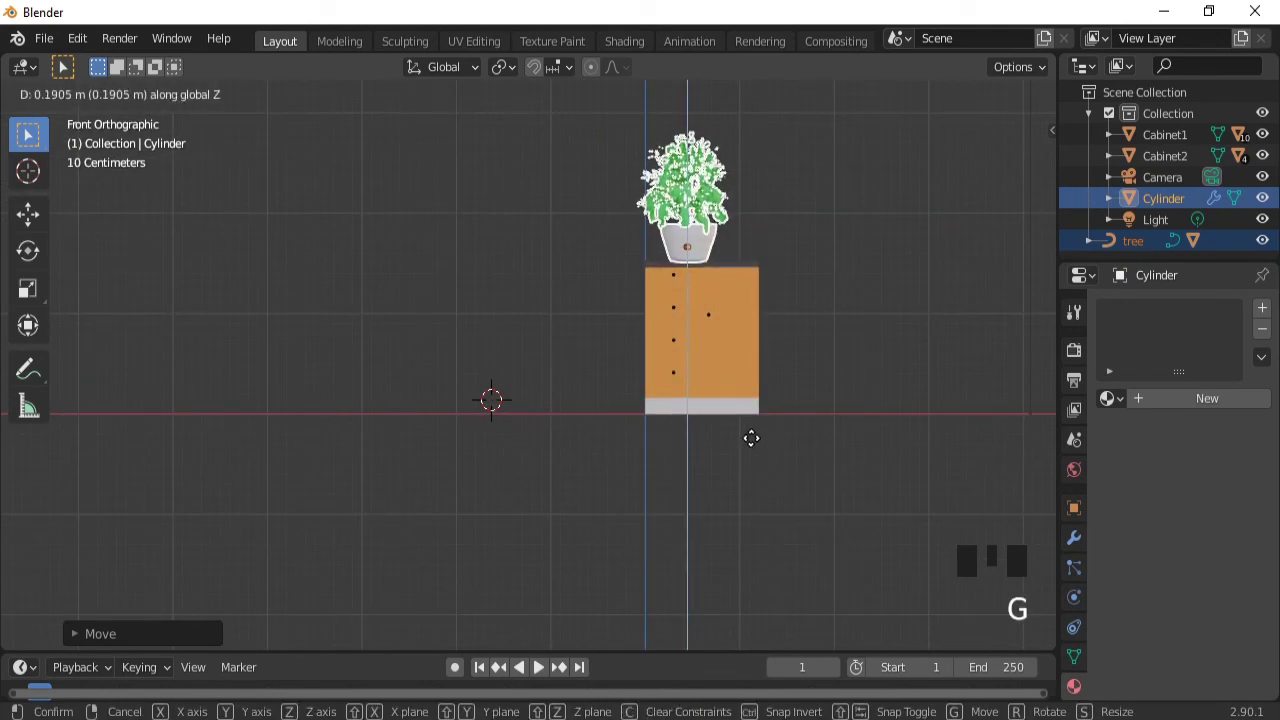
click(751, 440)
- Scale the potted plant down to about half the cabinet's height and lower it about 0.06 m along Z onto the countertop
key(s)
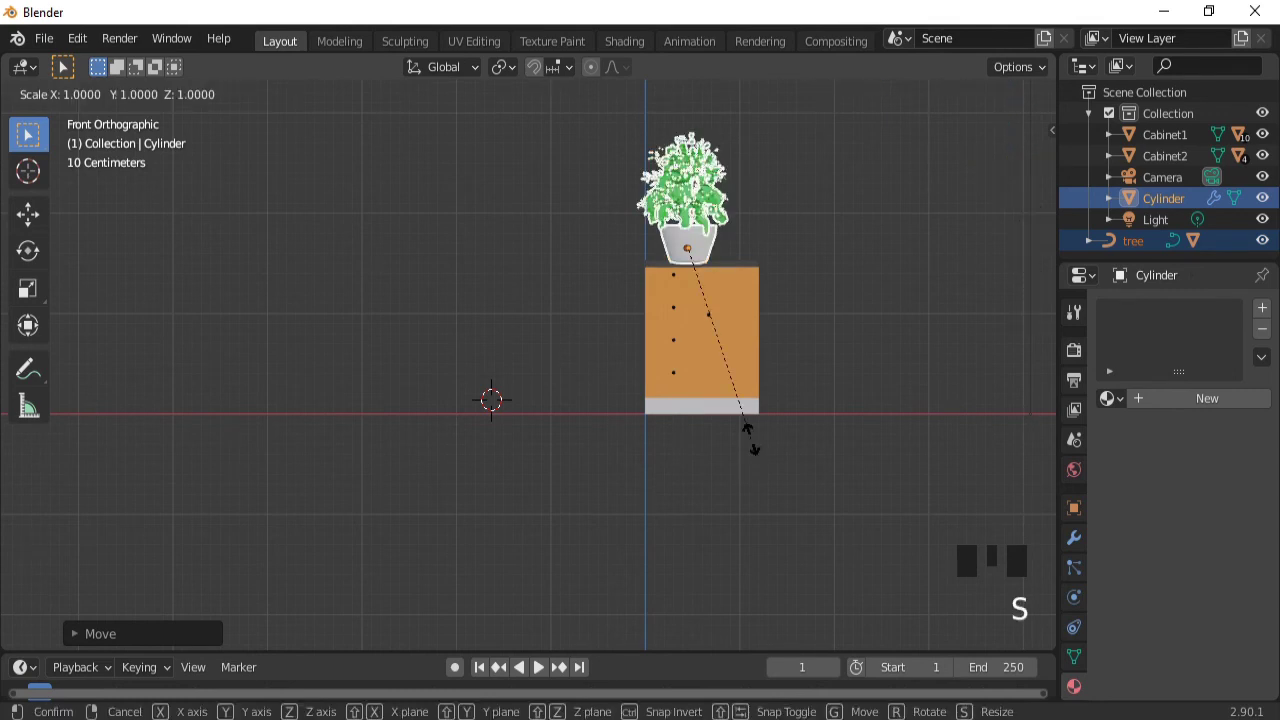
click(712, 361)
key(g)
key(z)
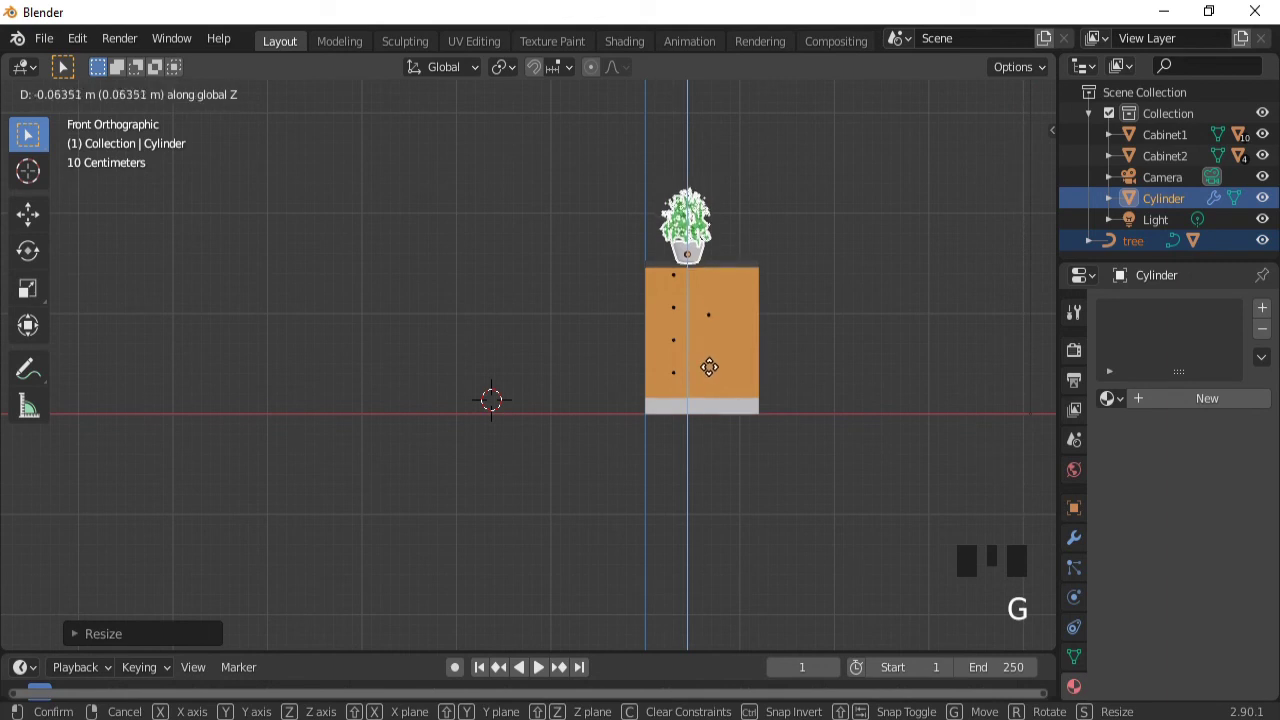
click(709, 368)
- Move the potted plant along the Y axis from behind the cabinet onto its countertop
middle_drag(800, 343, 607, 407)
key(g)
key(y)
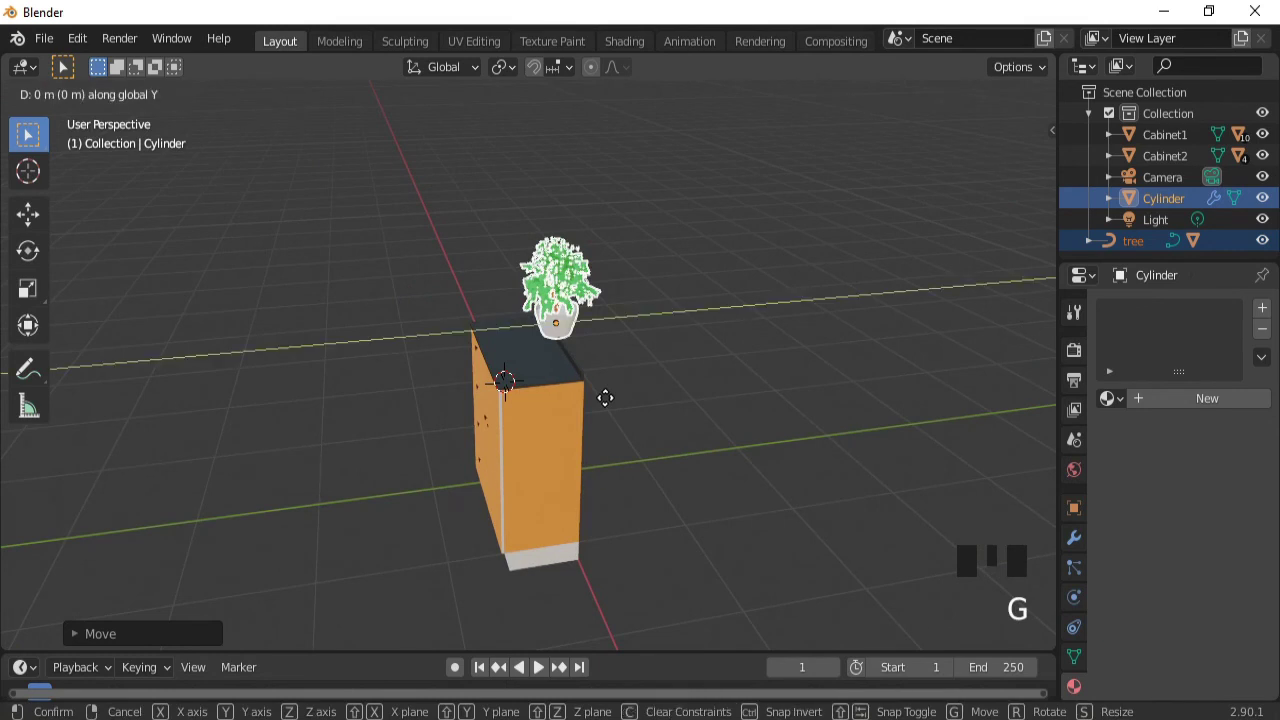
click(557, 400)
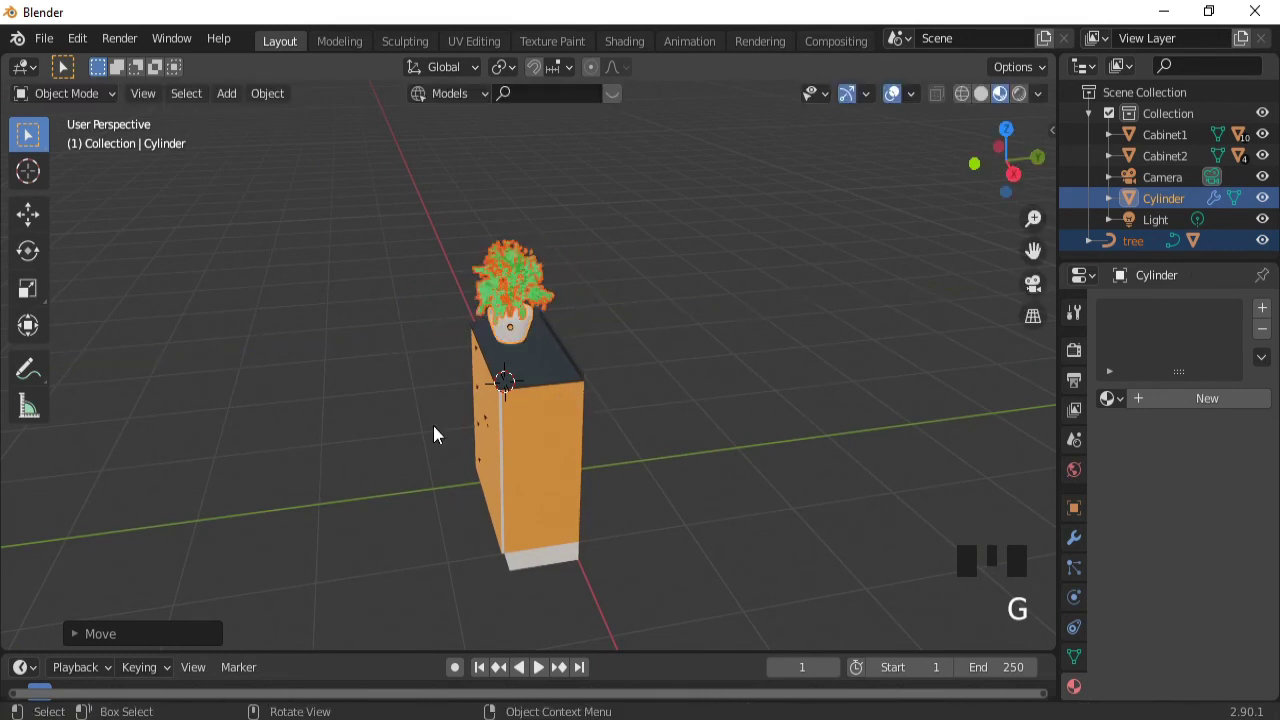
- Try a second potted plant by duplicating the pot and tree along X beside the original, and delete the copy
middle_drag(409, 422, 556, 398)
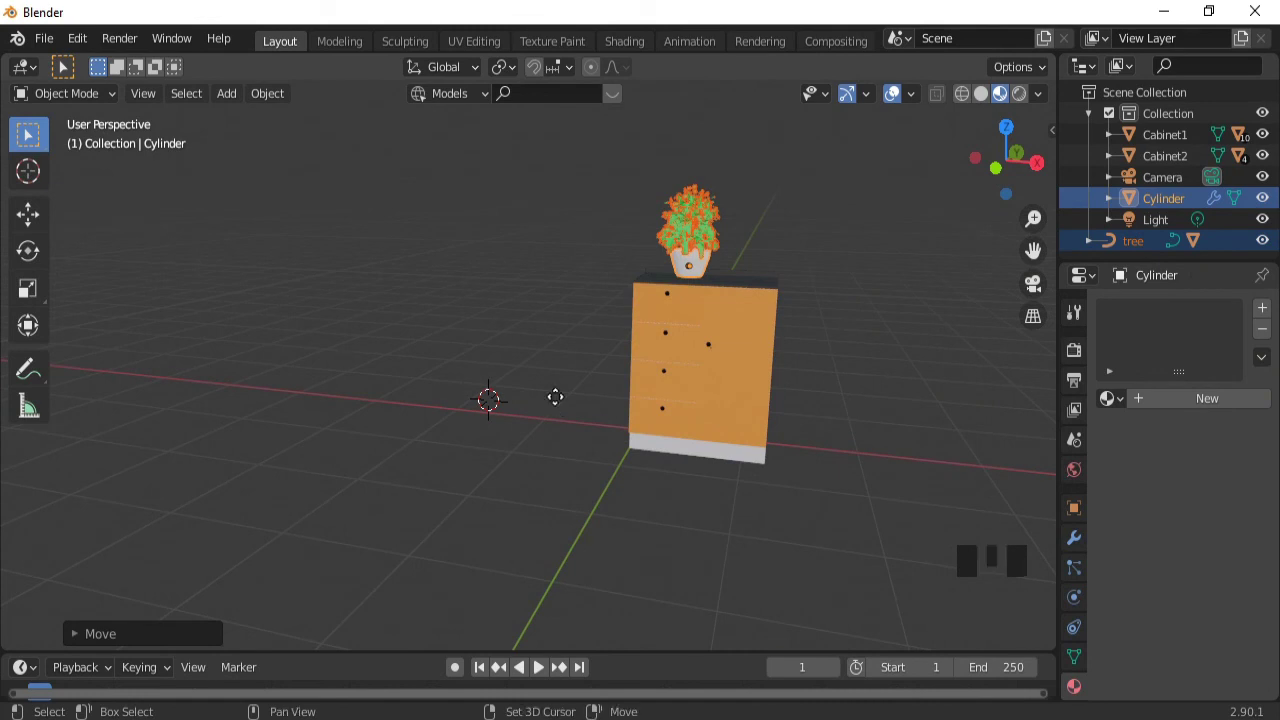
key(shift+d)
key(x)
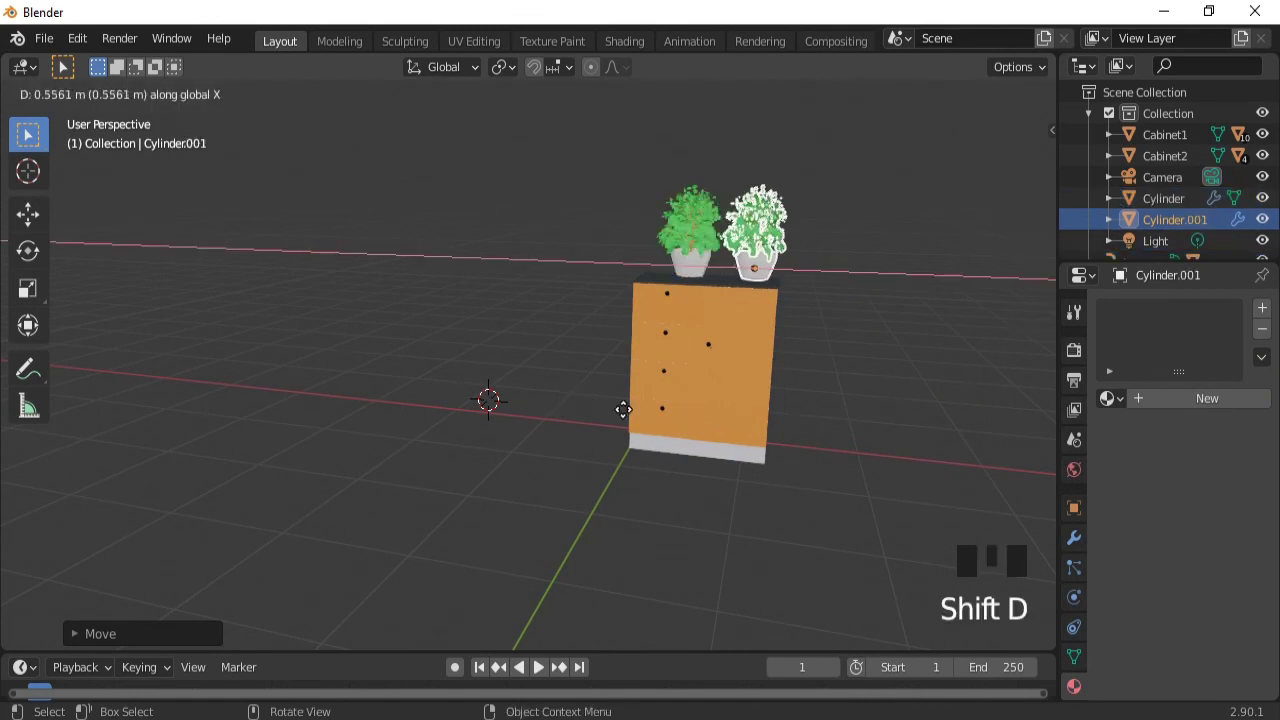
click(622, 418)
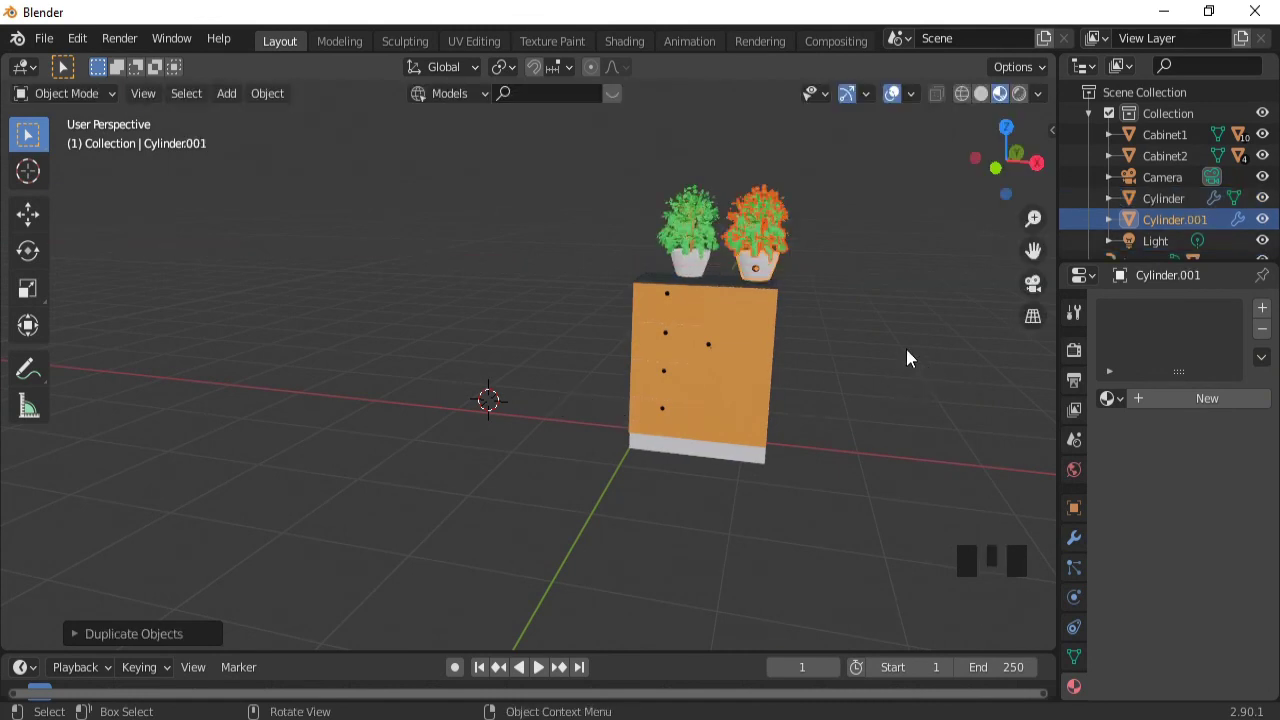
mouse_move(907, 351)
middle_down()
mouse_move(746, 378)
mouse_move(851, 364)
mouse_move(884, 345)
middle_up()
key(x)
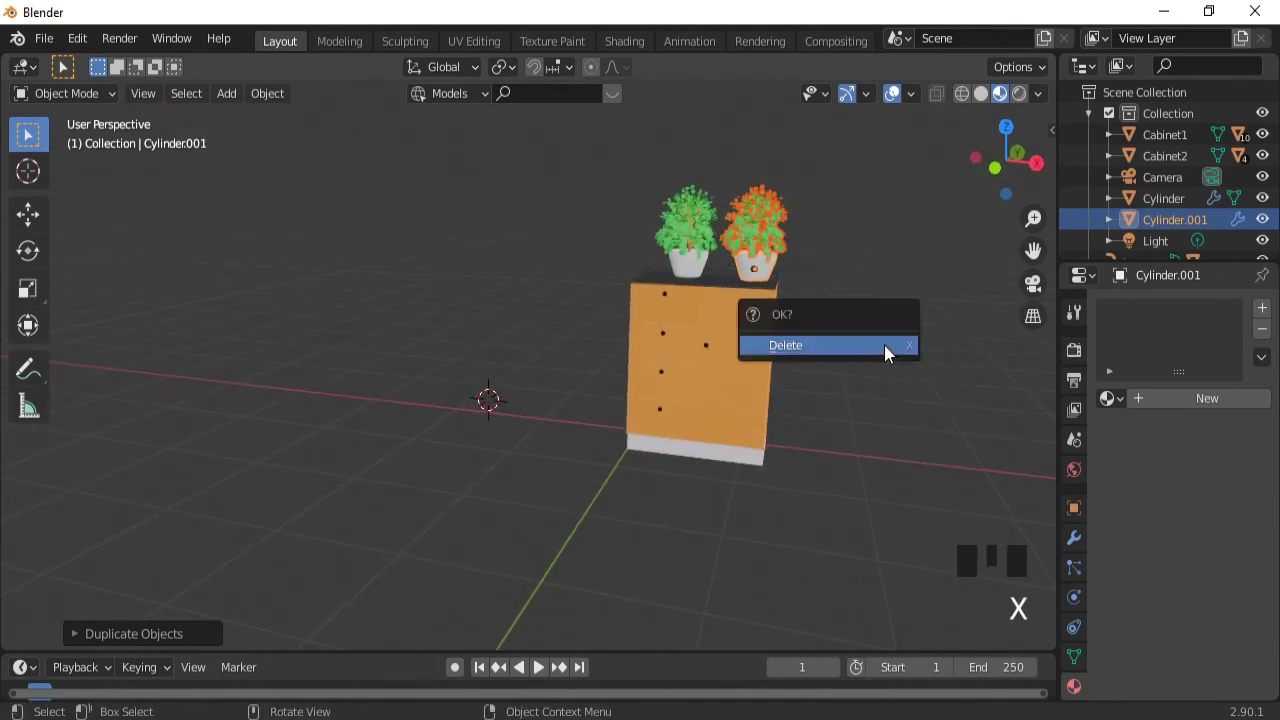
click(863, 345)
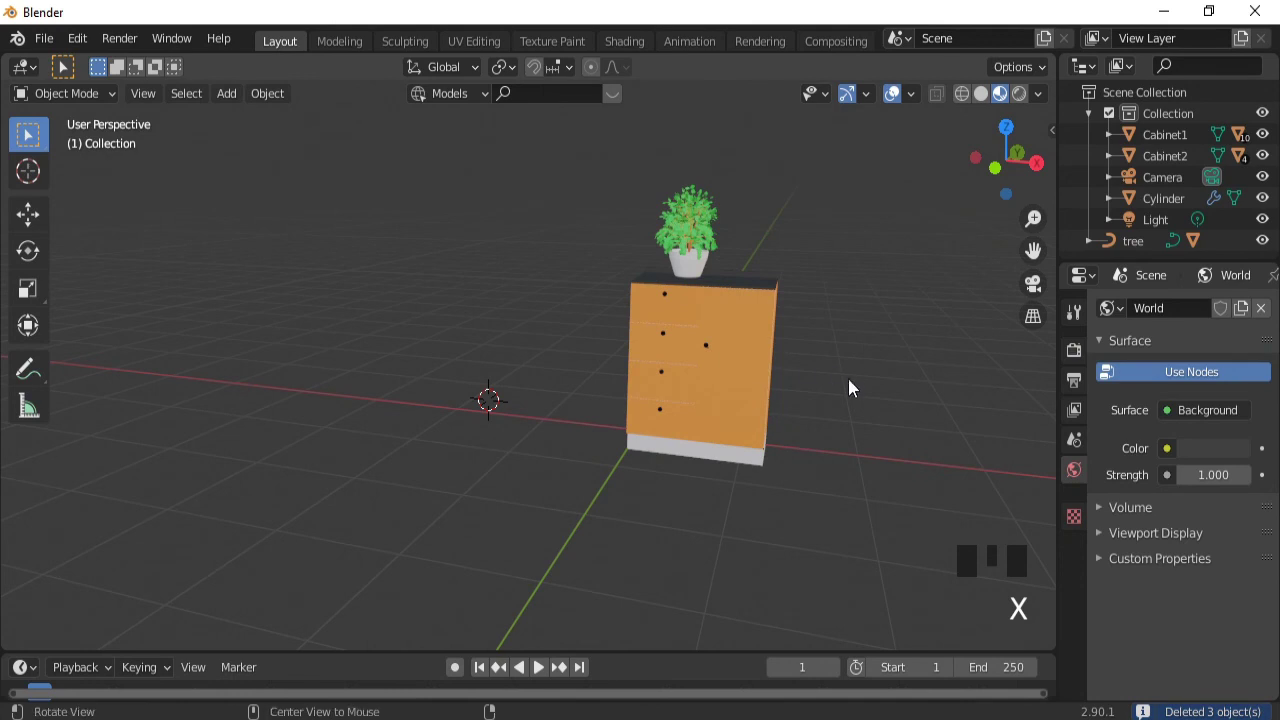
- Preview the scene in rendered shading and darken the world background color to near black
middle_drag(847, 377, 912, 167)
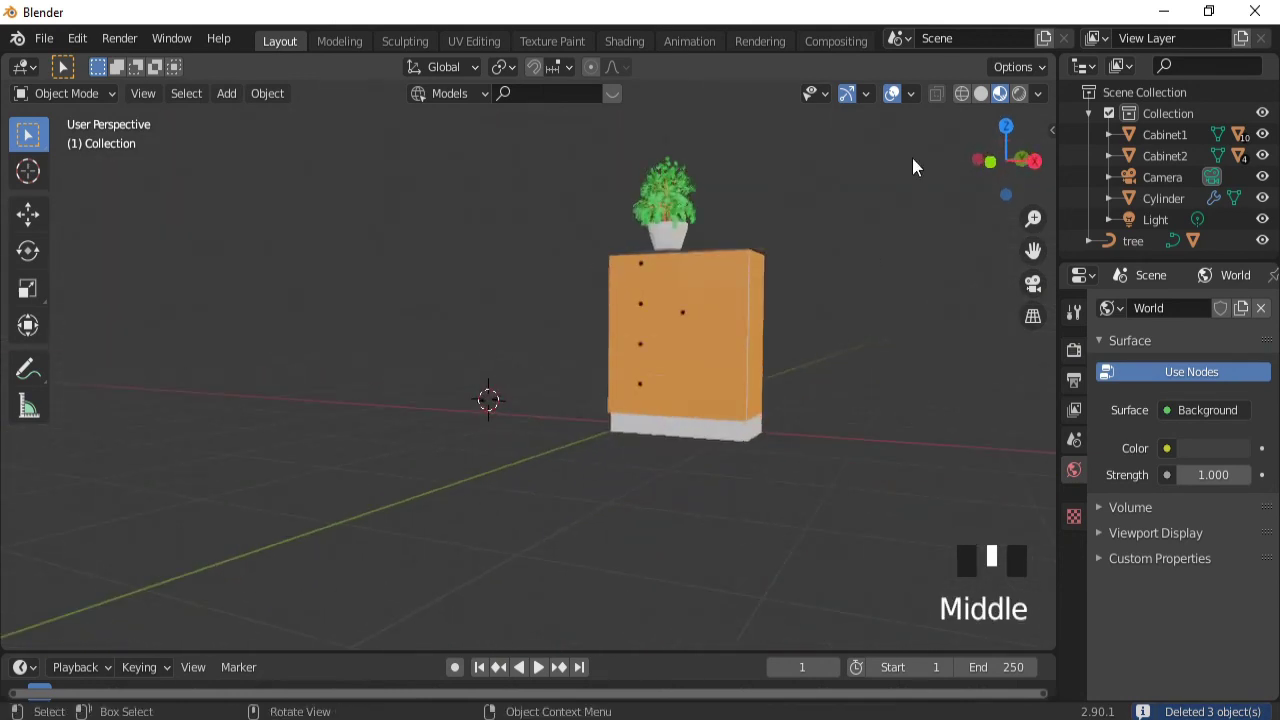
click(1019, 93)
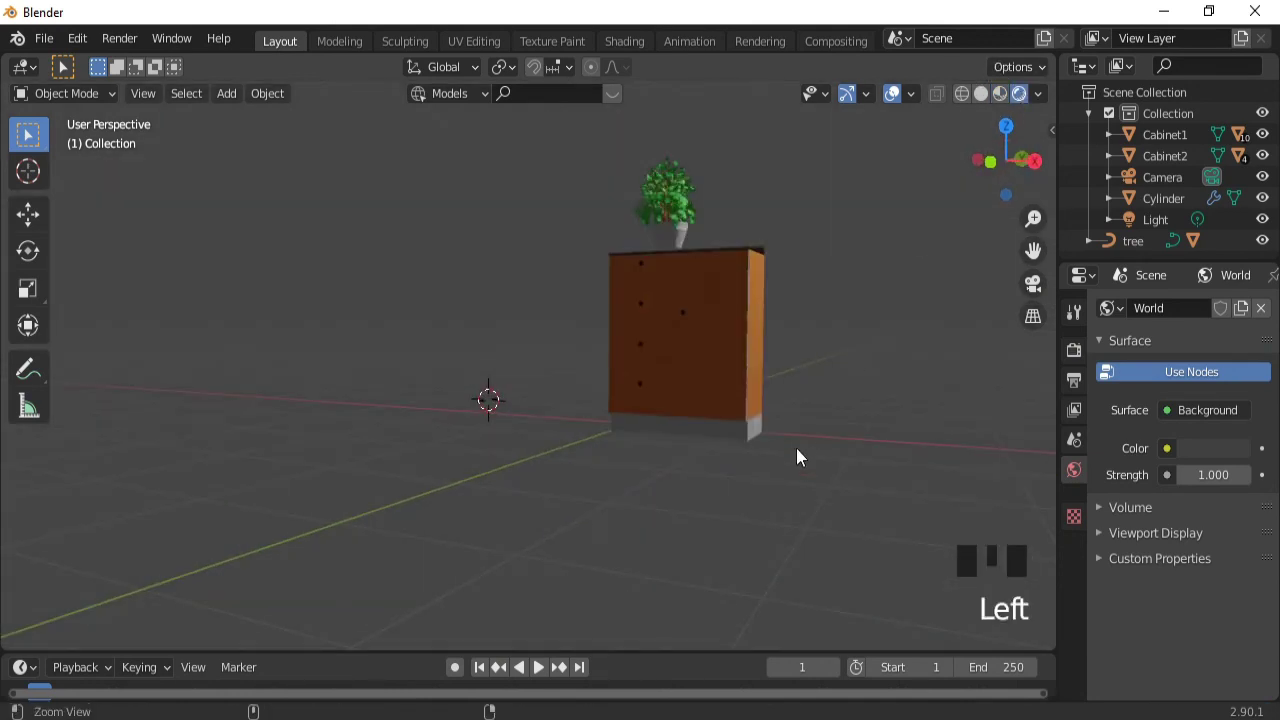
mouse_move(797, 457)
ctrl+middle_down()
mouse_move(812, 381)
mouse_move(766, 528)
mouse_move(807, 552)
ctrl+middle_up()
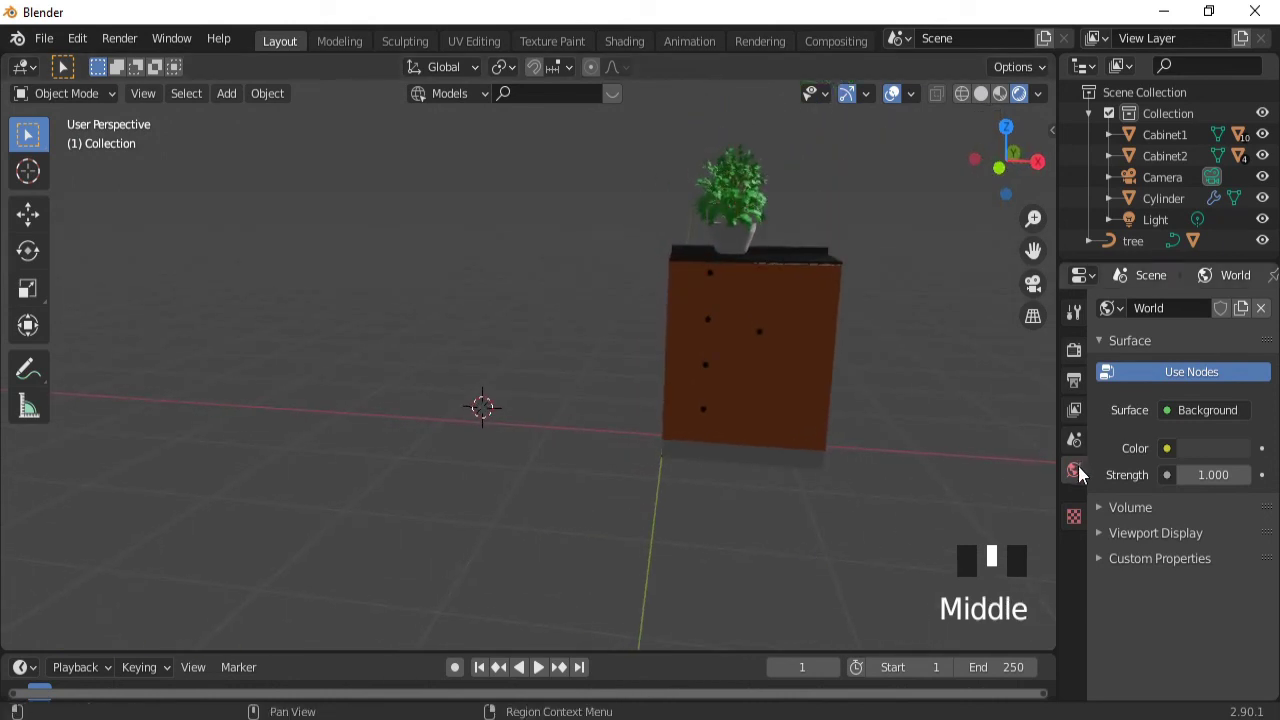
click(1213, 450)
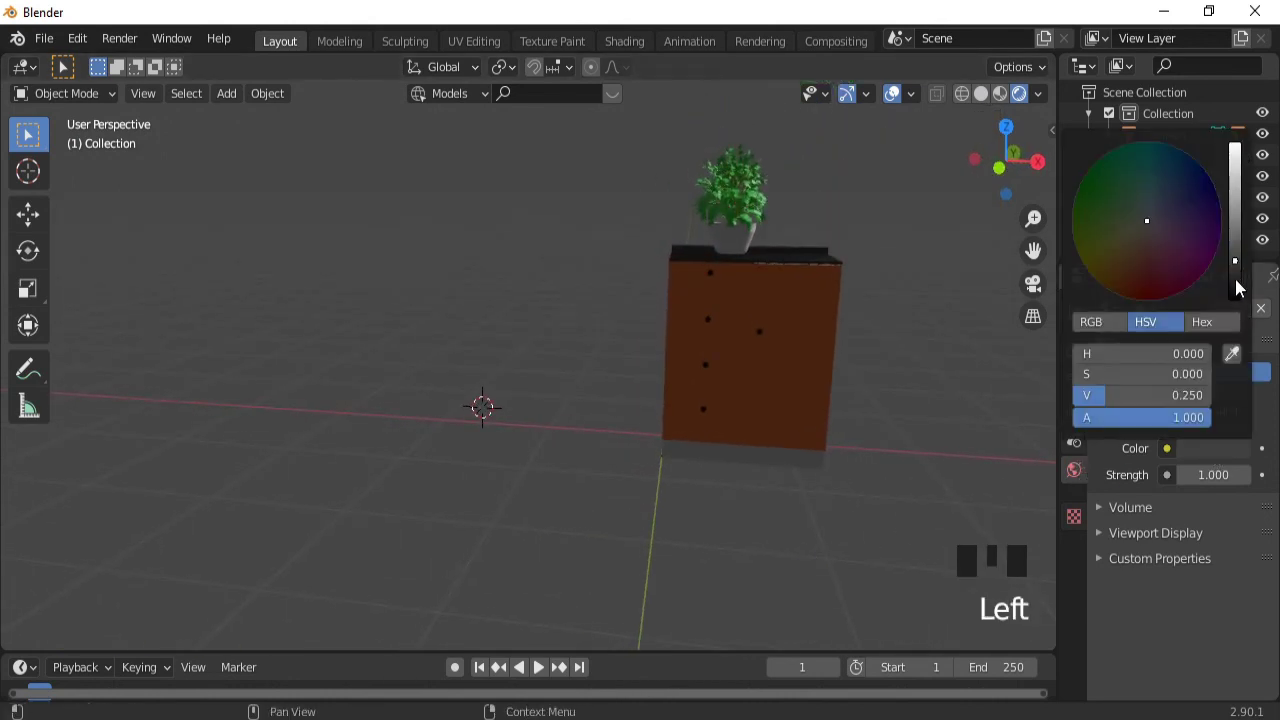
click(1237, 289)
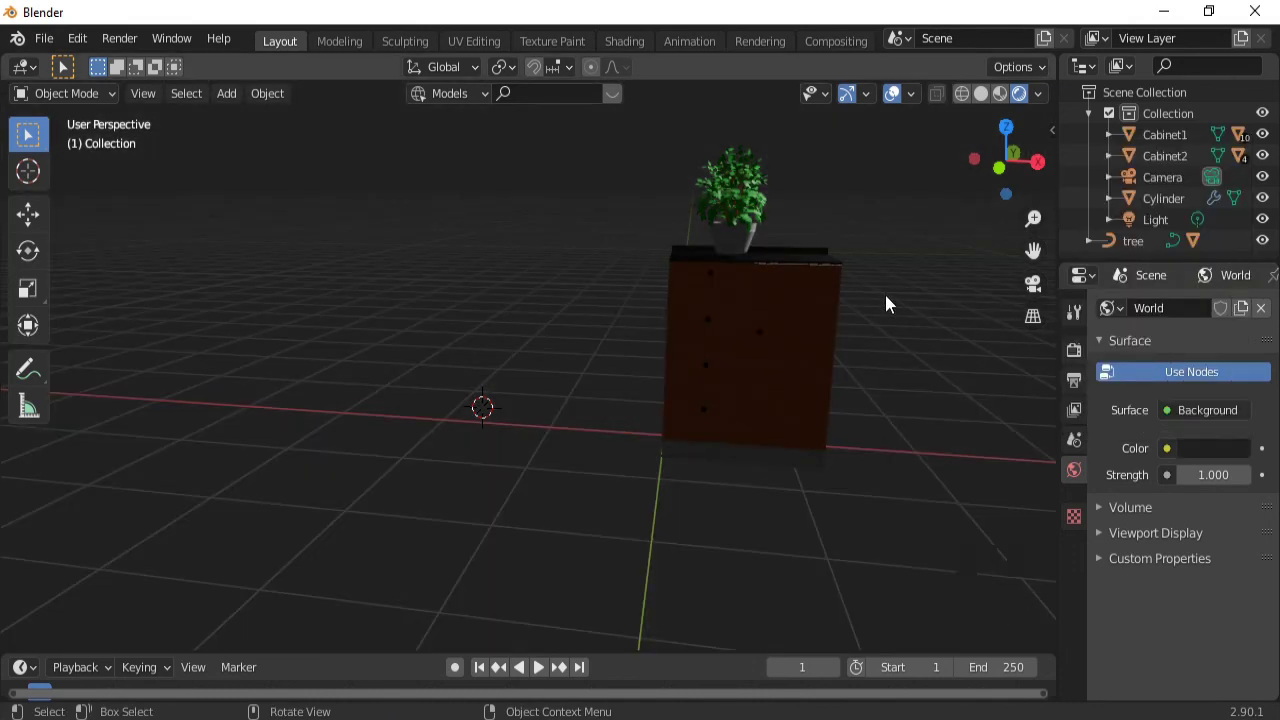
- Examine the rendered cabinet and plant from another angle with viewport overlays temporarily hidden
click(891, 95)
middle_drag(897, 305, 822, 300)
click(891, 95)
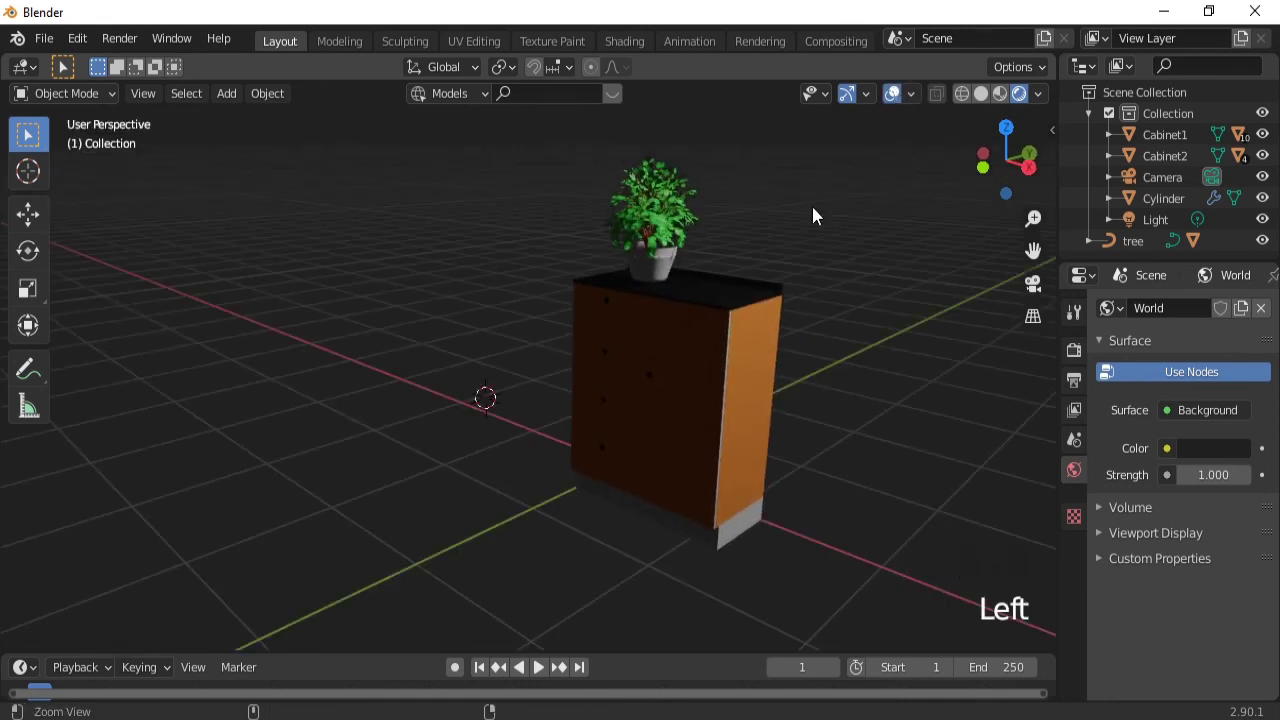
- Set the power of the scene's point light to 5000 W
ctrl+middle_drag(811, 205, 795, 453)
click(651, 237)
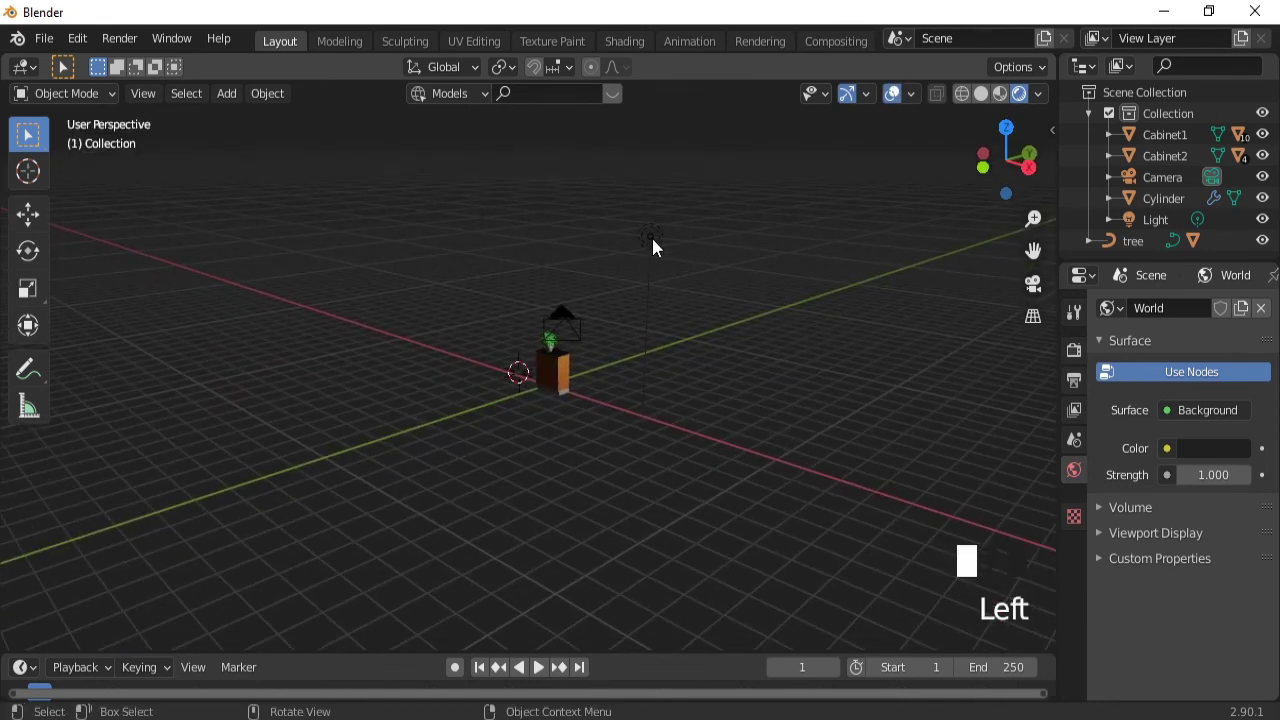
double_click(1204, 452)
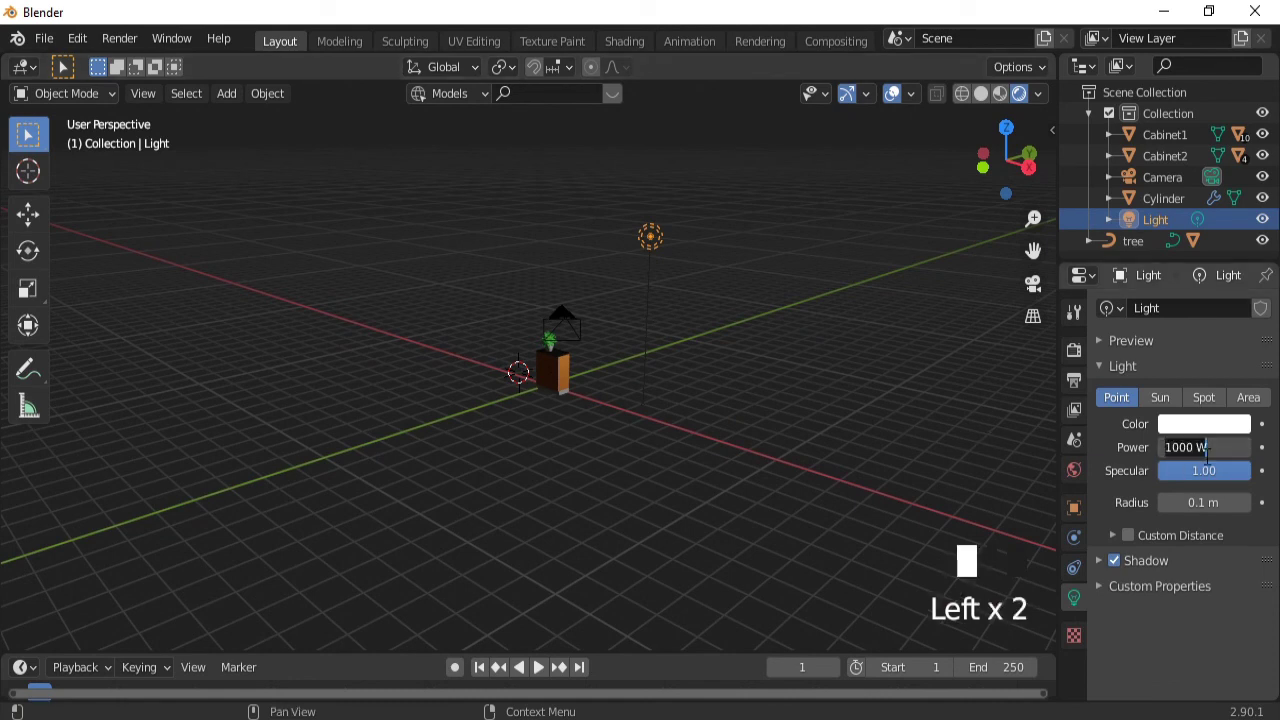
text(50)
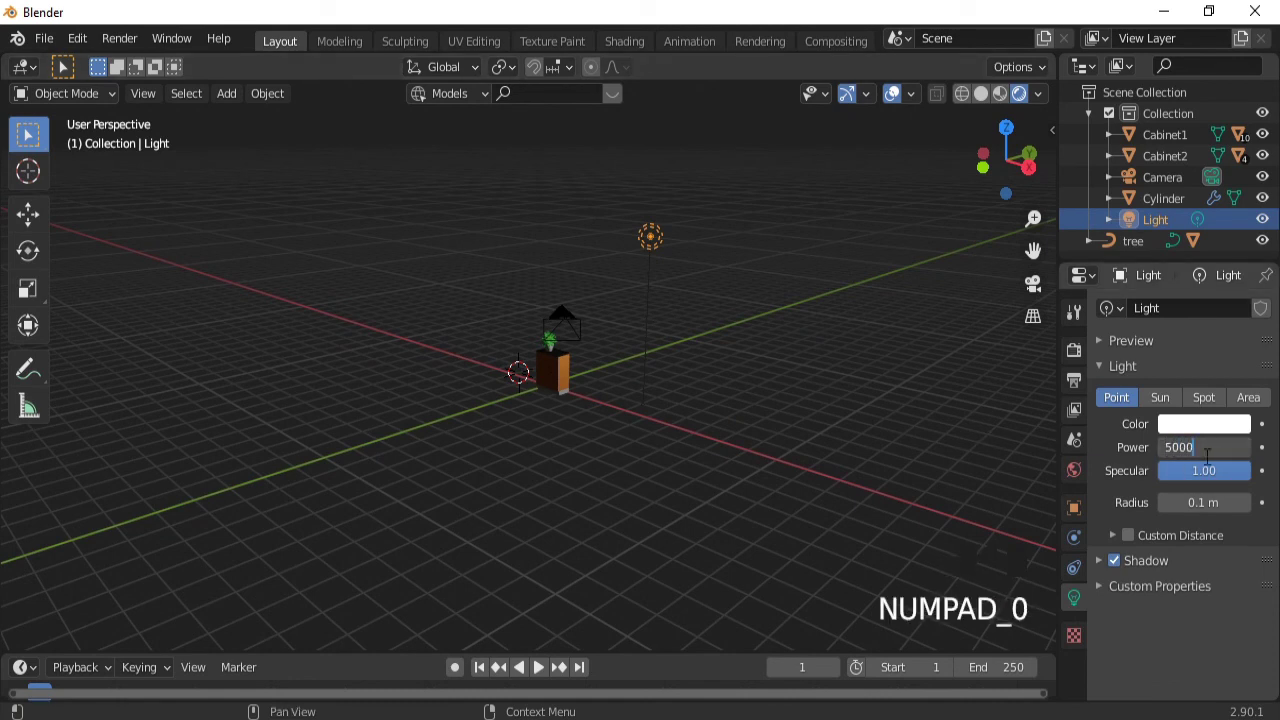
key(Return)
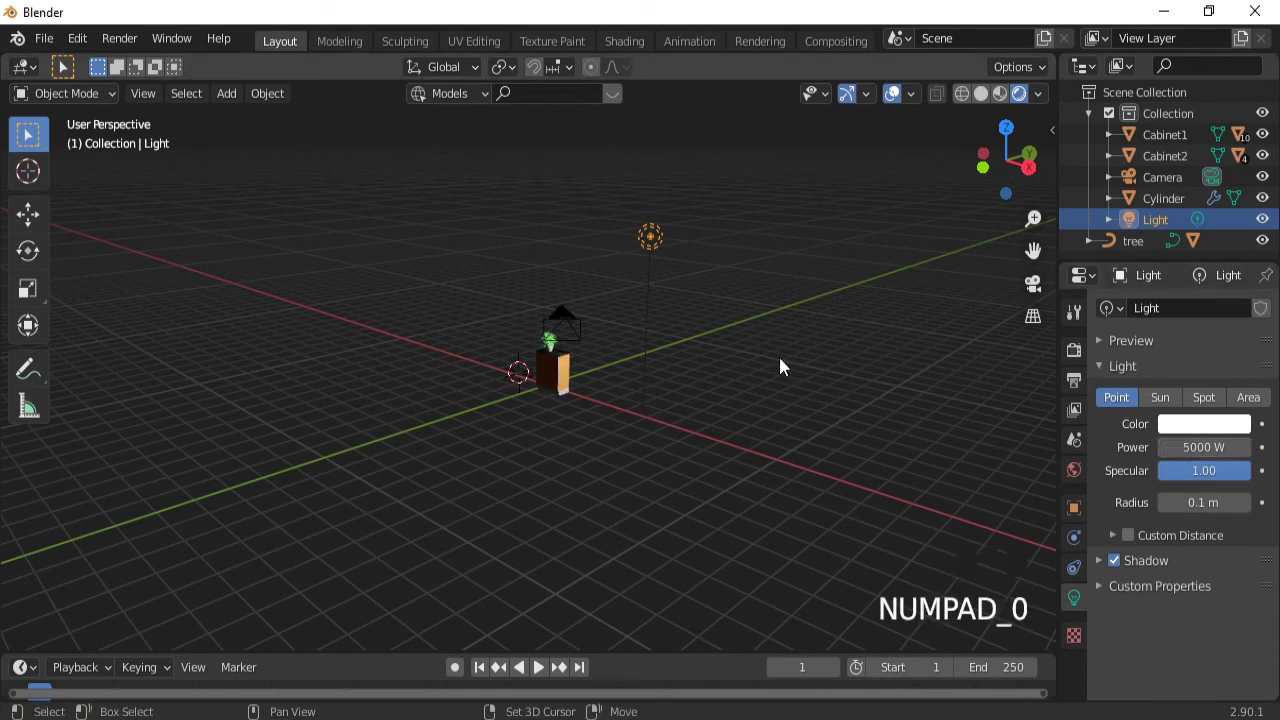
- Duplicate the light twice along the X axis, placing the second copy midway between the original and the first copy
key(shift+d)
key(x)
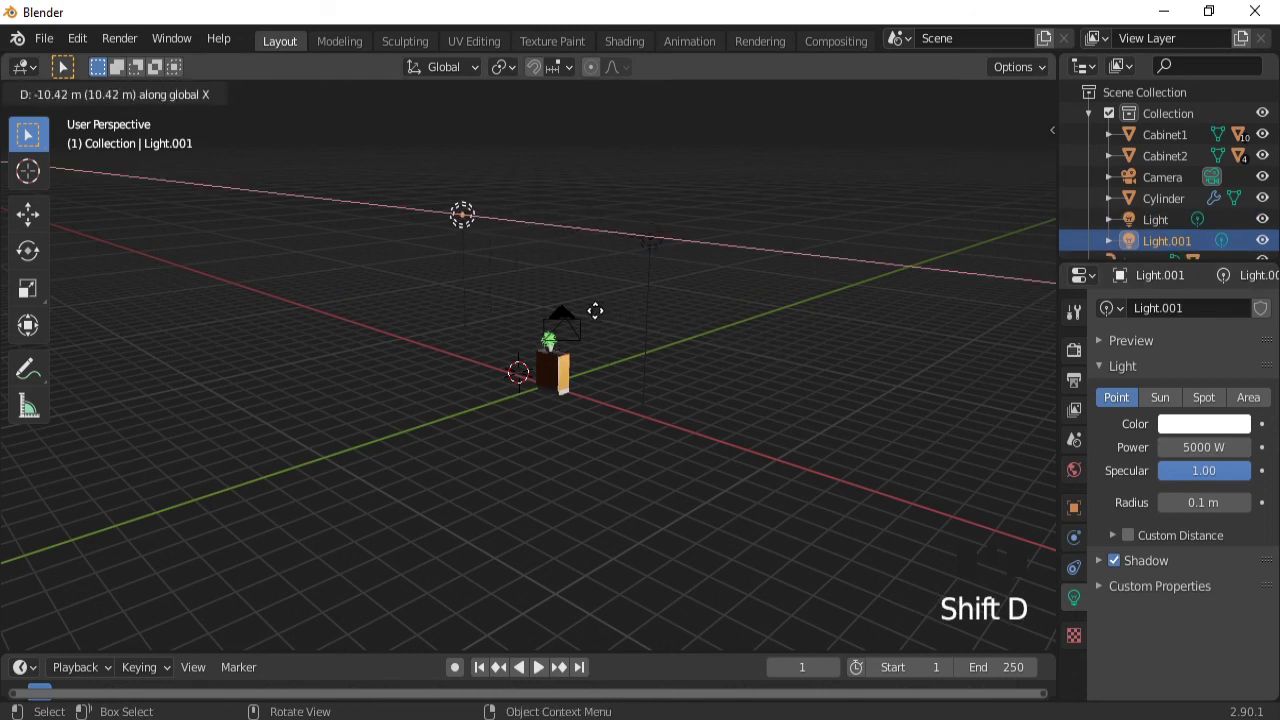
click(621, 320)
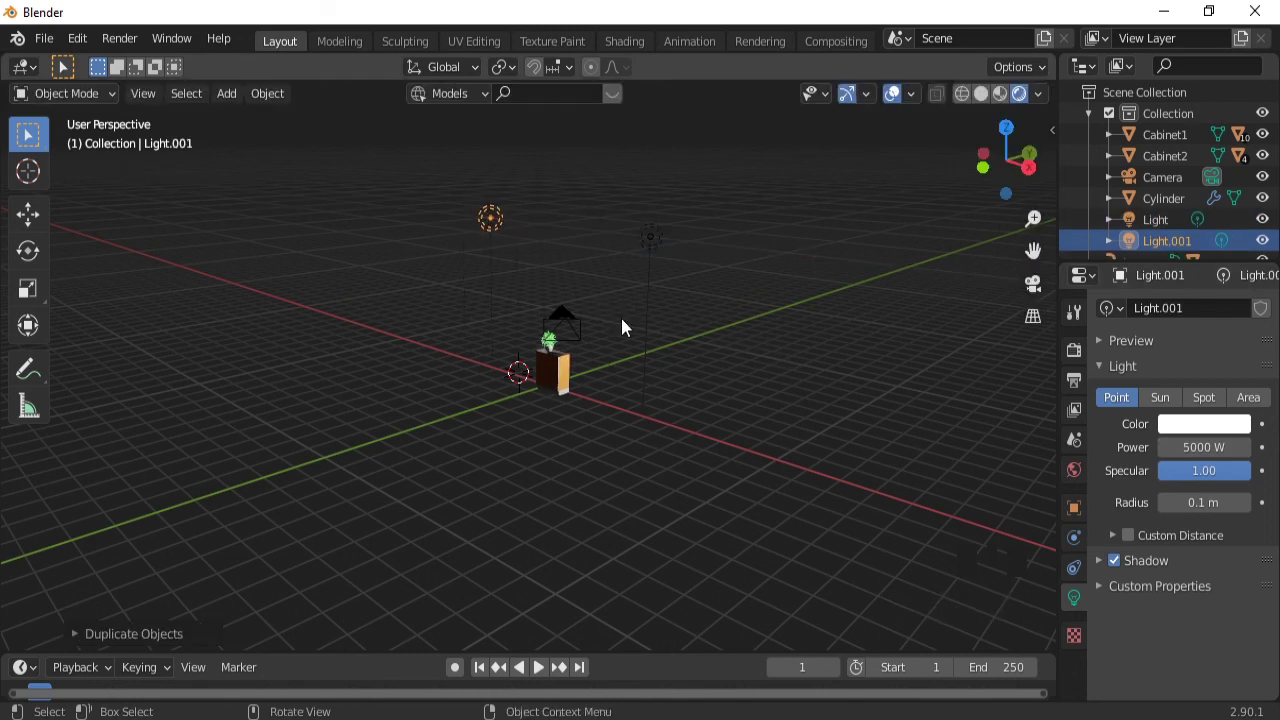
key(shift+d)
key(x)
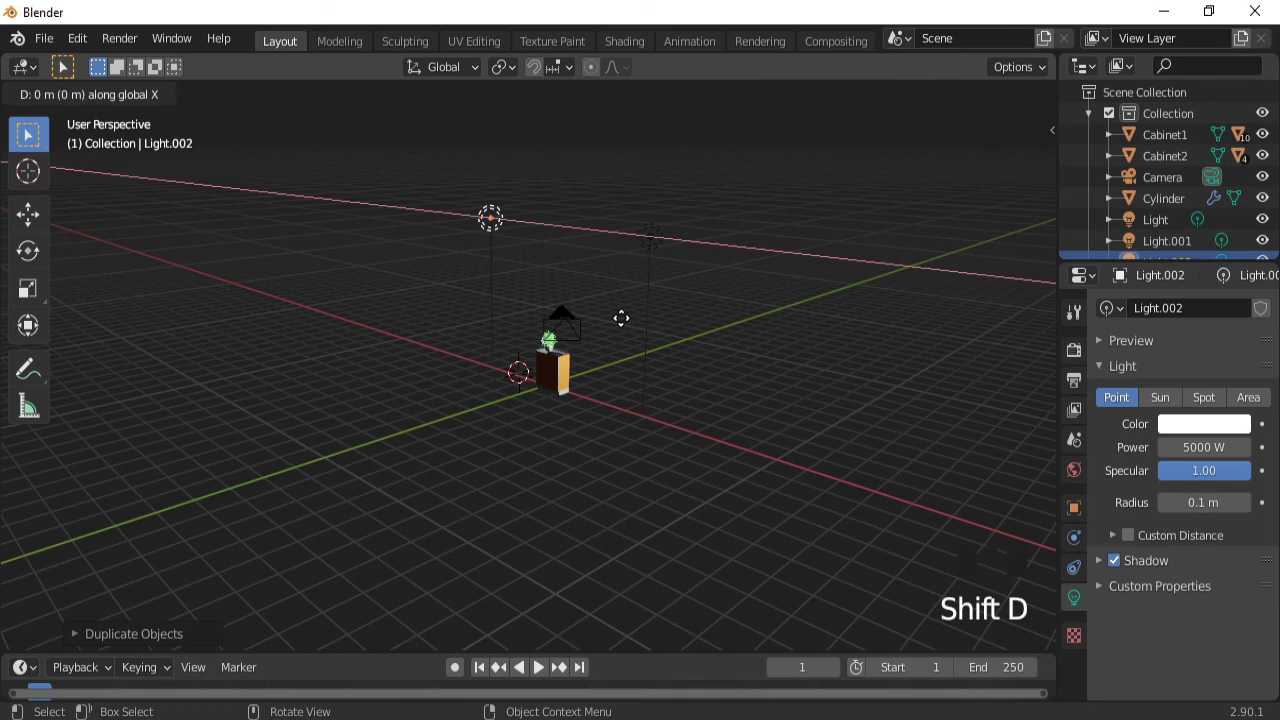
click(690, 354)
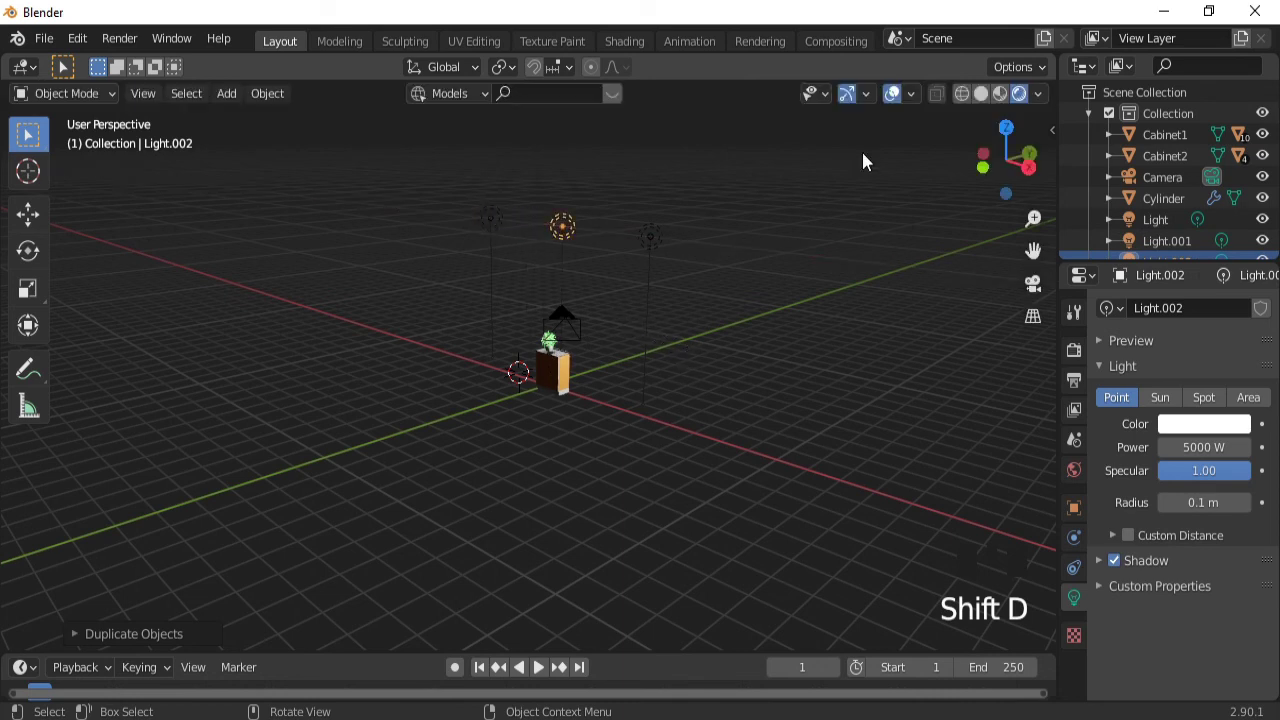
- Examine the cabinet's lighting with the three lights while viewport overlays are temporarily hidden
click(892, 93)
middle_drag(549, 343, 655, 335)
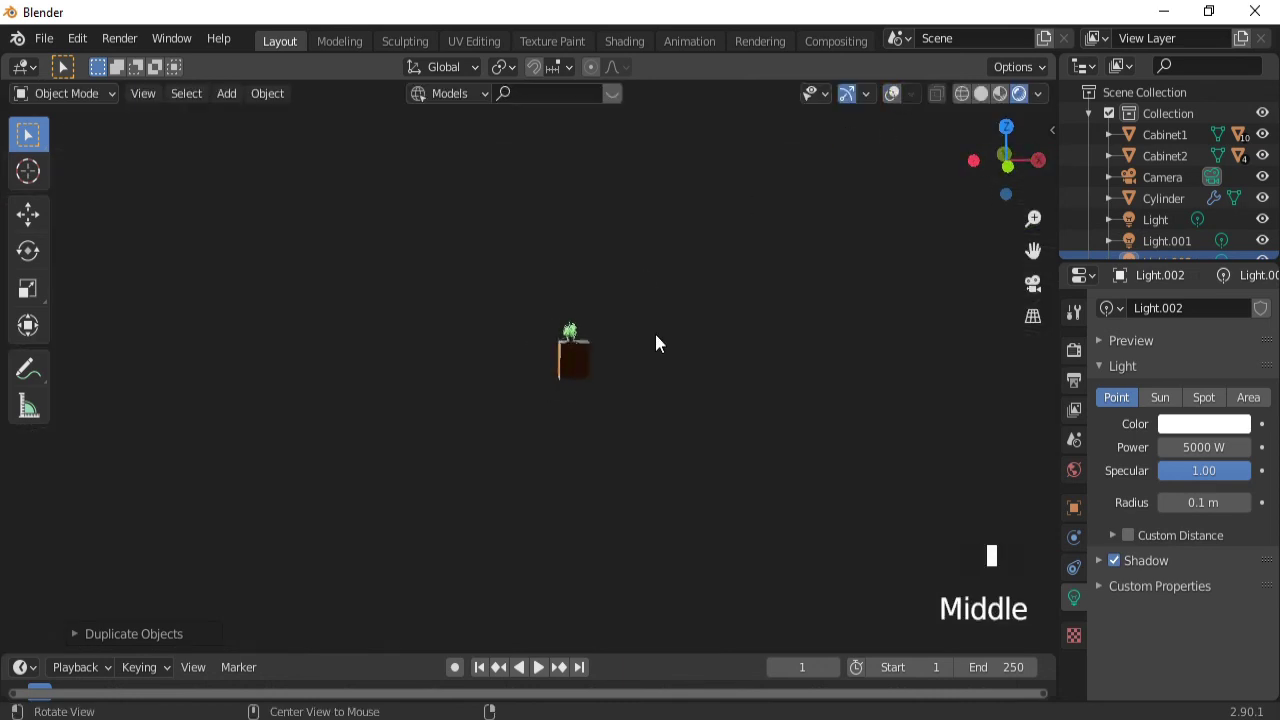
ctrl+middle_drag(612, 389, 618, 304)
click(890, 95)
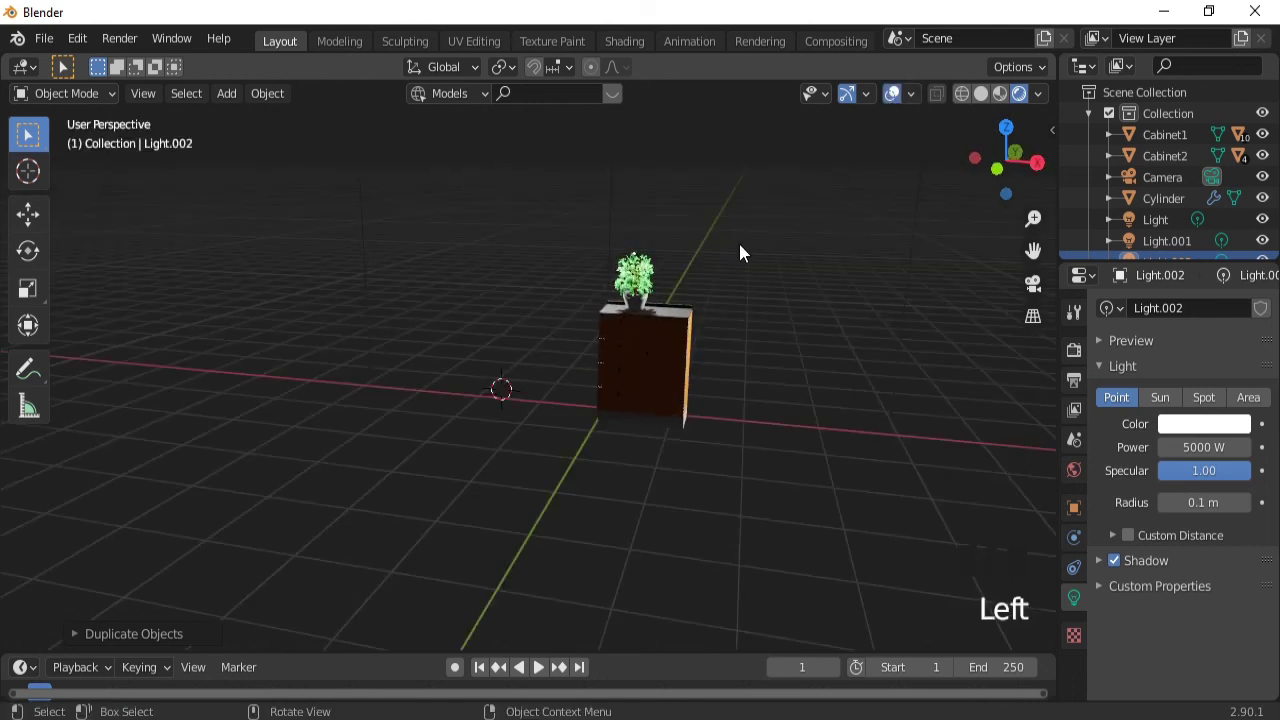
- Change the middle light to an Area light and rotate it about -41 degrees to aim at the plant and cabinet
ctrl+middle_drag(740, 251, 688, 368)
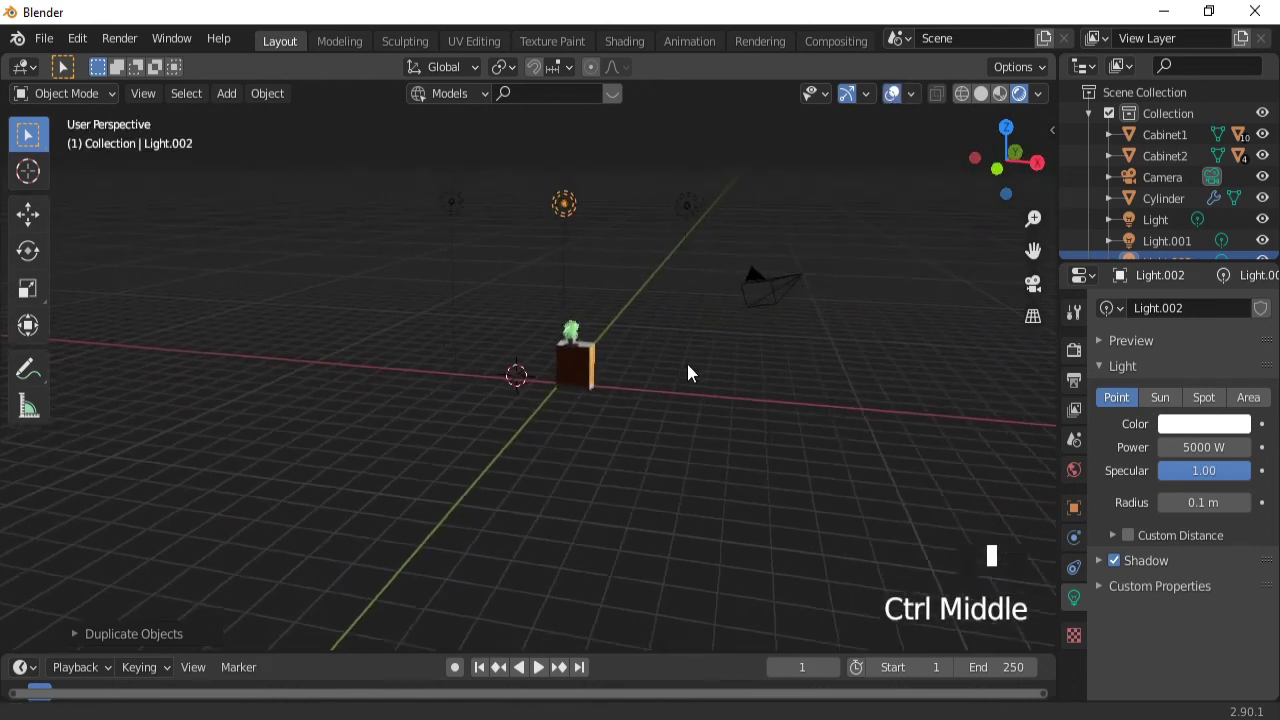
click(1248, 398)
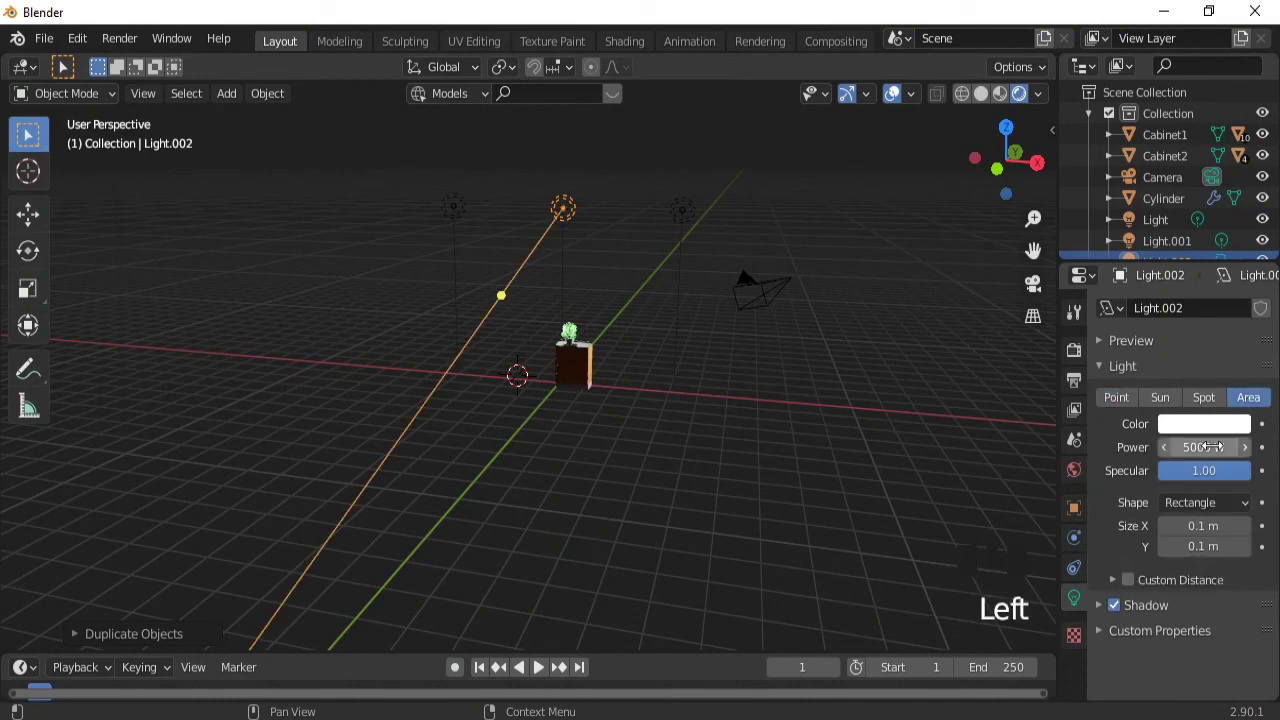
key(r)
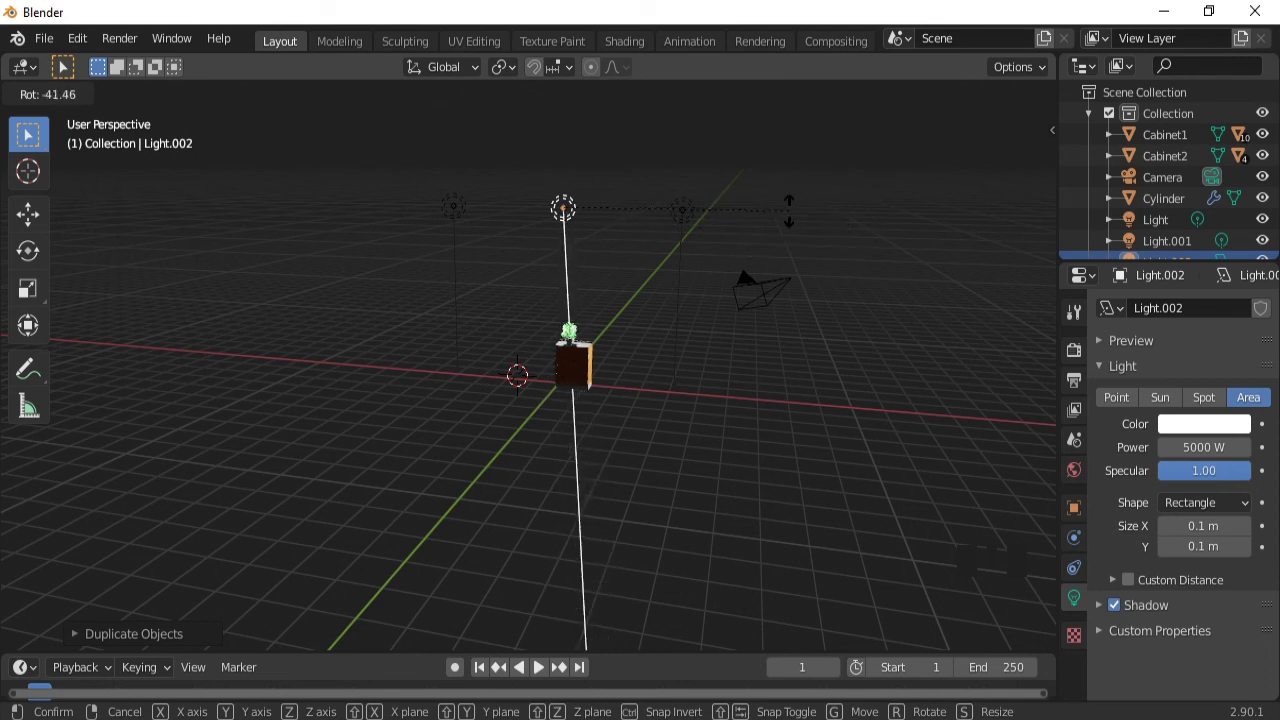
click(789, 210)
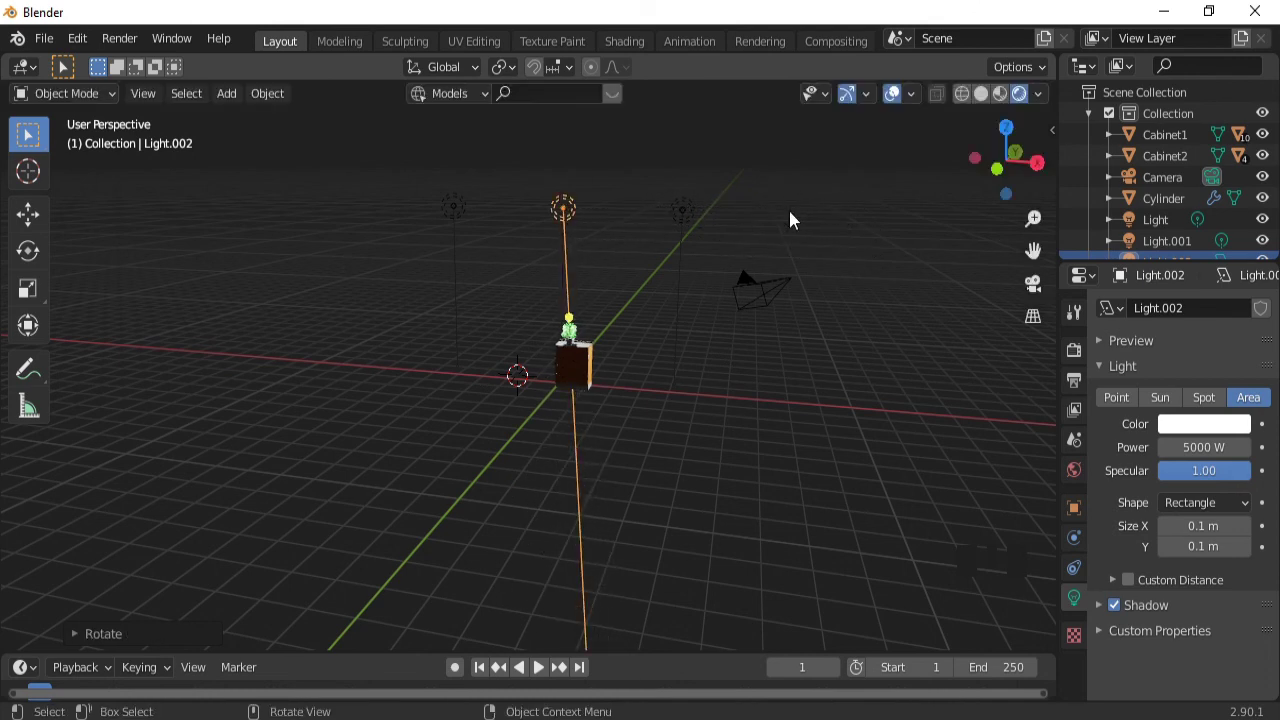
- Duplicate the Light.001 point light along the Y axis, placing the copy more than 6 m away in the negative direction
click(458, 210)
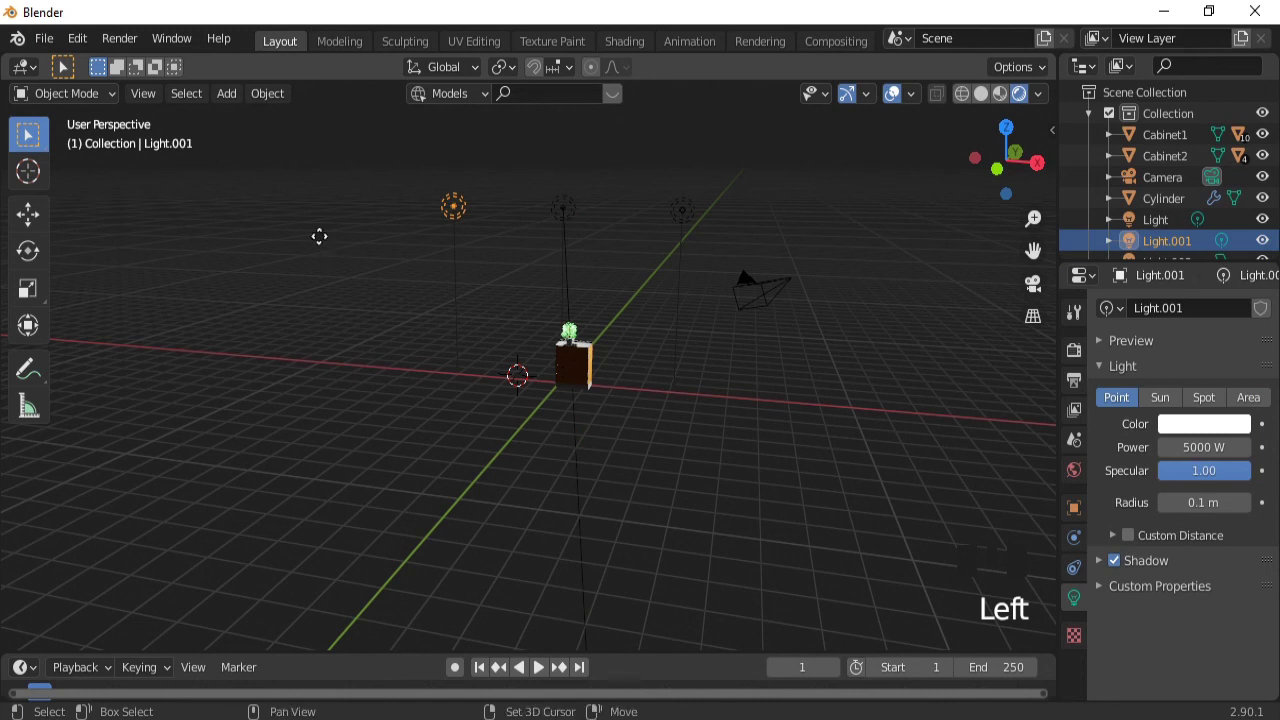
key(shift+d)
key(x)
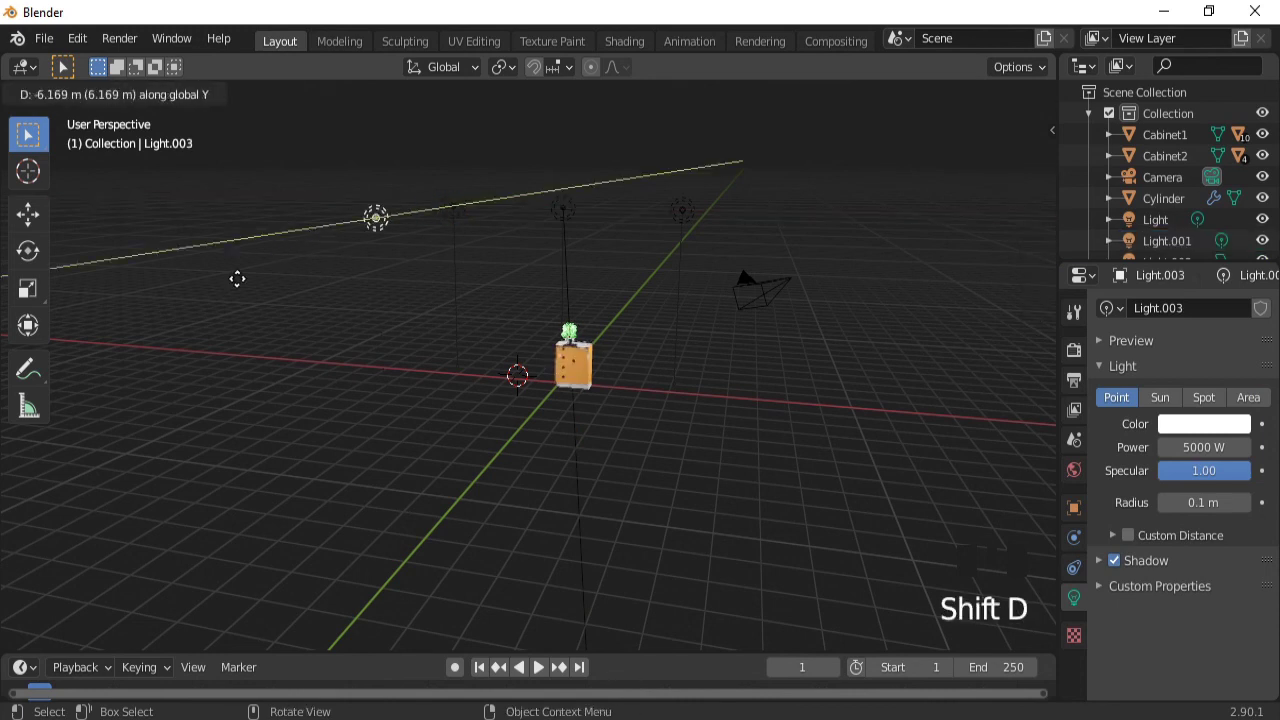
click(228, 293)
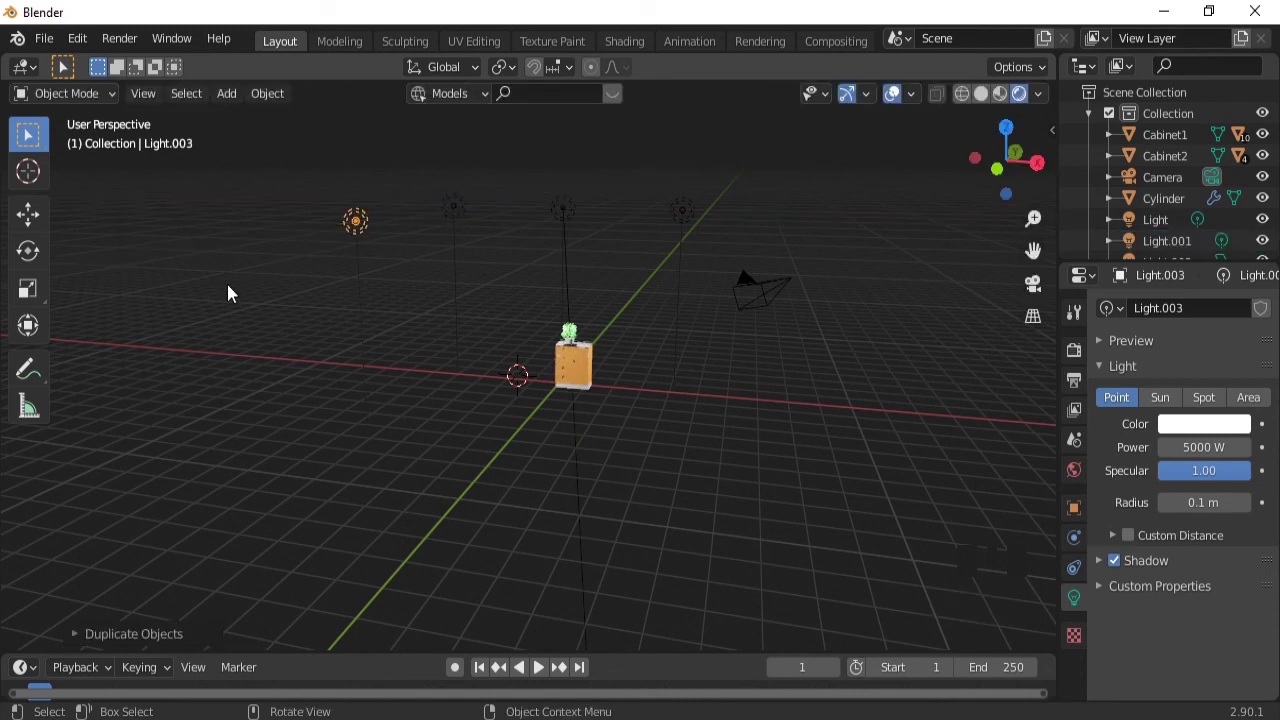
- Hide the viewport overlays and examine the lighting on the cabinet front, countertop and potted plant up close
click(893, 97)
ctrl+middle_drag(588, 410, 634, 286)
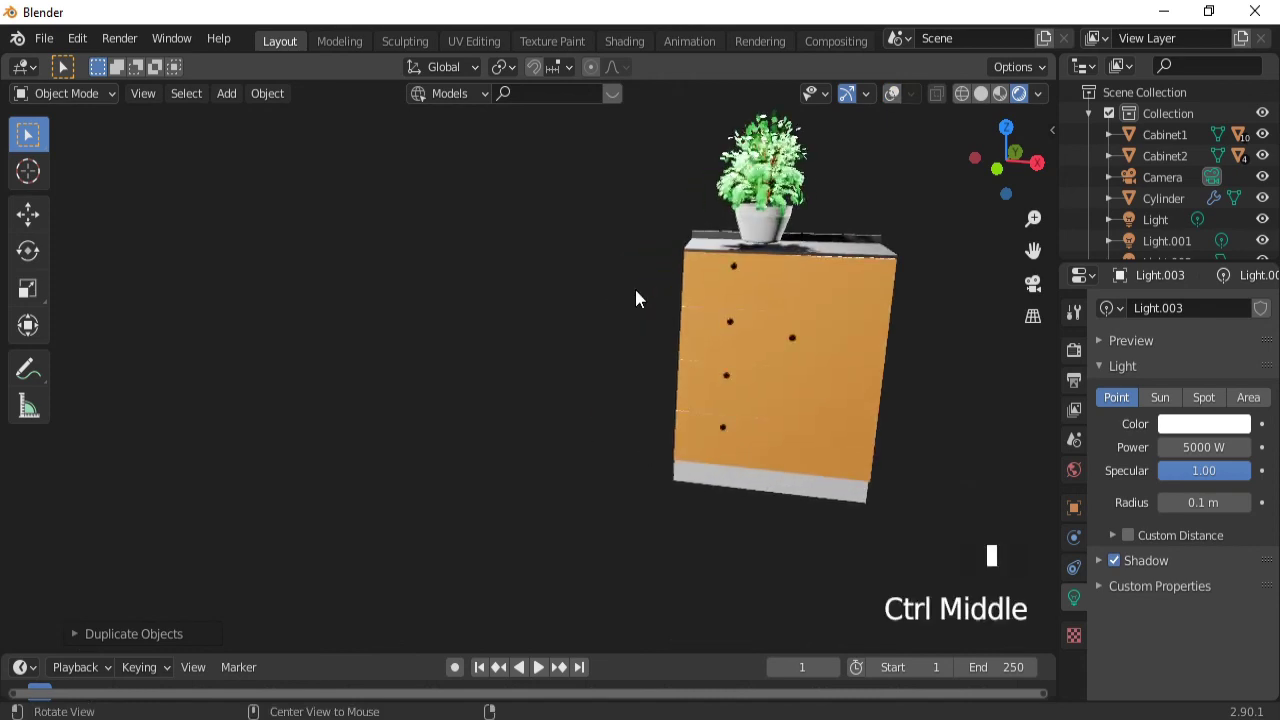
key(ctrl+KP_6)
key(ctrl+KP_6)
key(ctrl+KP_6)
key(ctrl+KP_6)
key(ctrl+KP_6)
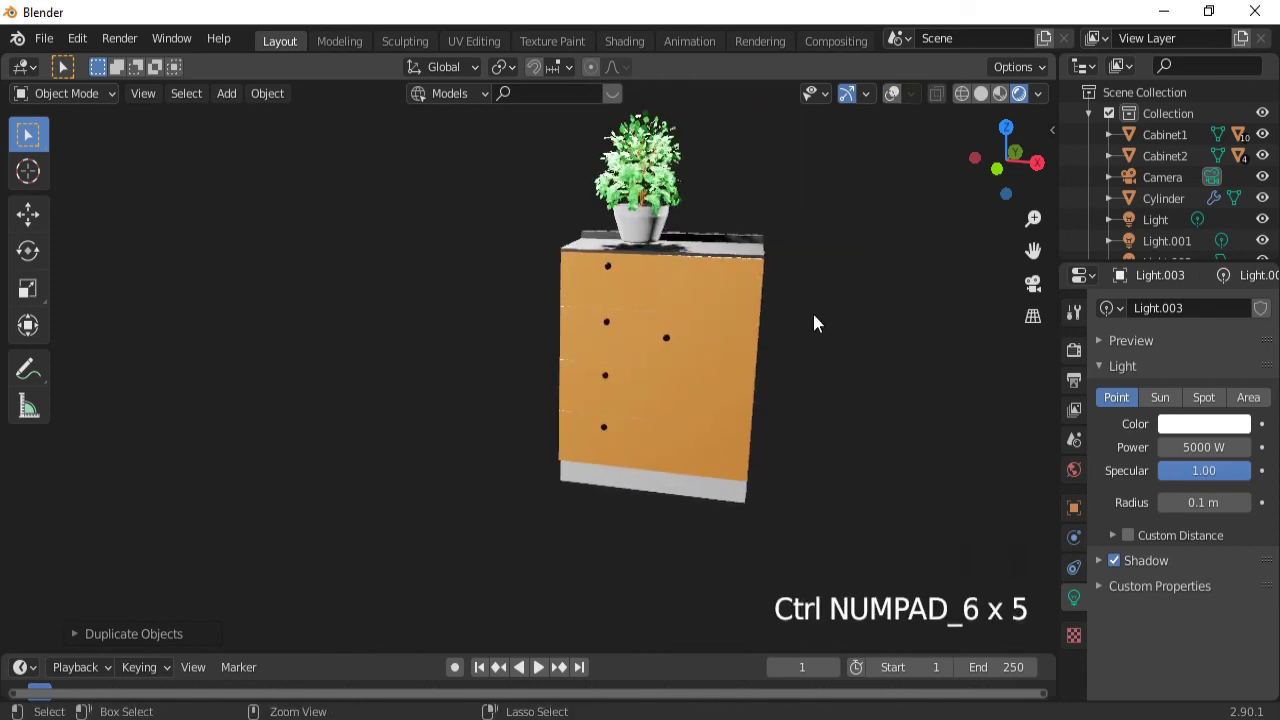
key(ctrl+KP_8)
key(ctrl+KP_8)
key(ctrl+KP_8)
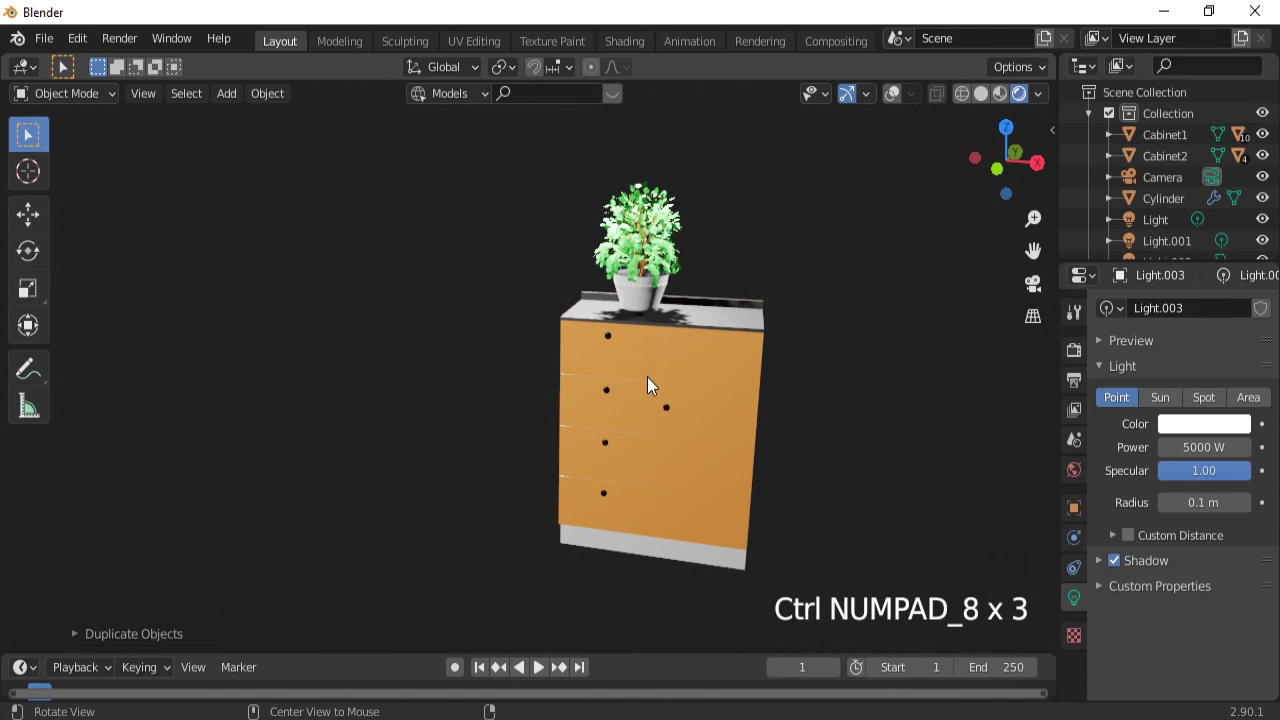
middle_drag(647, 377, 623, 379)
click(622, 379)
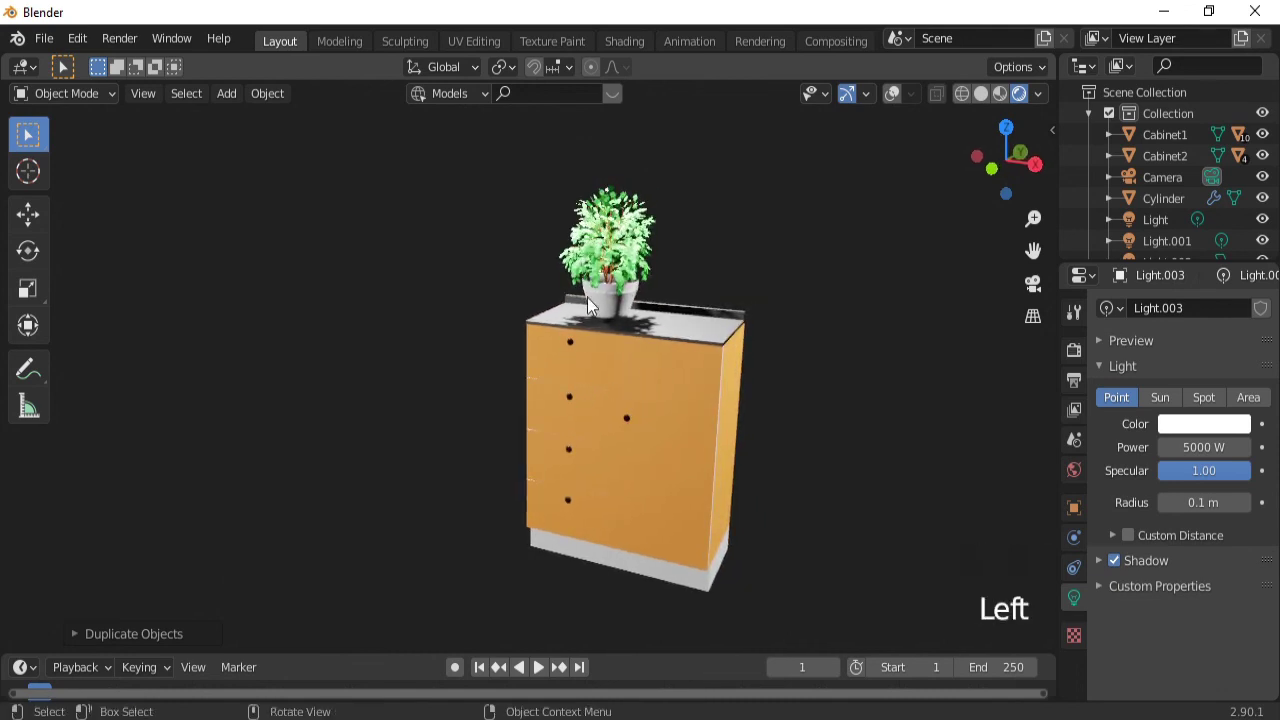